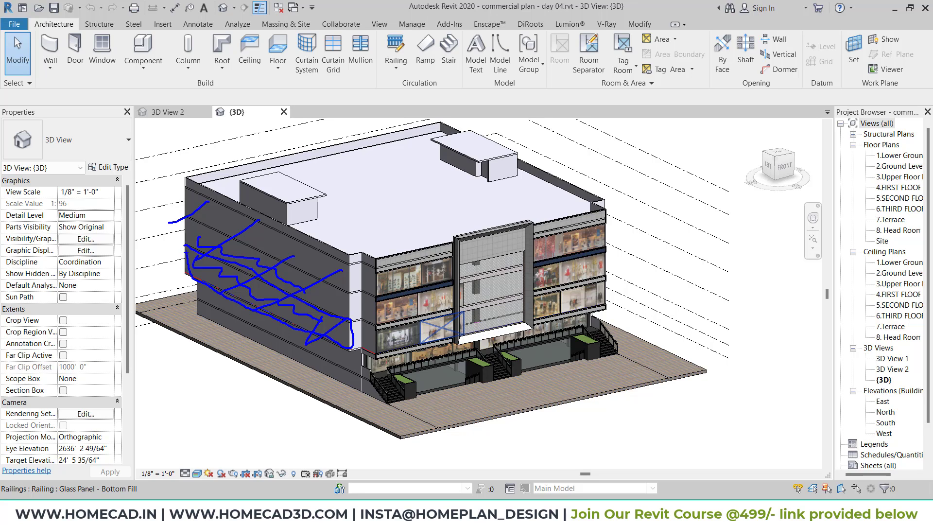
Step: Paint the two uppermost wall faces of the recessed strip at the building's front corner with 02 acp panel blue
{"action": "key", "text": "Escape"}
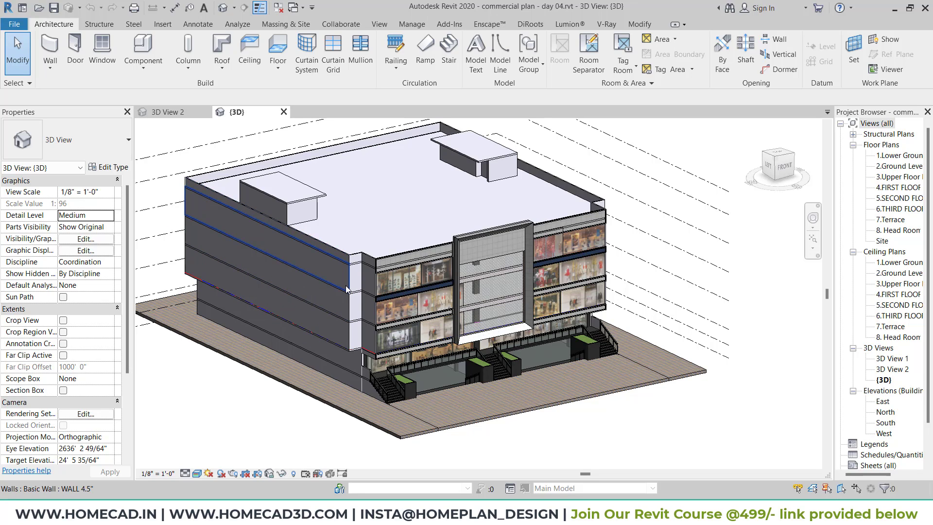
{"action": "middle_click_drag", "start_coordinate": [272, 265], "coordinate": [438, 303], "text": "shift"}
{"action": "scroll", "coordinate": [438, 304], "scroll_direction": "up", "scroll_amount": 5}
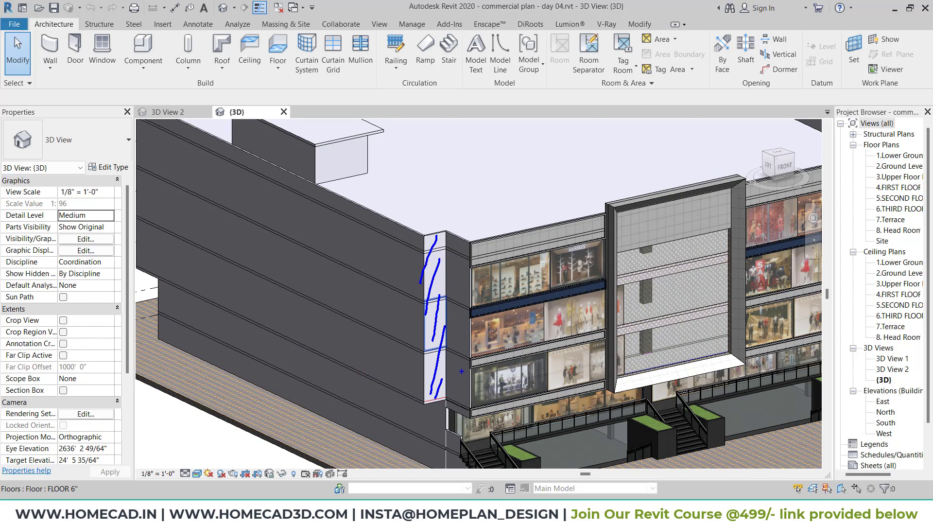
{"action": "key", "text": "Escape"}
{"action": "key", "text": "p"}
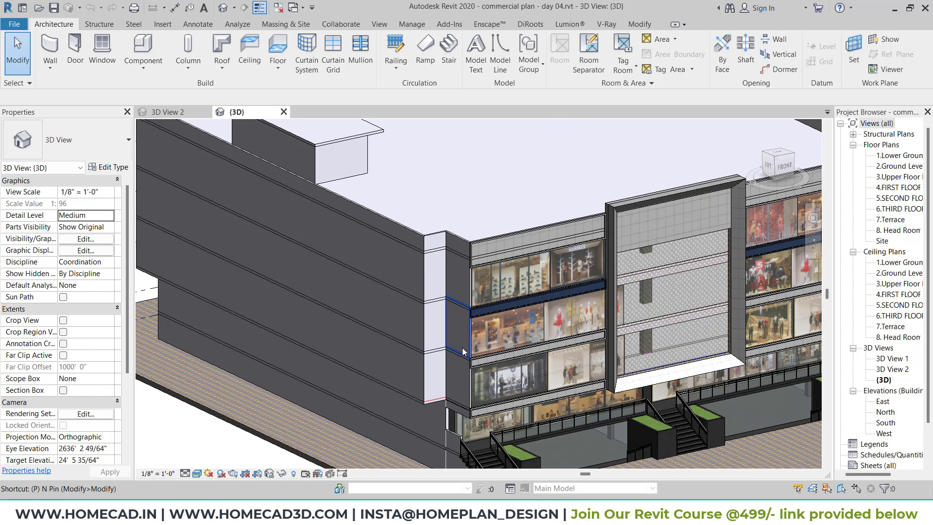
{"action": "key", "text": "Escape"}
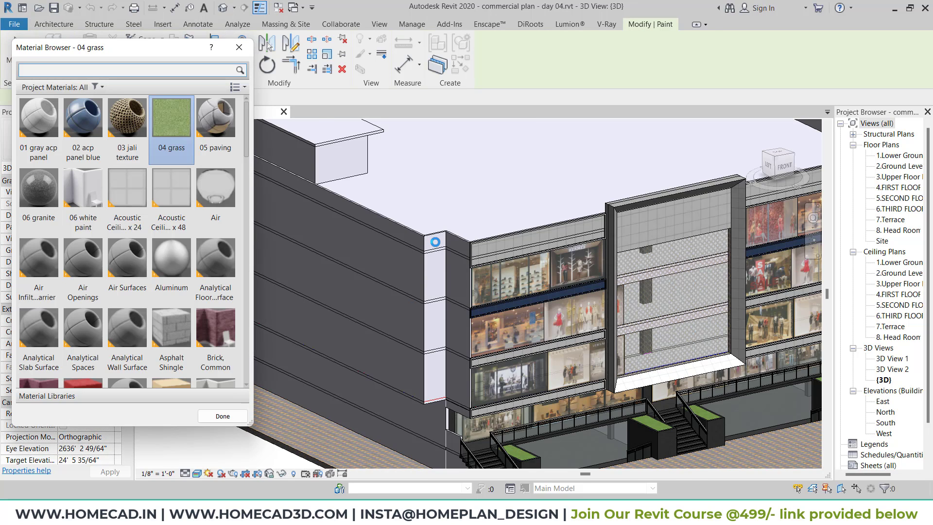
{"action": "scroll", "coordinate": [438, 258], "scroll_direction": "up", "scroll_amount": 3}
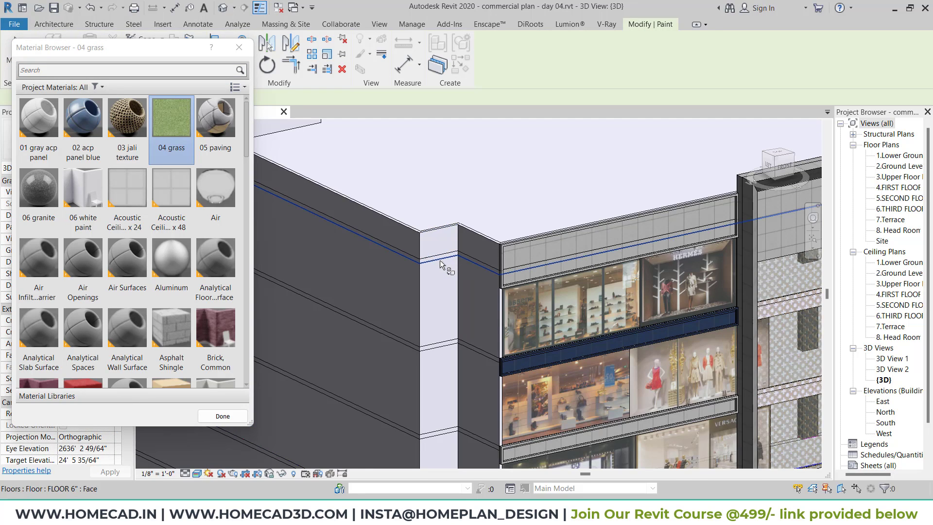
{"action": "scroll", "coordinate": [440, 261], "scroll_direction": "up", "scroll_amount": 2}
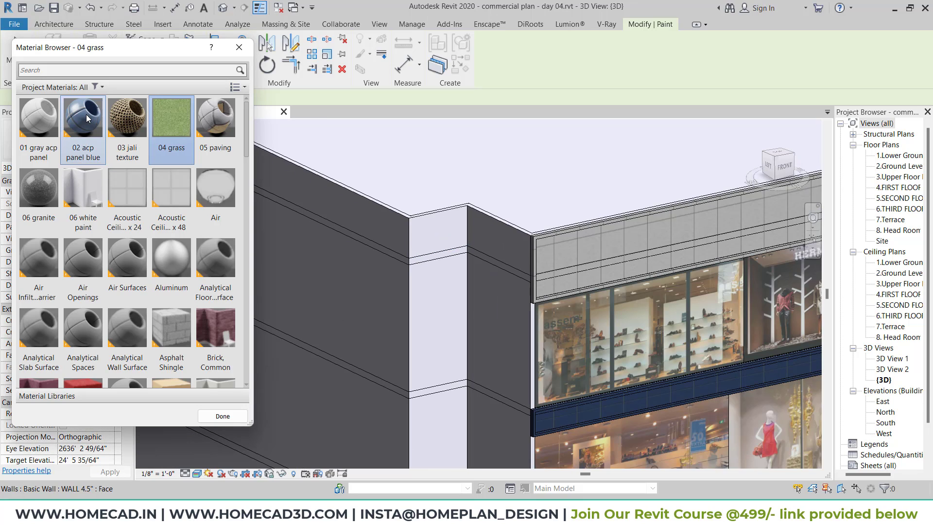
{"action": "left_click", "coordinate": [86, 115]}
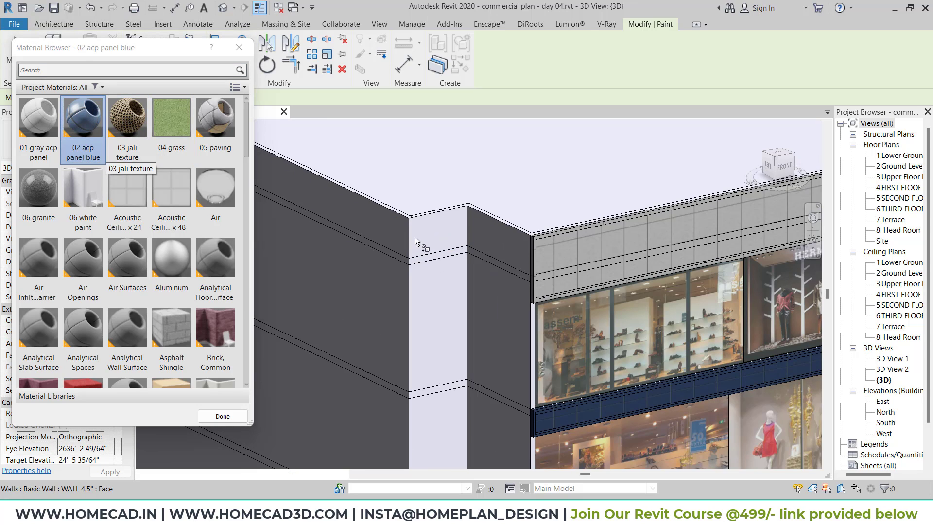
{"action": "left_click", "coordinate": [444, 258]}
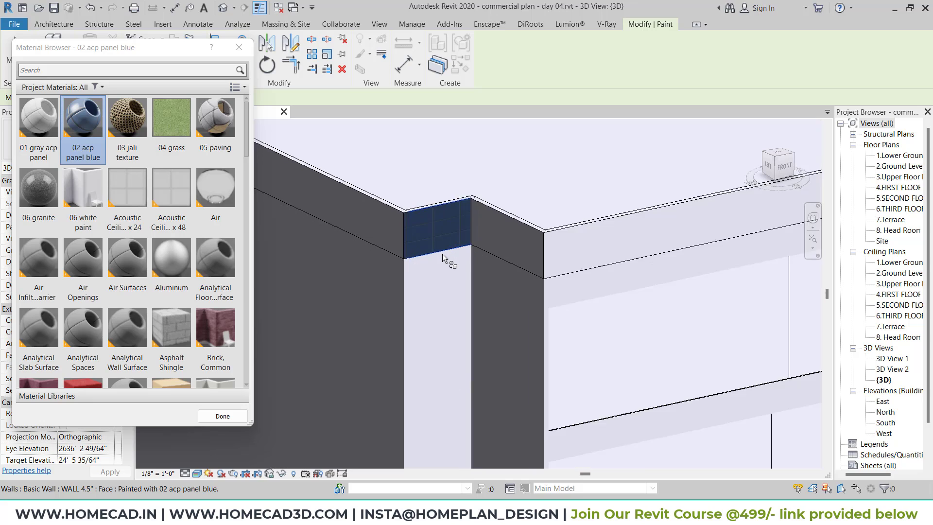
{"action": "scroll", "coordinate": [444, 260], "scroll_direction": "up", "scroll_amount": 3}
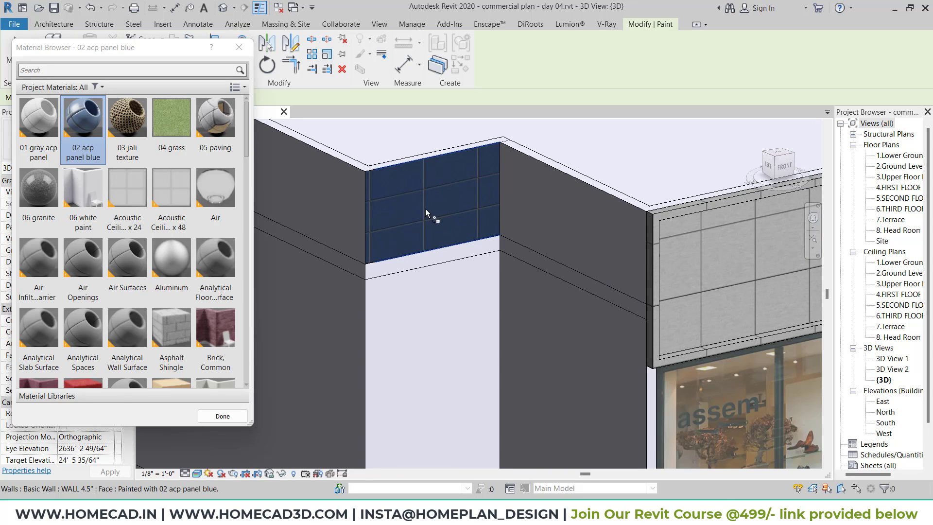
{"action": "left_click", "coordinate": [436, 306]}
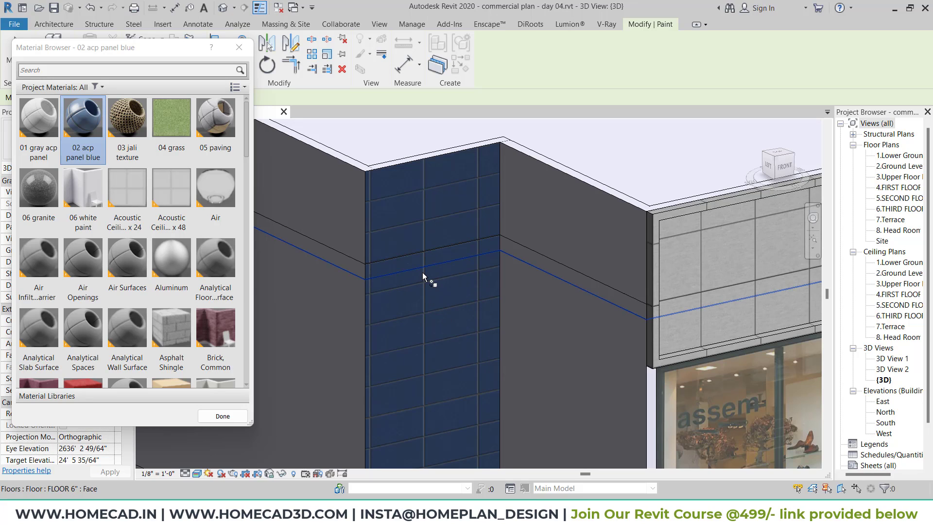
Step: Paint the two remaining lower wall faces of the recessed corner strip with 02 acp panel blue and finish painting
{"action": "scroll", "coordinate": [440, 349], "scroll_direction": "down", "scroll_amount": 4}
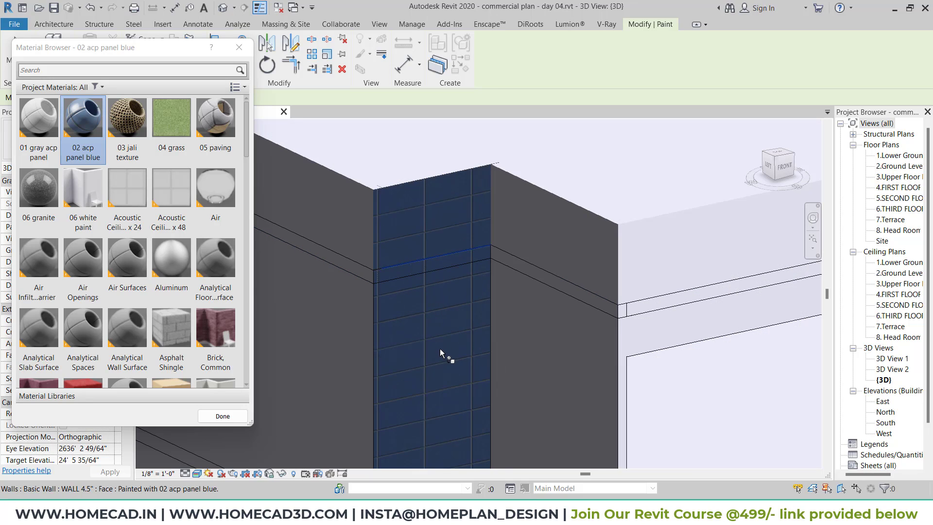
{"action": "middle_click_drag", "start_coordinate": [592, 359], "coordinate": [577, 285]}
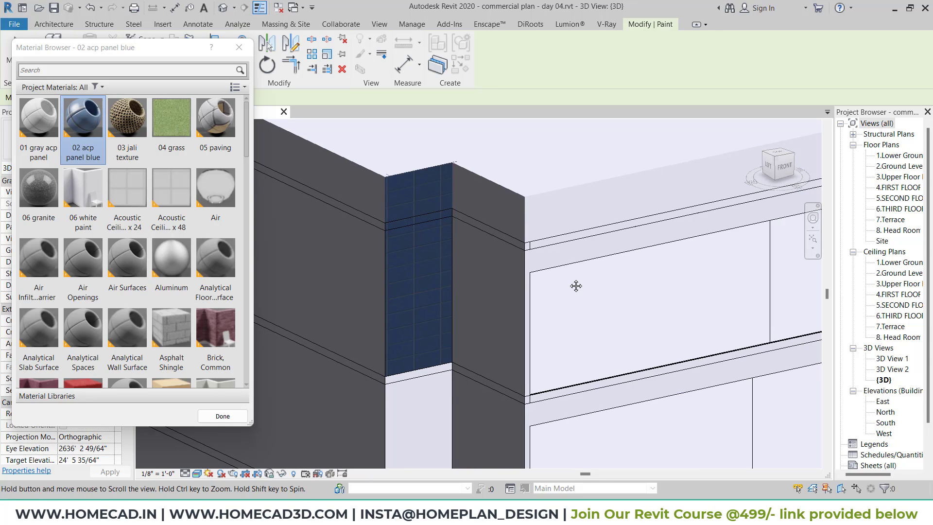
{"action": "left_click", "coordinate": [419, 393]}
{"action": "scroll", "coordinate": [419, 386], "scroll_direction": "up", "scroll_amount": 1}
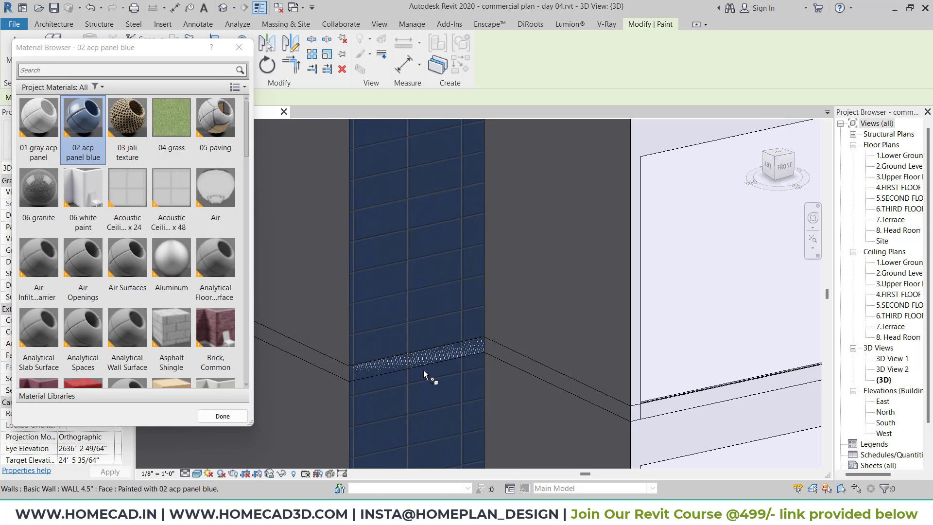
{"action": "scroll", "coordinate": [422, 372], "scroll_direction": "up", "scroll_amount": 3}
{"action": "scroll", "coordinate": [419, 397], "scroll_direction": "down", "scroll_amount": 3}
{"action": "middle_click_drag", "start_coordinate": [423, 404], "coordinate": [425, 137]}
{"action": "left_click", "coordinate": [418, 361]}
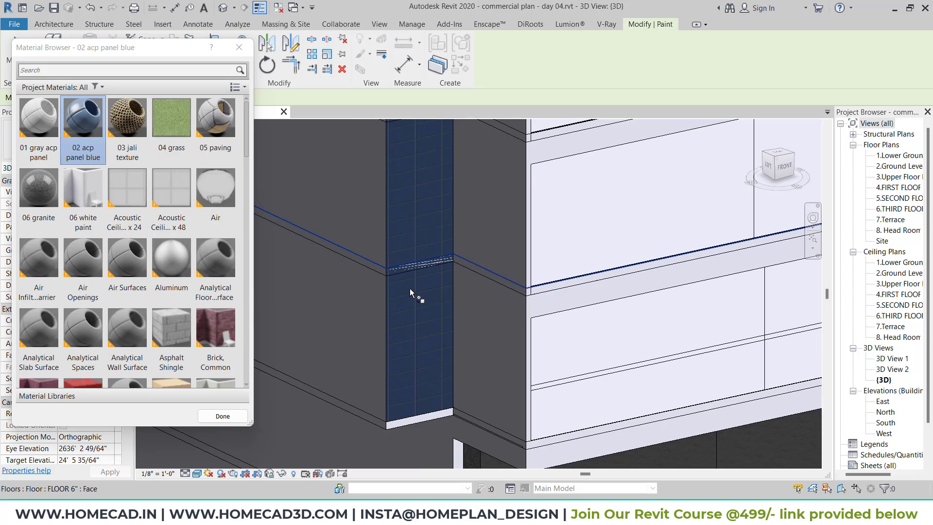
{"action": "key", "text": "Escape"}
{"action": "scroll", "coordinate": [409, 288], "scroll_direction": "up", "scroll_amount": 3}
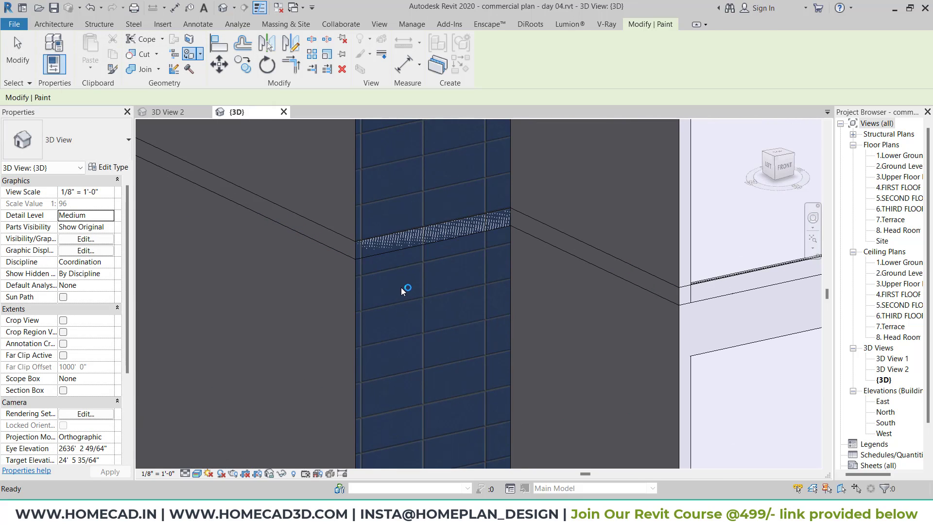
{"action": "key", "text": "Escape"}
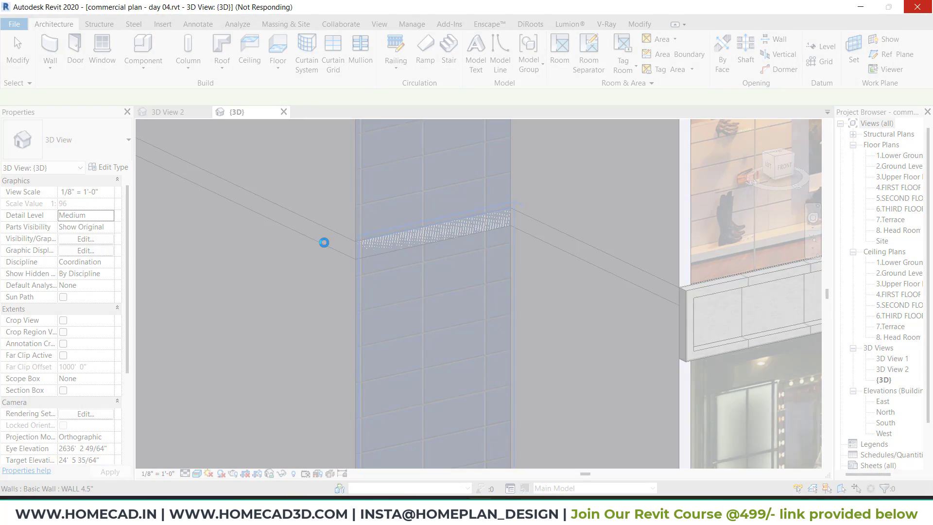
Step: Attach the top of the strip's first-floor WALL 4.5" segment to the FLOOR 6" slab above it
{"action": "left_click", "coordinate": [437, 293]}
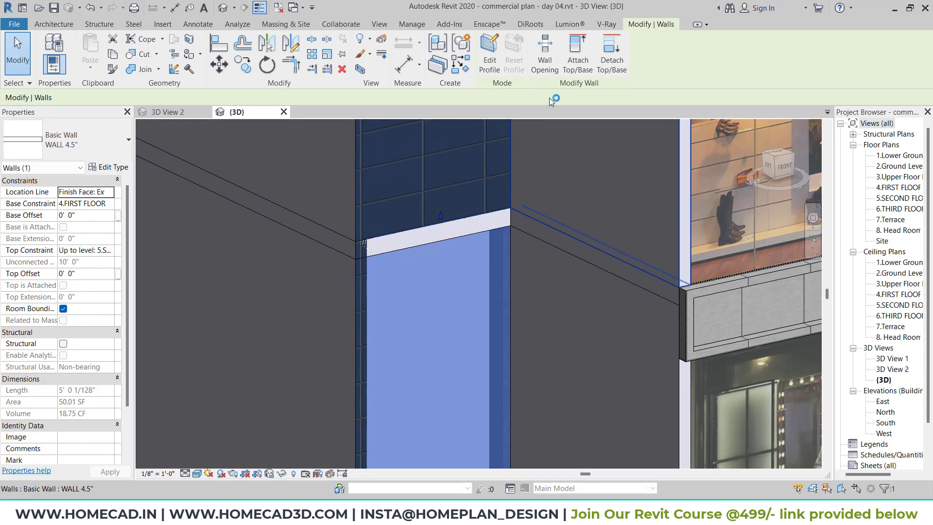
{"action": "left_click", "coordinate": [576, 62]}
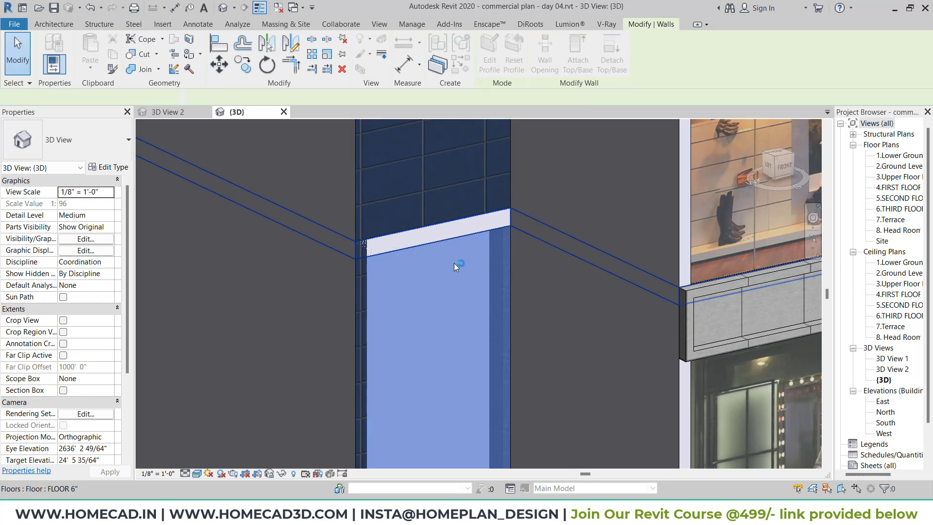
{"action": "left_click", "coordinate": [408, 257]}
{"action": "key", "text": "Escape"}
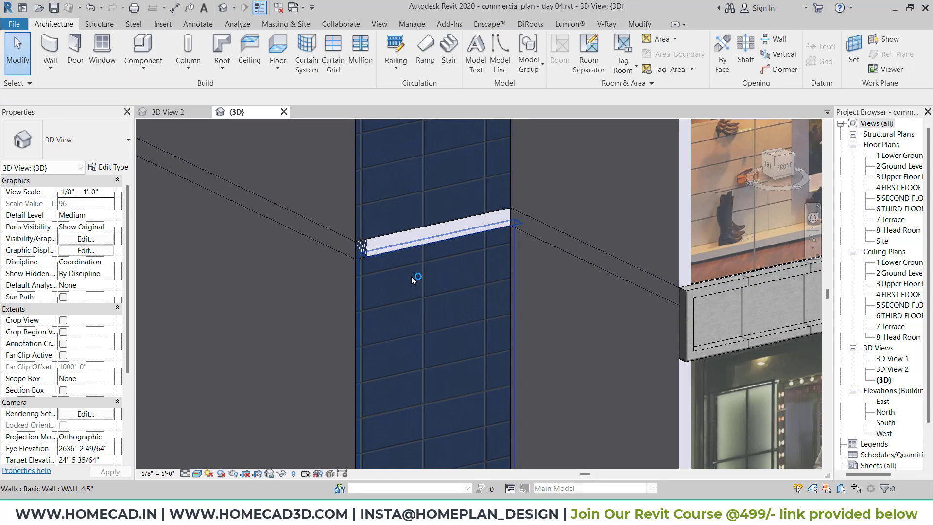
Step: Paint the exposed slab edge between the blue wall faces with 02 acp panel blue
{"action": "key", "text": "p"}
{"action": "key", "text": "t"}
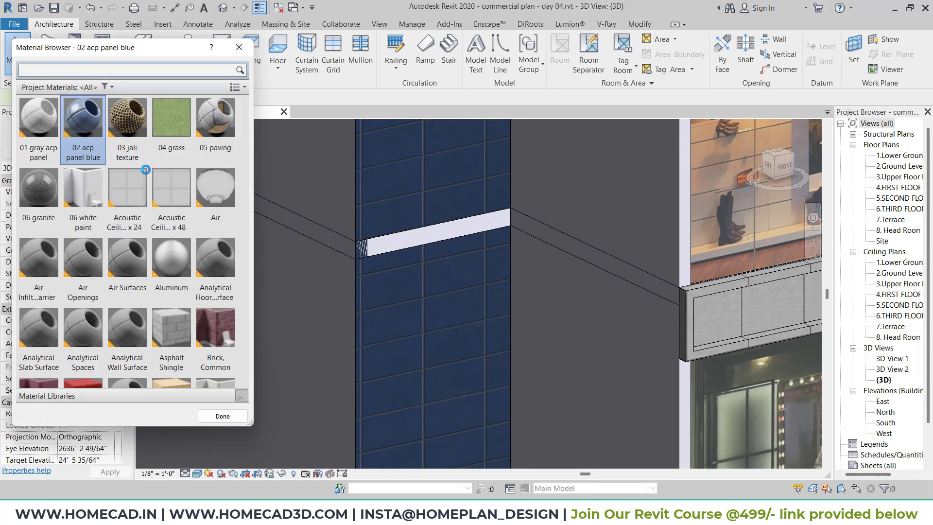
{"action": "left_click", "coordinate": [472, 226]}
{"action": "key", "text": "Escape"}
{"action": "key", "text": "Escape"}
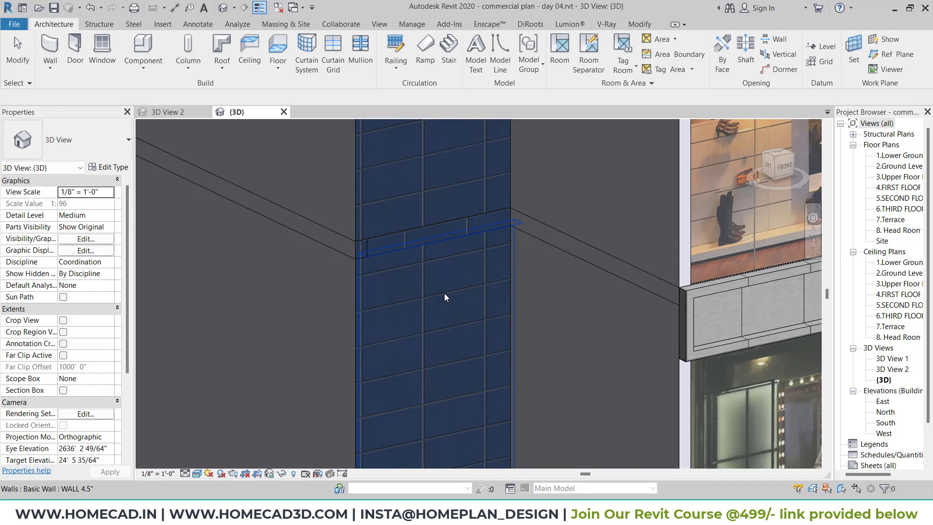
Step: Change the 3D view's visual style to Consistent Colors
{"action": "scroll", "coordinate": [444, 296], "scroll_direction": "down", "scroll_amount": 3}
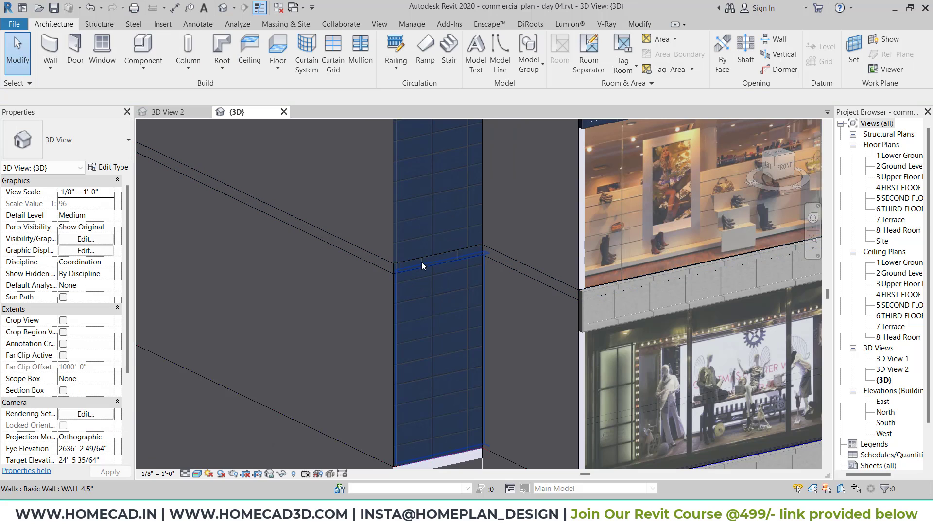
{"action": "scroll", "coordinate": [425, 284], "scroll_direction": "down", "scroll_amount": 4}
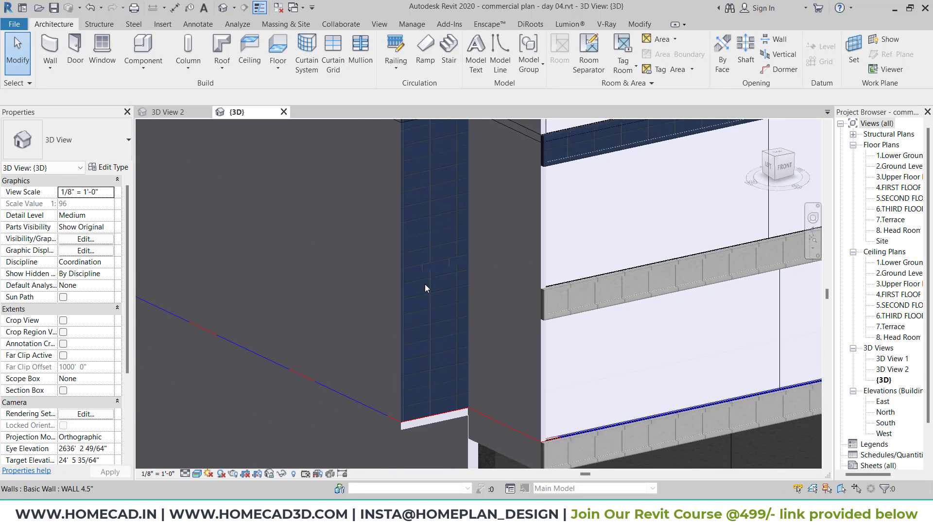
{"action": "scroll", "coordinate": [444, 252], "scroll_direction": "down", "scroll_amount": 3}
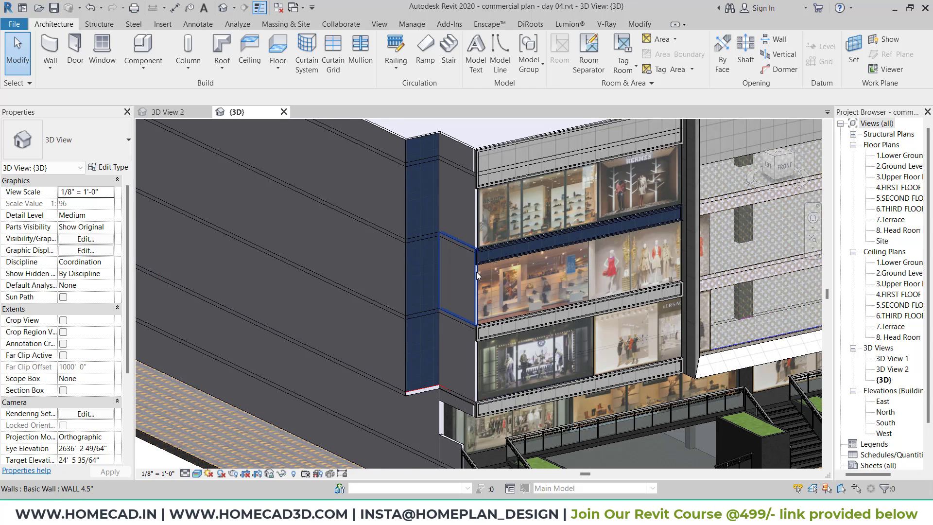
{"action": "scroll", "coordinate": [655, 278], "scroll_direction": "down", "scroll_amount": 4}
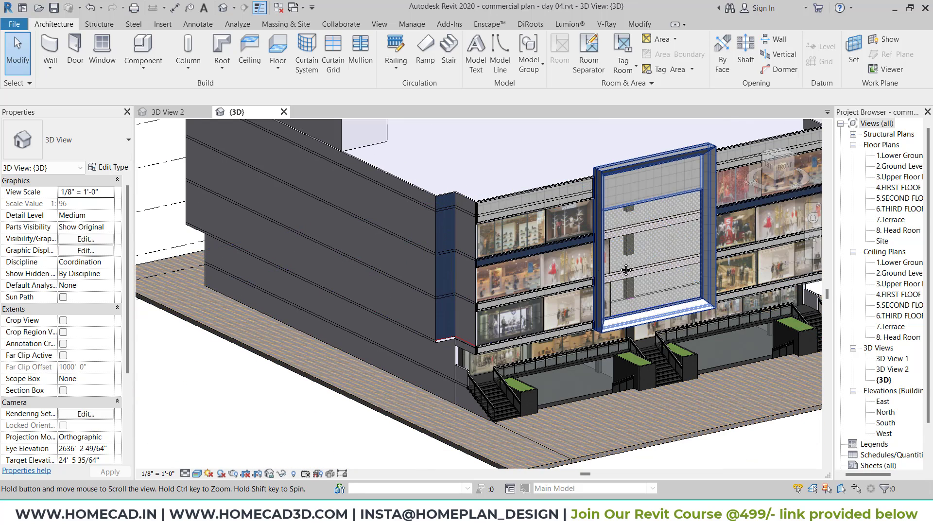
{"action": "middle_click_drag", "start_coordinate": [704, 278], "coordinate": [533, 280], "text": "shift"}
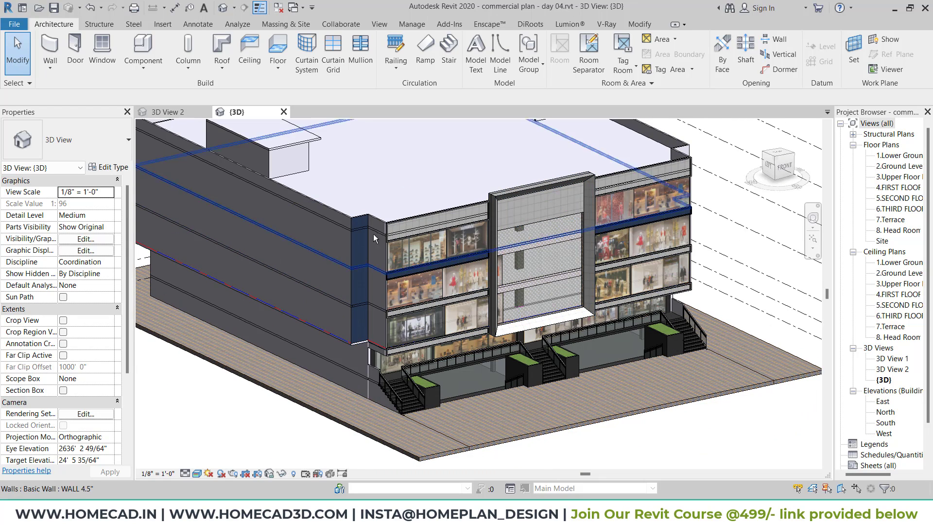
{"action": "key", "text": "ctrl+2"}
{"action": "mouse_move", "coordinate": [422, 164]}
{"action": "left_mouse_down", "text": "shift"}
{"action": "mouse_move", "coordinate": [296, 356]}
{"action": "mouse_move", "coordinate": [202, 458]}
{"action": "left_mouse_up", "text": "shift"}
{"action": "key", "text": "Escape"}
{"action": "left_click", "coordinate": [197, 472]}
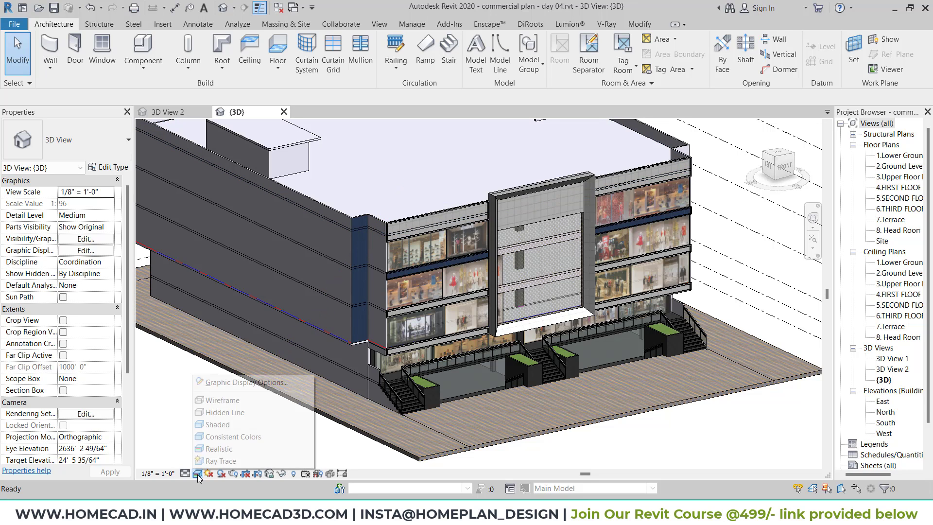
{"action": "left_click", "coordinate": [229, 437]}
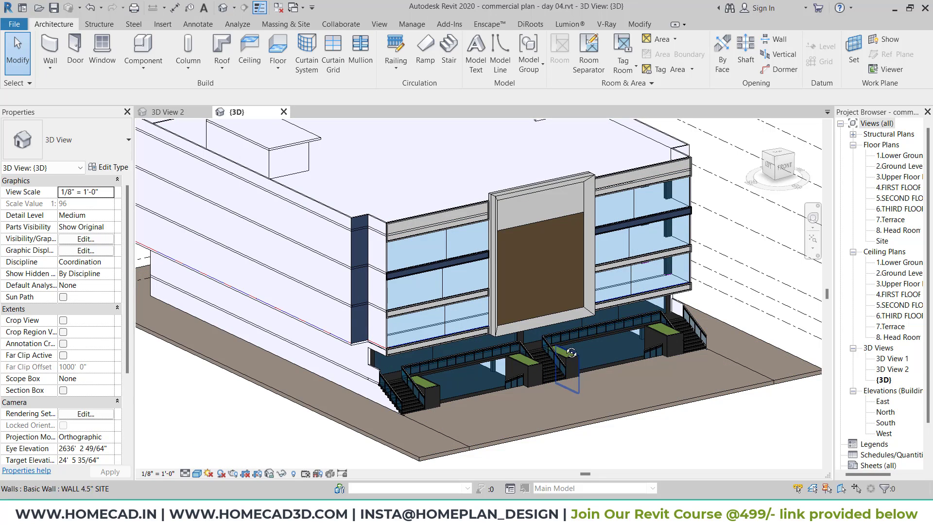
Step: Facing the building's front side, start an in-place Casework model named acp panel
{"action": "middle_click_drag", "start_coordinate": [549, 365], "coordinate": [577, 380], "text": "shift"}
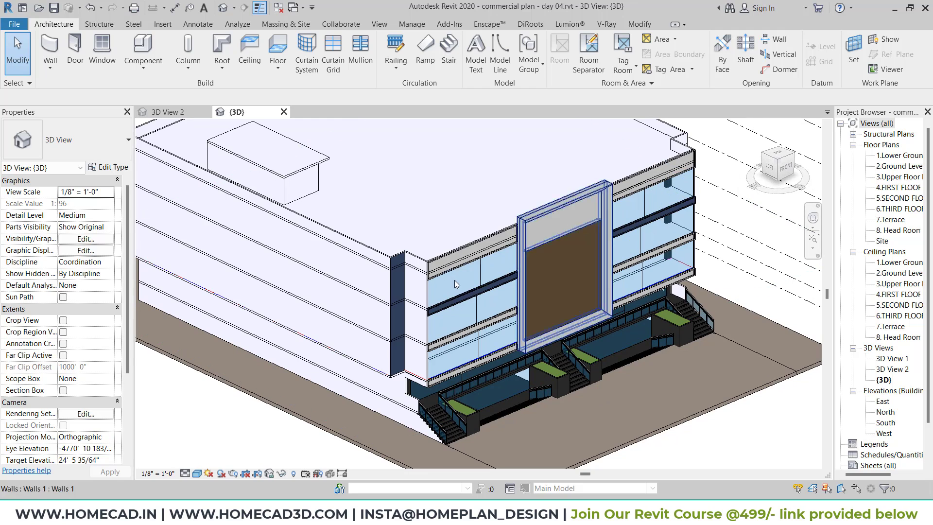
{"action": "scroll", "coordinate": [410, 286], "scroll_direction": "up", "scroll_amount": 5}
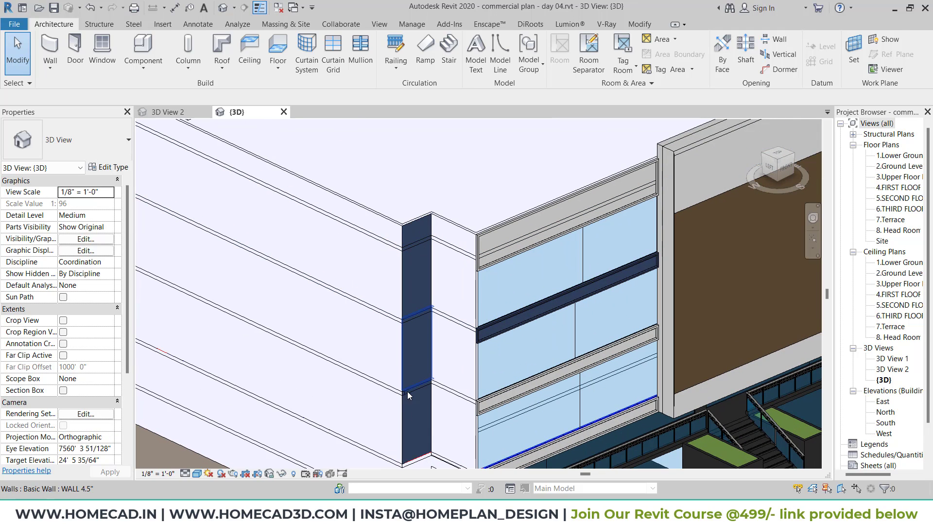
{"action": "left_click", "coordinate": [789, 181]}
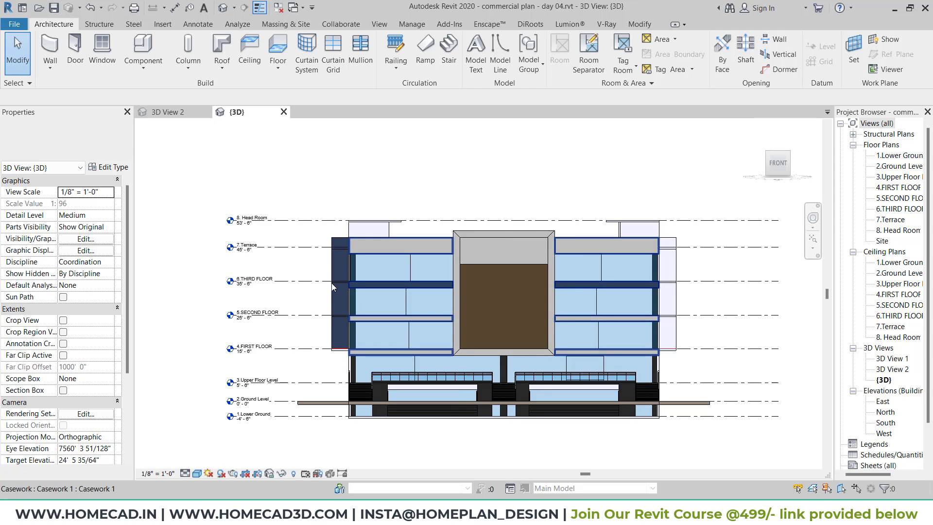
{"action": "scroll", "coordinate": [418, 253], "scroll_direction": "up", "scroll_amount": 4}
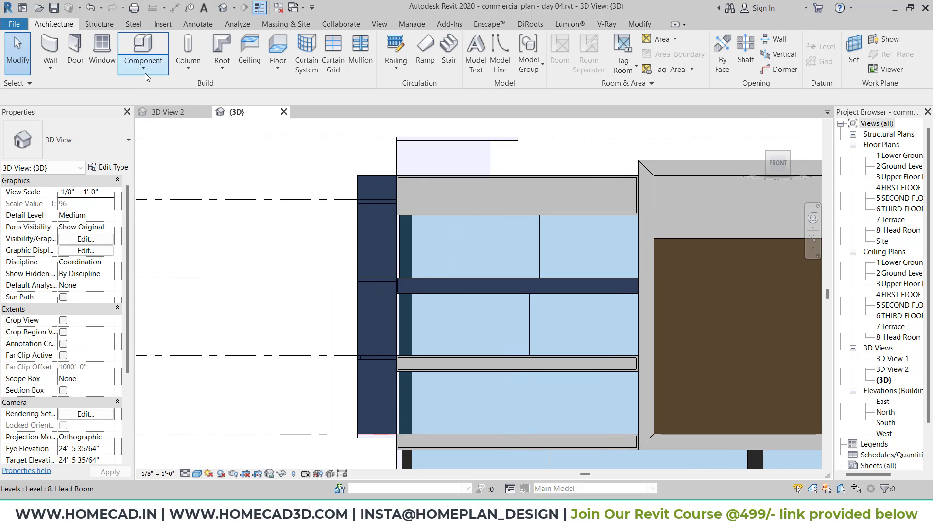
{"action": "left_click", "coordinate": [143, 66]}
{"action": "left_click", "coordinate": [160, 115]}
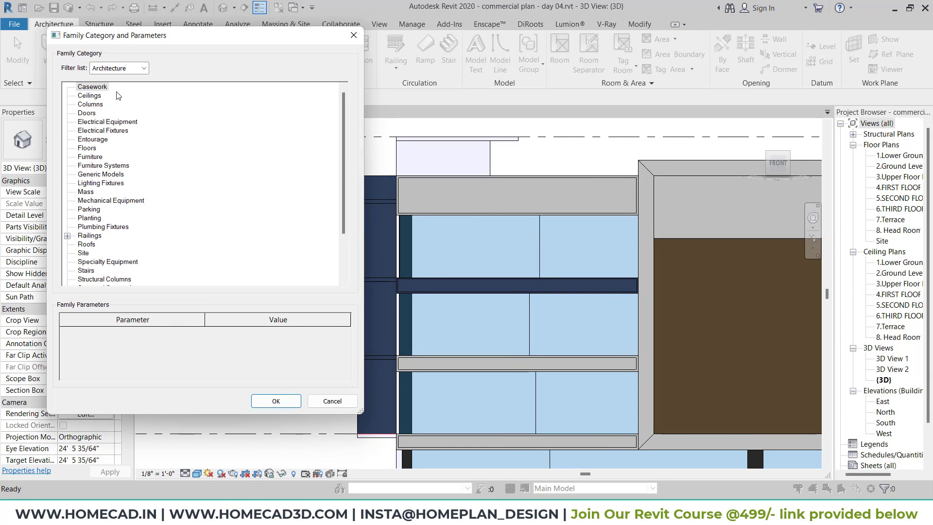
{"action": "left_click", "coordinate": [107, 89]}
{"action": "scroll", "coordinate": [107, 205], "scroll_direction": "down", "scroll_amount": 3}
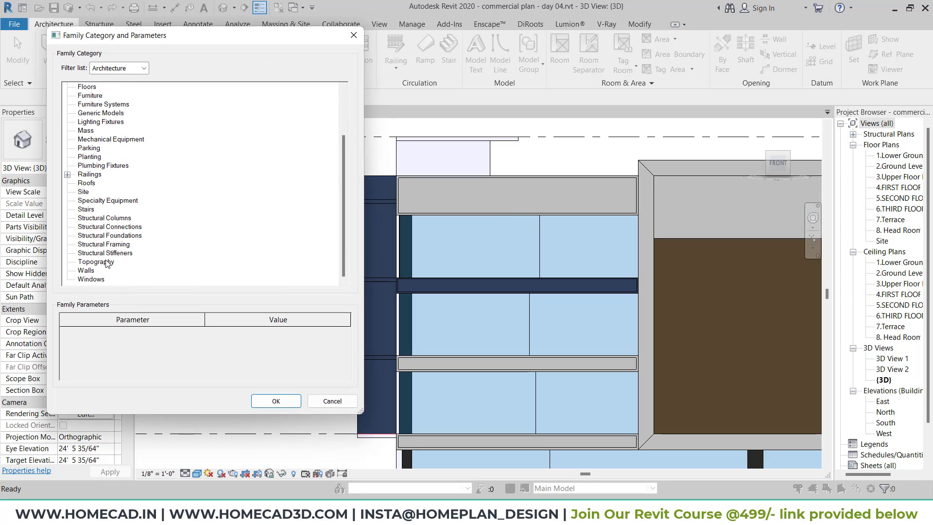
{"action": "scroll", "coordinate": [101, 225], "scroll_direction": "up", "scroll_amount": 3}
{"action": "left_click", "coordinate": [276, 401]}
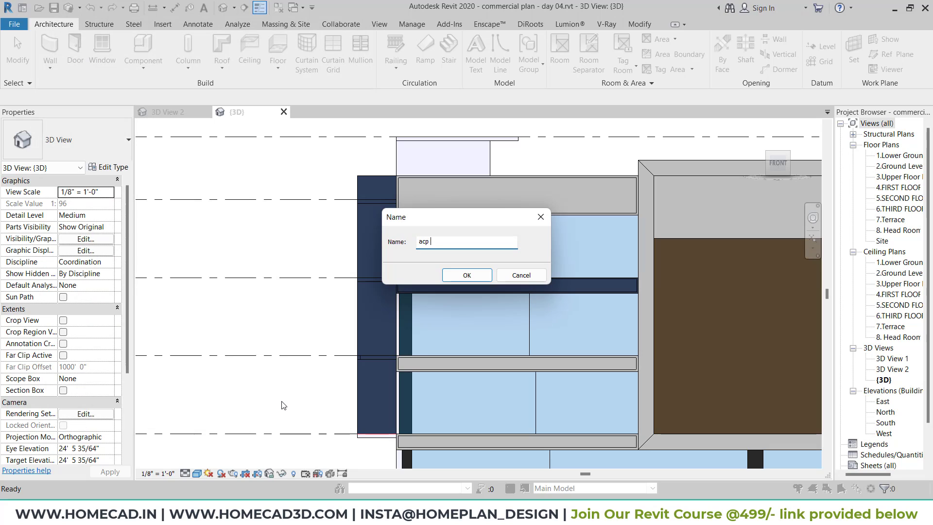
{"action": "type", "text": "acp panel"}
{"action": "key", "text": "Return"}
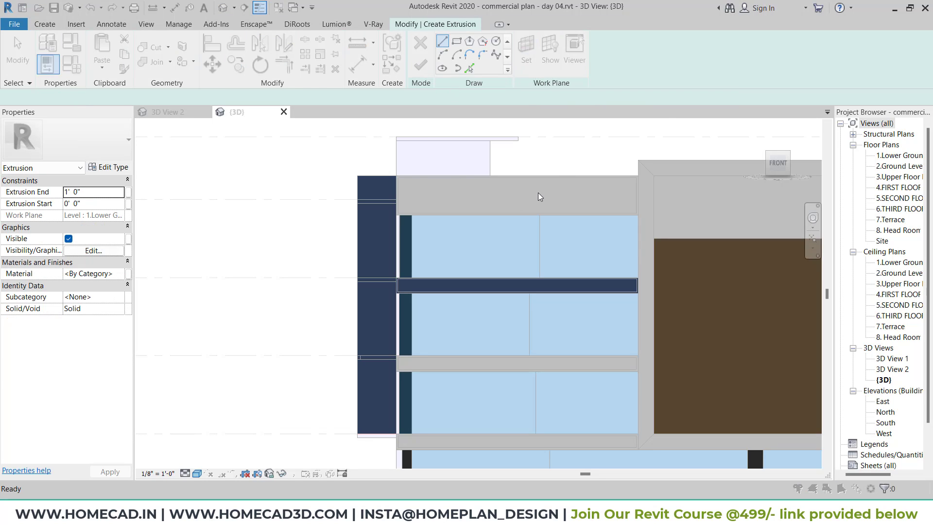
Step: Sketch a rectangular extrusion on the blue corner strip's wall face, reaching down to the lowest gray band's bottom edge, and finish the sketch
{"action": "left_click", "coordinate": [664, 225]}
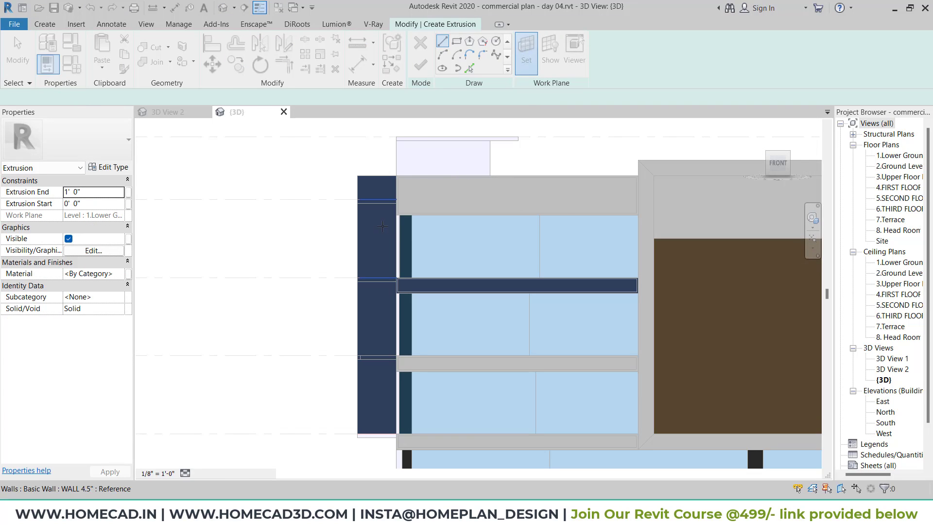
{"action": "left_click", "coordinate": [457, 41]}
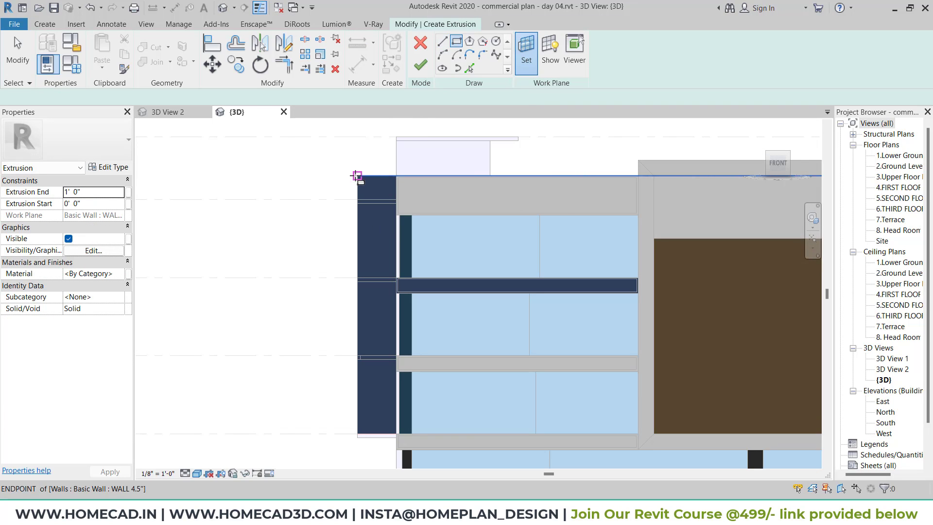
{"action": "scroll", "coordinate": [384, 442], "scroll_direction": "up", "scroll_amount": 2}
{"action": "scroll", "coordinate": [390, 441], "scroll_direction": "up", "scroll_amount": 3}
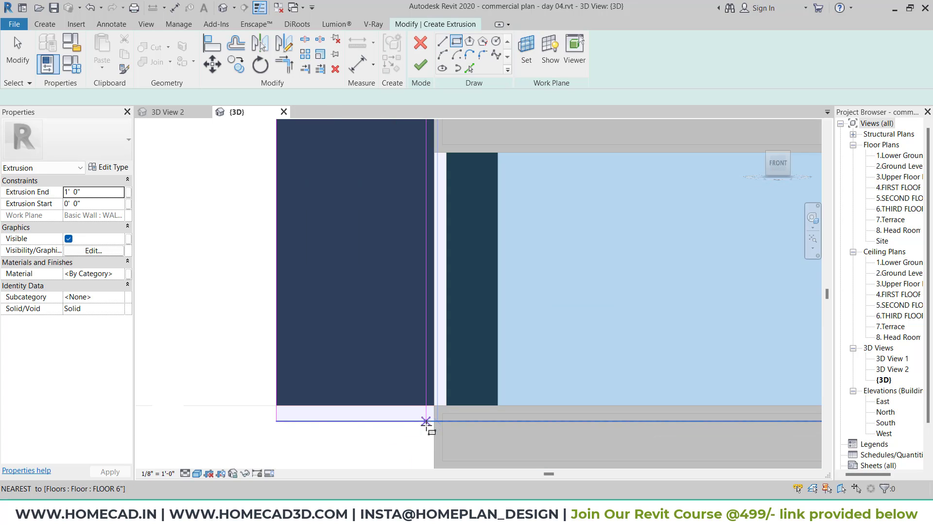
{"action": "middle_click_drag", "start_coordinate": [425, 423], "coordinate": [434, 330]}
{"action": "left_click", "coordinate": [442, 362]}
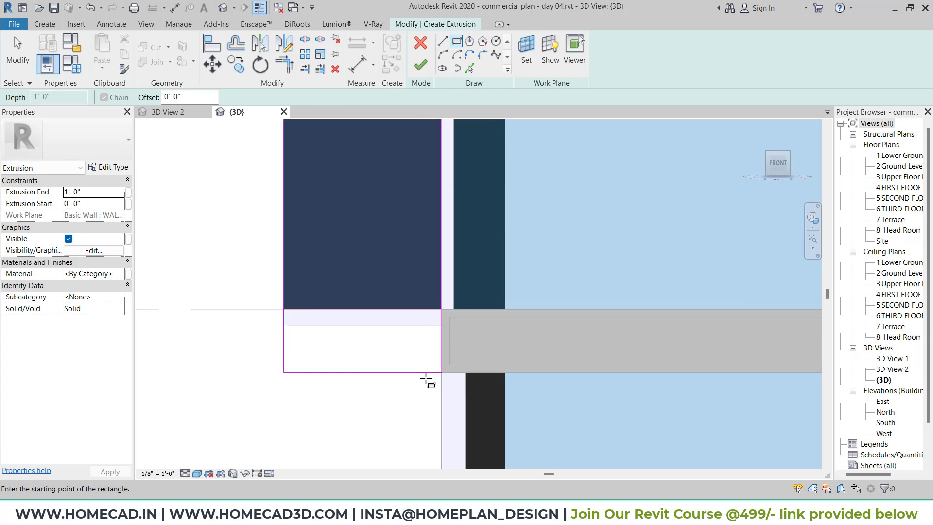
{"action": "scroll", "coordinate": [435, 372], "scroll_direction": "down", "scroll_amount": 4}
{"action": "scroll", "coordinate": [435, 372], "scroll_direction": "down", "scroll_amount": 4}
{"action": "mouse_move", "coordinate": [530, 333]}
{"action": "middle_mouse_down", "text": "shift"}
{"action": "mouse_move", "coordinate": [558, 338]}
{"action": "mouse_move", "coordinate": [512, 319]}
{"action": "middle_mouse_up", "text": "shift"}
{"action": "left_click", "coordinate": [421, 65]}
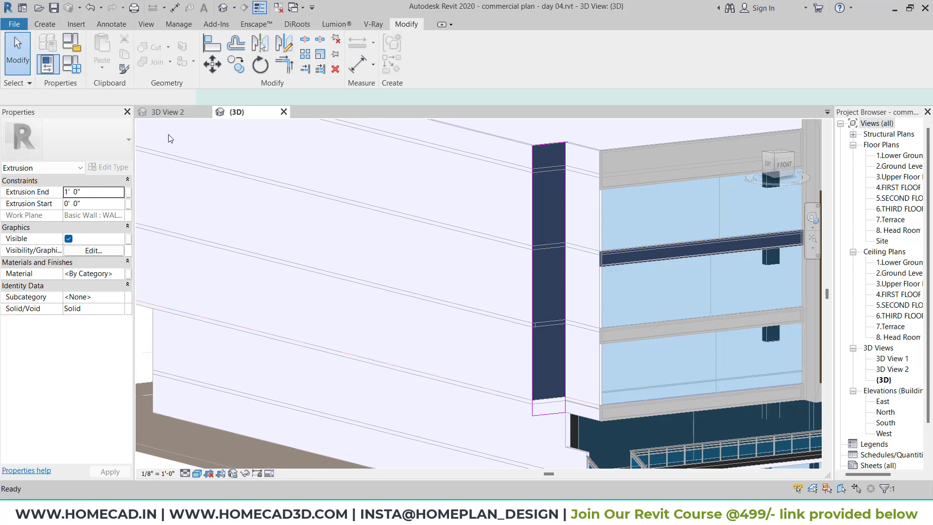
Step: Try to set the panel extrusion's end to .025
{"action": "left_click", "coordinate": [102, 193]}
{"action": "type", "text": "."}
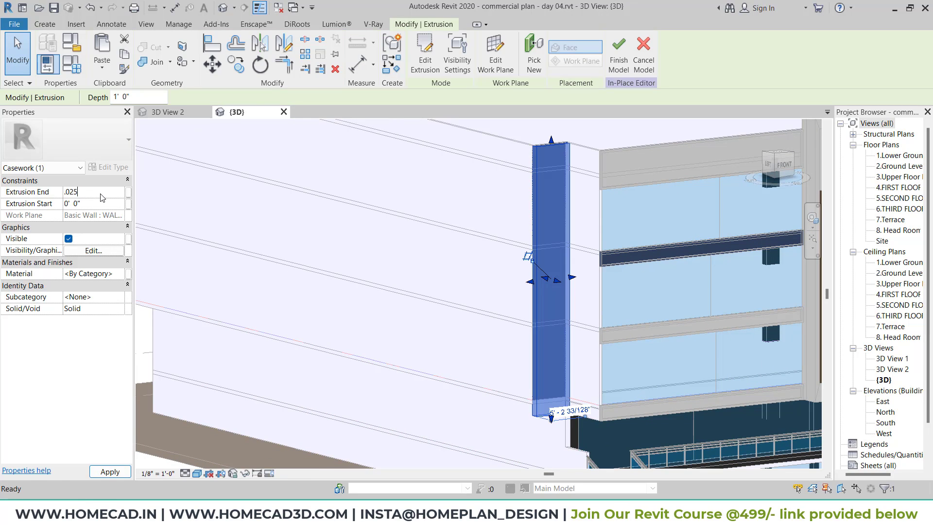
{"action": "type", "text": "025"}
{"action": "key", "text": "Return"}
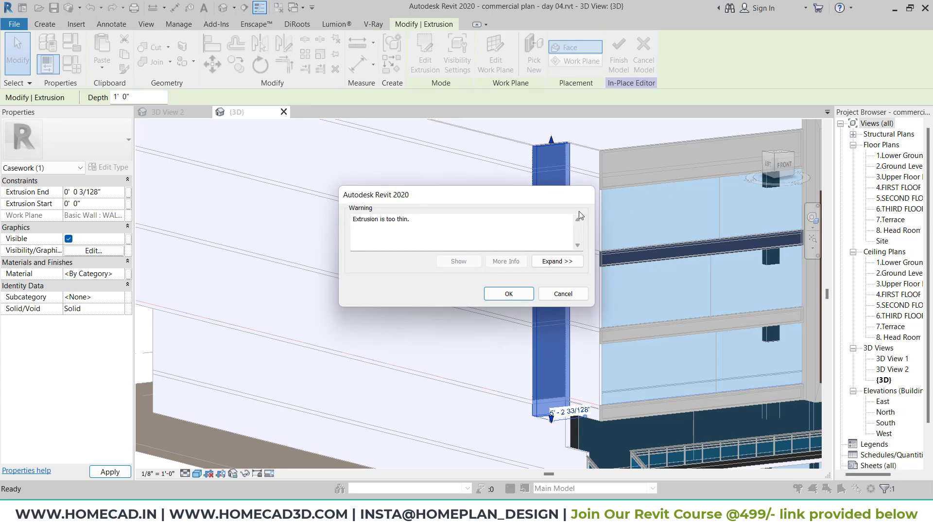
{"action": "left_click", "coordinate": [496, 296]}
Step: Set the panel extrusion's end to 0.1
{"action": "left_click", "coordinate": [107, 193]}
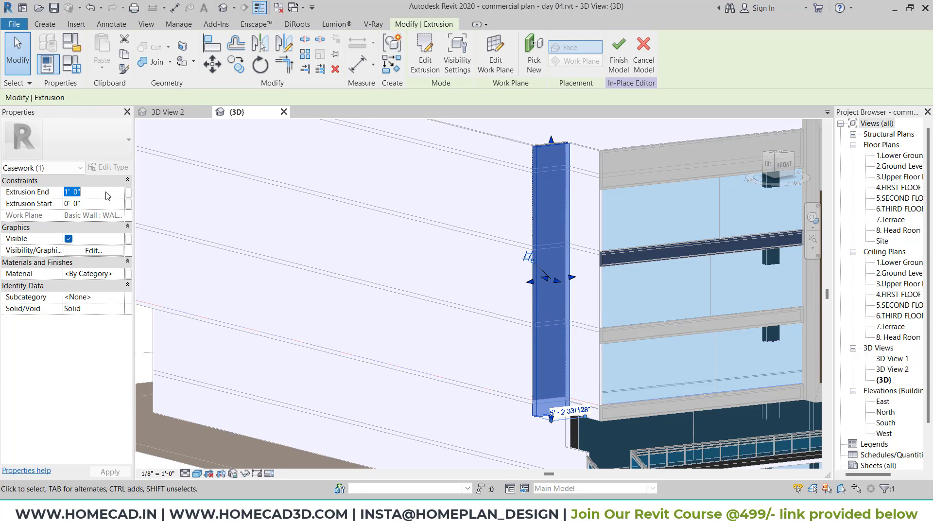
{"action": "type", "text": "0.1"}
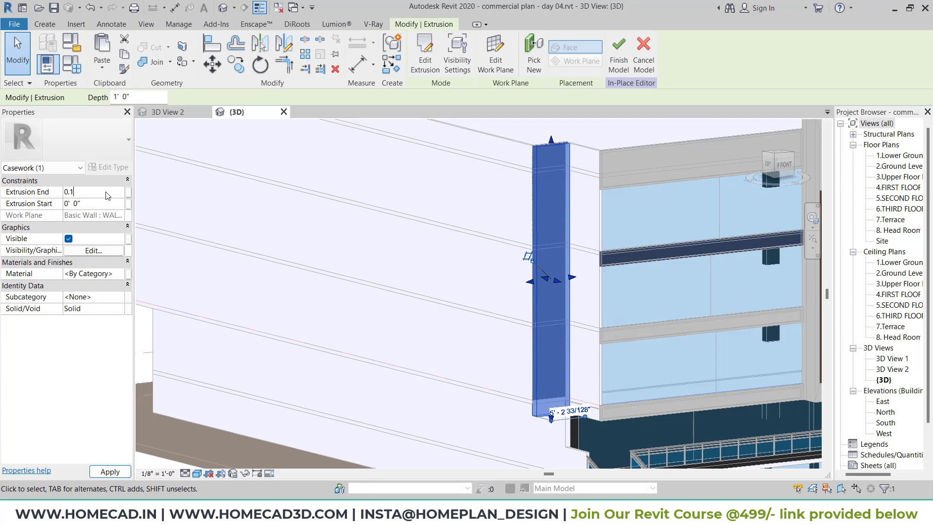
{"action": "scroll", "coordinate": [546, 145], "scroll_direction": "up", "scroll_amount": 5}
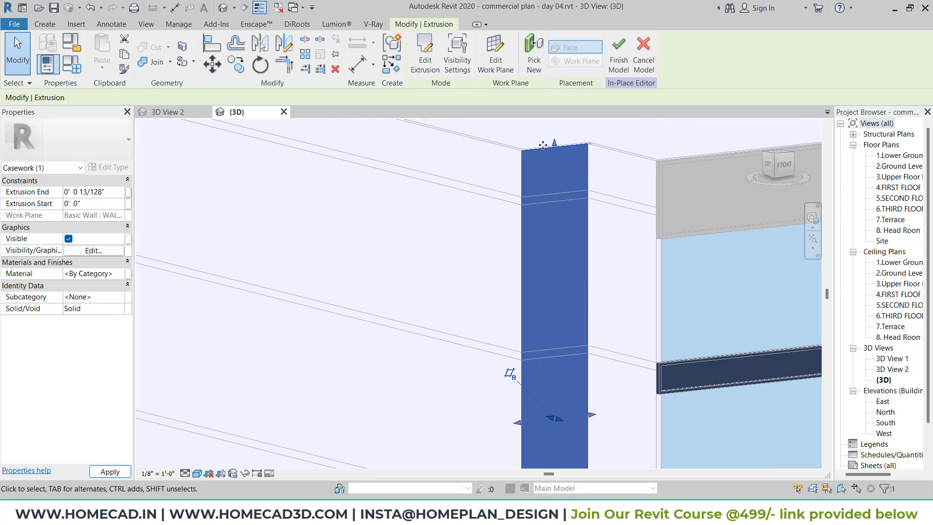
Step: Assign the material 02 acp panel blue to the extrusion and finish the in-place model
{"action": "left_click", "coordinate": [122, 275]}
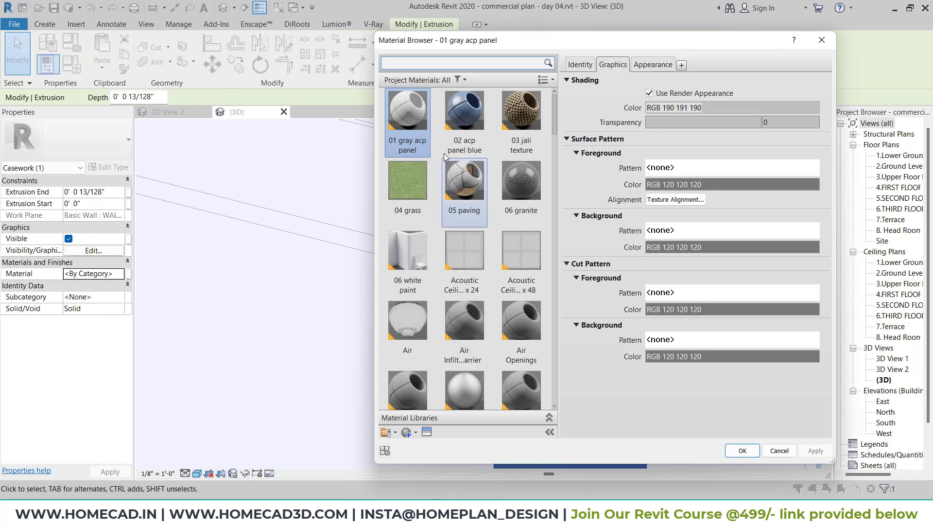
{"action": "left_click", "coordinate": [464, 112]}
{"action": "left_click", "coordinate": [742, 451]}
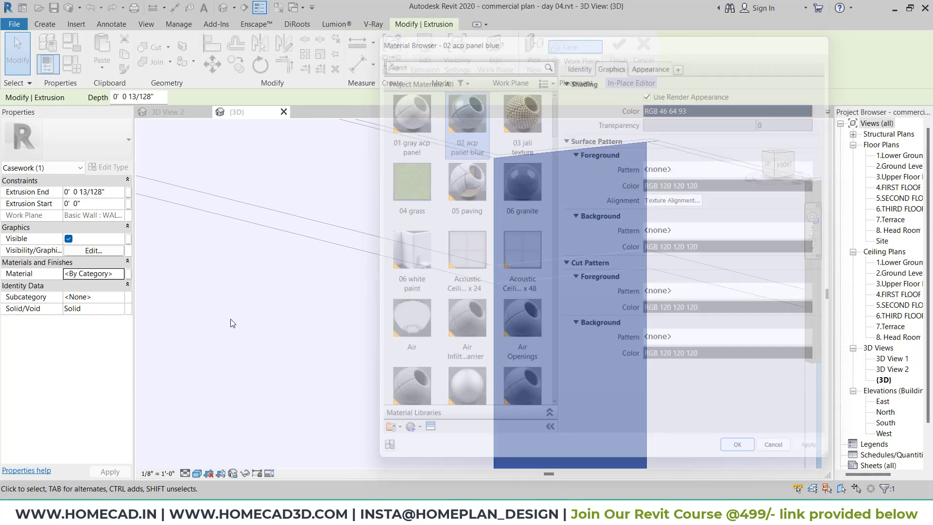
{"action": "left_click", "coordinate": [298, 317]}
{"action": "scroll", "coordinate": [587, 239], "scroll_direction": "down", "scroll_amount": 5}
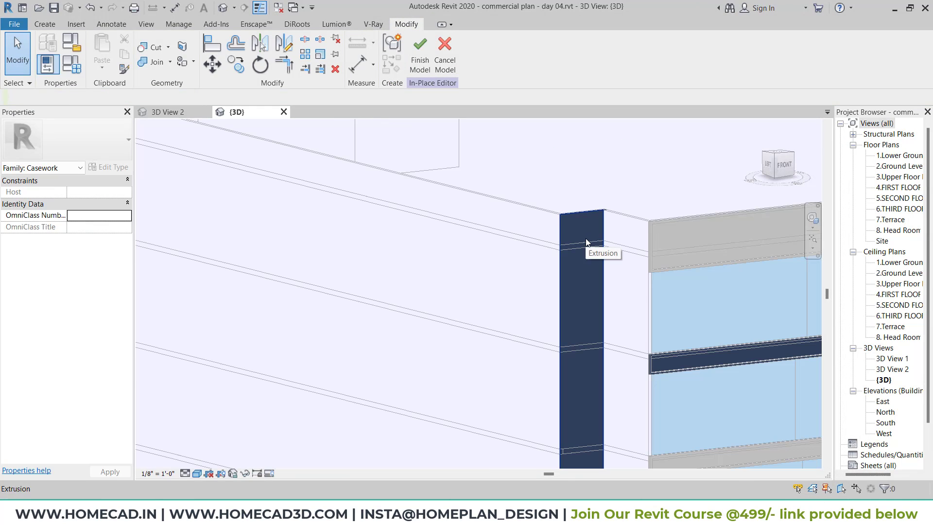
{"action": "scroll", "coordinate": [587, 241], "scroll_direction": "down", "scroll_amount": 1}
{"action": "middle_click_drag", "start_coordinate": [605, 259], "coordinate": [589, 250]}
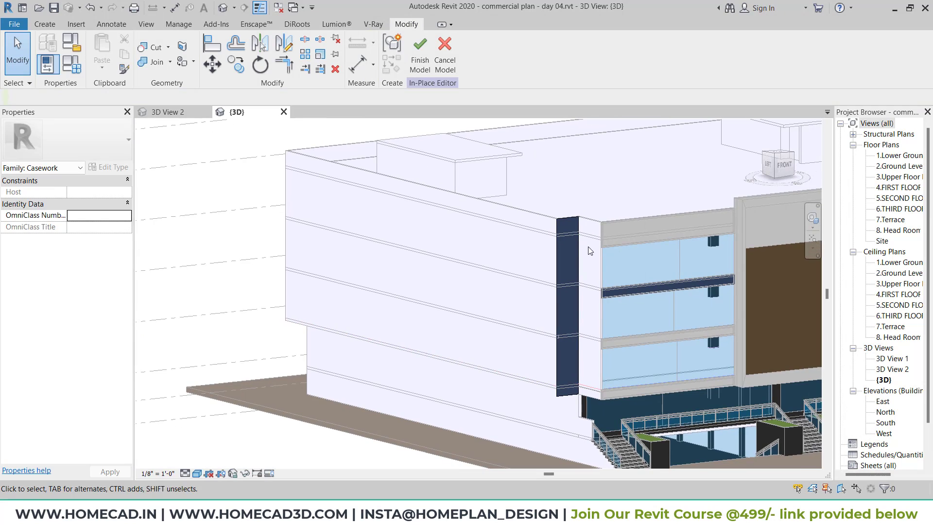
{"action": "left_click", "coordinate": [425, 65]}
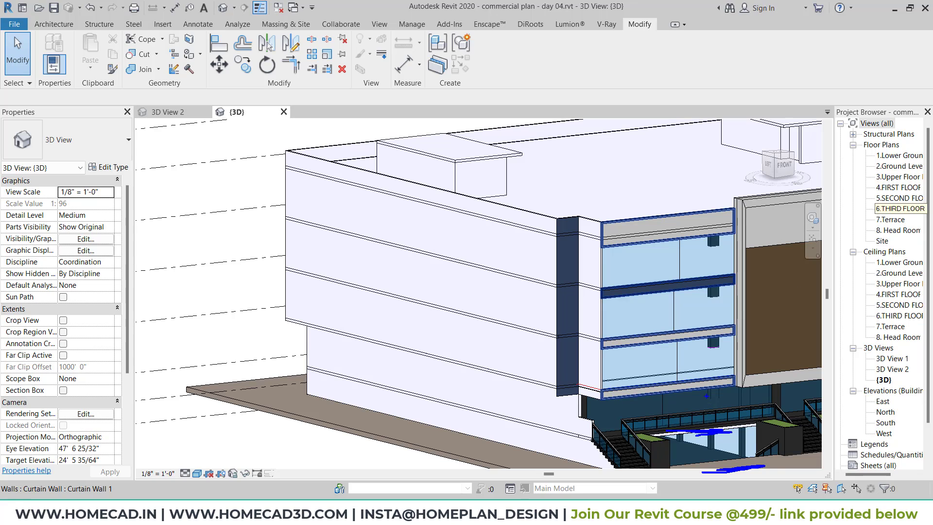
Step: In the 4.FIRST FLOOR plan, set up a Curtain Wall 1 wall with its top constraint up to level 5.SECOND FLOOR
{"action": "double_click", "coordinate": [899, 187]}
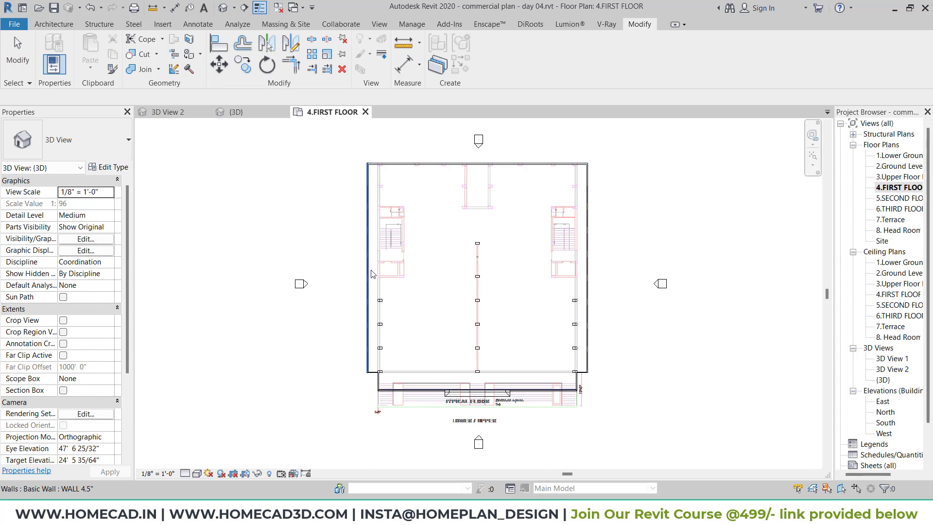
{"action": "scroll", "coordinate": [376, 146], "scroll_direction": "up", "scroll_amount": 5}
{"action": "scroll", "coordinate": [384, 185], "scroll_direction": "up", "scroll_amount": 5}
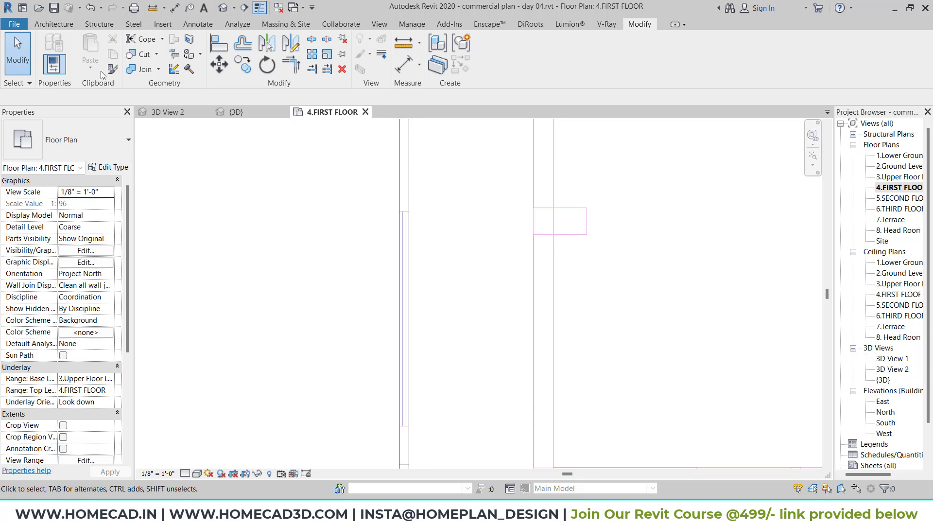
{"action": "left_click", "coordinate": [67, 25]}
{"action": "left_click", "coordinate": [56, 61]}
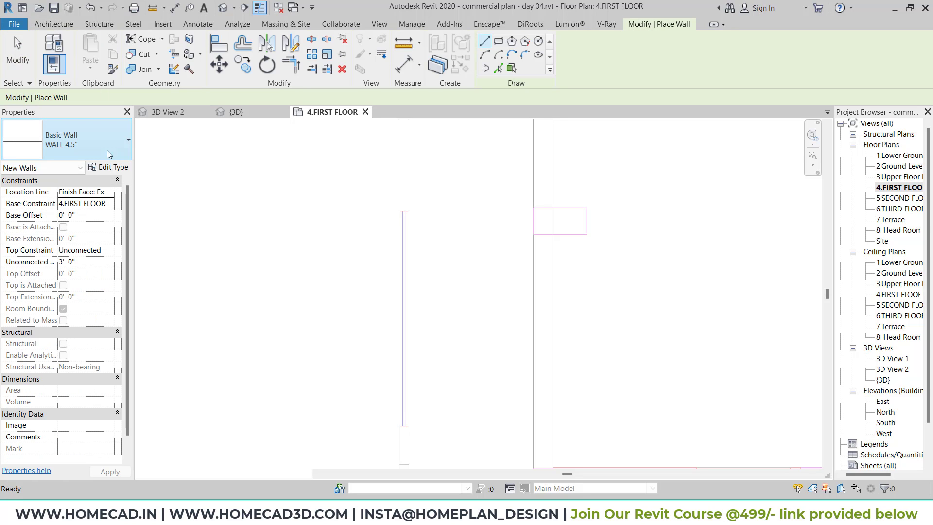
{"action": "left_click", "coordinate": [97, 152]}
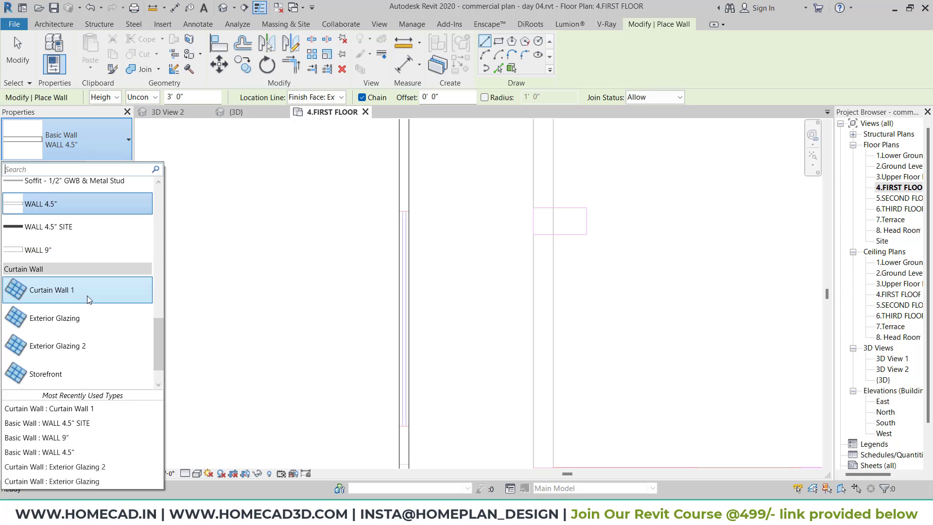
{"action": "left_click", "coordinate": [84, 286]}
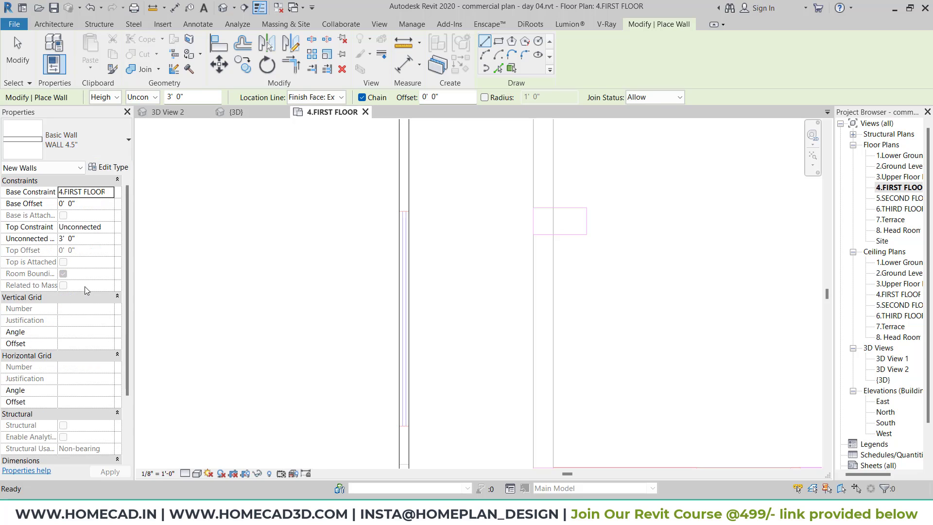
{"action": "left_click", "coordinate": [111, 230]}
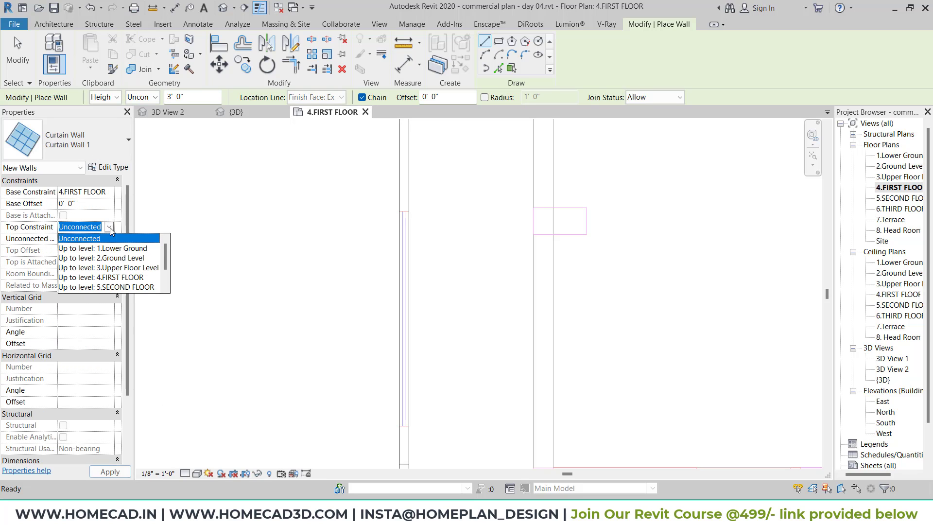
{"action": "left_click", "coordinate": [111, 287]}
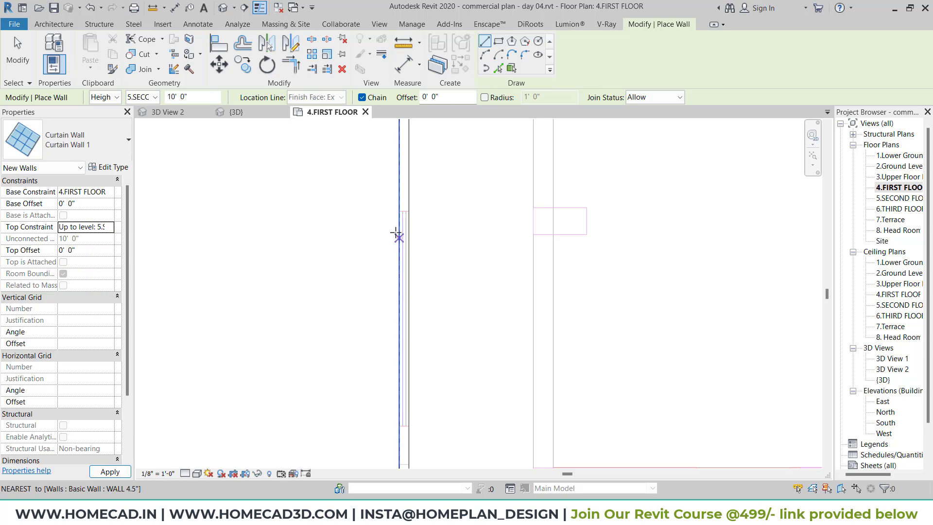
{"action": "scroll", "coordinate": [396, 234], "scroll_direction": "up", "scroll_amount": 3}
{"action": "left_click", "coordinate": [123, 170]}
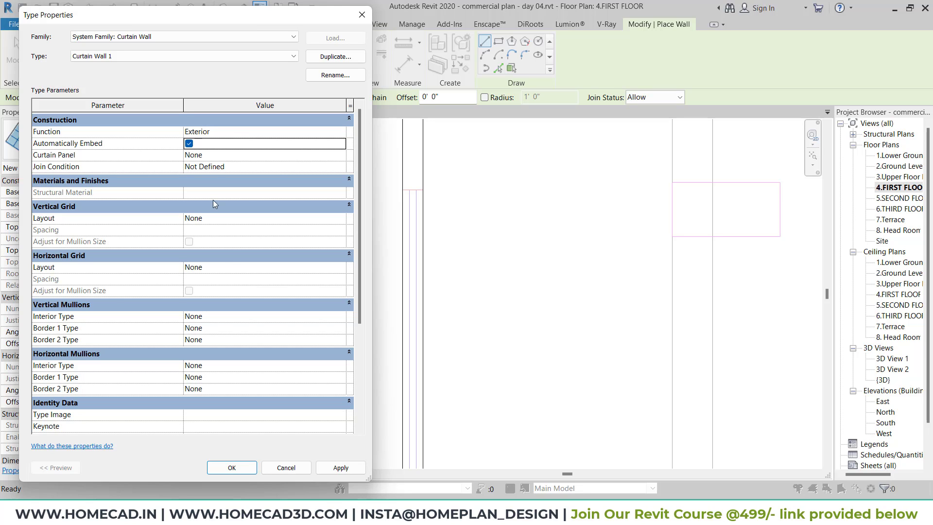
{"action": "left_click", "coordinate": [272, 464]}
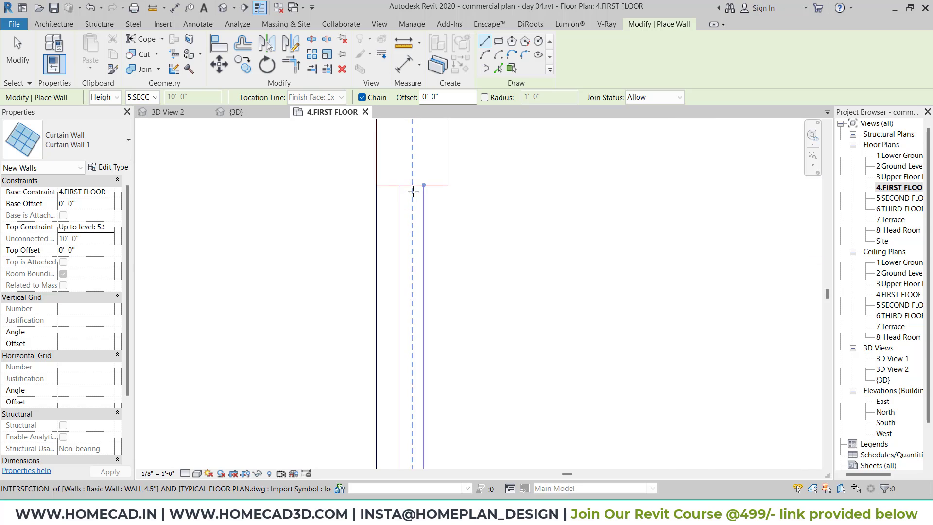
Step: Draw the curtain wall about 7' 9" long inside the side WALL 4.5" over the imported plan's opening, and inspect it in 3D
{"action": "left_click", "coordinate": [413, 191]}
{"action": "scroll", "coordinate": [411, 355], "scroll_direction": "up", "scroll_amount": 1}
{"action": "scroll", "coordinate": [412, 354], "scroll_direction": "down", "scroll_amount": 1}
{"action": "middle_click_drag", "start_coordinate": [419, 388], "coordinate": [420, 185]}
{"action": "scroll", "coordinate": [411, 206], "scroll_direction": "down", "scroll_amount": 3}
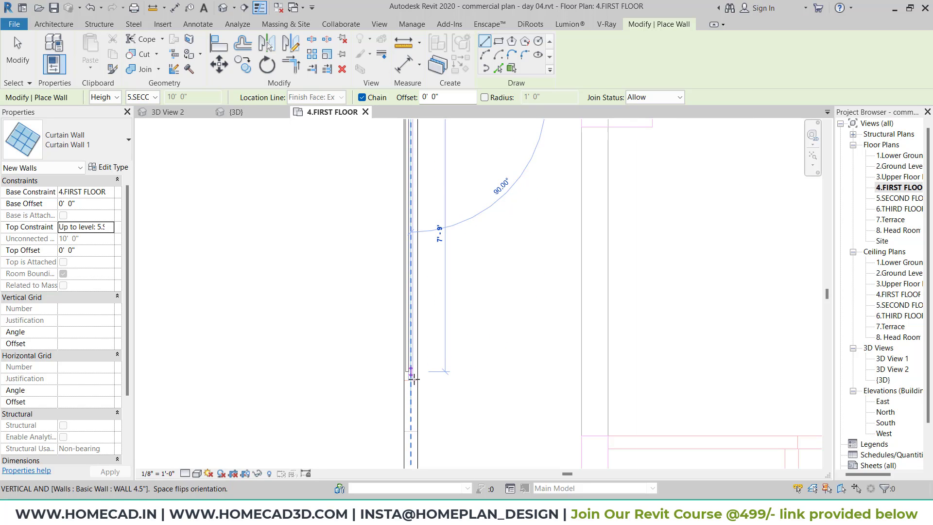
{"action": "key", "text": "Escape"}
{"action": "key", "text": "Escape"}
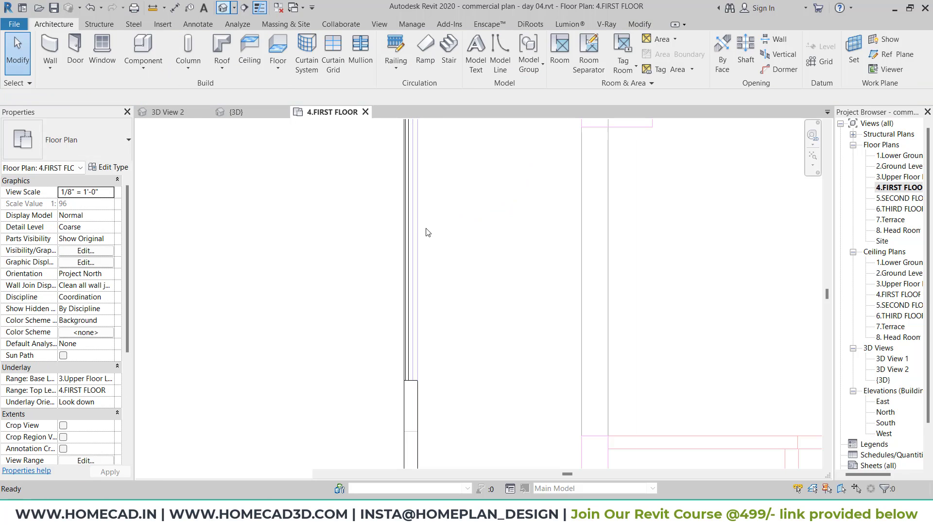
{"action": "left_click", "coordinate": [235, 112]}
{"action": "scroll", "coordinate": [329, 309], "scroll_direction": "up", "scroll_amount": 3}
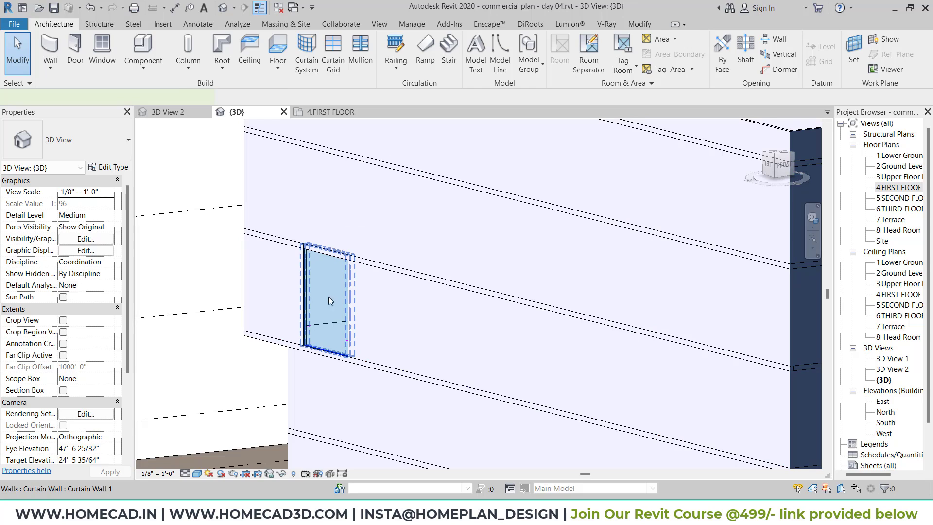
Step: Set the side curtain wall's base offset to 0' 6" and its top offset to -2' 0"
{"action": "left_click", "coordinate": [311, 290]}
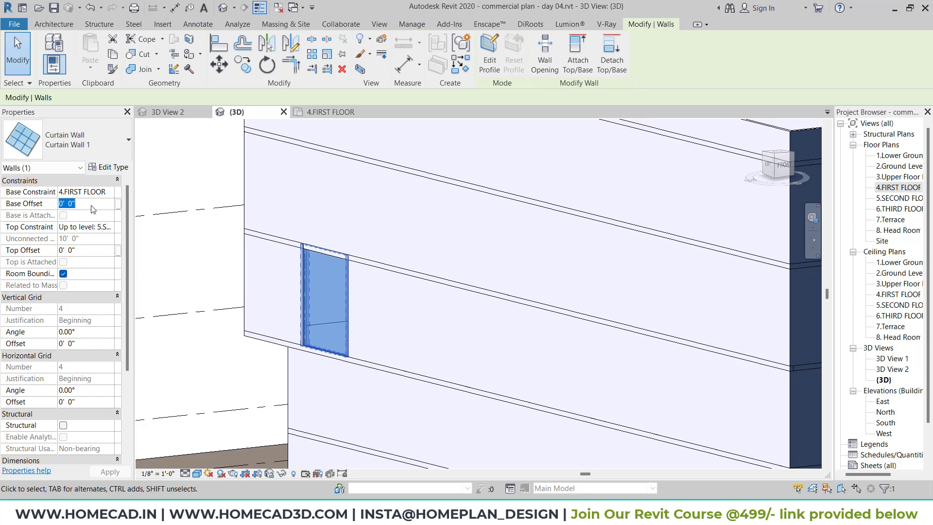
{"action": "key", "text": "Return"}
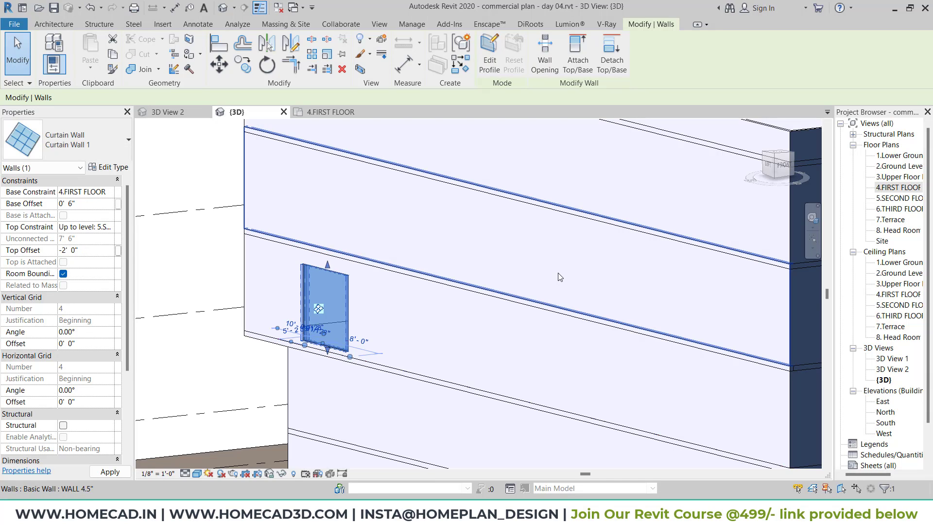
{"action": "key", "text": "Escape"}
Step: In the 4.FIRST FLOOR plan, copy the curtain wall with Multiple enabled, placing the first copy at the neighbouring opening of the side wall
{"action": "double_click", "coordinate": [898, 187]}
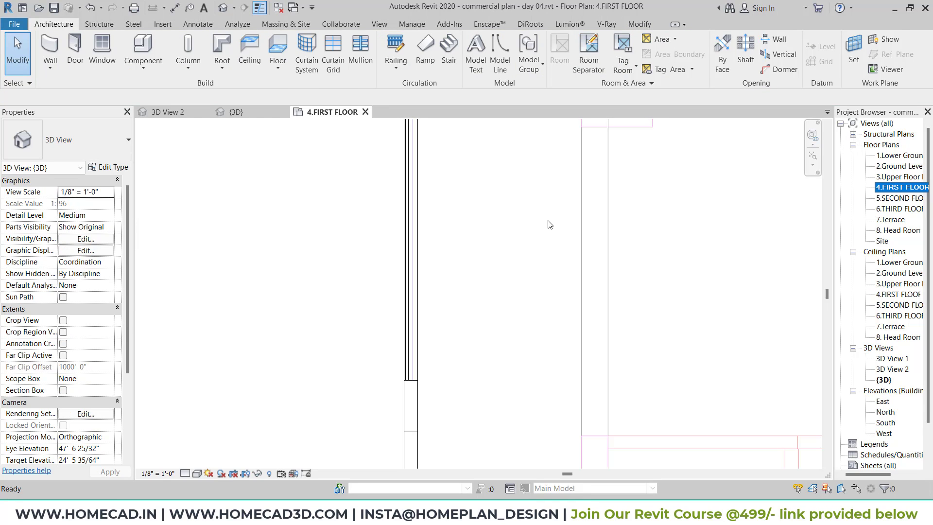
{"action": "left_click", "coordinate": [410, 241]}
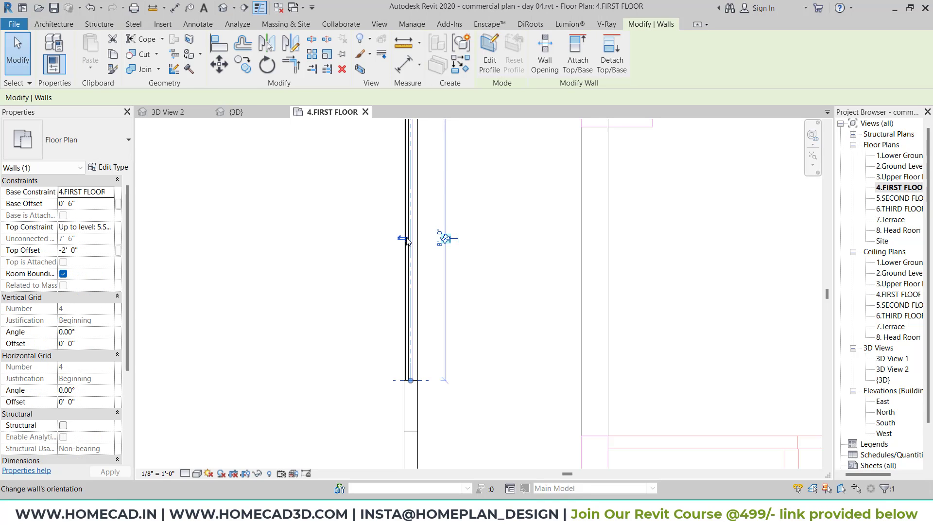
{"action": "left_click", "coordinate": [249, 66]}
{"action": "left_click", "coordinate": [187, 96]}
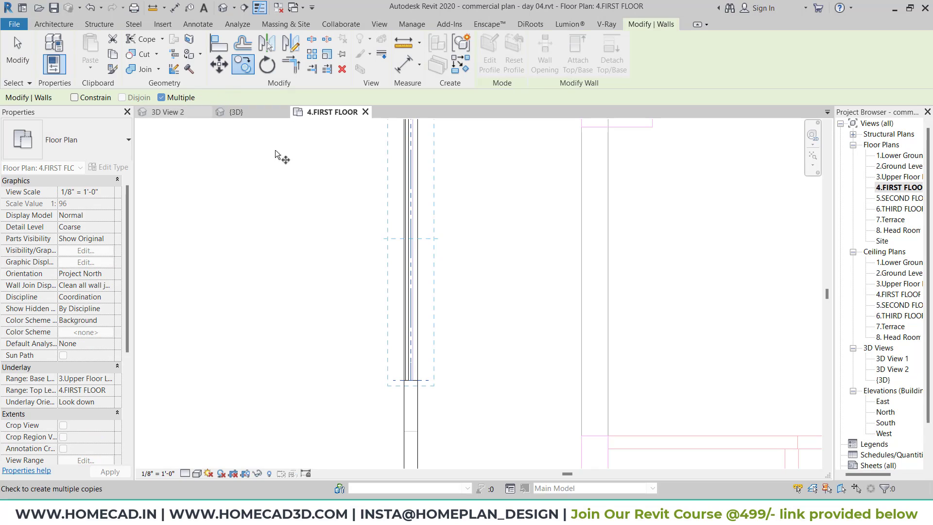
{"action": "middle_click_drag", "start_coordinate": [476, 210], "coordinate": [458, 315]}
{"action": "left_click", "coordinate": [404, 202]}
{"action": "middle_click_drag", "start_coordinate": [410, 367], "coordinate": [422, 87]}
{"action": "left_click", "coordinate": [414, 312]}
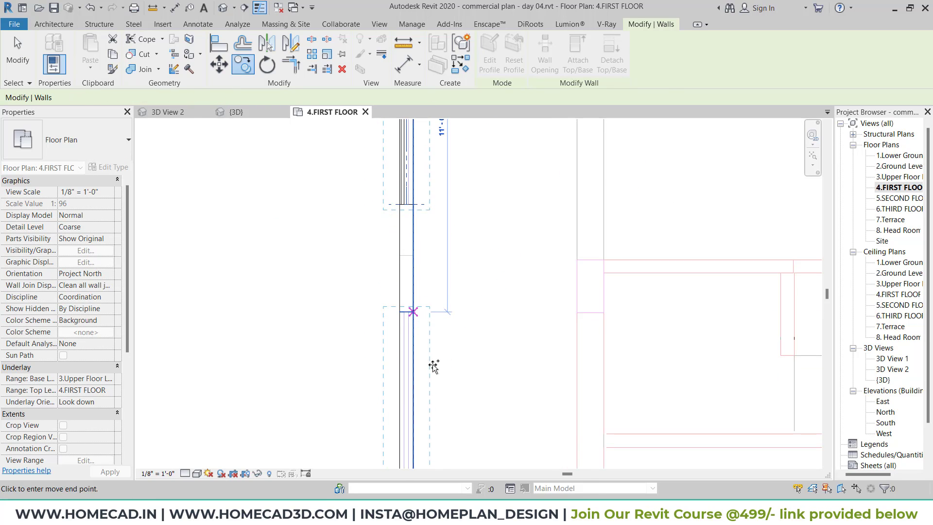
Step: Place further copies of the curtain wall at each remaining opening along the same side wall, toward the building's front corner
{"action": "scroll", "coordinate": [438, 382], "scroll_direction": "down", "scroll_amount": 1}
{"action": "middle_click_drag", "start_coordinate": [441, 393], "coordinate": [469, 116]}
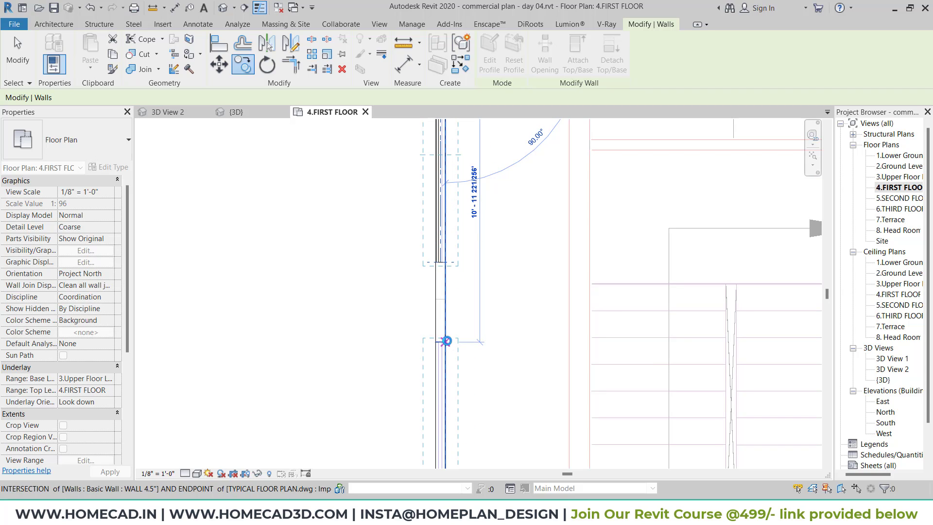
{"action": "middle_click_drag", "start_coordinate": [484, 199], "coordinate": [484, 194]}
{"action": "scroll", "coordinate": [484, 195], "scroll_direction": "up", "scroll_amount": 1}
{"action": "middle_click_drag", "start_coordinate": [444, 402], "coordinate": [445, 218]}
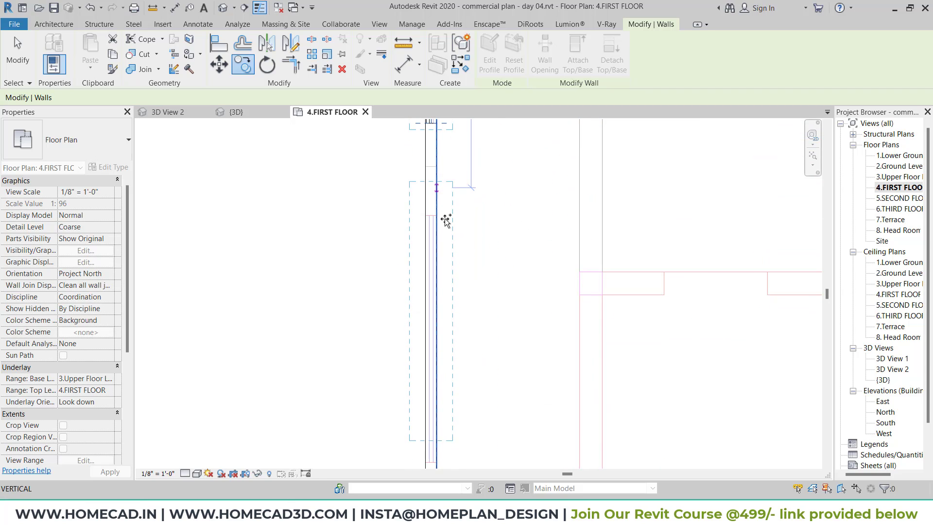
{"action": "middle_click_drag", "start_coordinate": [465, 318], "coordinate": [470, 98]}
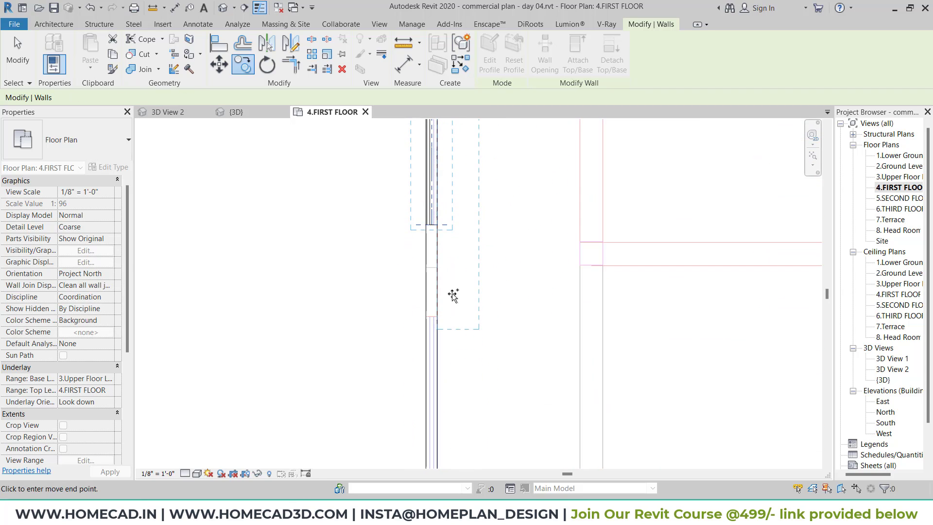
{"action": "left_click", "coordinate": [440, 317]}
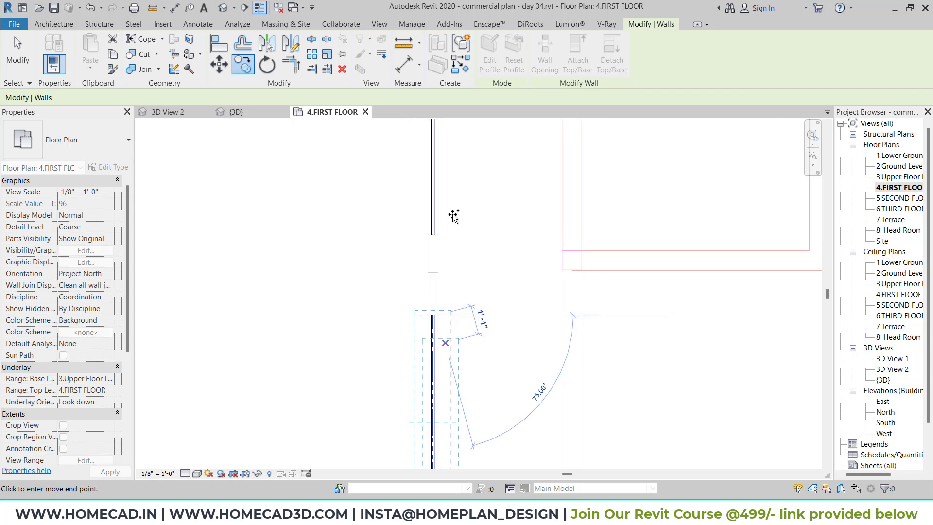
{"action": "middle_click_drag", "start_coordinate": [443, 209], "coordinate": [456, 111]}
{"action": "left_click", "coordinate": [442, 281]}
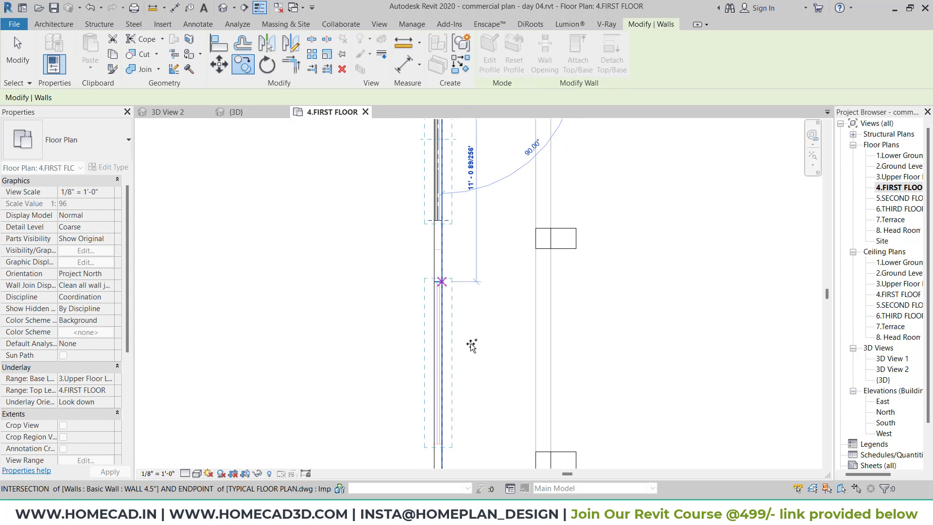
{"action": "middle_click_drag", "start_coordinate": [471, 344], "coordinate": [459, 120]}
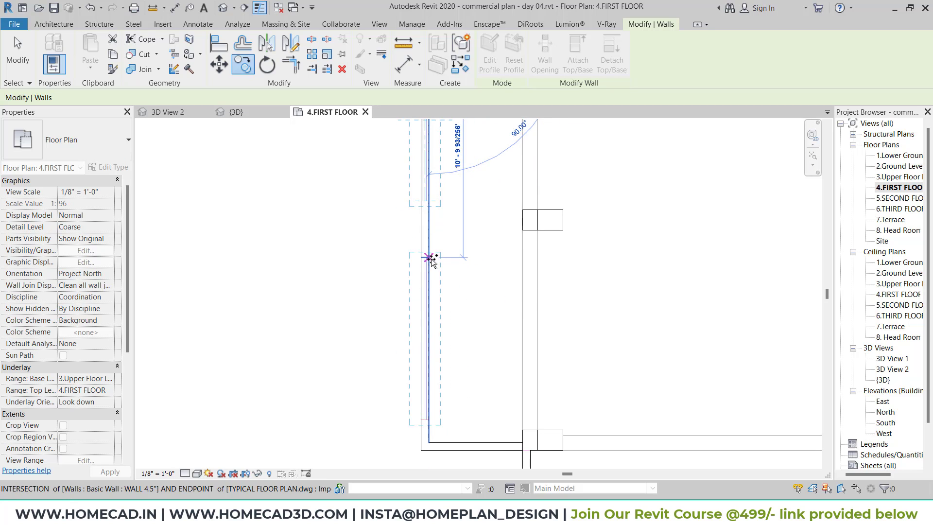
{"action": "left_click", "coordinate": [430, 258]}
{"action": "key", "text": "Escape"}
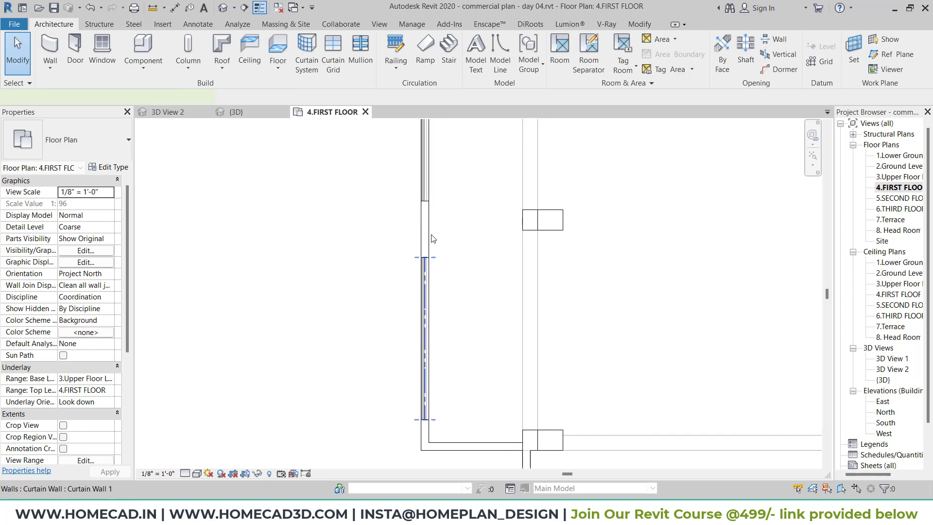
Step: Copy the whole row of curtain walls from this side wall to the matching openings in the opposite side wall
{"action": "left_click", "coordinate": [432, 237]}
{"action": "scroll", "coordinate": [418, 258], "scroll_direction": "down", "scroll_amount": 4}
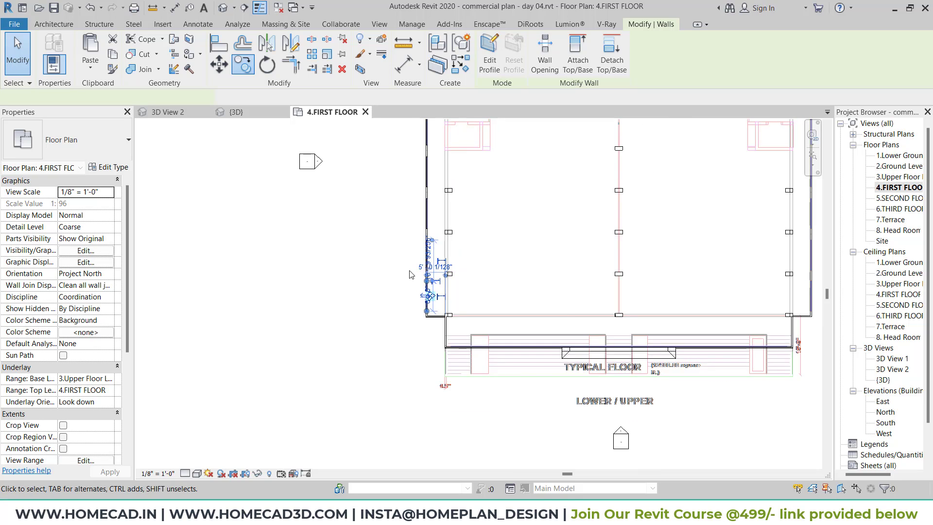
{"action": "scroll", "coordinate": [413, 277], "scroll_direction": "down", "scroll_amount": 3}
{"action": "key", "text": "Escape"}
{"action": "scroll", "coordinate": [404, 278], "scroll_direction": "down", "scroll_amount": 2}
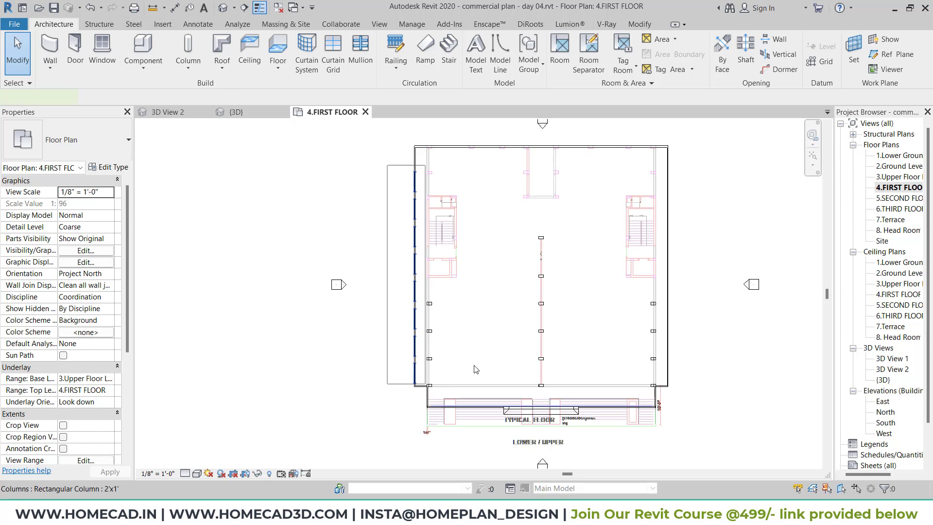
{"action": "left_click", "coordinate": [243, 65]}
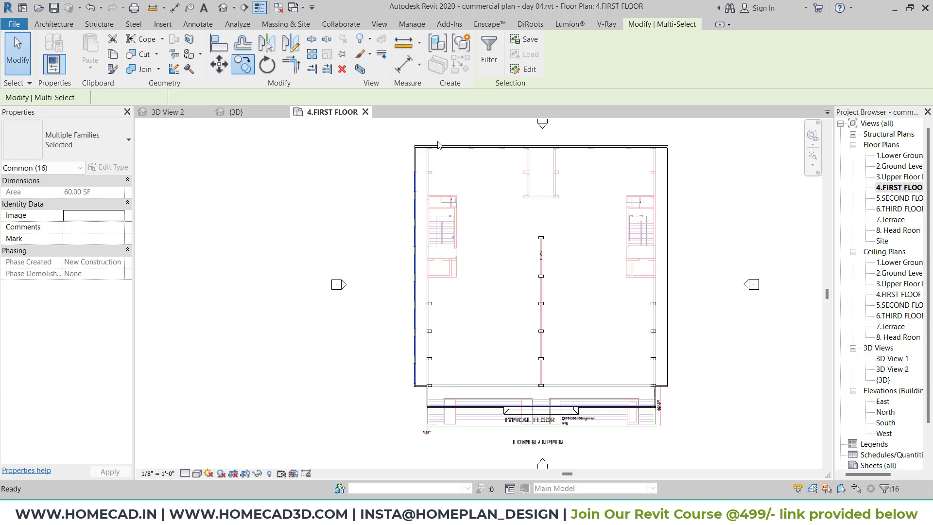
{"action": "scroll", "coordinate": [404, 174], "scroll_direction": "up", "scroll_amount": 6}
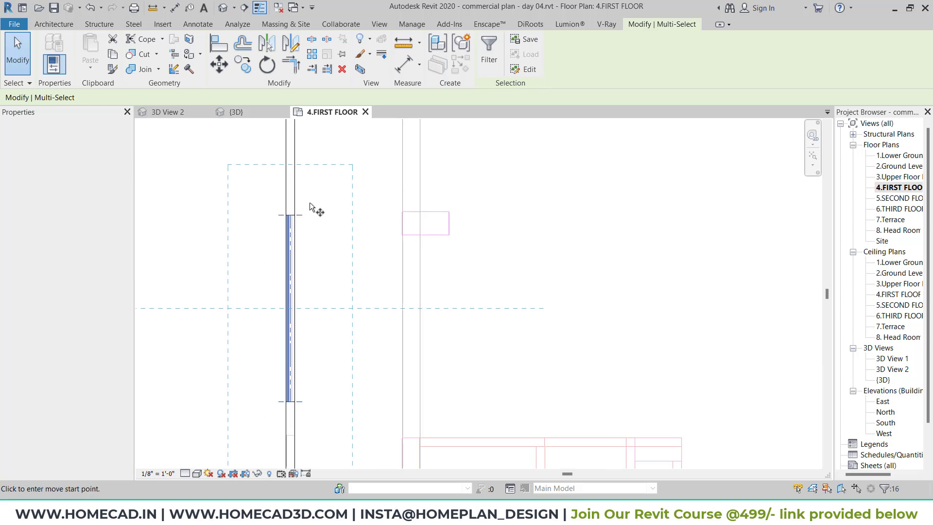
{"action": "left_click", "coordinate": [294, 215]}
{"action": "scroll", "coordinate": [371, 230], "scroll_direction": "down", "scroll_amount": 5}
{"action": "middle_click_drag", "start_coordinate": [632, 229], "coordinate": [141, 243]}
{"action": "scroll", "coordinate": [702, 246], "scroll_direction": "up", "scroll_amount": 5}
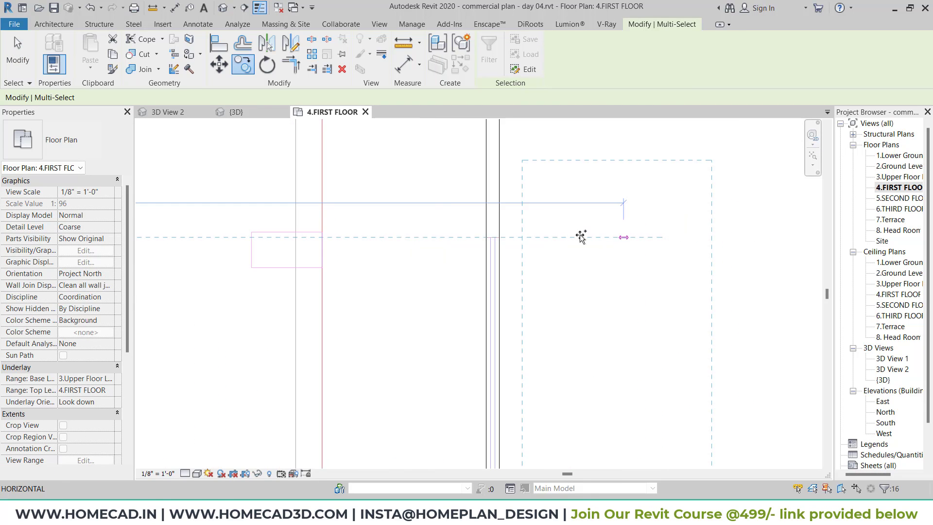
{"action": "middle_click_drag", "start_coordinate": [580, 237], "coordinate": [403, 234]}
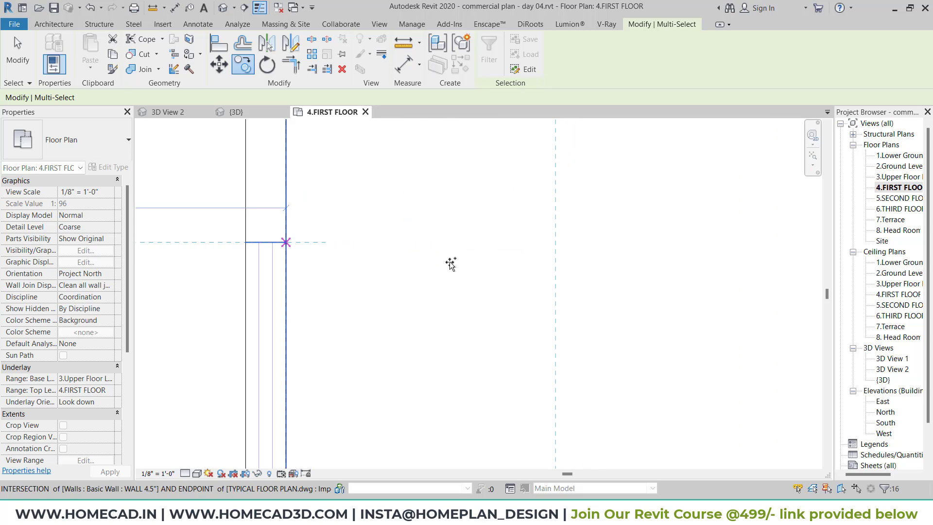
{"action": "scroll", "coordinate": [517, 267], "scroll_direction": "down", "scroll_amount": 2}
{"action": "left_click", "coordinate": [524, 270]}
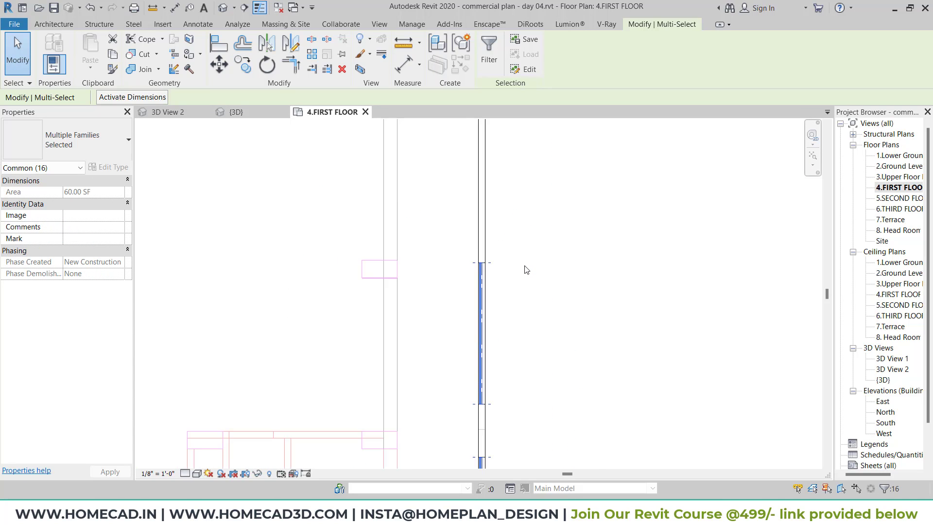
{"action": "key", "text": "Escape"}
Step: Switch to the 3D view and inspect the window rows on both side walls
{"action": "key", "text": "ctrl+Tab"}
{"action": "scroll", "coordinate": [533, 247], "scroll_direction": "down", "scroll_amount": 5}
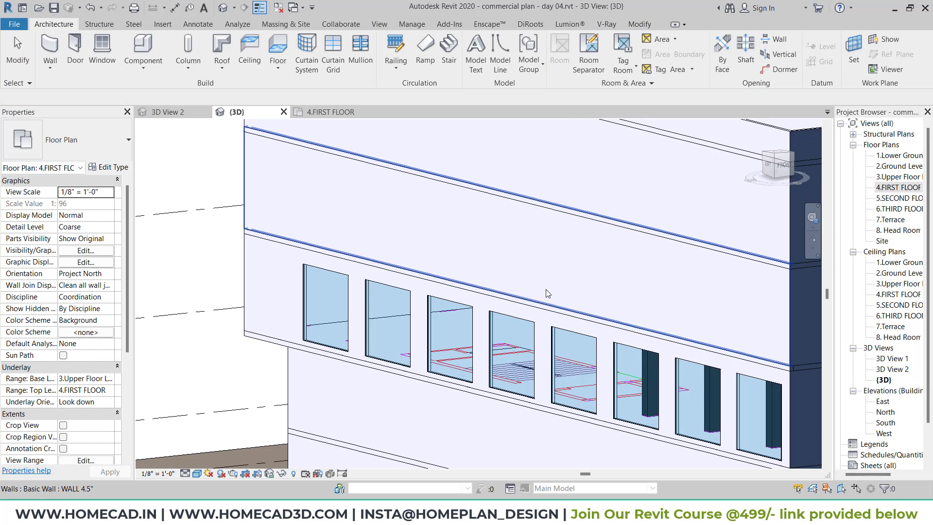
{"action": "middle_click_drag", "start_coordinate": [555, 290], "coordinate": [472, 284], "text": "shift"}
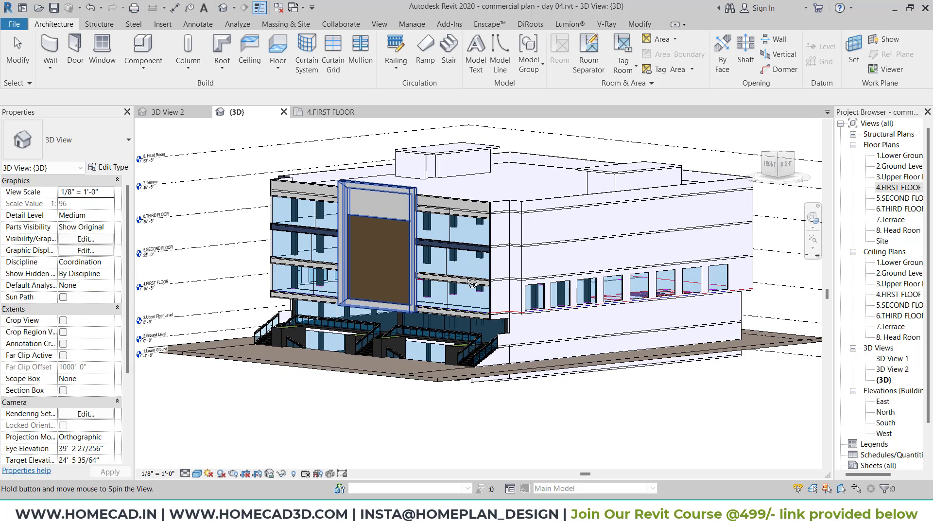
{"action": "left_click", "coordinate": [720, 278]}
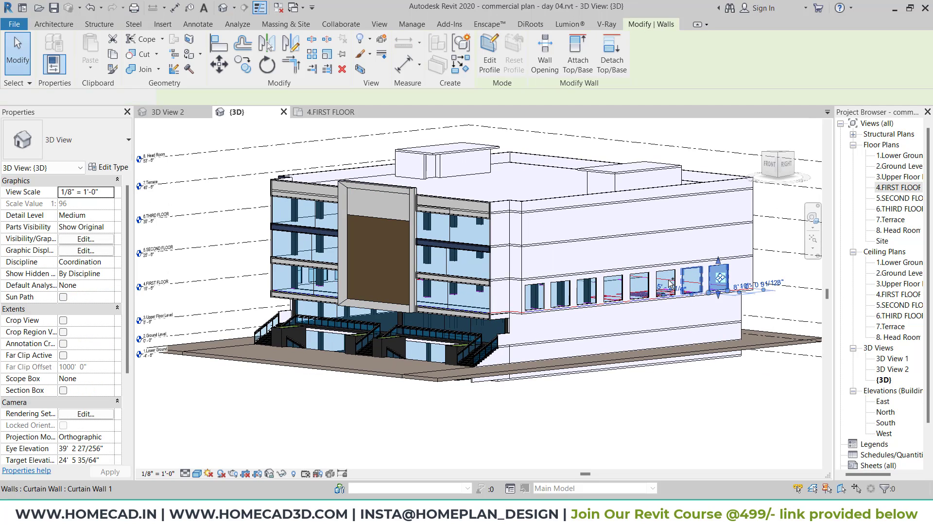
{"action": "left_click", "coordinate": [669, 283], "text": "ctrl"}
{"action": "scroll", "coordinate": [670, 279], "scroll_direction": "up", "scroll_amount": 3}
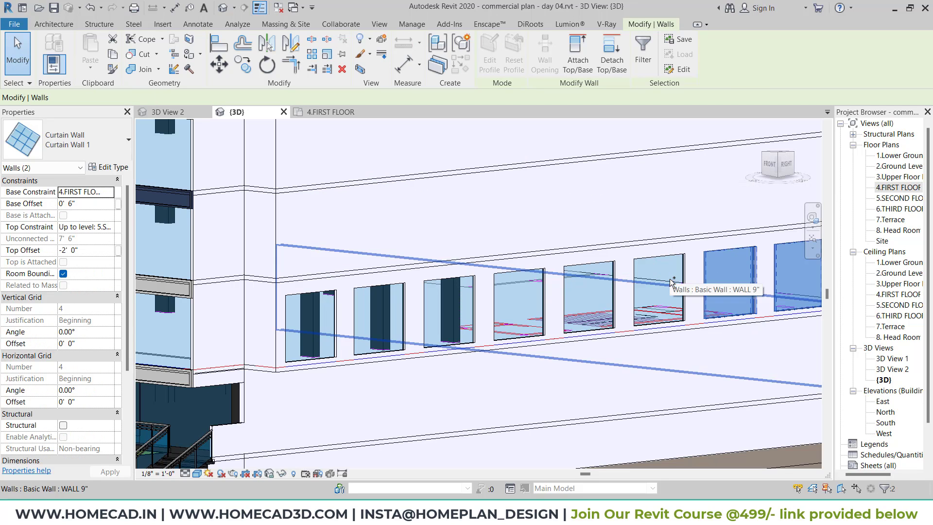
{"action": "left_click", "coordinate": [672, 282], "text": "ctrl"}
{"action": "key", "text": "Escape"}
Step: Copy all eight first-floor curtain walls on the building's right side to the clipboard
{"action": "middle_click_drag", "start_coordinate": [671, 292], "coordinate": [597, 286]}
{"action": "left_click", "coordinate": [669, 261]}
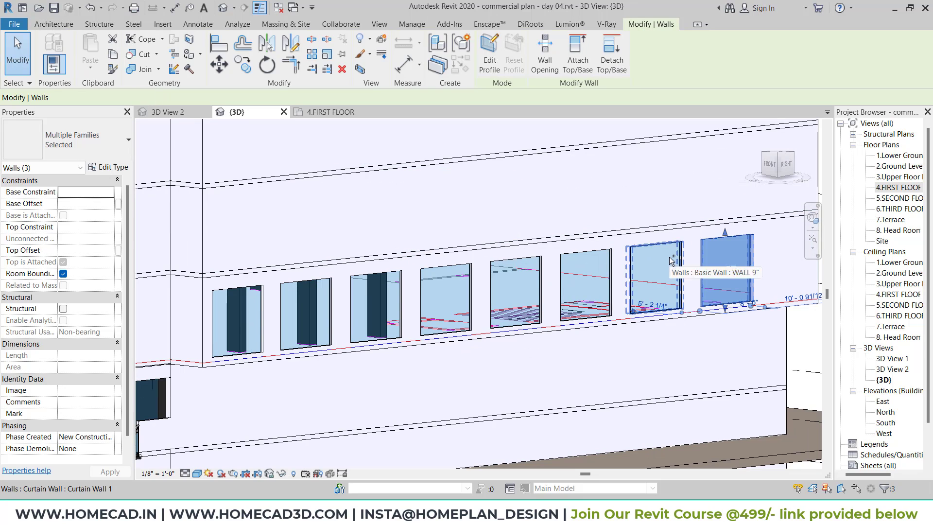
{"action": "left_click", "coordinate": [593, 262], "text": "ctrl"}
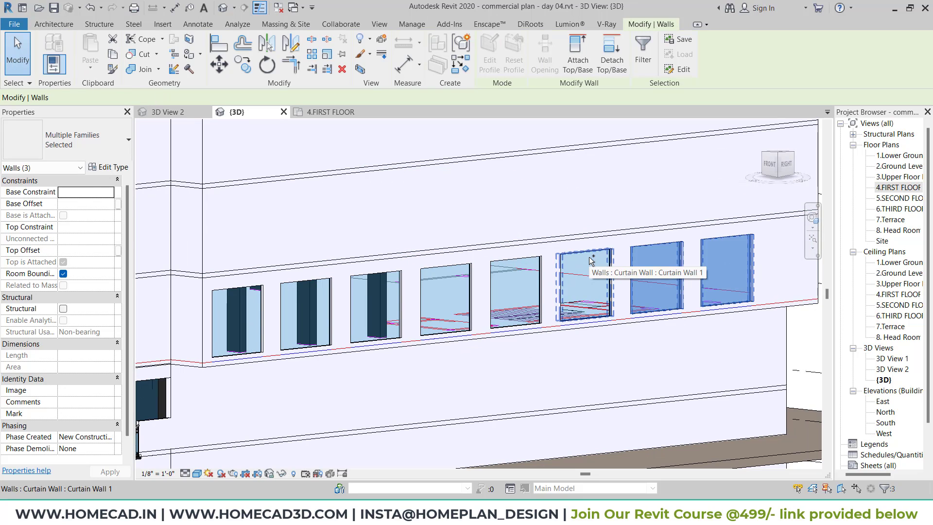
{"action": "left_click", "coordinate": [523, 281], "text": "ctrl"}
{"action": "left_click", "coordinate": [459, 296], "text": "ctrl"}
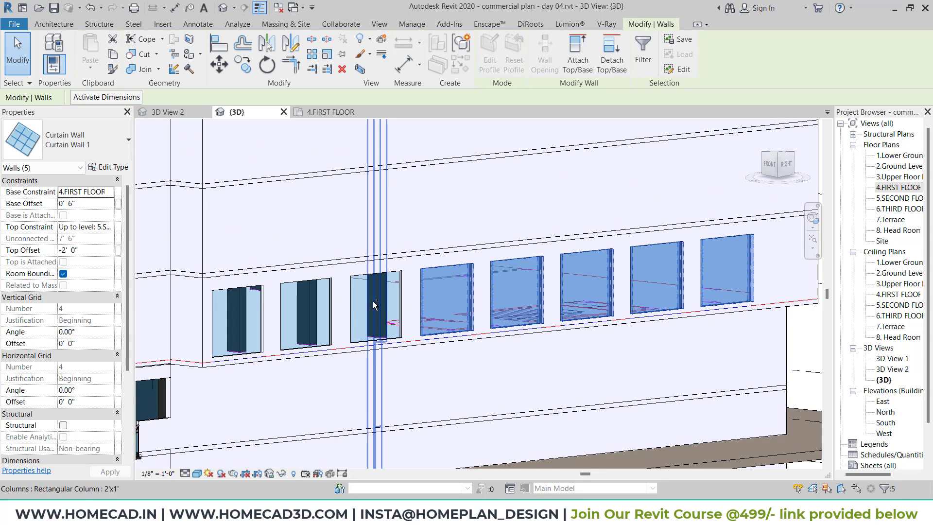
{"action": "left_click", "coordinate": [360, 300], "text": "ctrl"}
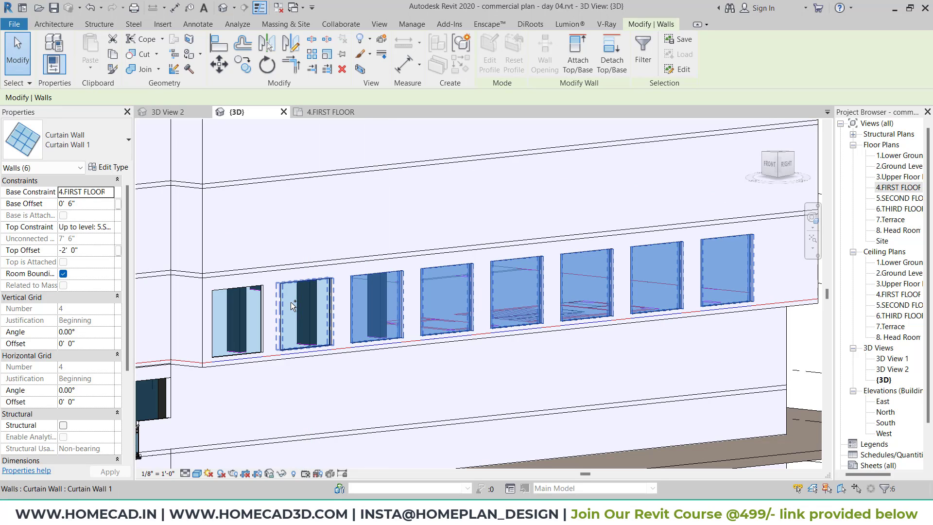
{"action": "left_click", "coordinate": [220, 308], "text": "ctrl"}
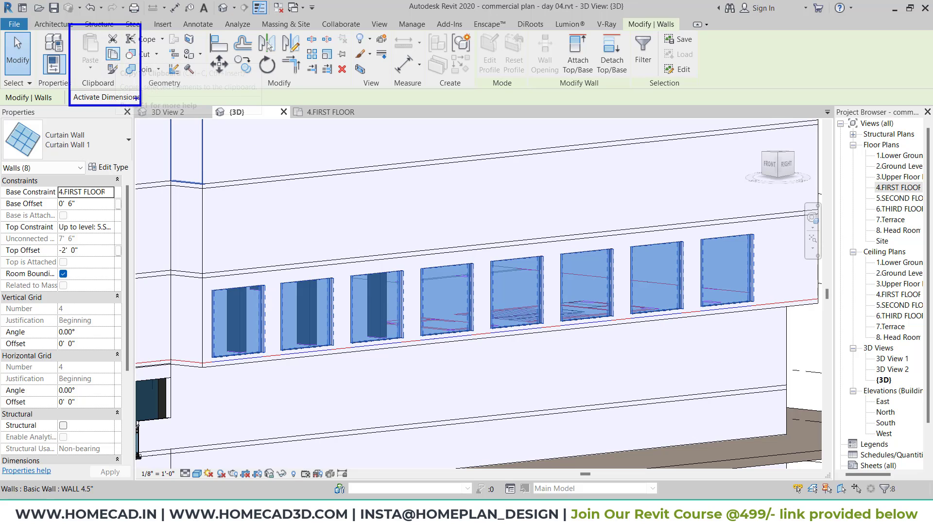
{"action": "left_click", "coordinate": [113, 54]}
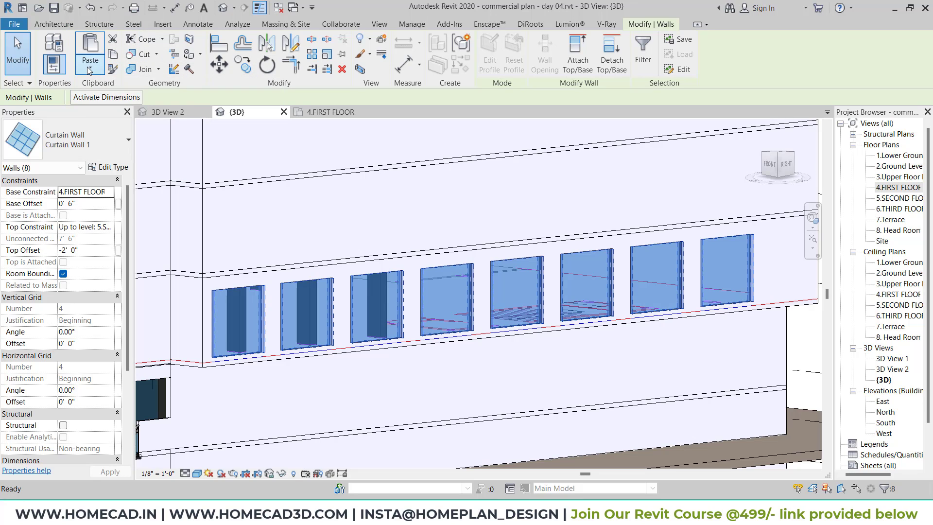
Step: Paste the copied curtain walls aligned to the levels 5.SECOND FLOOR and 6.THIRD FLOOR
{"action": "left_click", "coordinate": [90, 71]}
{"action": "left_click", "coordinate": [122, 75]}
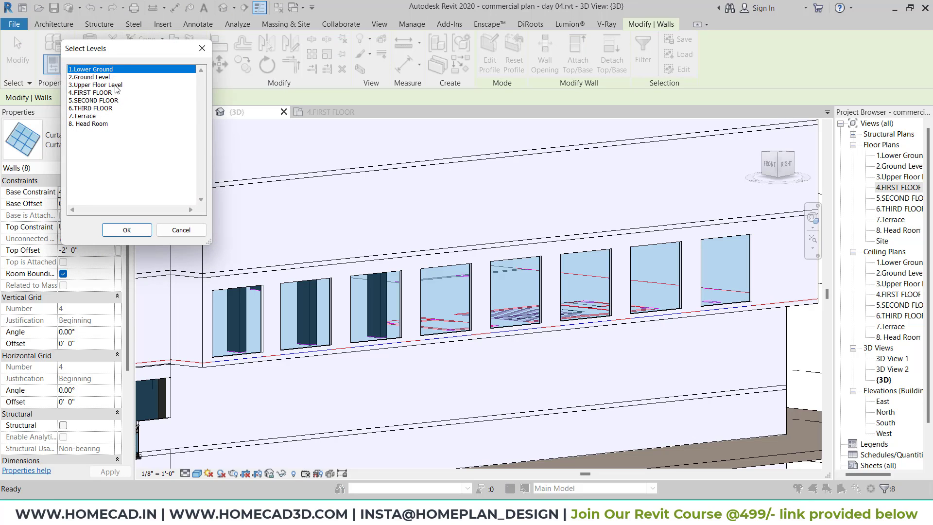
{"action": "left_click", "coordinate": [94, 101]}
{"action": "left_click", "coordinate": [98, 108], "text": "shift"}
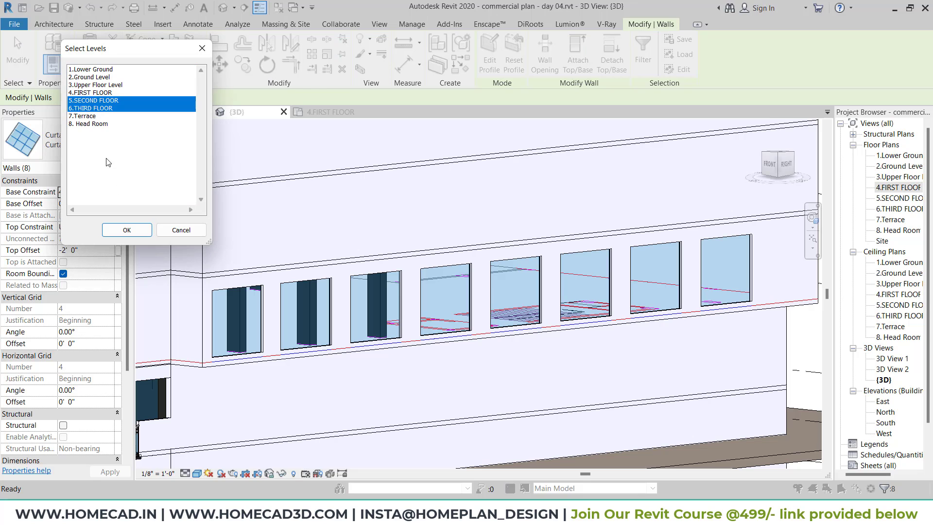
{"action": "left_click", "coordinate": [119, 229]}
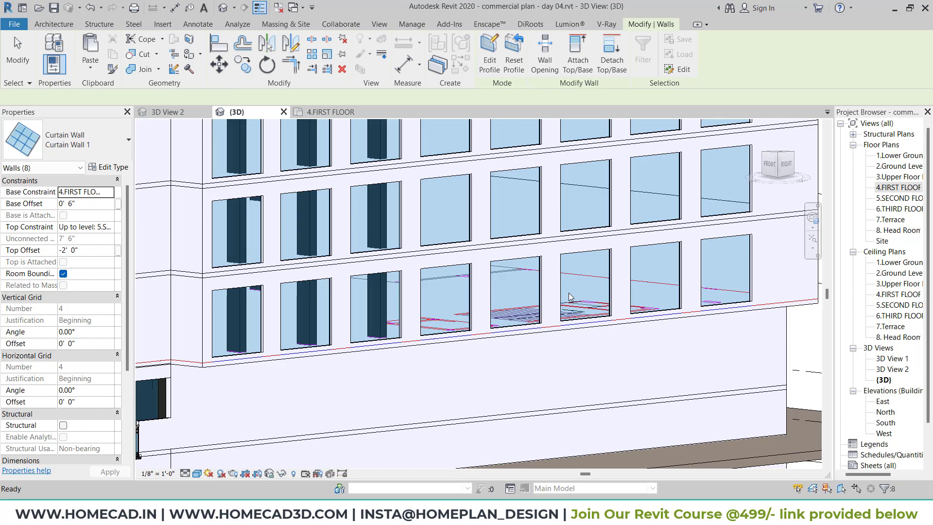
{"action": "scroll", "coordinate": [571, 297], "scroll_direction": "down", "scroll_amount": 5}
{"action": "key", "text": "Escape"}
Step: Copy all eight first-floor curtain walls on the building's left side to the clipboard
{"action": "middle_click_drag", "start_coordinate": [471, 317], "coordinate": [576, 300], "text": "shift"}
{"action": "scroll", "coordinate": [575, 300], "scroll_direction": "up", "scroll_amount": 3}
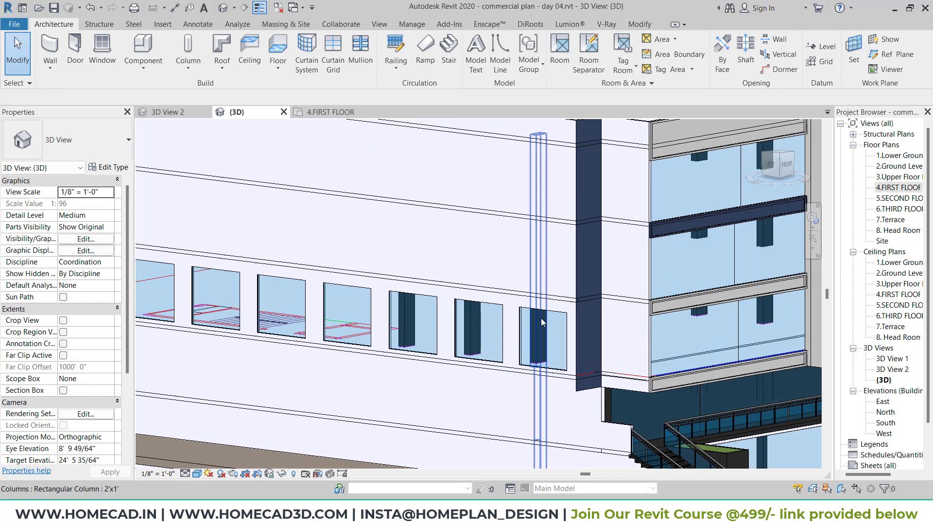
{"action": "left_click", "coordinate": [559, 331]}
{"action": "left_click", "coordinate": [495, 317], "text": "ctrl"}
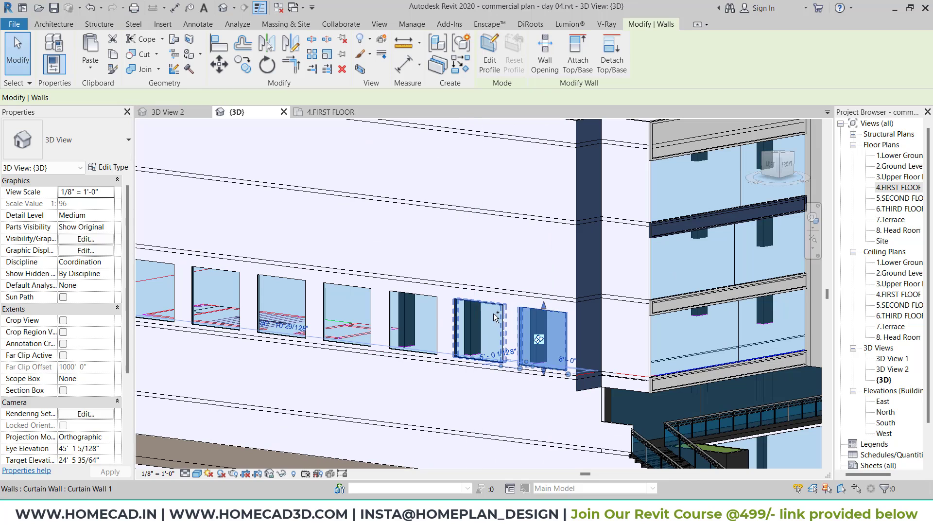
{"action": "left_click", "coordinate": [430, 311], "text": "ctrl"}
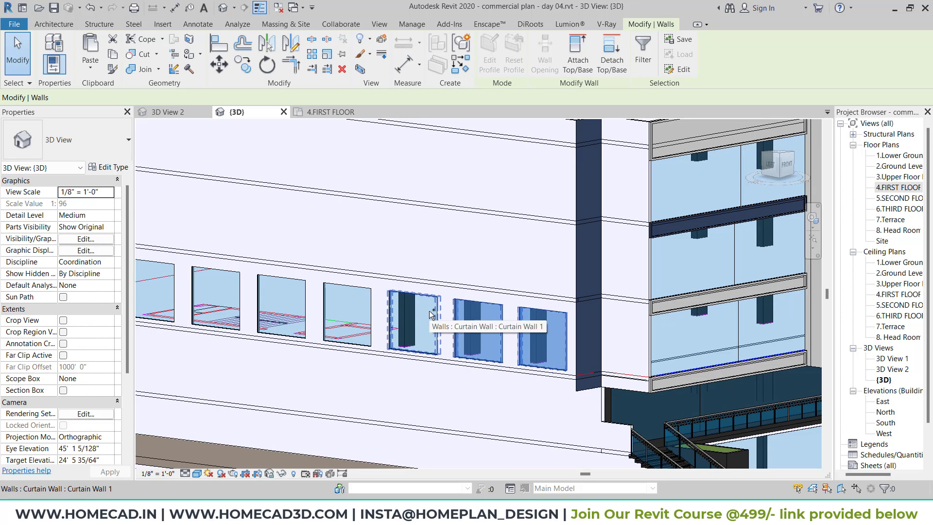
{"action": "left_click", "coordinate": [285, 300], "text": "ctrl"}
{"action": "left_click", "coordinate": [217, 299], "text": "ctrl"}
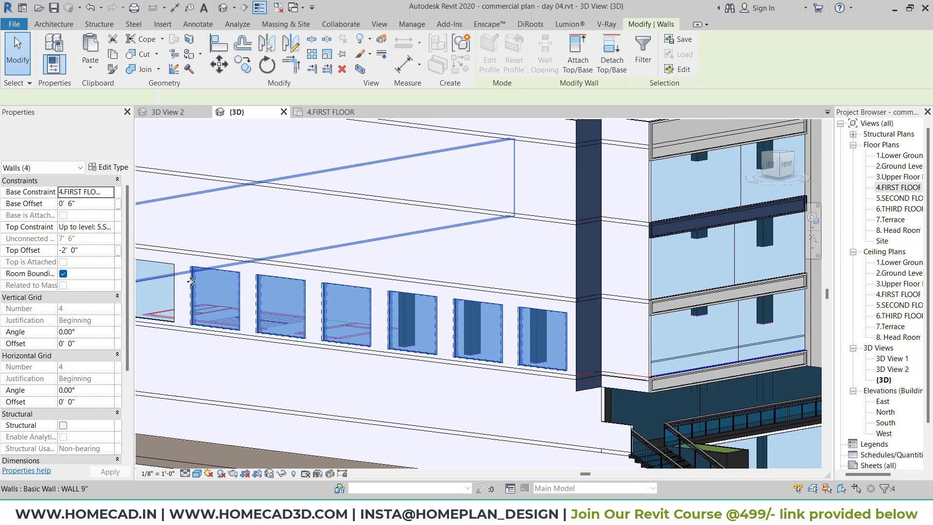
{"action": "scroll", "coordinate": [191, 281], "scroll_direction": "down", "scroll_amount": 3}
{"action": "scroll", "coordinate": [298, 285], "scroll_direction": "up", "scroll_amount": 3}
{"action": "left_click", "coordinate": [299, 285], "text": "ctrl"}
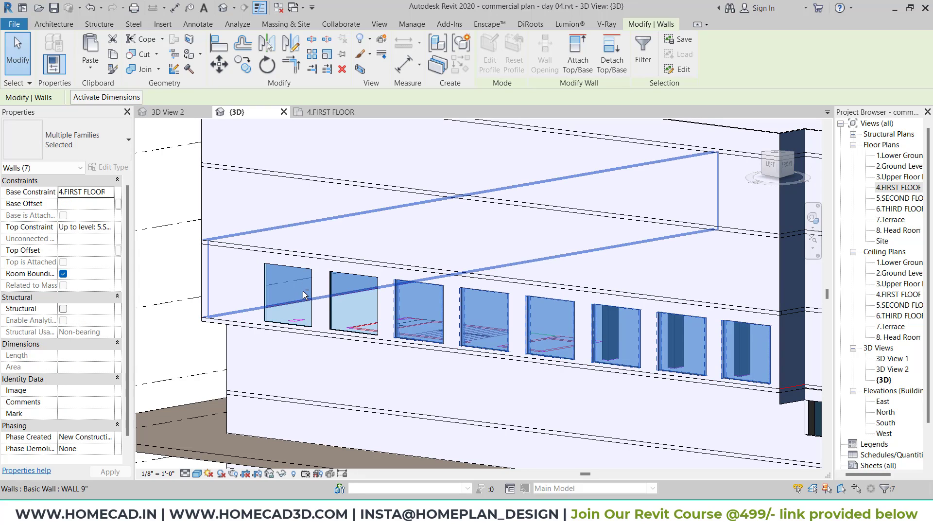
{"action": "left_click", "coordinate": [302, 293], "text": "ctrl"}
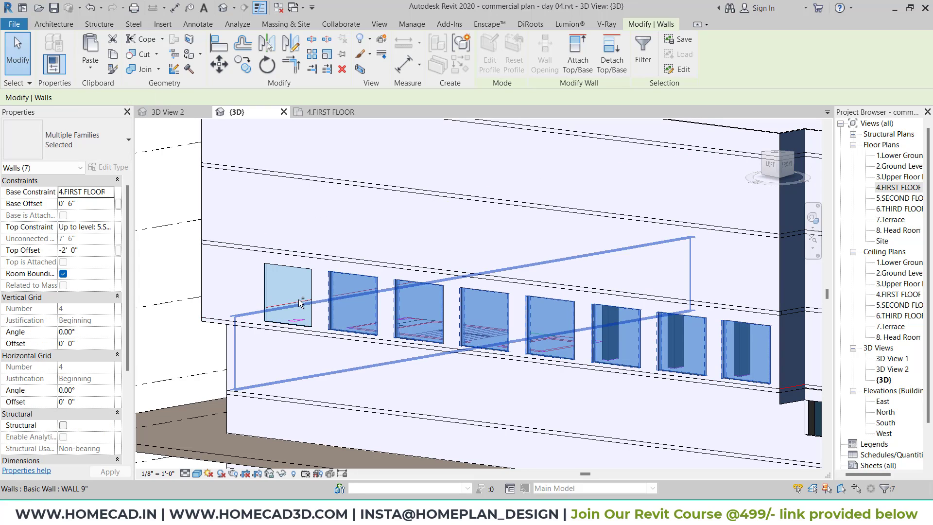
{"action": "left_click", "coordinate": [301, 293], "text": "ctrl"}
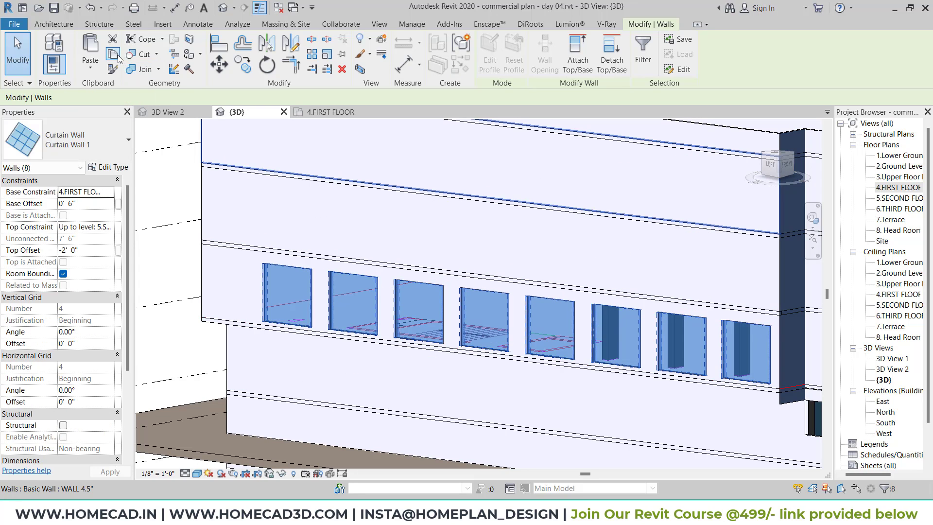
Step: Paste the left-side curtain walls aligned to the levels 5.SECOND FLOOR and 6.THIRD FLOOR
{"action": "left_click", "coordinate": [90, 67]}
{"action": "left_click", "coordinate": [110, 110]}
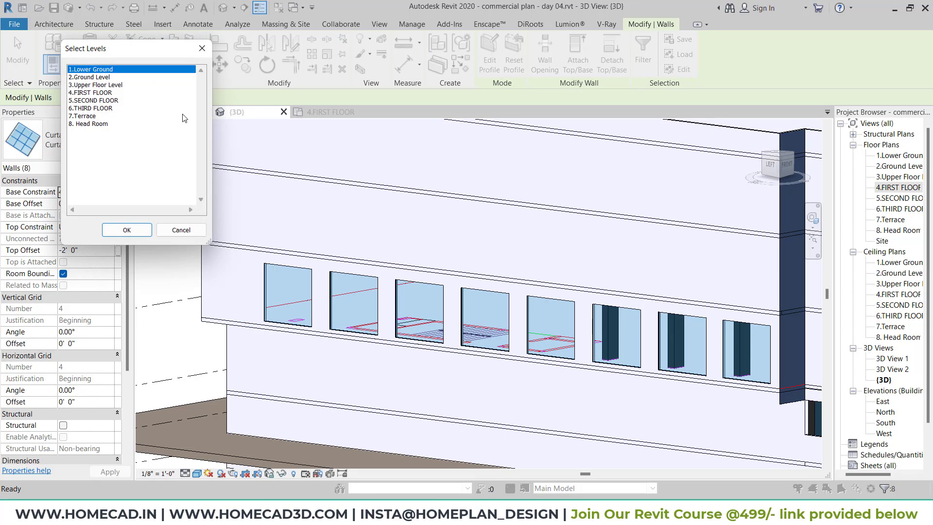
{"action": "left_click_drag", "start_coordinate": [96, 101], "coordinate": [96, 108]}
{"action": "left_click", "coordinate": [127, 230]}
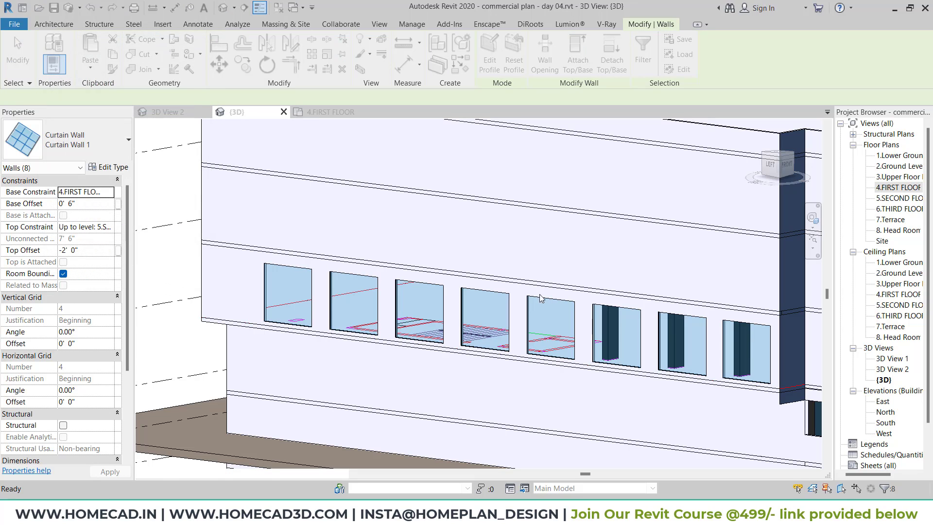
{"action": "scroll", "coordinate": [450, 279], "scroll_direction": "down", "scroll_amount": 5}
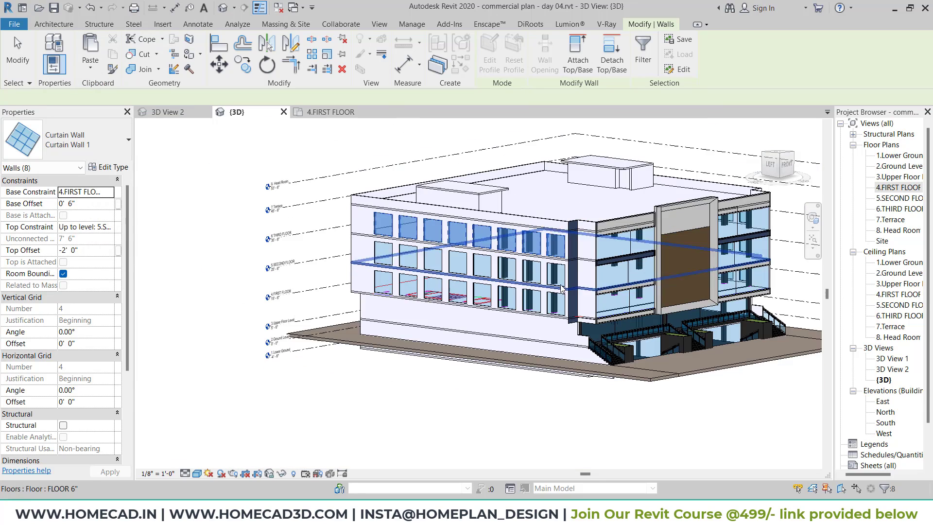
{"action": "middle_click_drag", "start_coordinate": [598, 289], "coordinate": [619, 291]}
{"action": "key", "text": "Escape"}
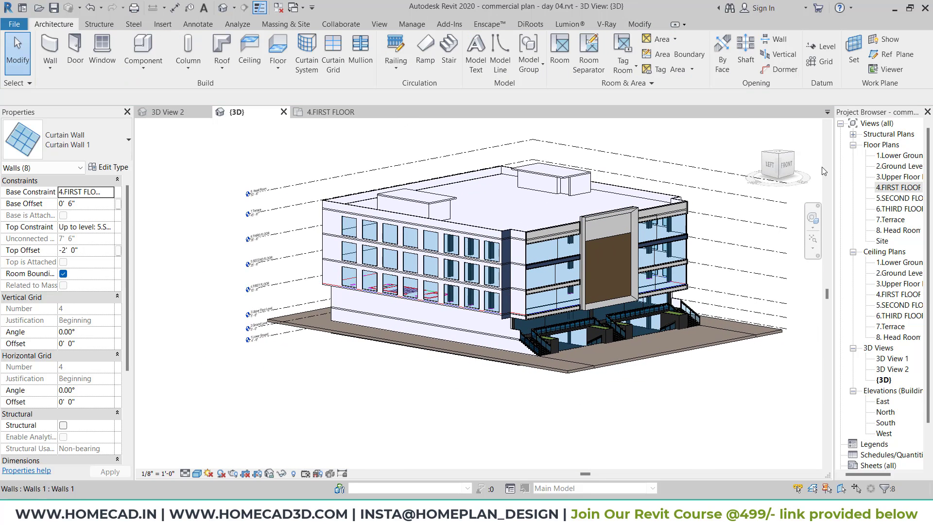
Step: Paint the left side's terrace parapet and its third-, second- and first-floor wall faces with the material 02 acp panel blue
{"action": "left_click", "coordinate": [769, 167]}
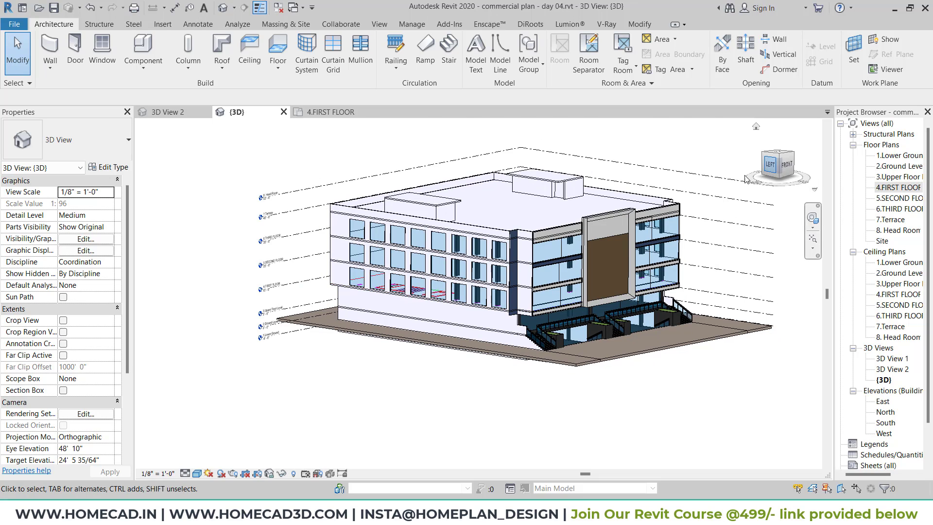
{"action": "scroll", "coordinate": [542, 249], "scroll_direction": "up", "scroll_amount": 5}
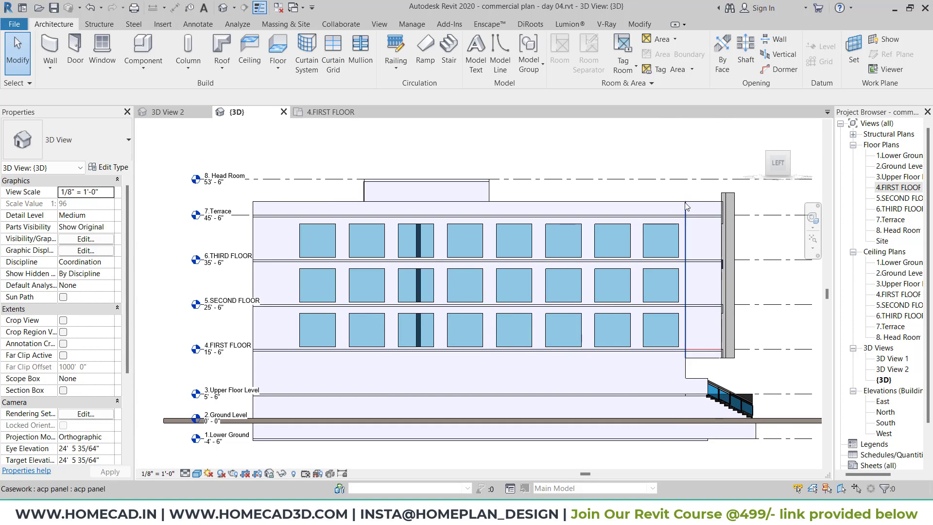
{"action": "left_click_drag", "start_coordinate": [680, 206], "coordinate": [517, 379]}
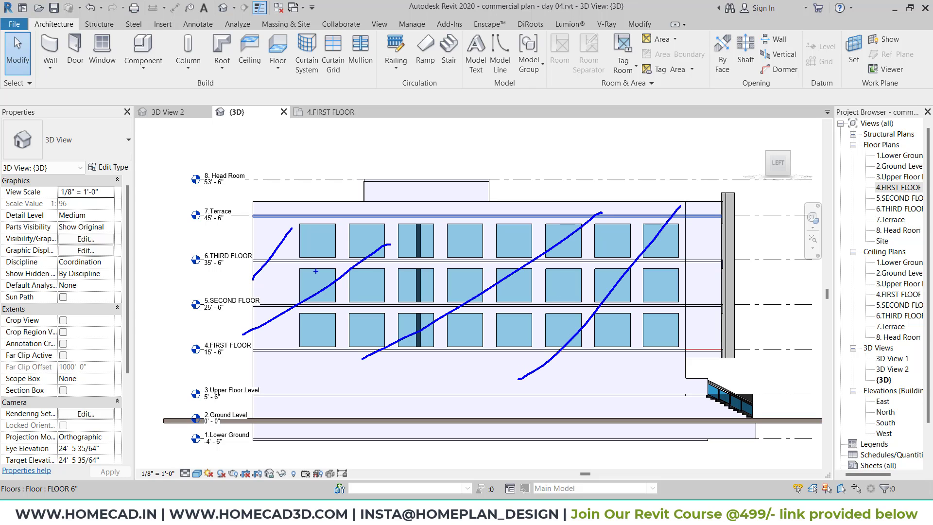
{"action": "key", "text": "Escape"}
{"action": "key", "text": "p"}
{"action": "key", "text": "t"}
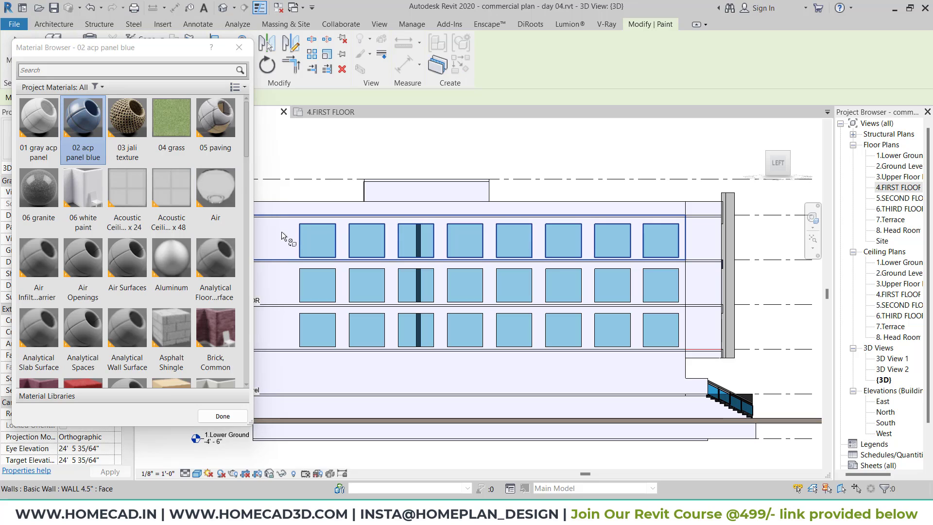
{"action": "middle_click_drag", "start_coordinate": [301, 238], "coordinate": [383, 235]}
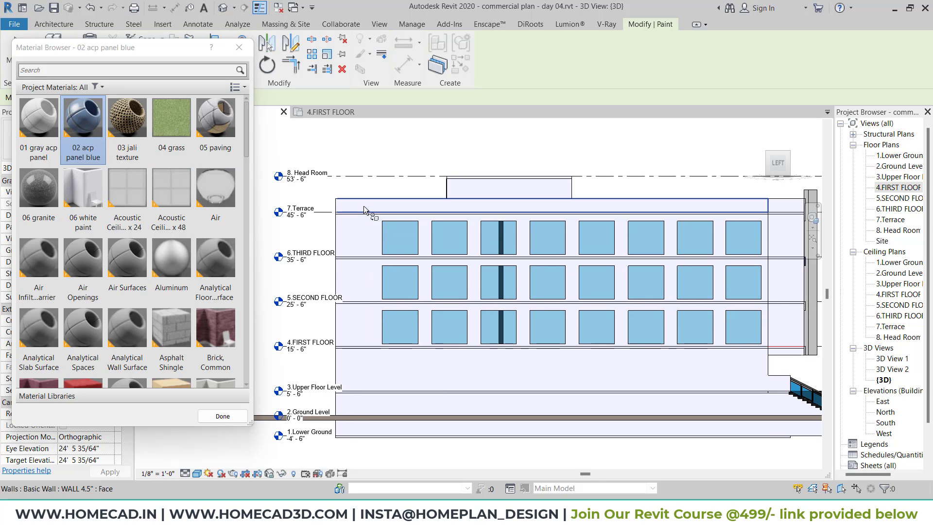
{"action": "left_click", "coordinate": [363, 206]}
{"action": "left_click", "coordinate": [363, 234]}
{"action": "left_click", "coordinate": [363, 282]}
{"action": "left_click", "coordinate": [364, 316]}
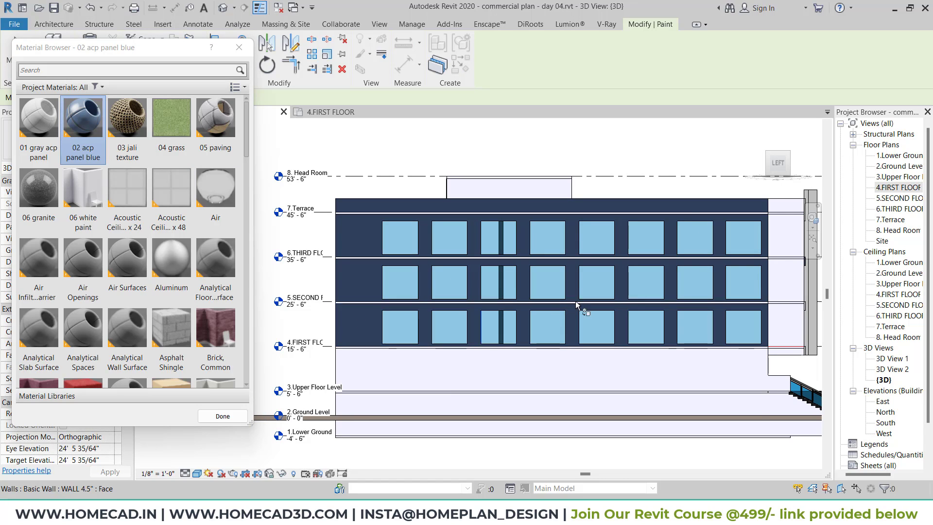
Step: Paint the exposed floor slab edges between the left side's walls with 02 acp panel blue
{"action": "scroll", "coordinate": [336, 304], "scroll_direction": "up", "scroll_amount": 4}
{"action": "middle_click_drag", "start_coordinate": [659, 309], "coordinate": [612, 345], "text": "shift"}
{"action": "key", "text": "Escape"}
{"action": "middle_click_drag", "start_coordinate": [381, 267], "coordinate": [497, 277]}
{"action": "key", "text": "p"}
{"action": "key", "text": "t"}
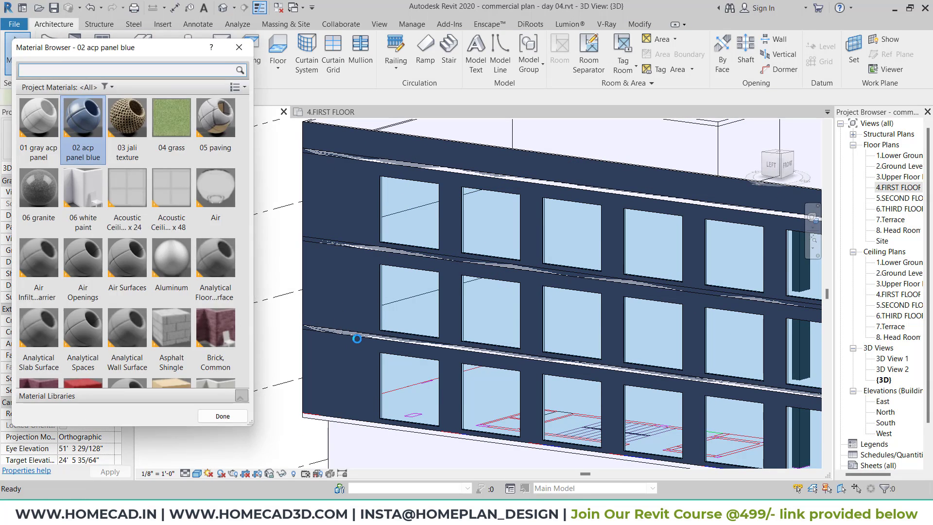
{"action": "scroll", "coordinate": [378, 342], "scroll_direction": "up", "scroll_amount": 3}
{"action": "scroll", "coordinate": [379, 342], "scroll_direction": "up", "scroll_amount": 2}
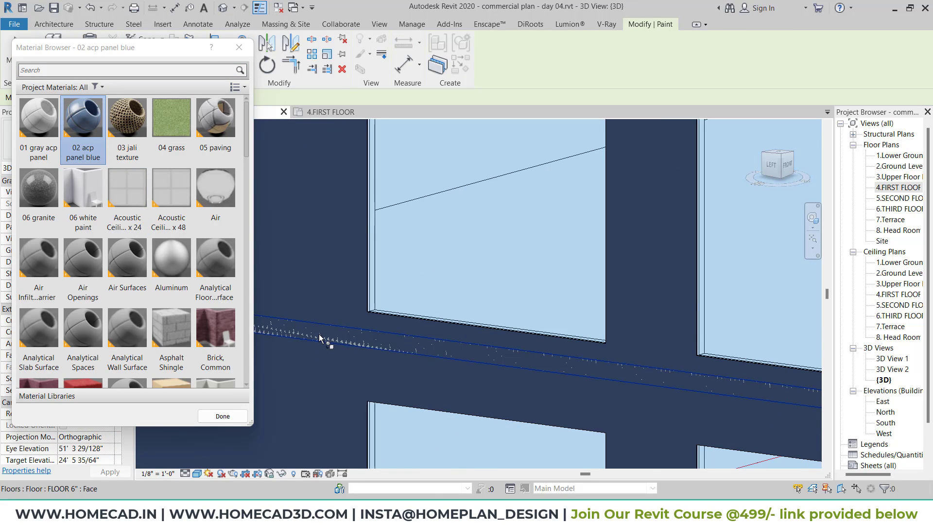
{"action": "scroll", "coordinate": [380, 267], "scroll_direction": "down", "scroll_amount": 3}
{"action": "scroll", "coordinate": [378, 333], "scroll_direction": "up", "scroll_amount": 4}
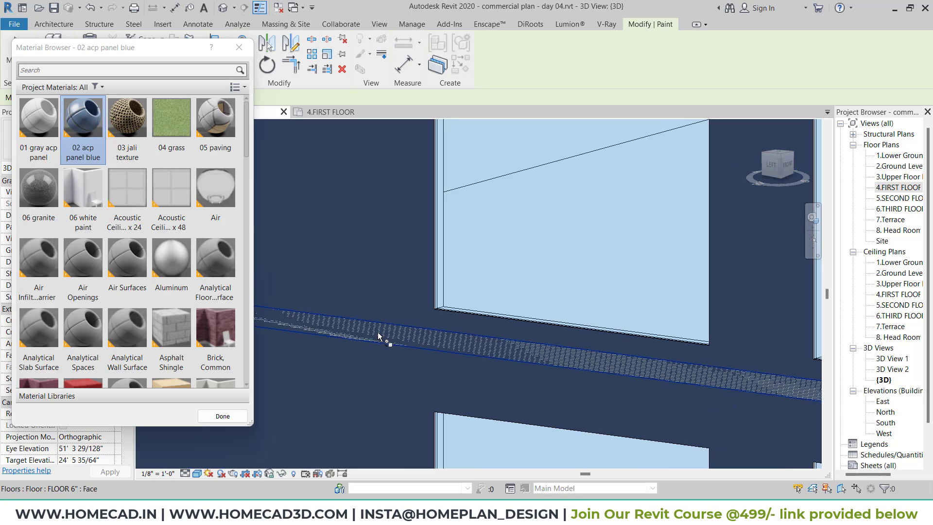
{"action": "scroll", "coordinate": [386, 263], "scroll_direction": "up", "scroll_amount": 2}
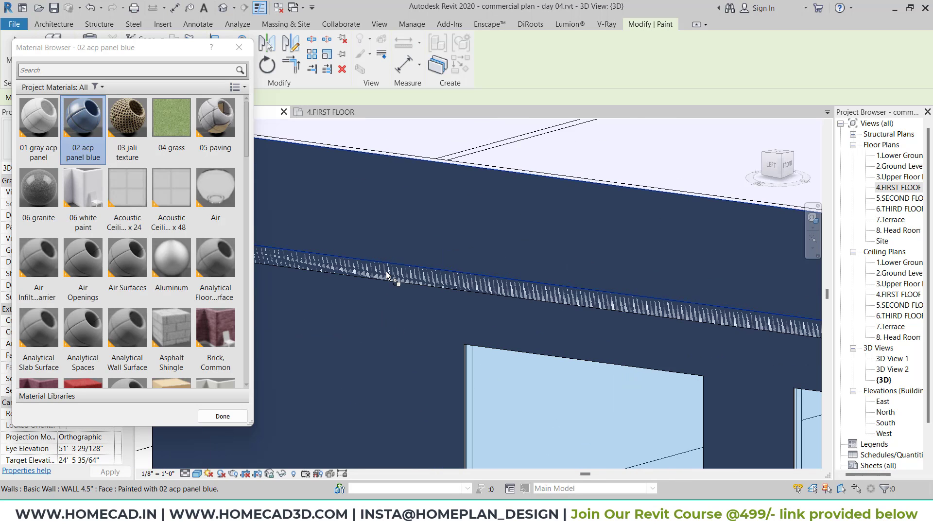
{"action": "scroll", "coordinate": [391, 283], "scroll_direction": "down", "scroll_amount": 6}
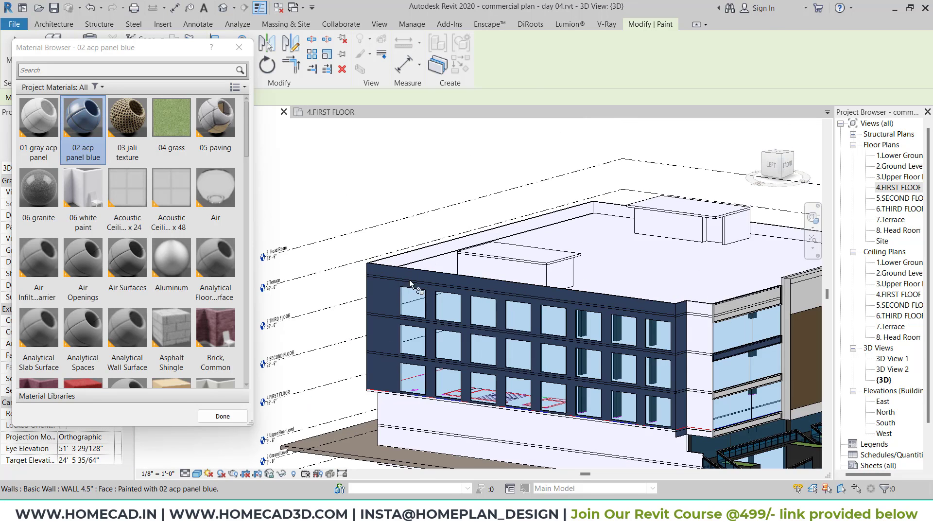
Step: Paint the right side's terrace parapet, the slab edge below it and the third-floor wall with 02 acp panel blue
{"action": "middle_click_drag", "start_coordinate": [606, 273], "coordinate": [486, 275], "text": "shift"}
{"action": "scroll", "coordinate": [485, 275], "scroll_direction": "up", "scroll_amount": 4}
{"action": "scroll", "coordinate": [486, 275], "scroll_direction": "up", "scroll_amount": 5}
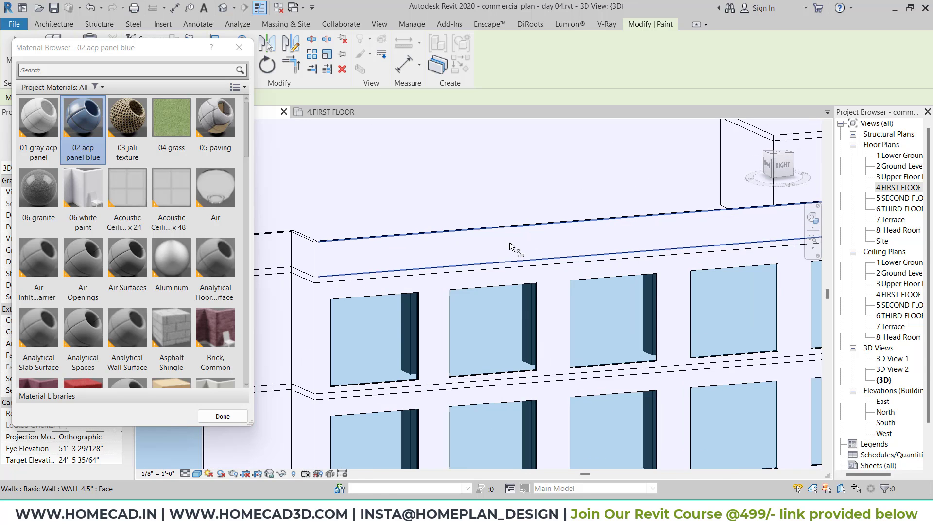
{"action": "left_click", "coordinate": [607, 291]}
{"action": "left_click", "coordinate": [609, 333]}
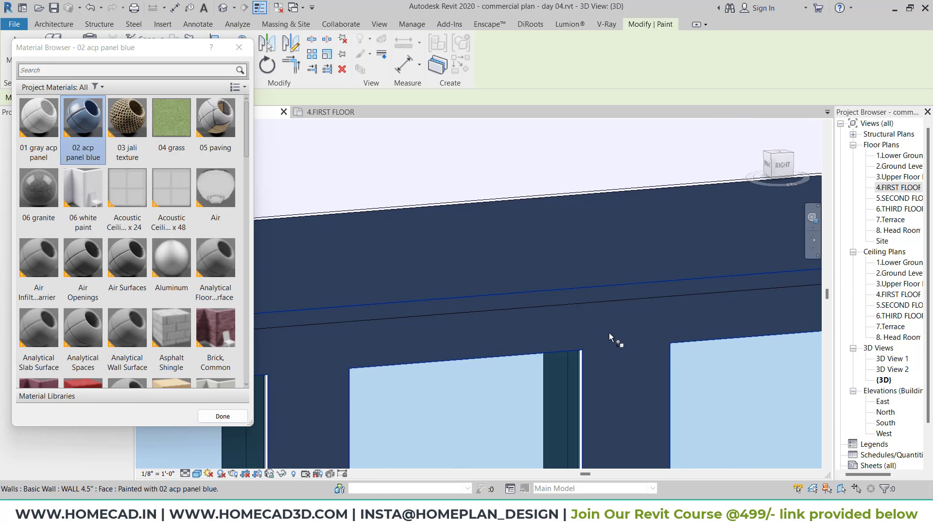
Step: Paint the right side's second- and first-floor walls and the slab edges between floors with 02 acp panel blue
{"action": "scroll", "coordinate": [613, 262], "scroll_direction": "down", "scroll_amount": 3}
{"action": "scroll", "coordinate": [600, 204], "scroll_direction": "up", "scroll_amount": 4}
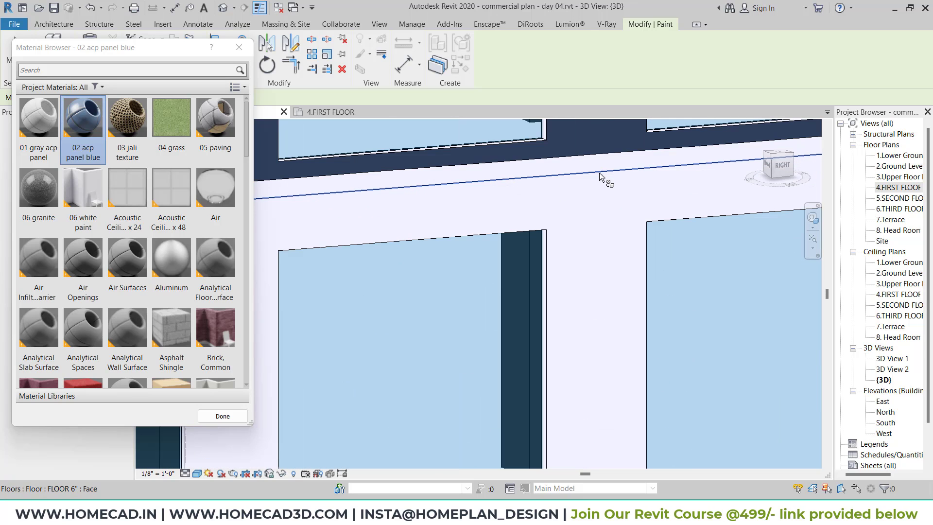
{"action": "scroll", "coordinate": [593, 224], "scroll_direction": "down", "scroll_amount": 3}
{"action": "scroll", "coordinate": [583, 167], "scroll_direction": "up", "scroll_amount": 3}
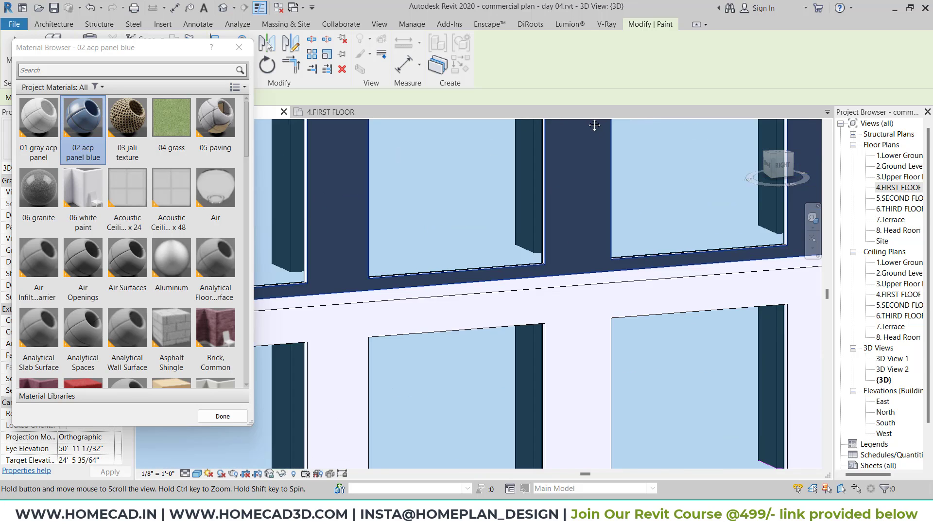
{"action": "scroll", "coordinate": [582, 168], "scroll_direction": "up", "scroll_amount": 2}
{"action": "left_click", "coordinate": [579, 217]}
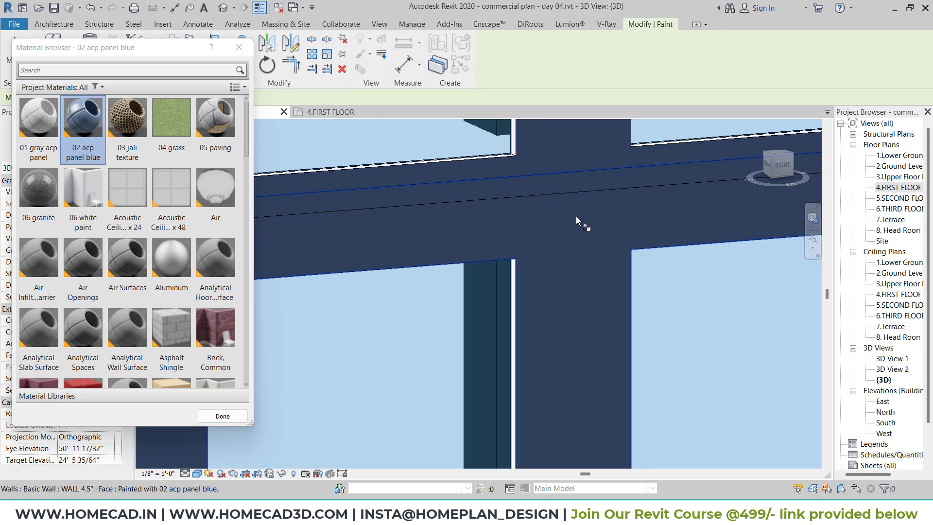
{"action": "scroll", "coordinate": [582, 183], "scroll_direction": "down", "scroll_amount": 5}
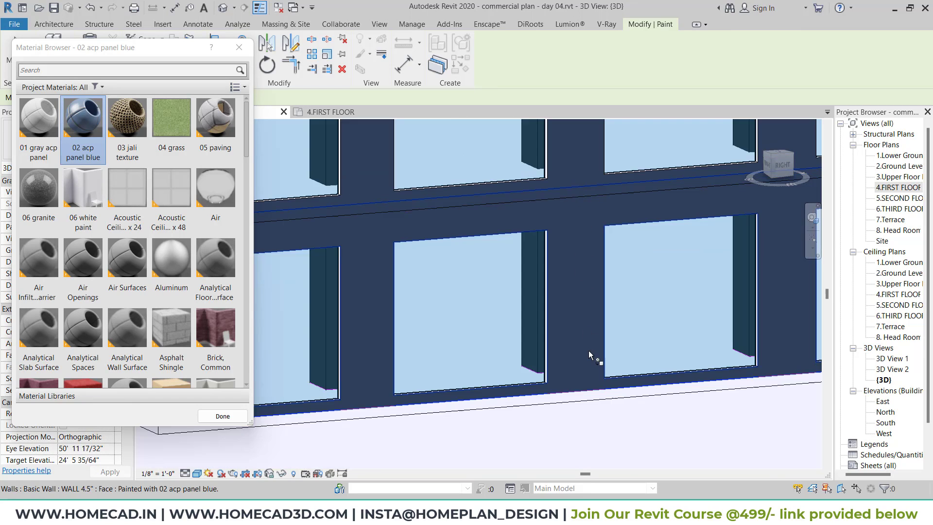
{"action": "scroll", "coordinate": [591, 243], "scroll_direction": "up", "scroll_amount": 3}
{"action": "scroll", "coordinate": [455, 240], "scroll_direction": "up", "scroll_amount": 4}
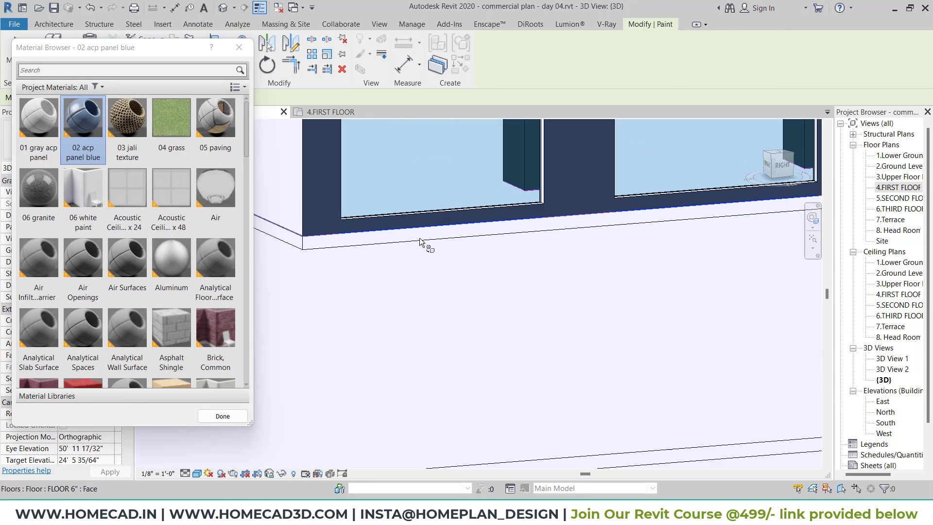
{"action": "scroll", "coordinate": [453, 244], "scroll_direction": "down", "scroll_amount": 5}
{"action": "middle_click_drag", "start_coordinate": [457, 247], "coordinate": [544, 286], "text": "shift"}
{"action": "scroll", "coordinate": [574, 277], "scroll_direction": "down", "scroll_amount": 4}
{"action": "middle_click_drag", "start_coordinate": [608, 265], "coordinate": [571, 324]}
{"action": "scroll", "coordinate": [571, 323], "scroll_direction": "down", "scroll_amount": 3}
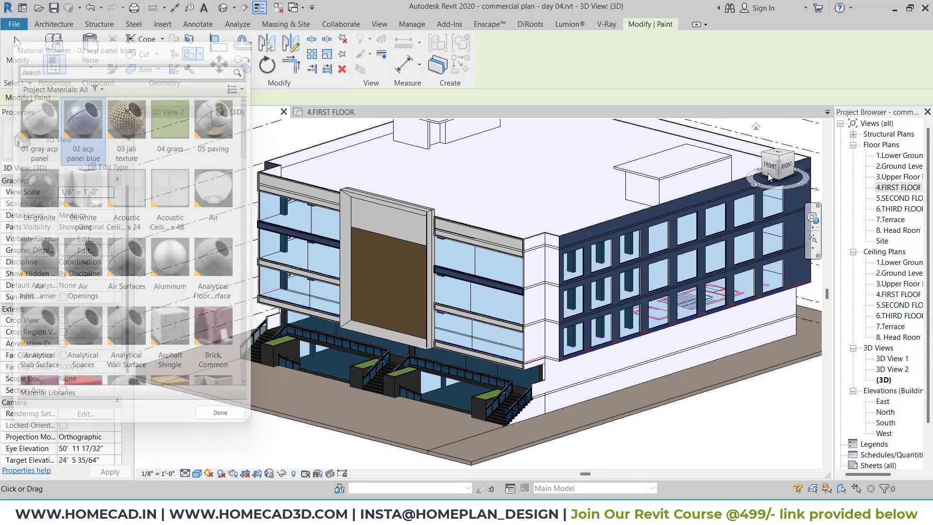
{"action": "key", "text": "Escape"}
Step: Select the vertical blue acp panel at the left end of the front facade in the front view
{"action": "scroll", "coordinate": [452, 241], "scroll_direction": "down", "scroll_amount": 1}
{"action": "left_click", "coordinate": [771, 165]}
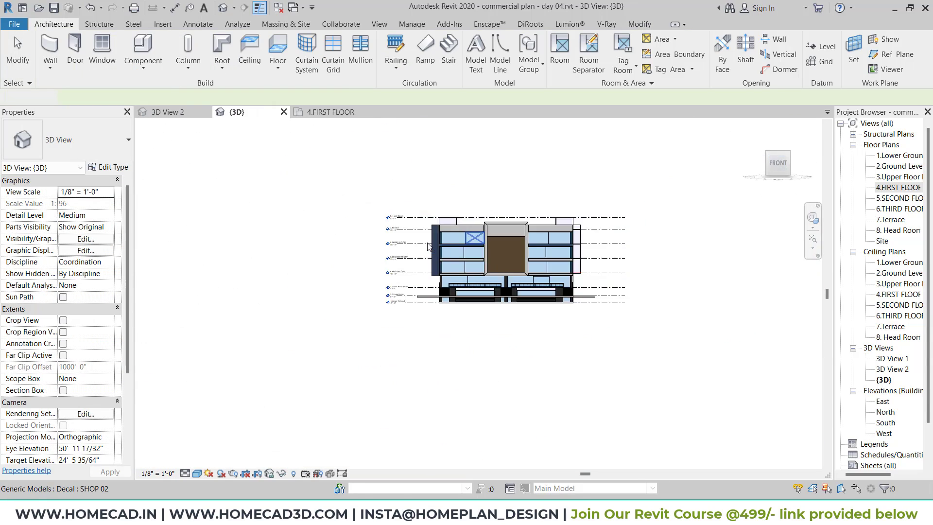
{"action": "middle_click_drag", "start_coordinate": [456, 212], "coordinate": [427, 246]}
{"action": "scroll", "coordinate": [428, 246], "scroll_direction": "up", "scroll_amount": 4}
{"action": "scroll", "coordinate": [373, 310], "scroll_direction": "up", "scroll_amount": 3}
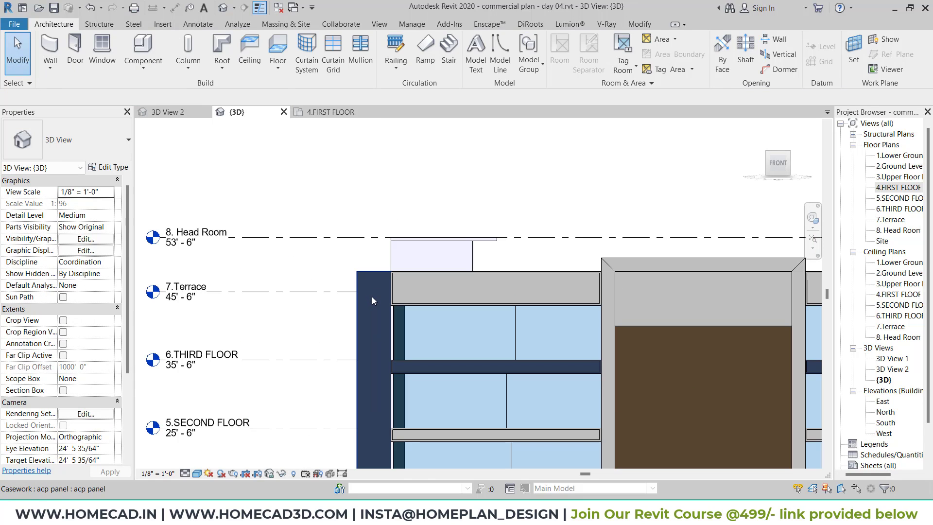
{"action": "left_click", "coordinate": [373, 298]}
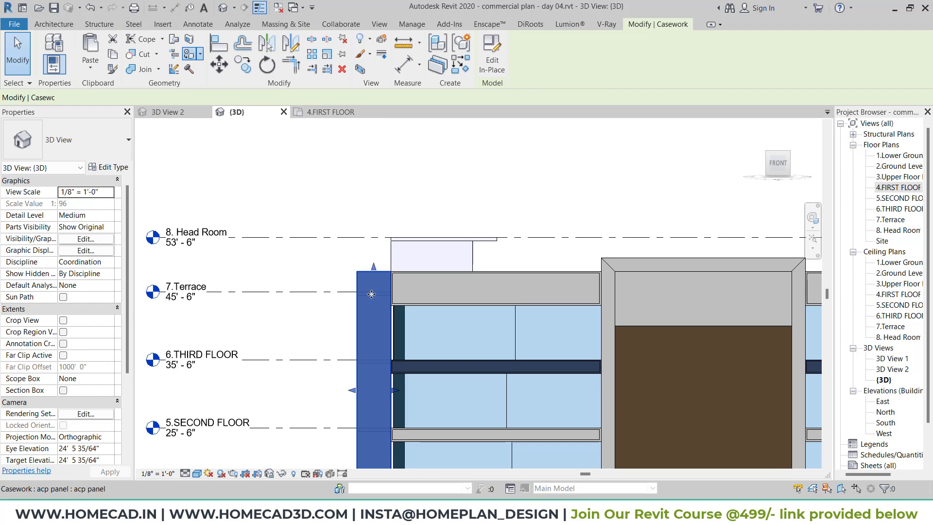
{"action": "left_click", "coordinate": [244, 64]}
{"action": "scroll", "coordinate": [355, 271], "scroll_direction": "up", "scroll_amount": 3}
{"action": "left_click", "coordinate": [357, 270]}
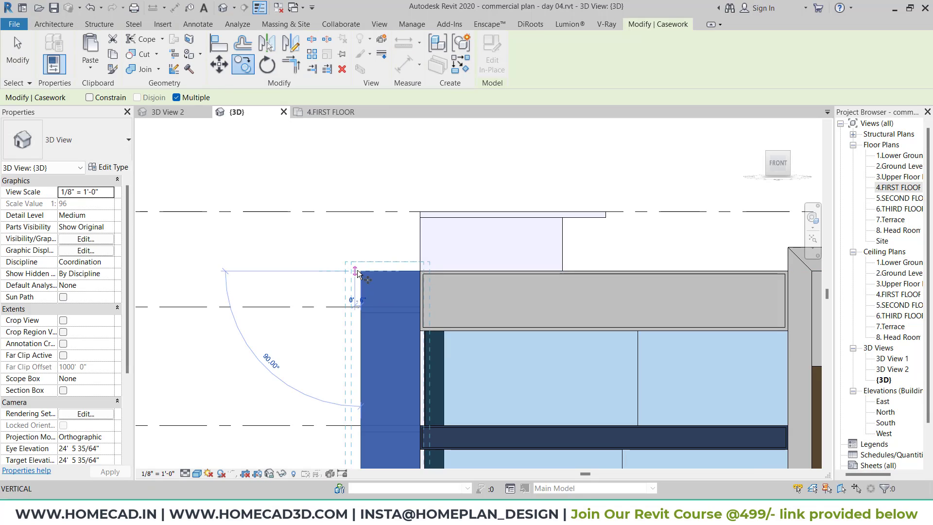
{"action": "key", "text": "Escape"}
Step: Edit the blue acp panel in place, copy its extrusion to the right end of the front facade and finish the model
{"action": "left_click", "coordinate": [488, 61]}
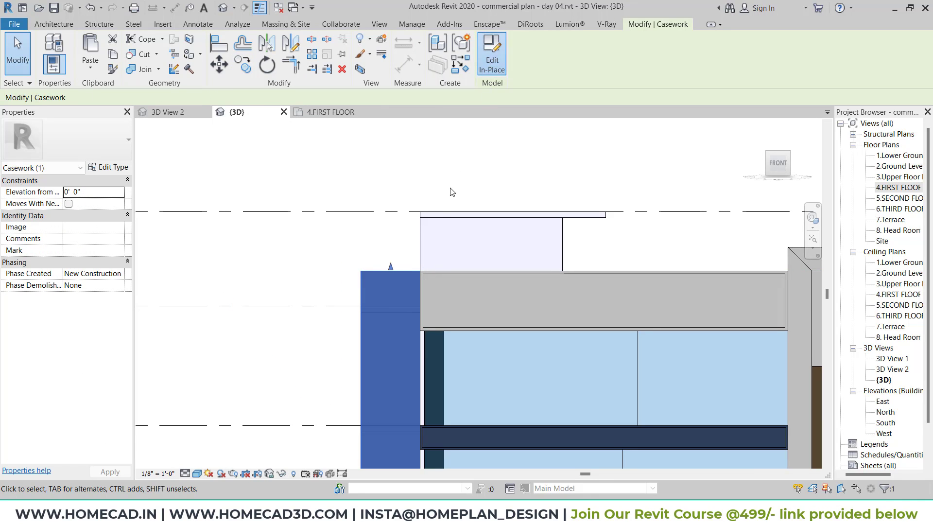
{"action": "left_click", "coordinate": [389, 285]}
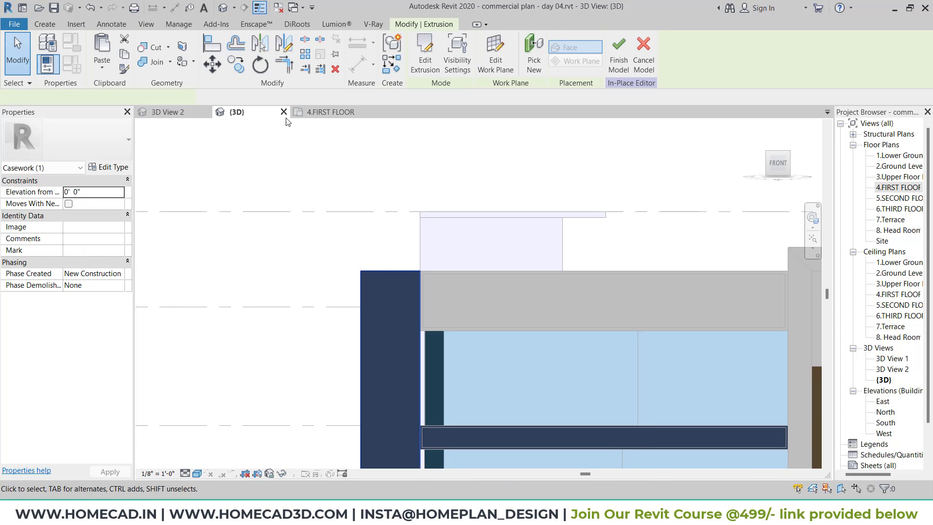
{"action": "left_click", "coordinate": [241, 67]}
{"action": "middle_click_drag", "start_coordinate": [751, 278], "coordinate": [168, 228]}
{"action": "middle_click_drag", "start_coordinate": [682, 237], "coordinate": [260, 250]}
{"action": "scroll", "coordinate": [540, 226], "scroll_direction": "up", "scroll_amount": 4}
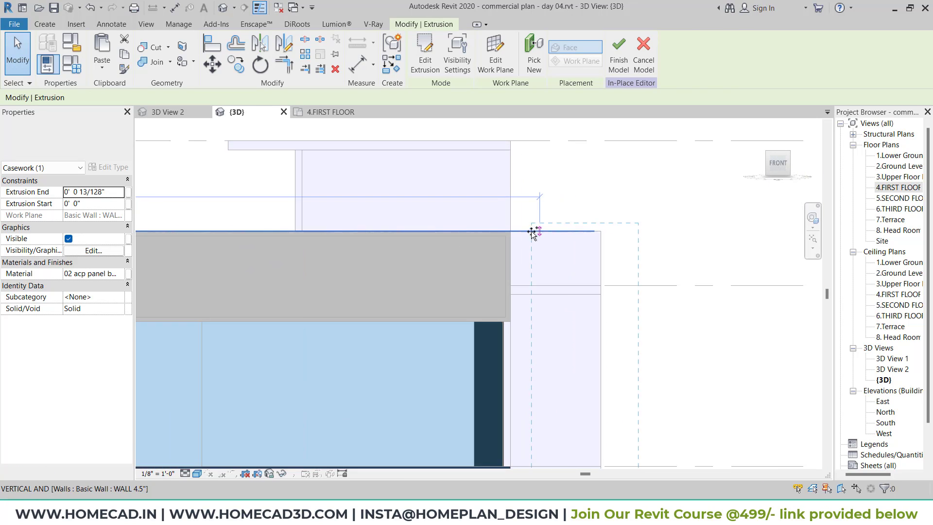
{"action": "key", "text": "Escape"}
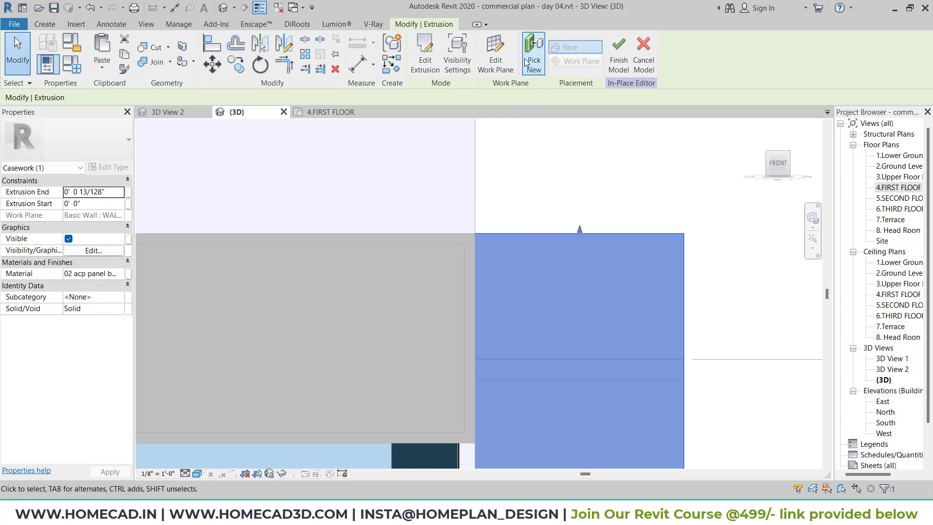
{"action": "scroll", "coordinate": [609, 243], "scroll_direction": "down", "scroll_amount": 3}
{"action": "middle_click_drag", "start_coordinate": [609, 241], "coordinate": [686, 29]}
{"action": "middle_click_drag", "start_coordinate": [675, 190], "coordinate": [650, 162], "text": "shift"}
{"action": "middle_click_drag", "start_coordinate": [531, 287], "coordinate": [620, 44]}
{"action": "middle_click_drag", "start_coordinate": [607, 296], "coordinate": [622, 44]}
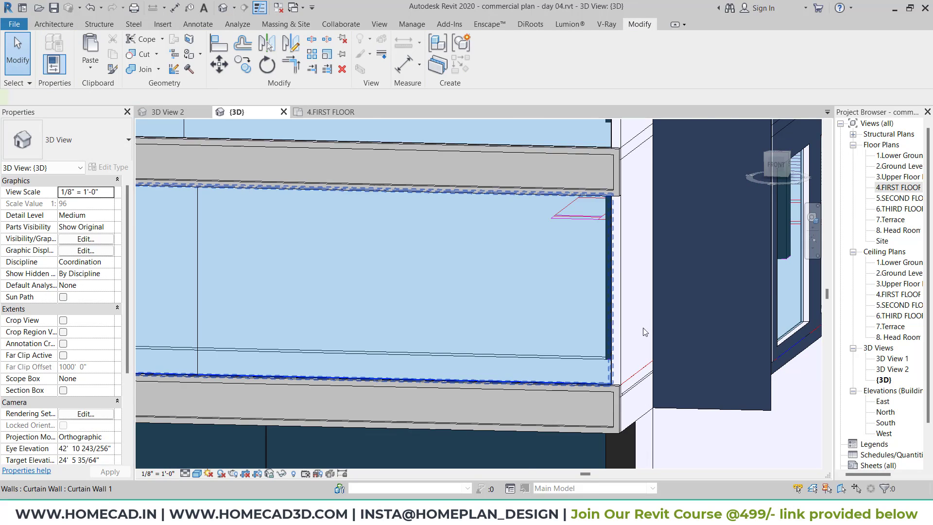
Step: Paint the narrow third-floor wall edge beside the glazing at the facade's right end with 01 gray acp panel
{"action": "scroll", "coordinate": [646, 330], "scroll_direction": "down", "scroll_amount": 3}
{"action": "middle_click_drag", "start_coordinate": [646, 330], "coordinate": [627, 340], "text": "shift"}
{"action": "middle_click_drag", "start_coordinate": [642, 297], "coordinate": [628, 298]}
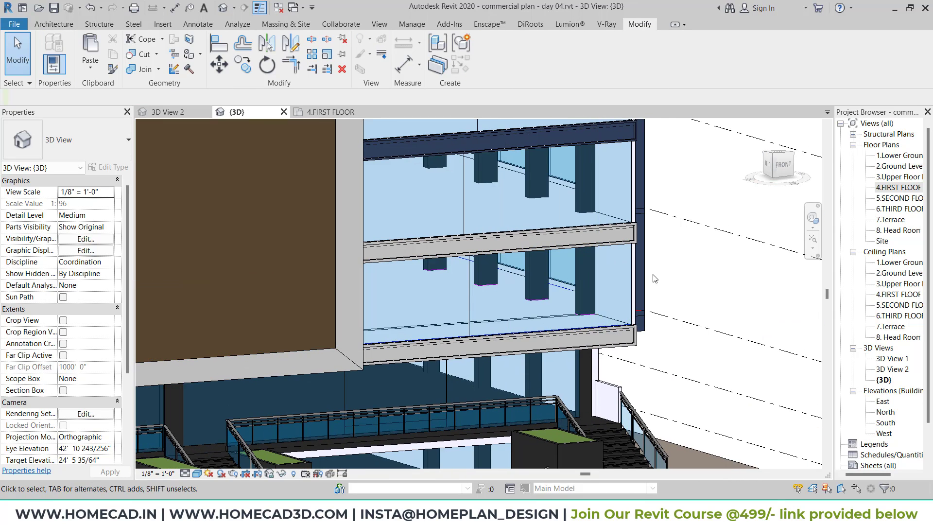
{"action": "middle_click_drag", "start_coordinate": [695, 228], "coordinate": [707, 281]}
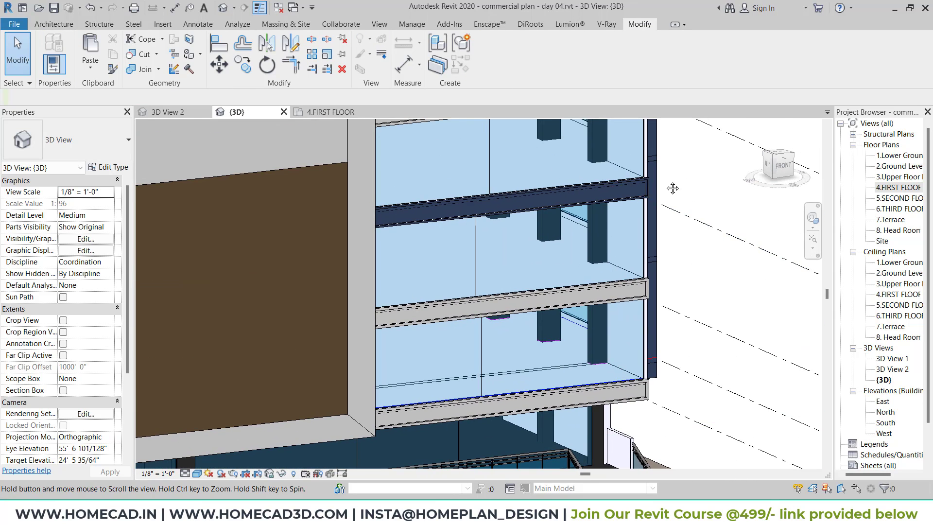
{"action": "middle_click_drag", "start_coordinate": [673, 188], "coordinate": [667, 270]}
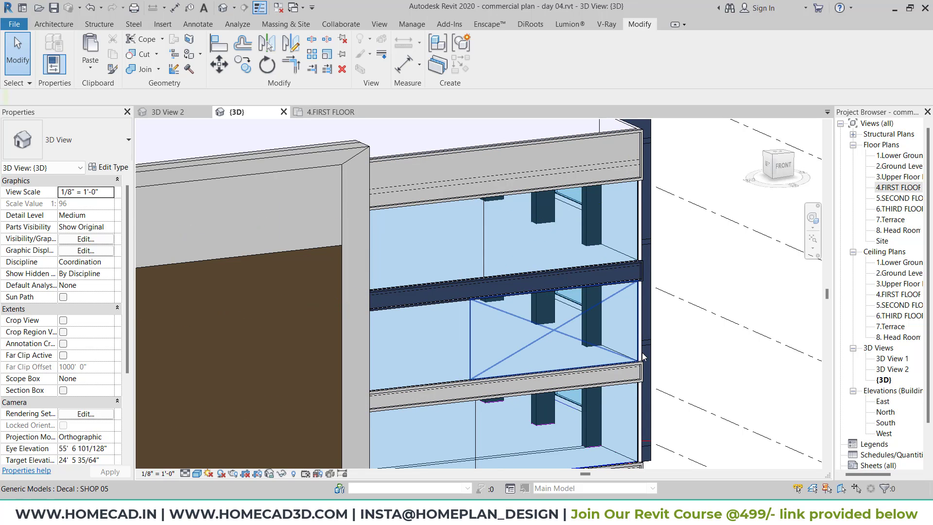
{"action": "key", "text": "p"}
{"action": "key", "text": "t"}
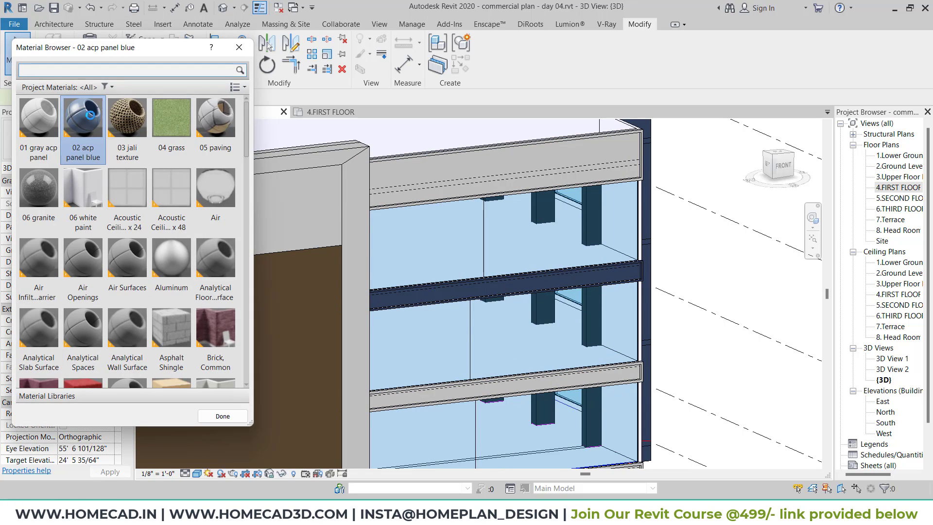
{"action": "left_click", "coordinate": [39, 116]}
{"action": "scroll", "coordinate": [650, 185], "scroll_direction": "up", "scroll_amount": 2}
{"action": "scroll", "coordinate": [650, 184], "scroll_direction": "up", "scroll_amount": 3}
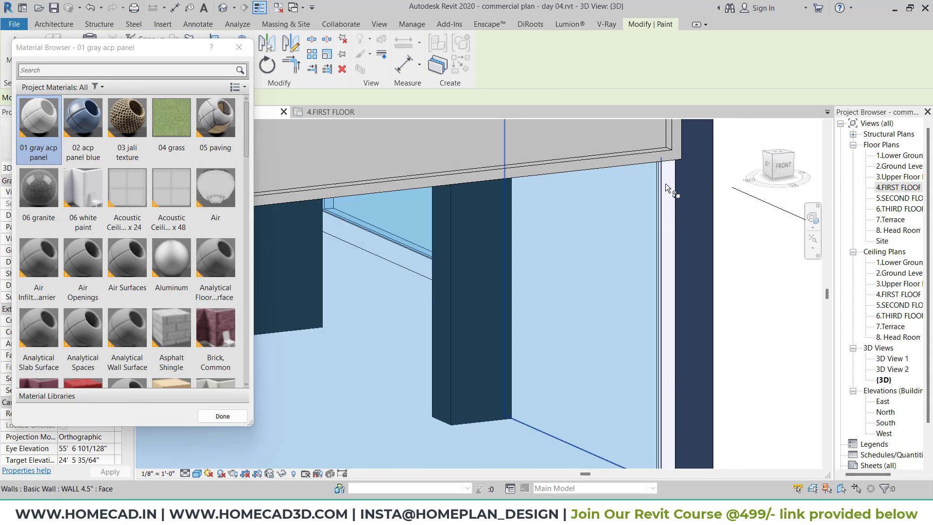
{"action": "middle_click_drag", "start_coordinate": [698, 294], "coordinate": [661, 121]}
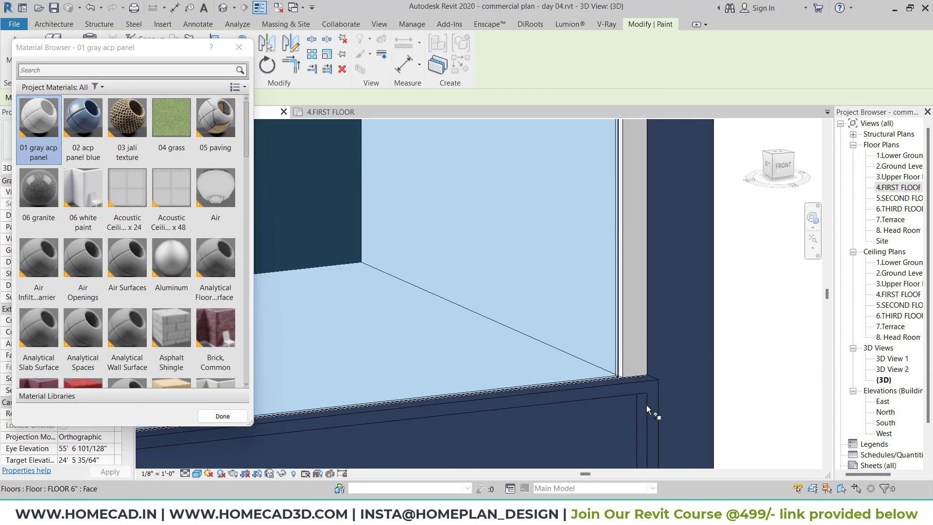
Step: Paint the narrow second- and first-floor wall edges at the facade's right end with 01 gray acp panel
{"action": "middle_click_drag", "start_coordinate": [650, 409], "coordinate": [650, 136]}
{"action": "middle_click_drag", "start_coordinate": [631, 288], "coordinate": [632, 259]}
{"action": "left_click", "coordinate": [631, 292]}
{"action": "scroll", "coordinate": [631, 295], "scroll_direction": "down", "scroll_amount": 3}
{"action": "middle_click_drag", "start_coordinate": [632, 413], "coordinate": [610, 97]}
{"action": "middle_click_drag", "start_coordinate": [611, 303], "coordinate": [629, 79]}
{"action": "scroll", "coordinate": [640, 153], "scroll_direction": "up", "scroll_amount": 2}
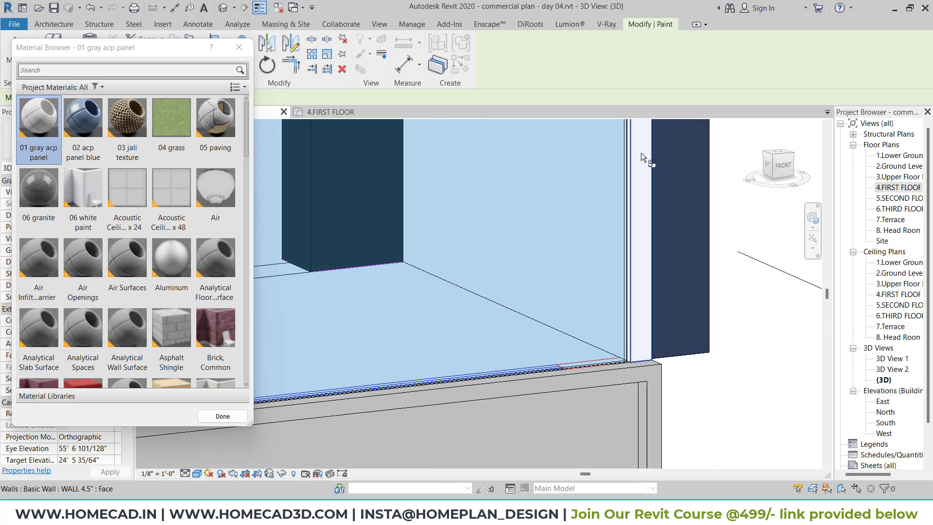
{"action": "left_click", "coordinate": [641, 153]}
Step: Paint the narrow wall edges beside the glazing on each upper floor at the facade's left end with 01 gray acp panel
{"action": "scroll", "coordinate": [657, 274], "scroll_direction": "down", "scroll_amount": 8}
{"action": "scroll", "coordinate": [531, 300], "scroll_direction": "up", "scroll_amount": 5}
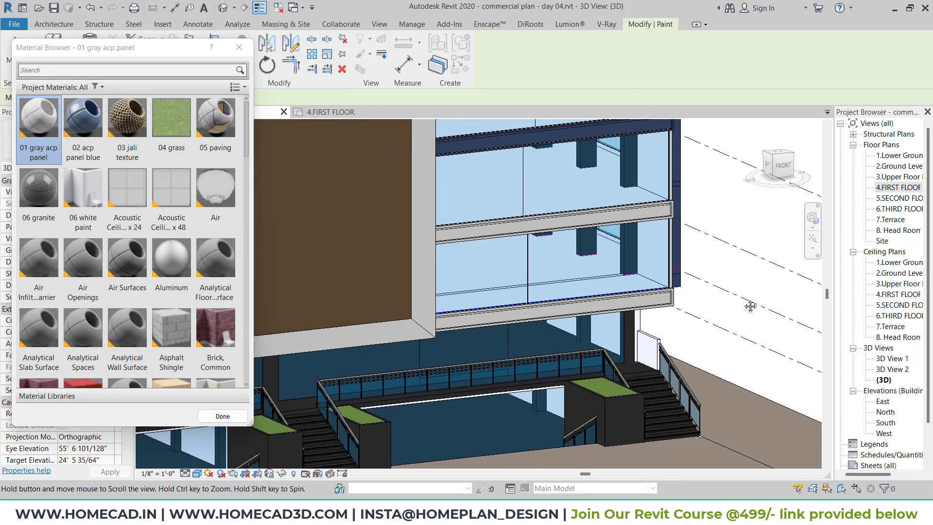
{"action": "scroll", "coordinate": [483, 314], "scroll_direction": "up", "scroll_amount": 5}
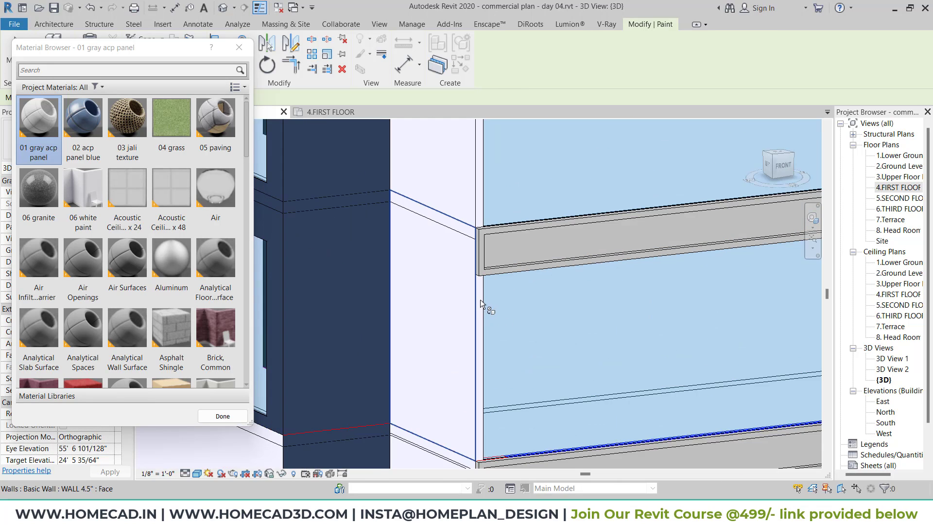
{"action": "middle_click_drag", "start_coordinate": [478, 268], "coordinate": [493, 270]}
{"action": "scroll", "coordinate": [489, 290], "scroll_direction": "up", "scroll_amount": 6}
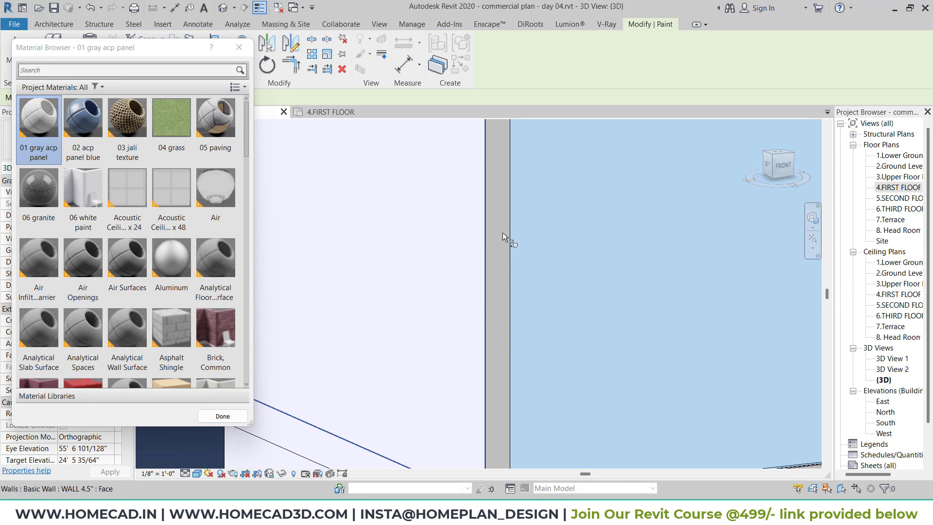
{"action": "scroll", "coordinate": [495, 262], "scroll_direction": "down", "scroll_amount": 4}
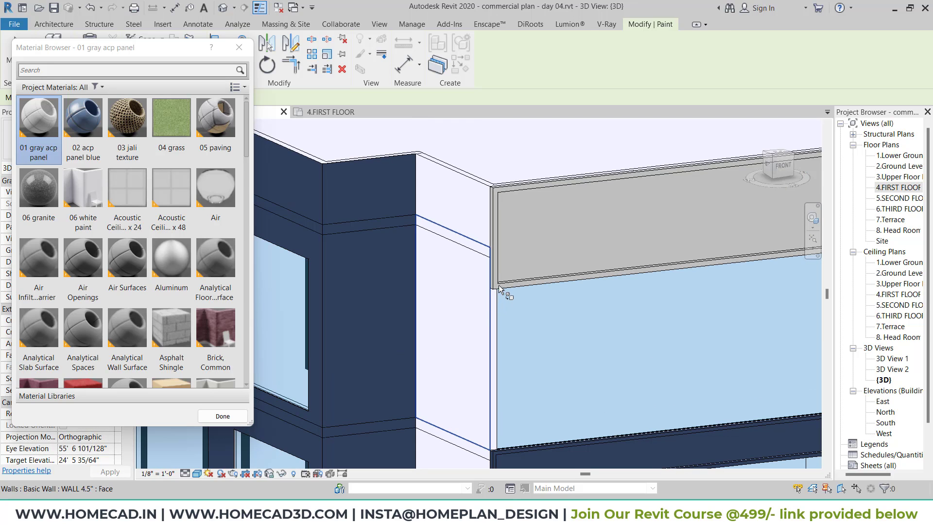
{"action": "scroll", "coordinate": [534, 314], "scroll_direction": "down", "scroll_amount": 3}
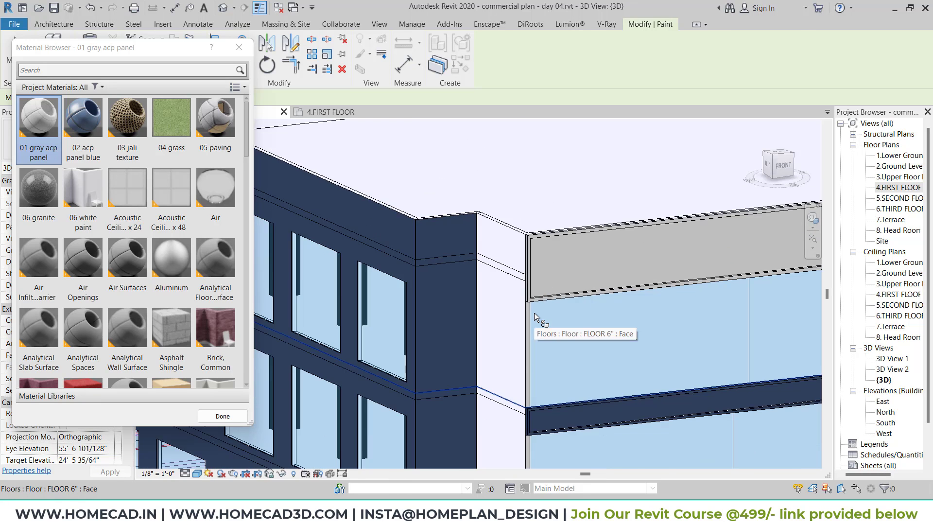
{"action": "scroll", "coordinate": [550, 331], "scroll_direction": "down", "scroll_amount": 4}
{"action": "scroll", "coordinate": [491, 229], "scroll_direction": "down", "scroll_amount": 1}
Step: Paint the left corner's return parapet, the slab edge below it and the third-floor return wall with 01 gray acp panel
{"action": "middle_click_drag", "start_coordinate": [565, 237], "coordinate": [596, 248]}
{"action": "scroll", "coordinate": [535, 206], "scroll_direction": "up", "scroll_amount": 4}
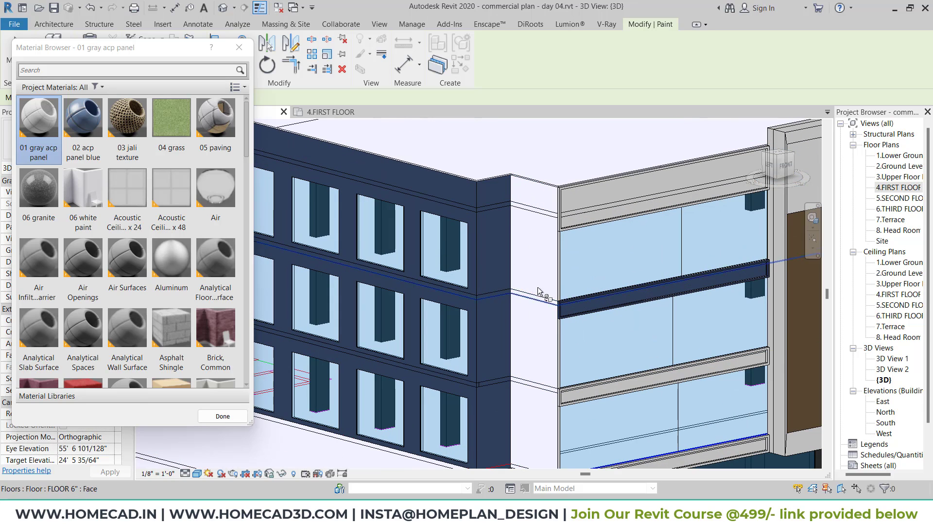
{"action": "scroll", "coordinate": [540, 193], "scroll_direction": "up", "scroll_amount": 4}
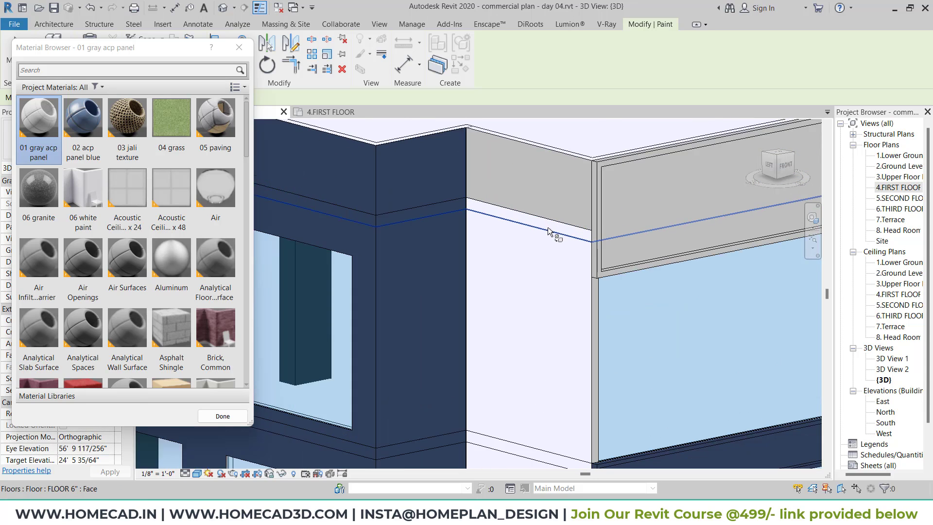
{"action": "left_click", "coordinate": [544, 270]}
{"action": "scroll", "coordinate": [544, 272], "scroll_direction": "down", "scroll_amount": 1}
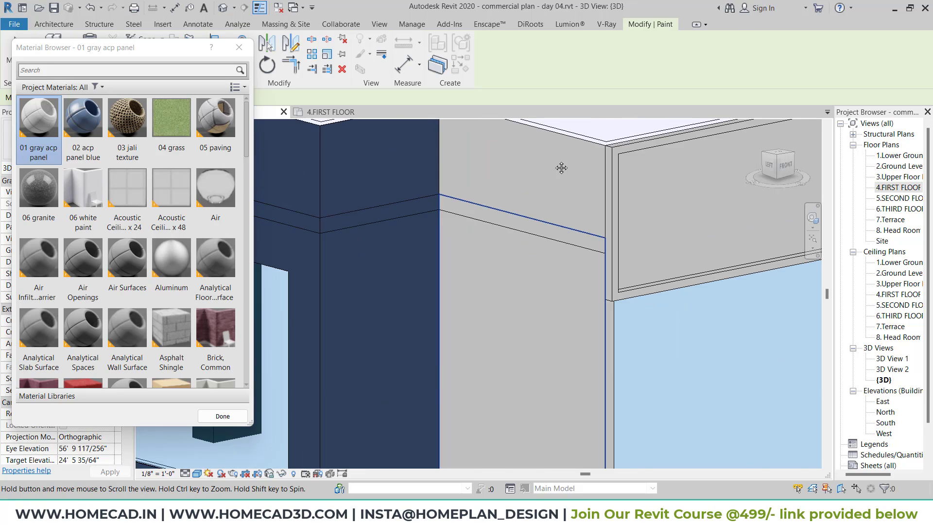
Step: Paint the left corner's second- and first-floor return walls and the slab edges above them with 01 gray acp panel
{"action": "middle_click_drag", "start_coordinate": [561, 168], "coordinate": [566, 131]}
{"action": "scroll", "coordinate": [561, 219], "scroll_direction": "down", "scroll_amount": 3}
{"action": "scroll", "coordinate": [563, 226], "scroll_direction": "up", "scroll_amount": 5}
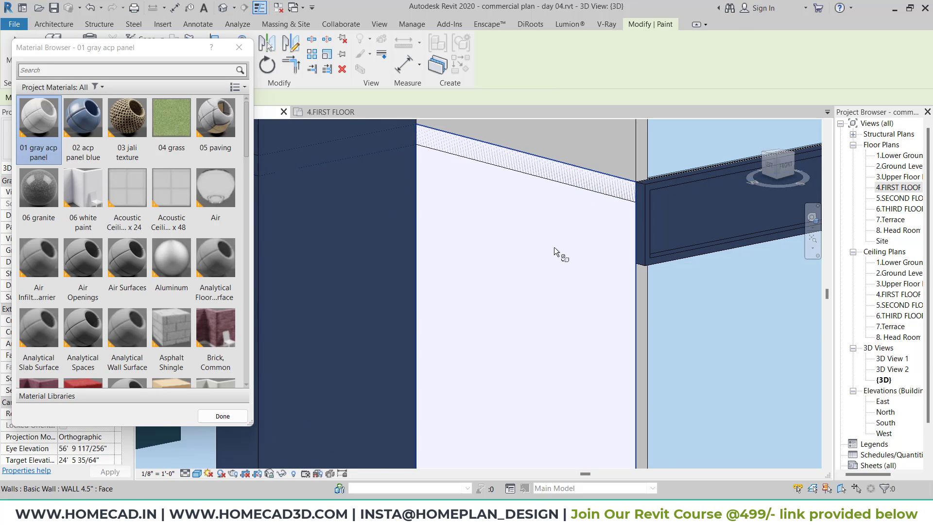
{"action": "left_click", "coordinate": [570, 311]}
{"action": "scroll", "coordinate": [572, 315], "scroll_direction": "down", "scroll_amount": 1}
{"action": "middle_click_drag", "start_coordinate": [572, 318], "coordinate": [566, 128]}
{"action": "scroll", "coordinate": [541, 229], "scroll_direction": "up", "scroll_amount": 1}
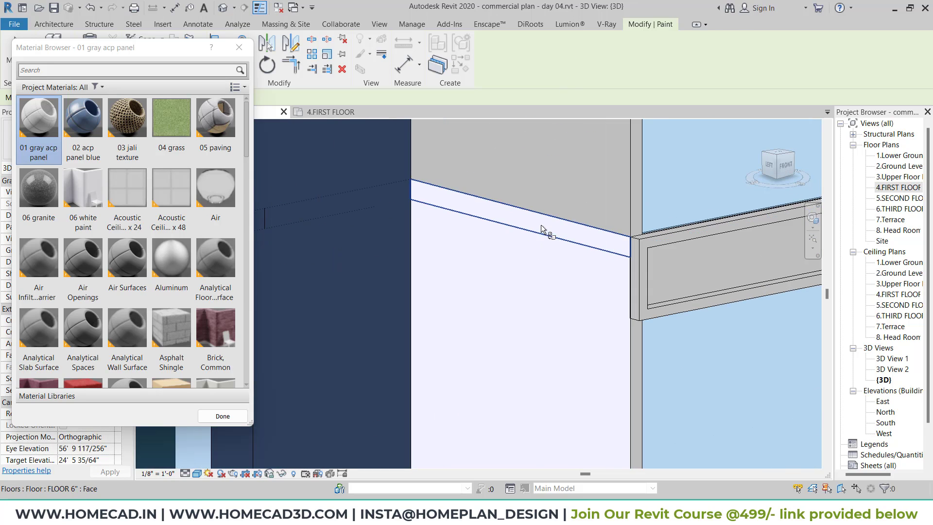
{"action": "left_click", "coordinate": [541, 226]}
{"action": "left_click", "coordinate": [536, 283]}
Step: Paint the left corner's slab edge and wall band below the first-floor wall with 01 gray acp panel
{"action": "scroll", "coordinate": [535, 283], "scroll_direction": "down", "scroll_amount": 3}
{"action": "middle_click_drag", "start_coordinate": [554, 338], "coordinate": [550, 140]}
{"action": "scroll", "coordinate": [539, 219], "scroll_direction": "up", "scroll_amount": 3}
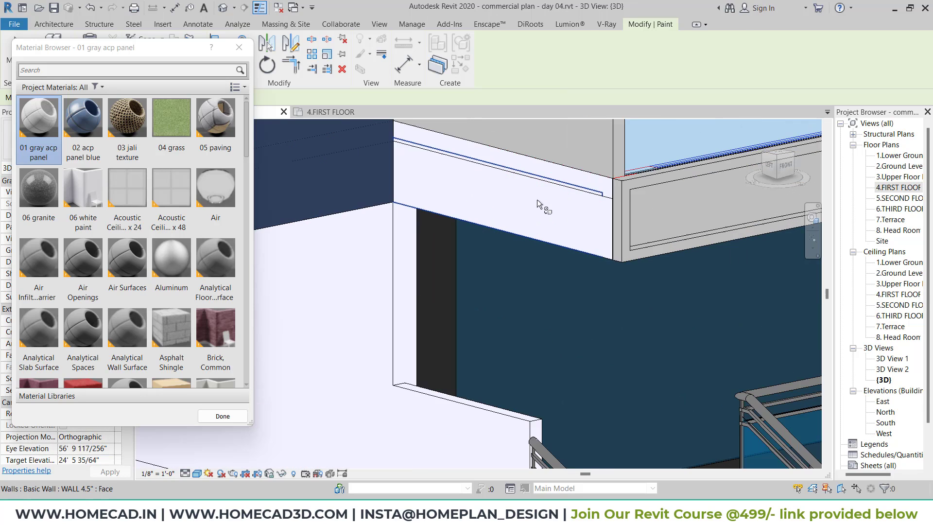
{"action": "left_click", "coordinate": [540, 214]}
{"action": "scroll", "coordinate": [535, 235], "scroll_direction": "down", "scroll_amount": 1}
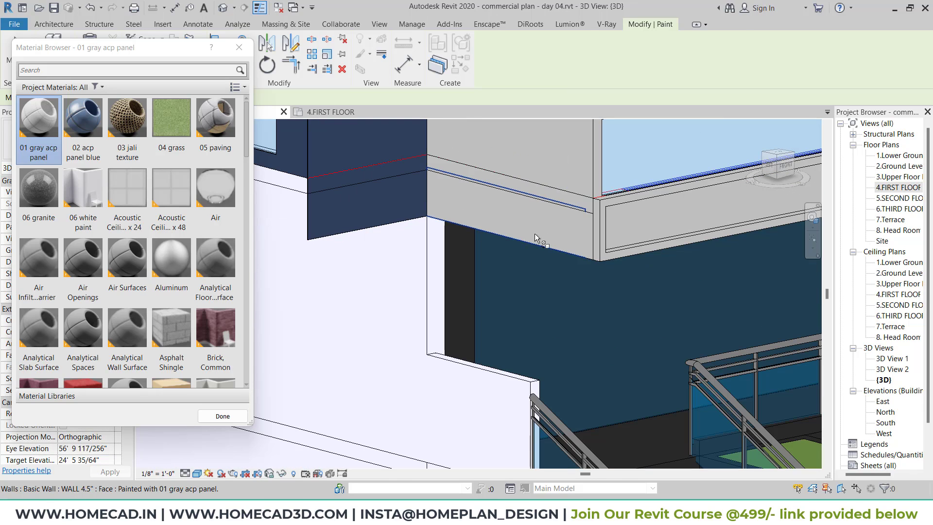
Step: Paint the right corner's return parapet, the slab edge below it and the third-floor return wall with 01 gray acp panel
{"action": "scroll", "coordinate": [536, 243], "scroll_direction": "down", "scroll_amount": 5}
{"action": "middle_click_drag", "start_coordinate": [622, 251], "coordinate": [503, 257], "text": "shift"}
{"action": "scroll", "coordinate": [499, 258], "scroll_direction": "up", "scroll_amount": 6}
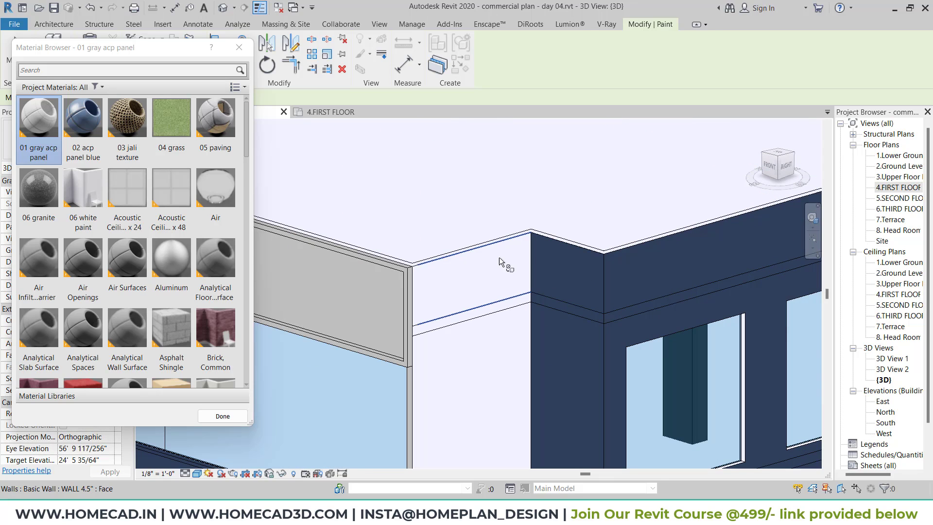
{"action": "scroll", "coordinate": [513, 333], "scroll_direction": "up", "scroll_amount": 5}
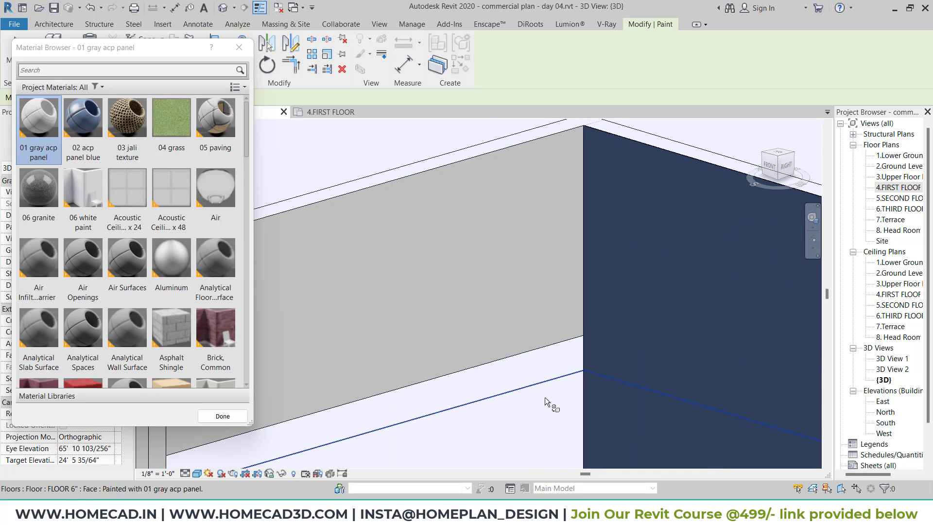
{"action": "middle_click_drag", "start_coordinate": [551, 402], "coordinate": [563, 180]}
{"action": "left_click", "coordinate": [521, 263]}
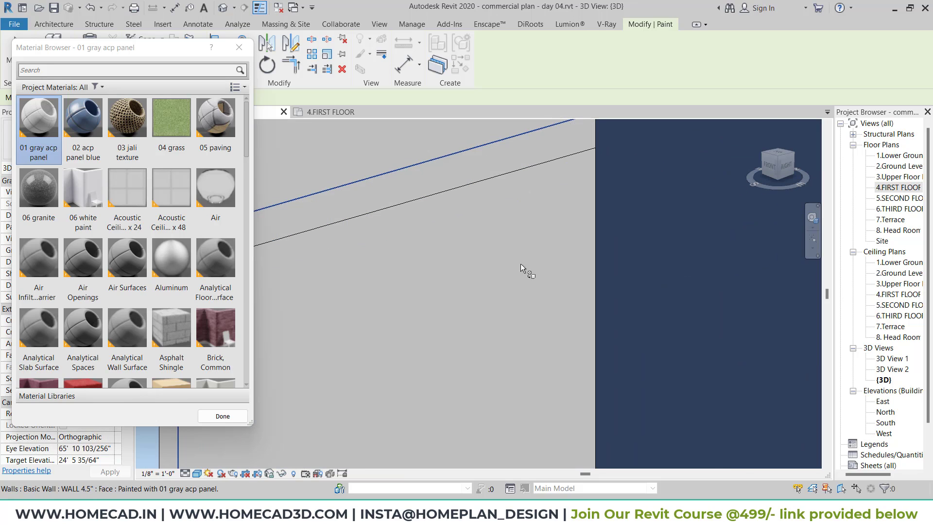
Step: Paint the right corner's second- and first-floor return walls and the slab edges above them with 01 gray acp panel
{"action": "scroll", "coordinate": [525, 270], "scroll_direction": "down", "scroll_amount": 5}
{"action": "middle_click_drag", "start_coordinate": [546, 323], "coordinate": [568, 129]}
{"action": "scroll", "coordinate": [516, 245], "scroll_direction": "up", "scroll_amount": 1}
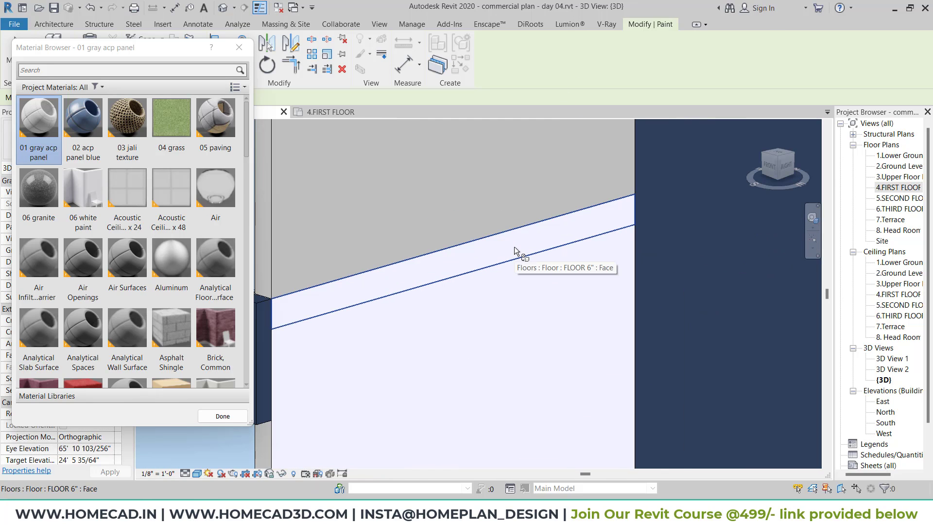
{"action": "left_click", "coordinate": [520, 292]}
{"action": "middle_click_drag", "start_coordinate": [526, 288], "coordinate": [545, 54]}
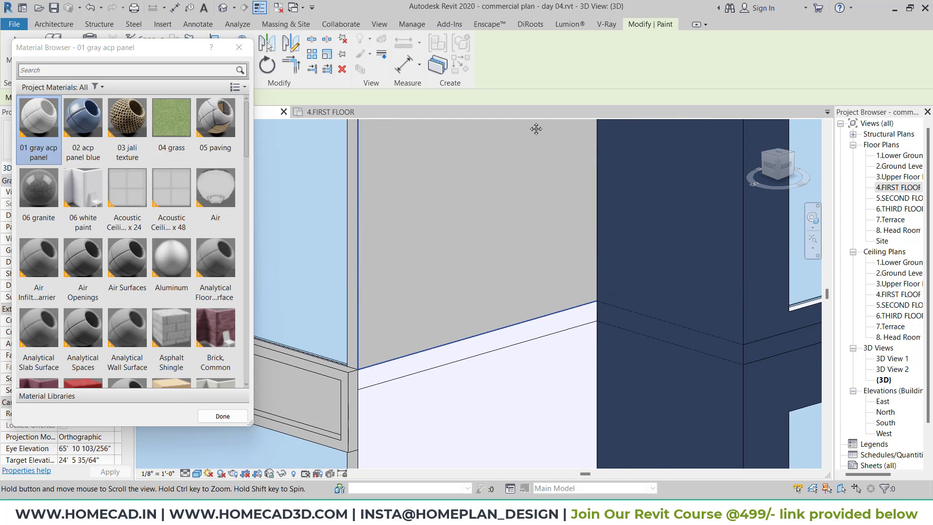
{"action": "scroll", "coordinate": [531, 209], "scroll_direction": "up", "scroll_amount": 3}
{"action": "scroll", "coordinate": [534, 301], "scroll_direction": "down", "scroll_amount": 3}
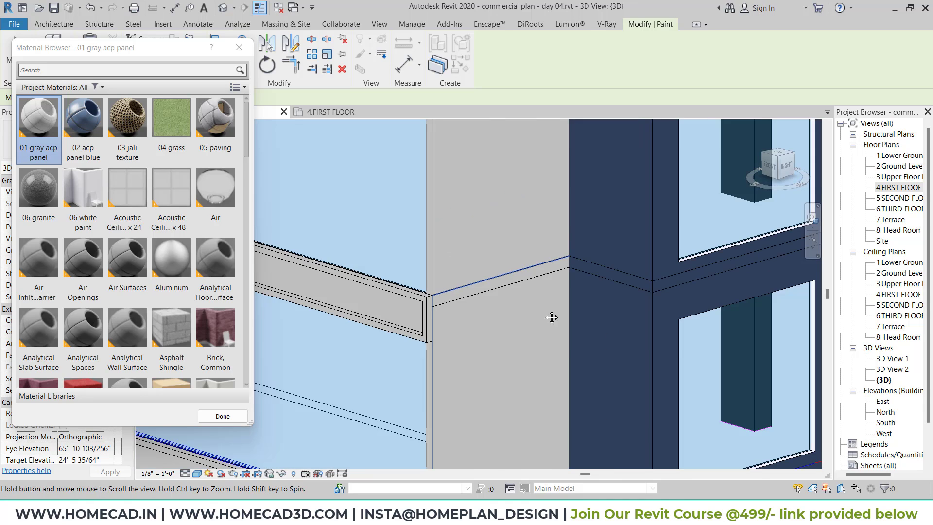
Step: Paint the right corner's wall band below the first floor with 01 gray acp panel and end the painting
{"action": "middle_click_drag", "start_coordinate": [549, 319], "coordinate": [533, 217]}
{"action": "scroll", "coordinate": [536, 253], "scroll_direction": "up", "scroll_amount": 3}
{"action": "scroll", "coordinate": [559, 306], "scroll_direction": "down", "scroll_amount": 5}
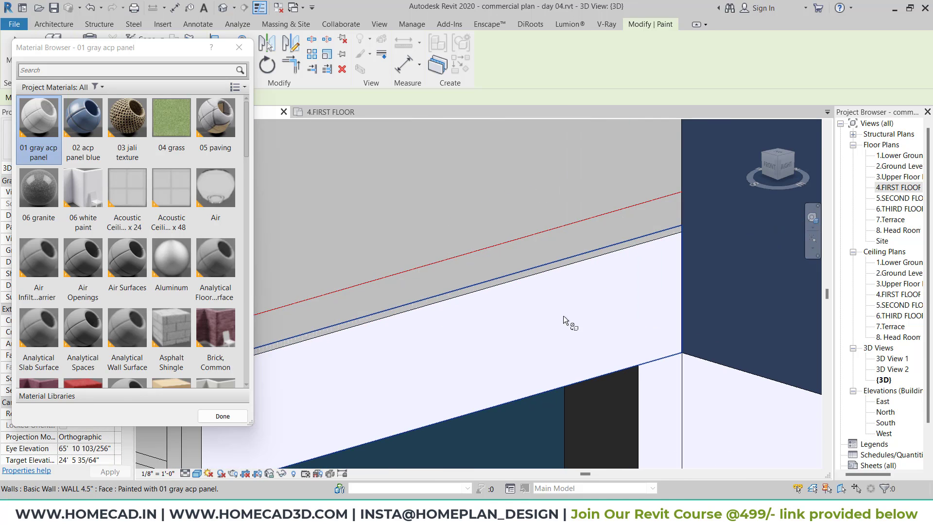
{"action": "scroll", "coordinate": [556, 305], "scroll_direction": "down", "scroll_amount": 5}
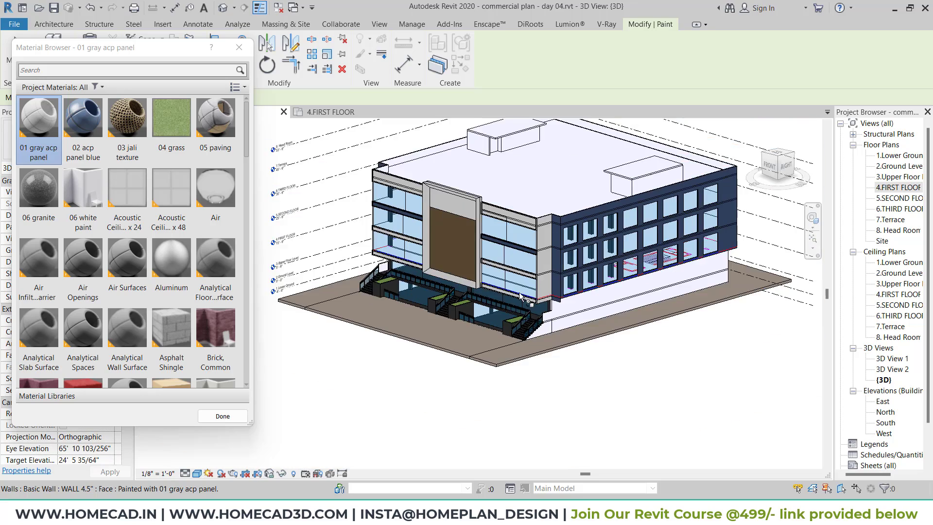
{"action": "middle_click_drag", "start_coordinate": [556, 305], "coordinate": [689, 274], "text": "shift"}
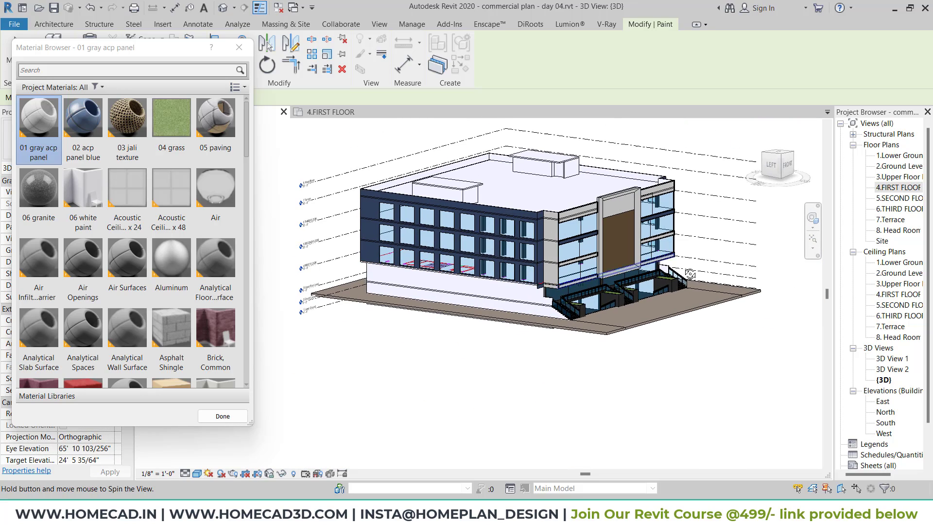
{"action": "key", "text": "Escape"}
{"action": "scroll", "coordinate": [398, 239], "scroll_direction": "up", "scroll_amount": 3}
{"action": "scroll", "coordinate": [398, 239], "scroll_direction": "up", "scroll_amount": 2}
{"action": "key", "text": "Escape"}
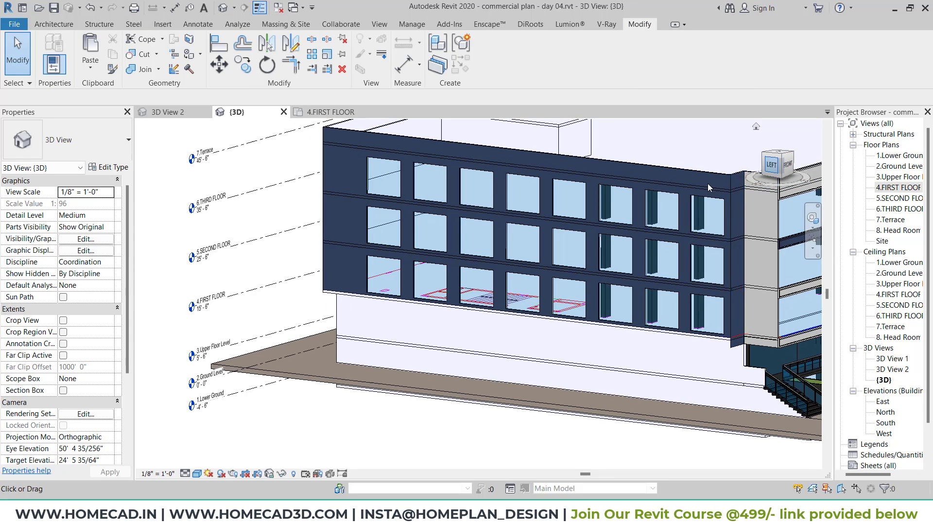
{"action": "scroll", "coordinate": [632, 216], "scroll_direction": "down", "scroll_amount": 2}
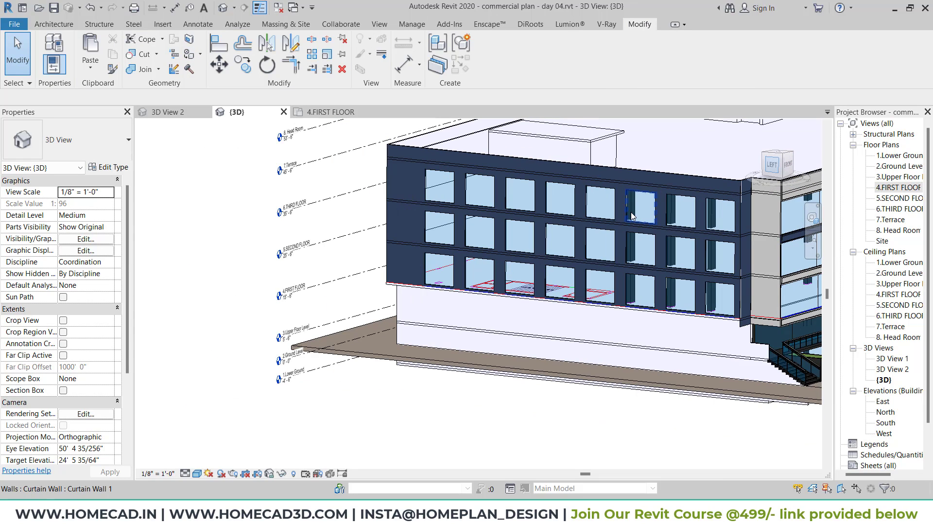
Step: Face the building's left side and start an extrusion in a new in-place Casework model
{"action": "left_click", "coordinate": [772, 165]}
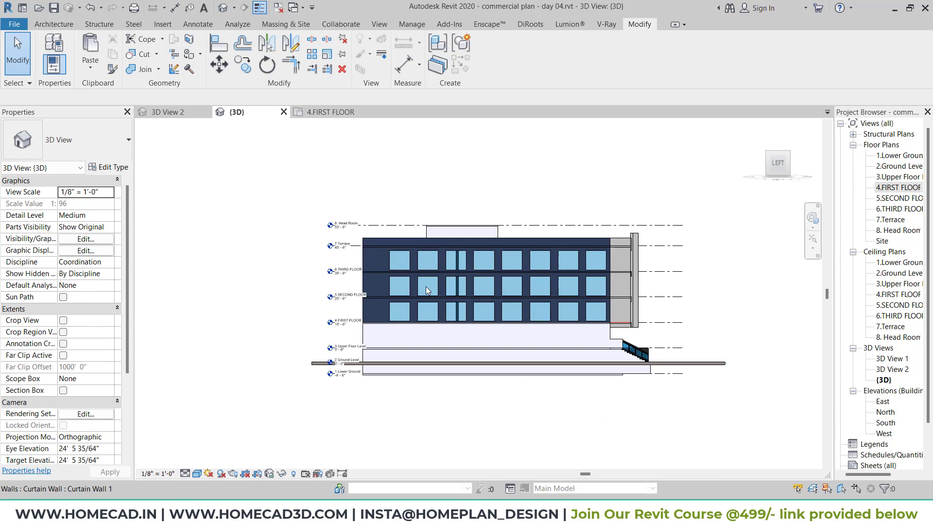
{"action": "scroll", "coordinate": [426, 286], "scroll_direction": "up", "scroll_amount": 2}
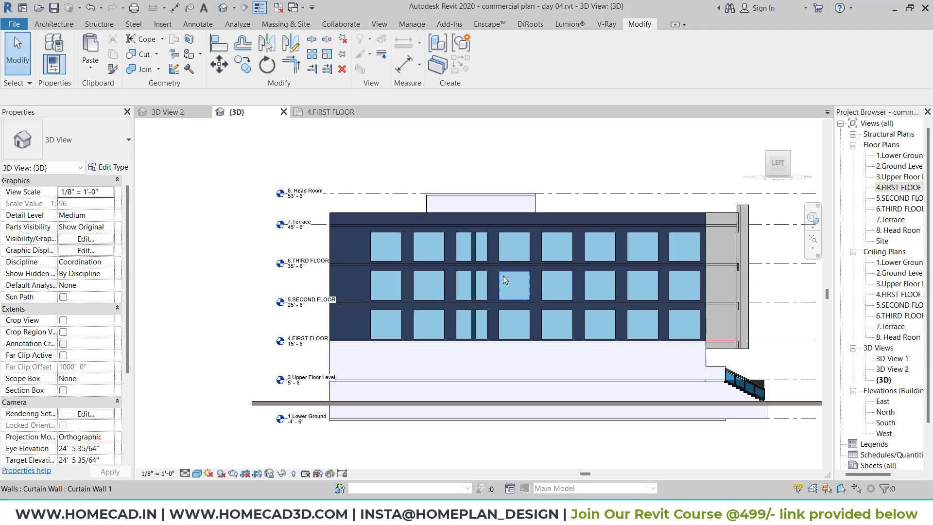
{"action": "scroll", "coordinate": [503, 275], "scroll_direction": "up", "scroll_amount": 2}
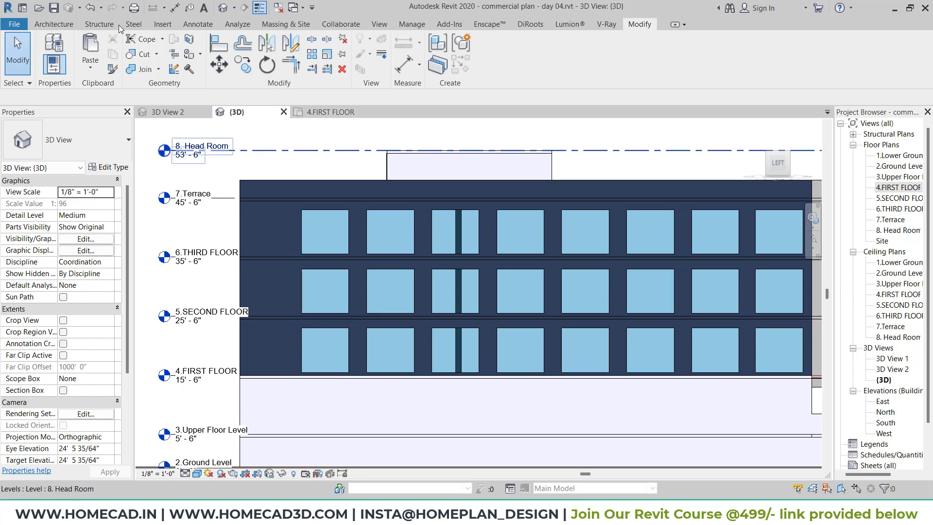
{"action": "left_click", "coordinate": [53, 24]}
{"action": "left_click", "coordinate": [140, 68]}
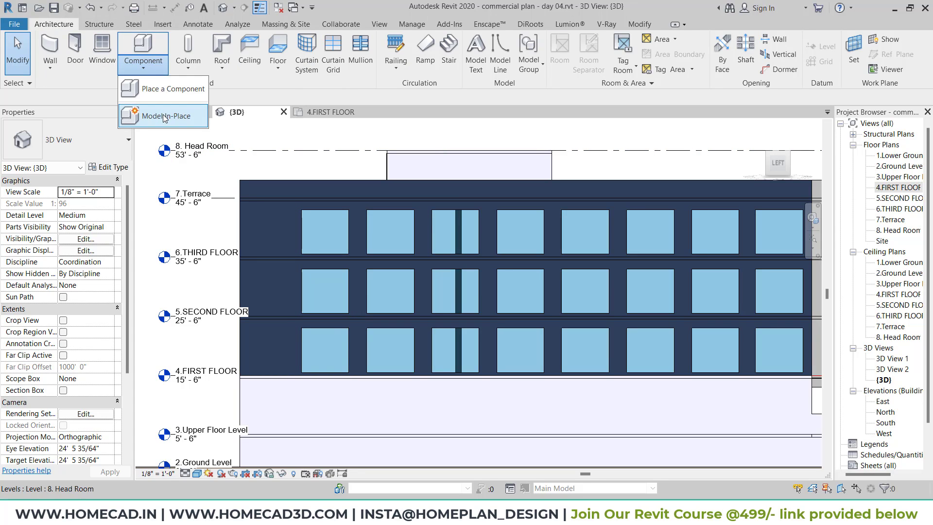
{"action": "left_click", "coordinate": [156, 121]}
{"action": "left_click", "coordinate": [276, 401]}
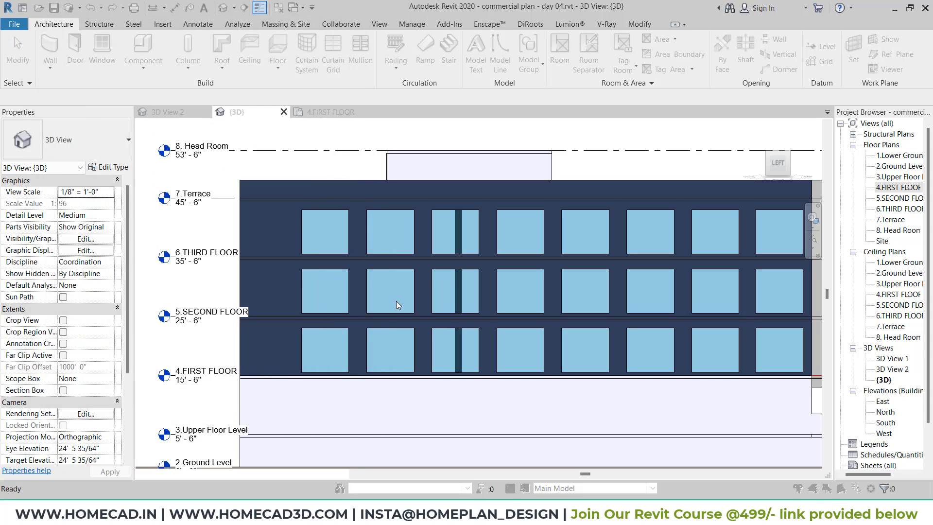
{"action": "key", "text": "Return"}
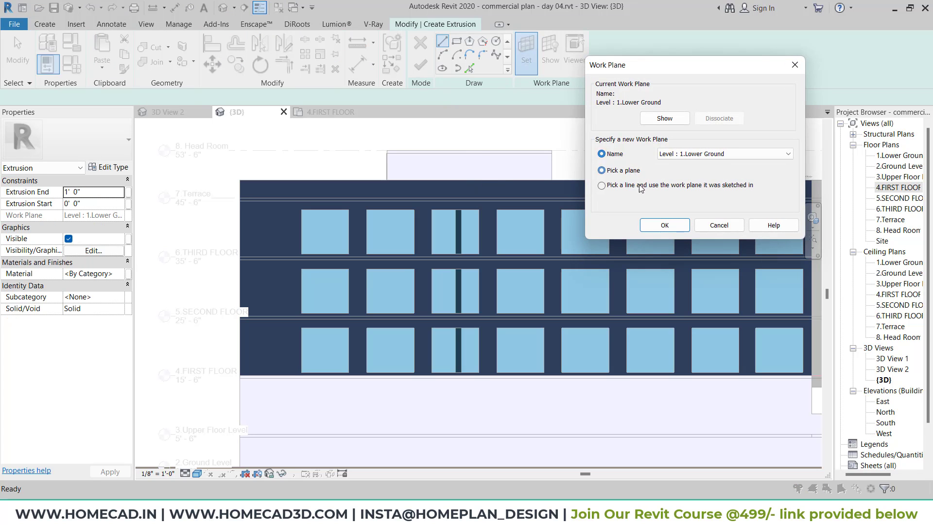
Step: Set the third-floor left side wall as the extrusion's work plane by picking a plane
{"action": "left_click", "coordinate": [665, 227]}
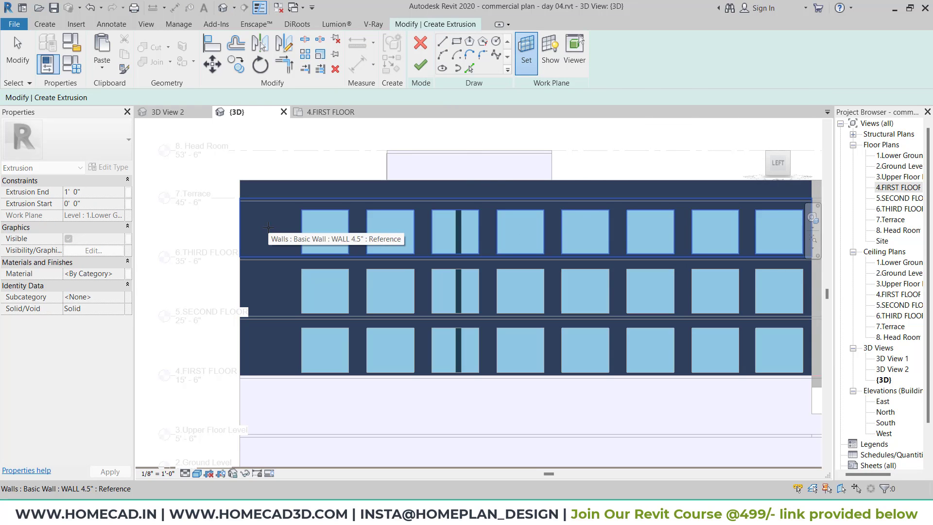
{"action": "left_click", "coordinate": [312, 216]}
{"action": "scroll", "coordinate": [310, 208], "scroll_direction": "up", "scroll_amount": 4}
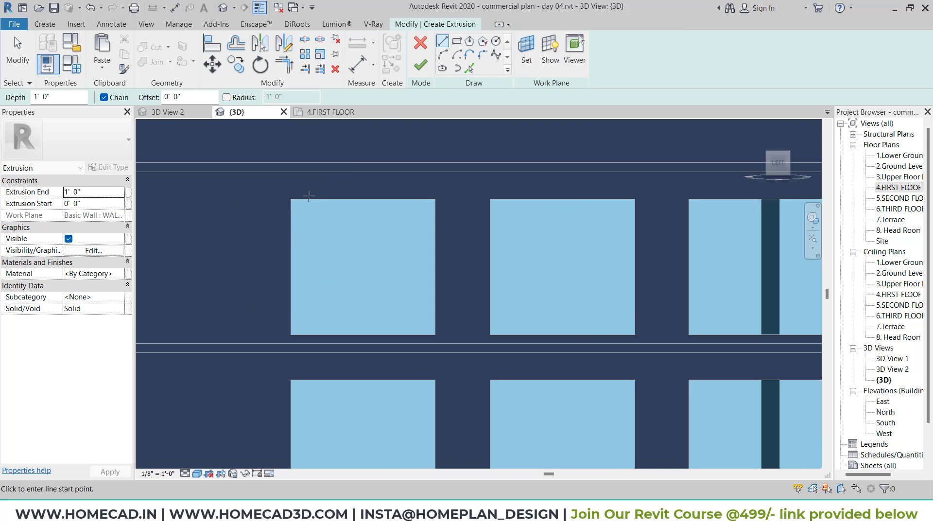
Step: Sketch a rectangle around the rearmost window column, from the third-floor window's top corner to the first-floor window's opposite bottom corner
{"action": "left_click", "coordinate": [457, 41]}
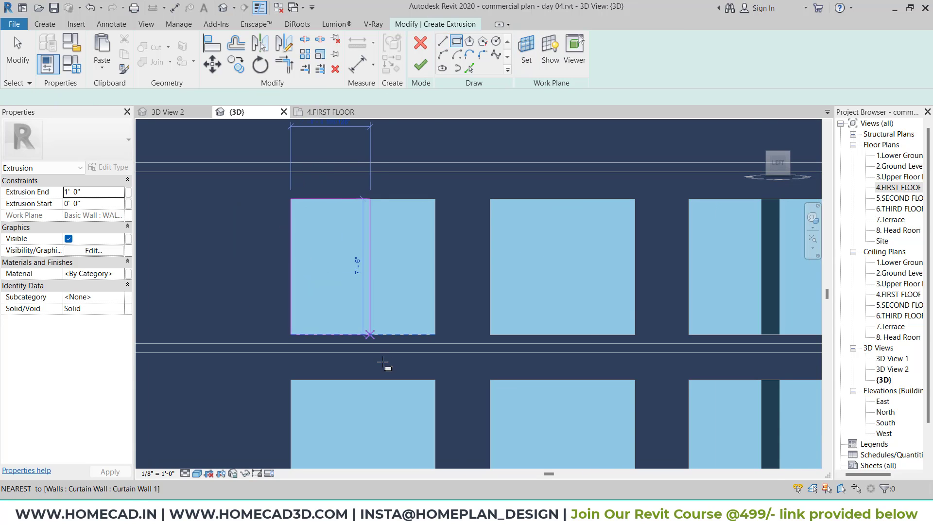
{"action": "middle_click_drag", "start_coordinate": [390, 218], "coordinate": [382, 141]}
{"action": "left_click", "coordinate": [418, 394]}
{"action": "middle_click_drag", "start_coordinate": [418, 394], "coordinate": [417, 339]}
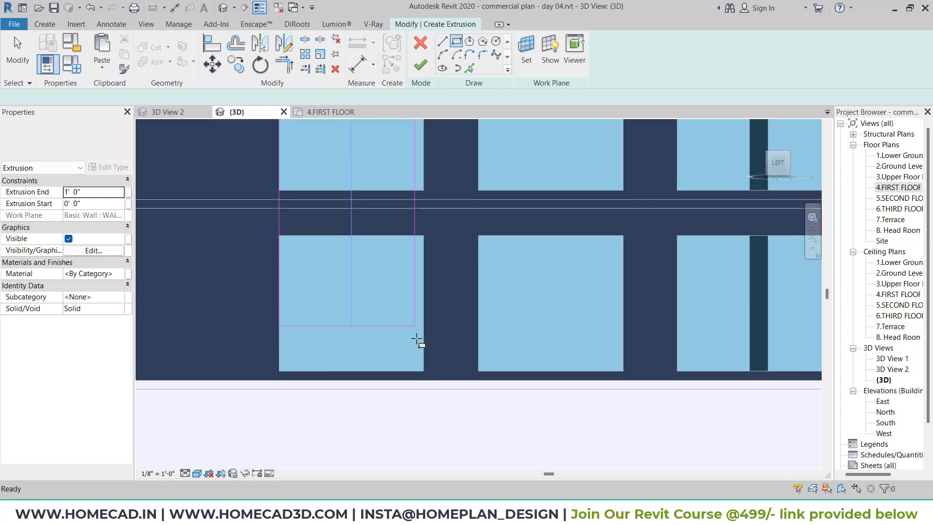
{"action": "left_click", "coordinate": [423, 371]}
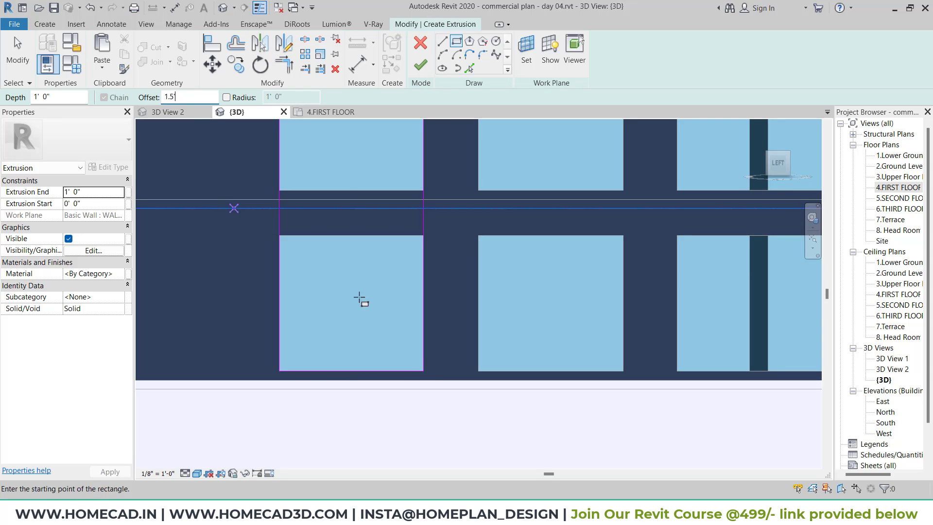
{"action": "left_click", "coordinate": [422, 369]}
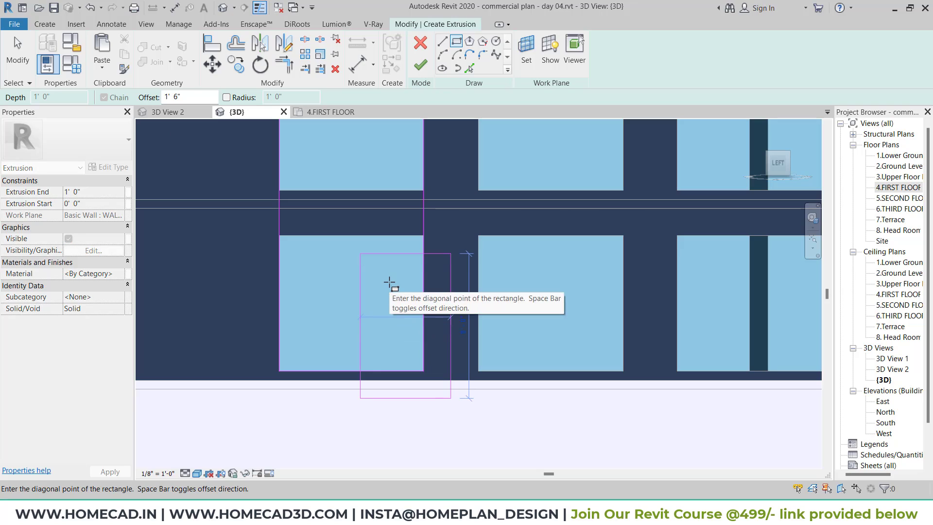
{"action": "key", "text": "Escape"}
{"action": "key", "text": "Escape"}
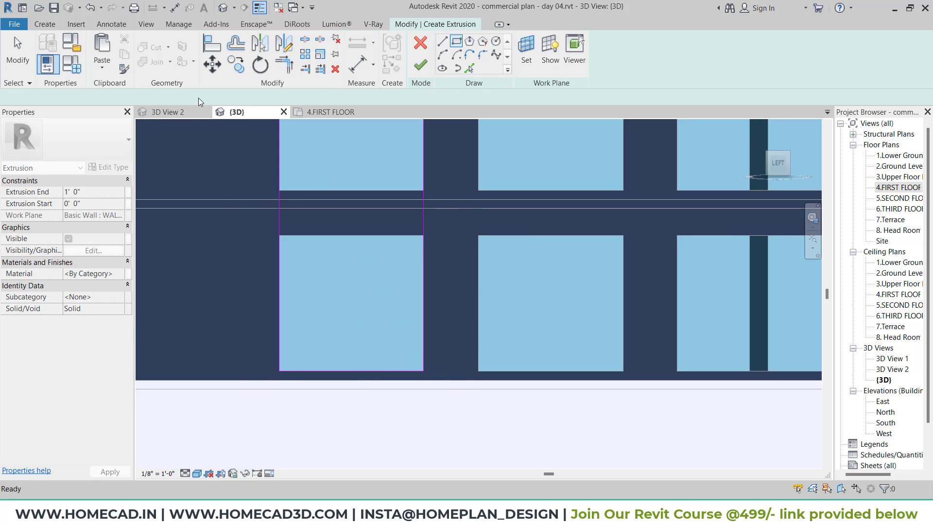
Step: Sketch an outer rectangle around the rearmost window column with a 1' offset from the inner rectangle
{"action": "left_click_drag", "start_coordinate": [202, 96], "coordinate": [131, 96]}
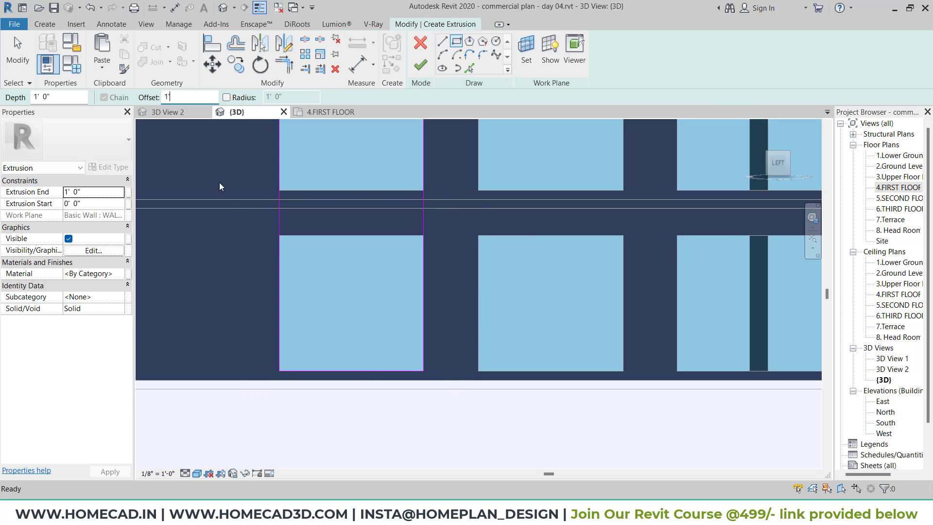
{"action": "type", "text": "1"}
{"action": "key", "text": "Return"}
{"action": "scroll", "coordinate": [388, 301], "scroll_direction": "down", "scroll_amount": 3}
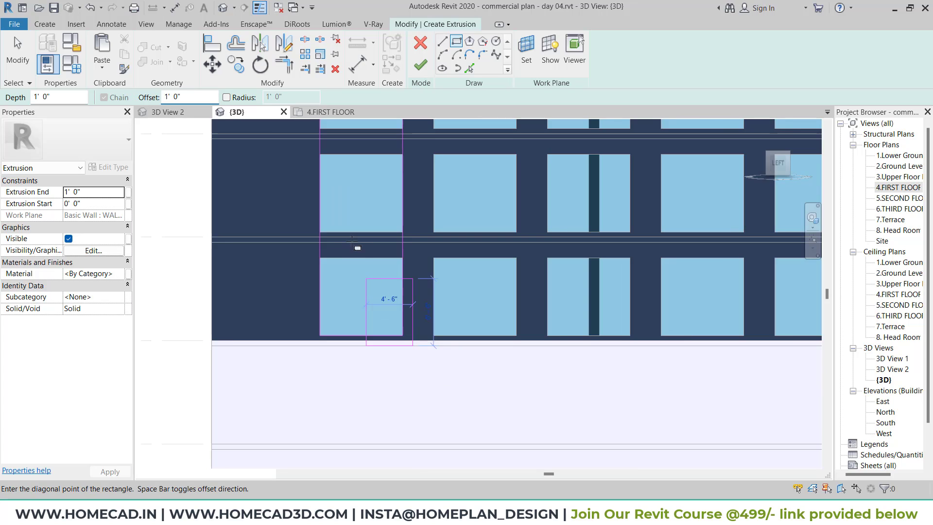
{"action": "left_click", "coordinate": [397, 341]}
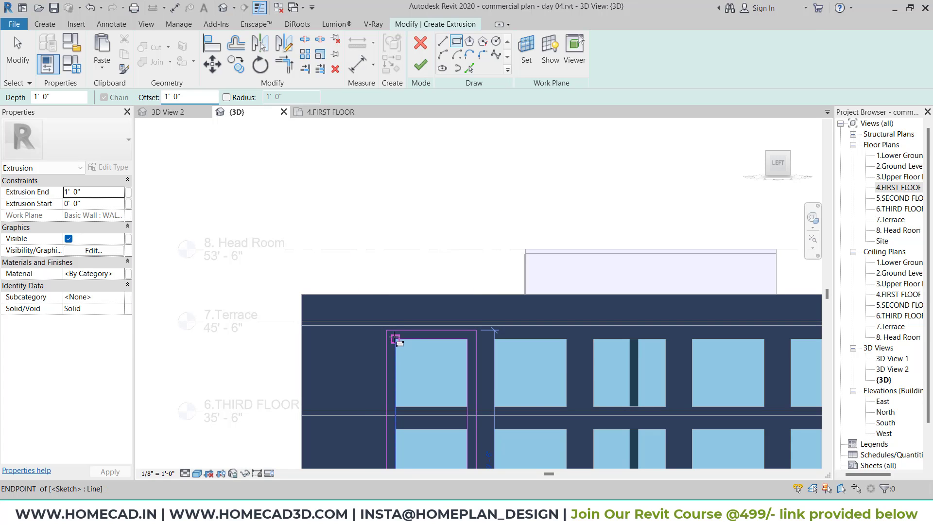
{"action": "key", "text": "Escape"}
Step: Copy the inner and outer frame rectangles to each of the other seven window columns on the left side wall
{"action": "scroll", "coordinate": [377, 304], "scroll_direction": "down", "scroll_amount": 2}
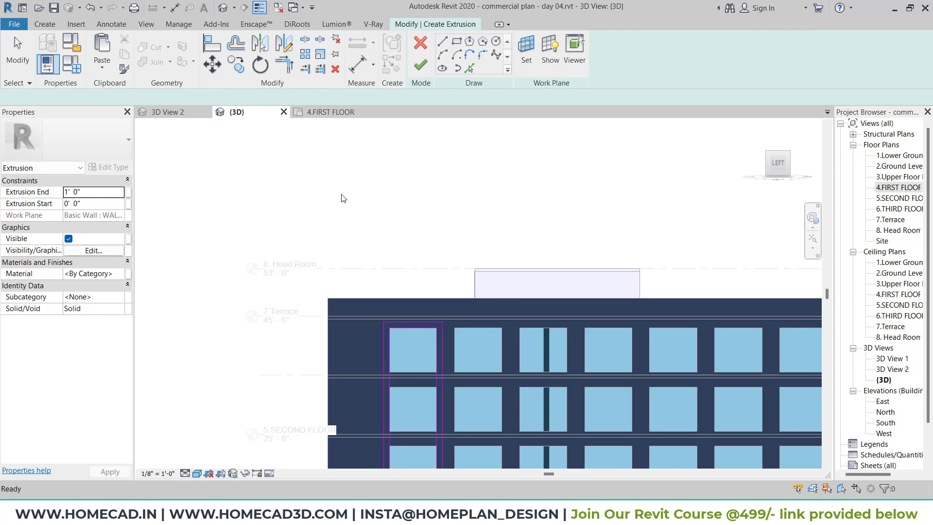
{"action": "middle_click_drag", "start_coordinate": [361, 216], "coordinate": [326, 135]}
{"action": "left_click_drag", "start_coordinate": [326, 172], "coordinate": [444, 485]}
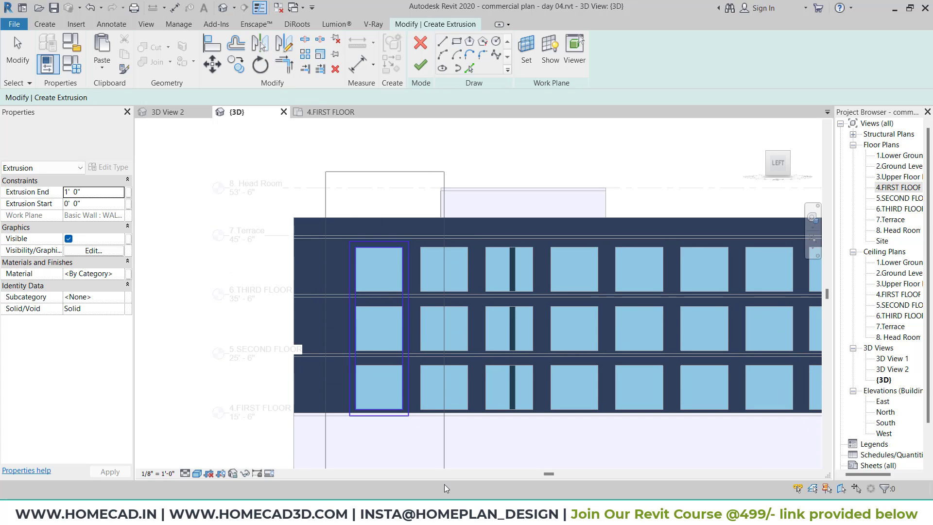
{"action": "key", "text": "m"}
{"action": "key", "text": "v"}
{"action": "scroll", "coordinate": [360, 249], "scroll_direction": "up", "scroll_amount": 5}
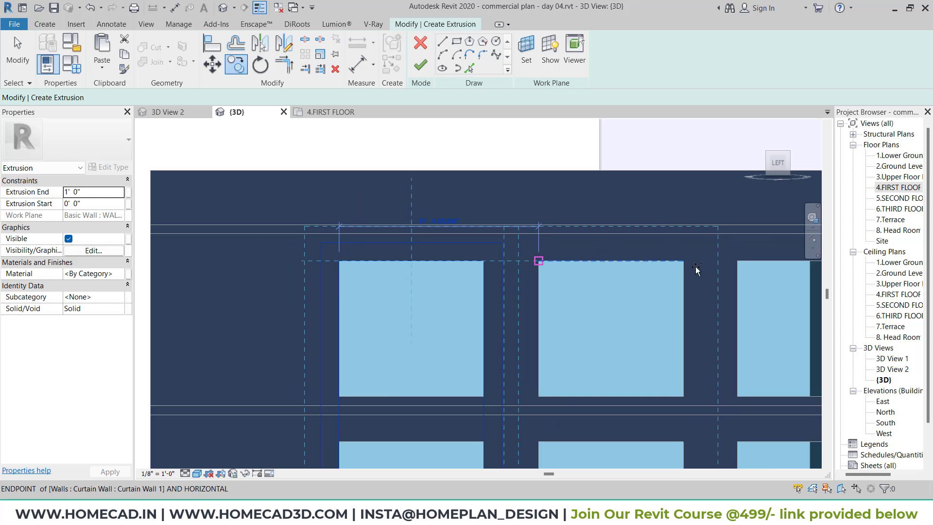
{"action": "left_click", "coordinate": [539, 261]}
{"action": "middle_click_drag", "start_coordinate": [527, 273], "coordinate": [223, 273]}
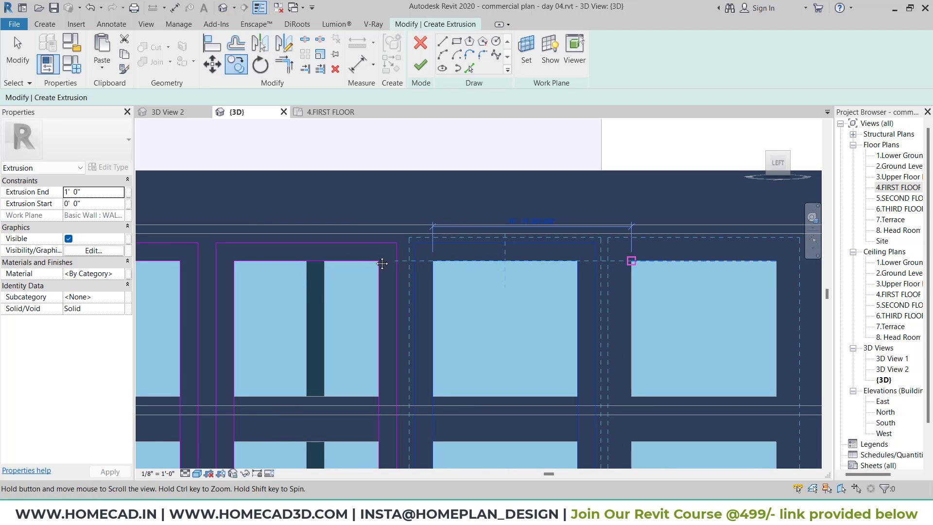
{"action": "middle_click_drag", "start_coordinate": [382, 264], "coordinate": [211, 253]}
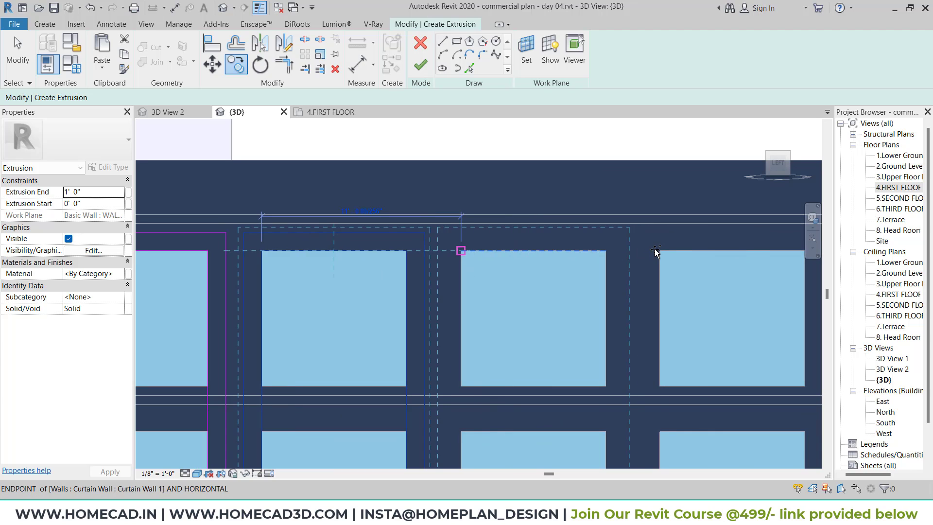
{"action": "scroll", "coordinate": [608, 251], "scroll_direction": "down", "scroll_amount": 4}
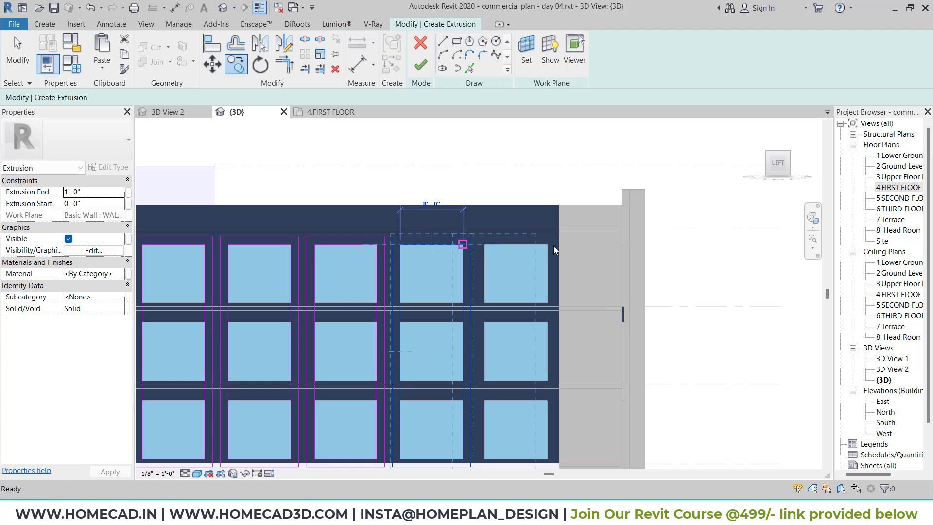
Step: Finish the window frame extrusion and assign it the 01 gray acp panel material
{"action": "left_click", "coordinate": [421, 65]}
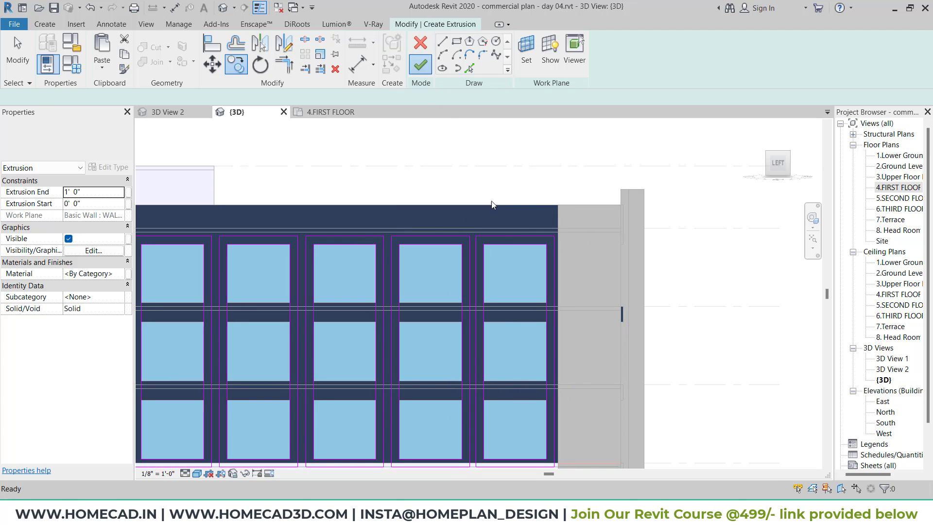
{"action": "middle_click_drag", "start_coordinate": [523, 301], "coordinate": [515, 320], "text": "shift"}
{"action": "middle_click_drag", "start_coordinate": [516, 321], "coordinate": [571, 301]}
{"action": "left_click", "coordinate": [120, 273]}
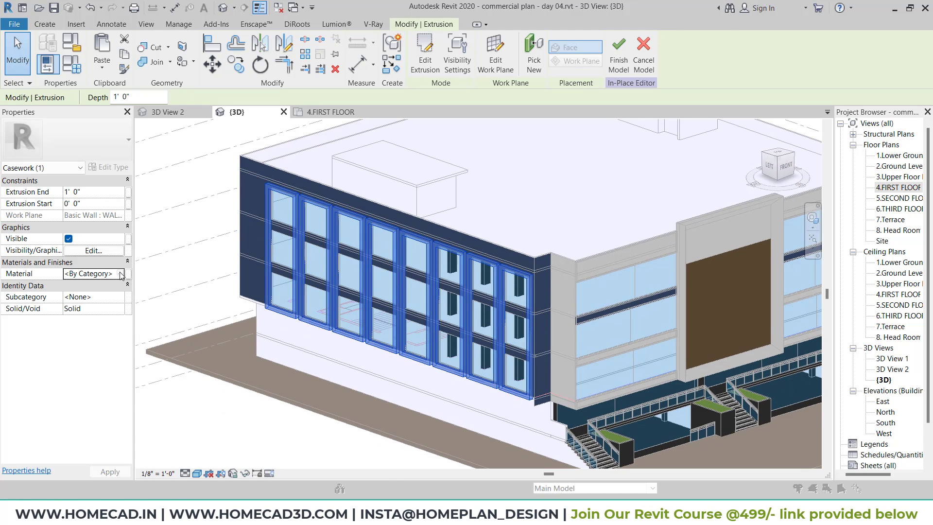
{"action": "left_click", "coordinate": [121, 274]}
{"action": "left_click", "coordinate": [408, 122]}
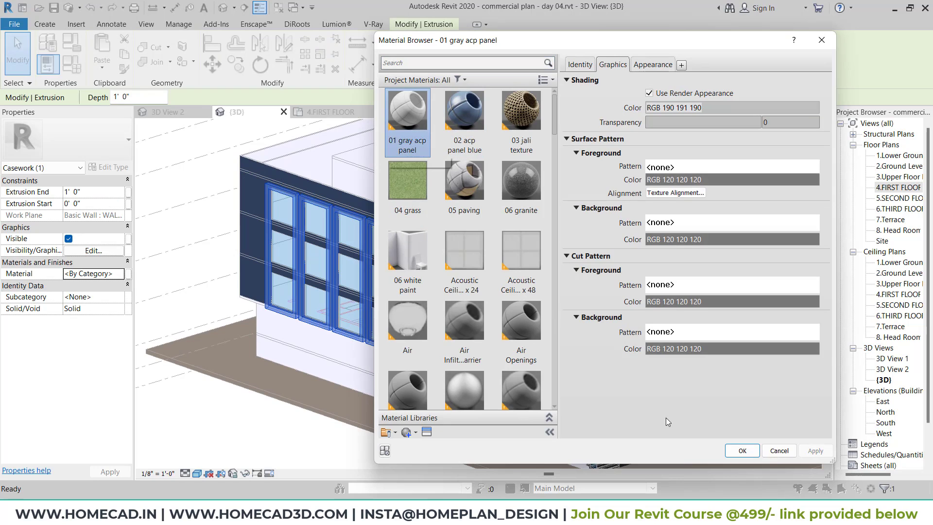
{"action": "left_click", "coordinate": [738, 451]}
{"action": "key", "text": "Escape"}
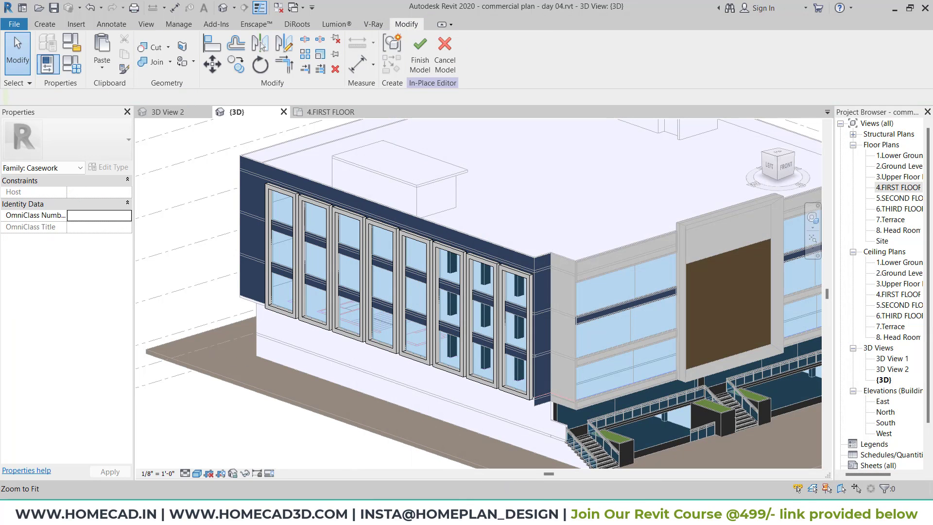
Step: In the 4.FIRST FLOOR plan, copy the frame extrusion unconstrained to the opposite side wall's outer face, and return to the 3D view
{"action": "double_click", "coordinate": [910, 190]}
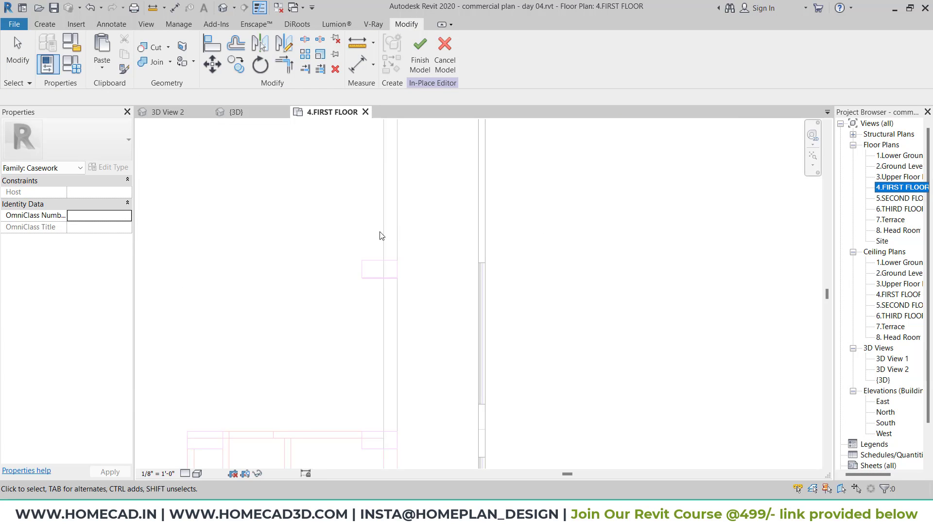
{"action": "scroll", "coordinate": [365, 295], "scroll_direction": "down", "scroll_amount": 5}
{"action": "scroll", "coordinate": [357, 262], "scroll_direction": "up", "scroll_amount": 3}
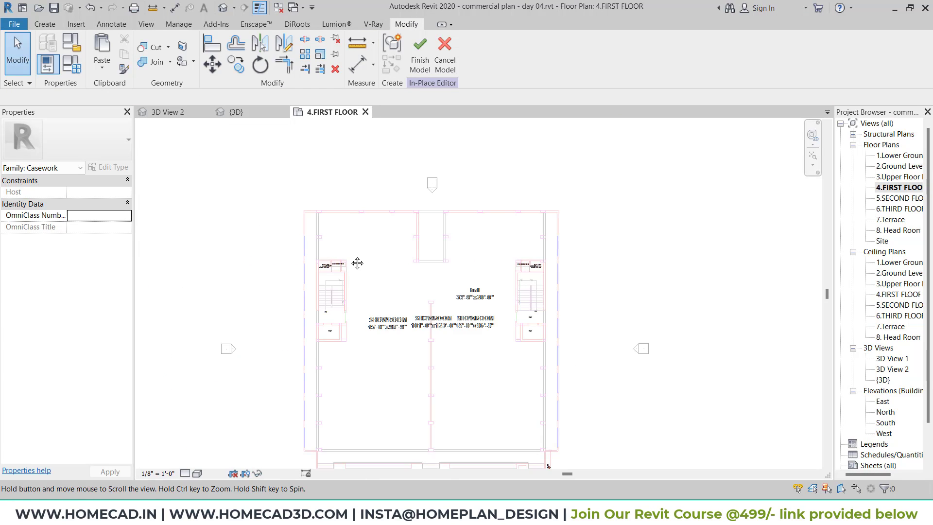
{"action": "scroll", "coordinate": [291, 229], "scroll_direction": "up", "scroll_amount": 2}
{"action": "left_click", "coordinate": [285, 217]}
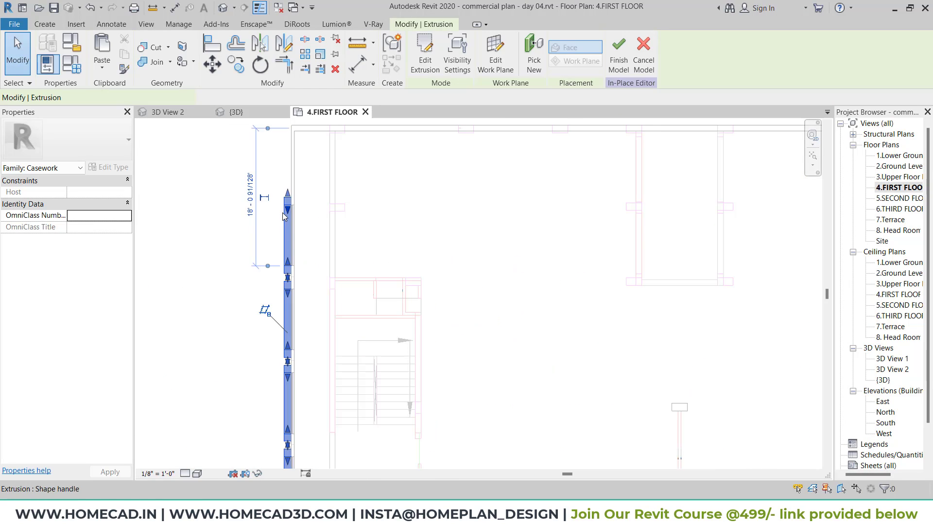
{"action": "scroll", "coordinate": [280, 204], "scroll_direction": "up", "scroll_amount": 1}
{"action": "scroll", "coordinate": [280, 204], "scroll_direction": "up", "scroll_amount": 1}
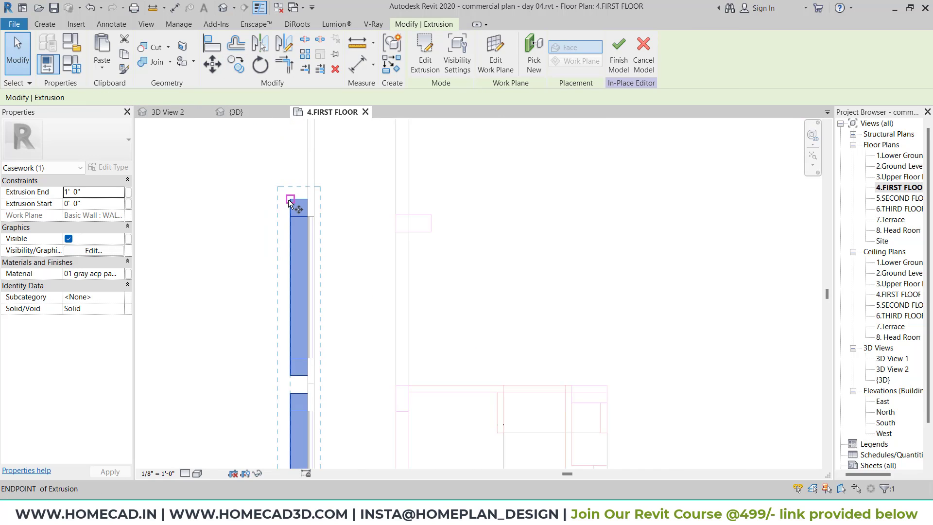
{"action": "key", "text": "c"}
{"action": "key", "text": "o"}
{"action": "left_click", "coordinate": [290, 216]}
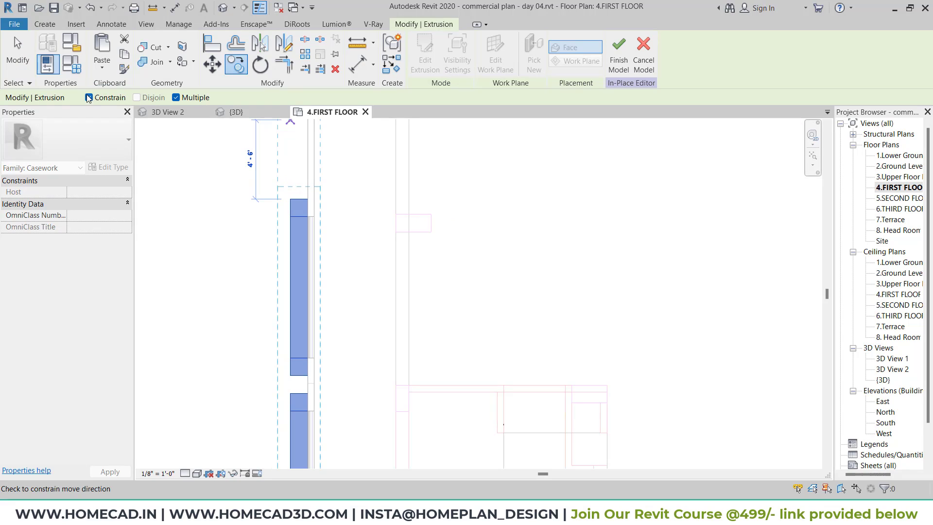
{"action": "scroll", "coordinate": [544, 202], "scroll_direction": "down", "scroll_amount": 4}
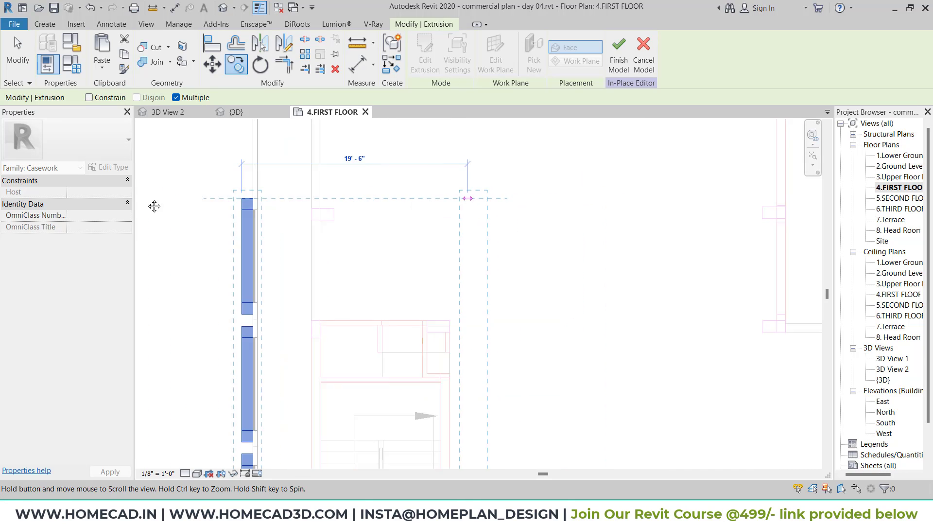
{"action": "scroll", "coordinate": [462, 209], "scroll_direction": "up", "scroll_amount": 5}
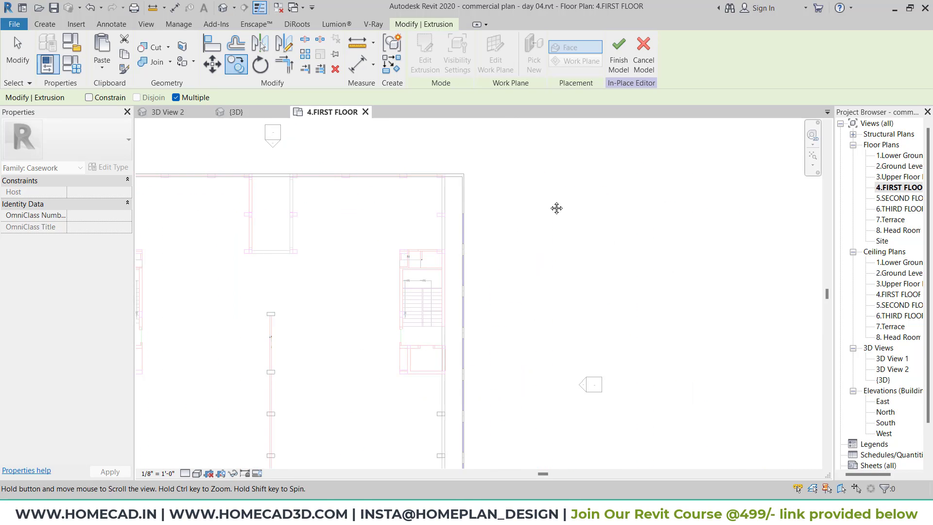
{"action": "scroll", "coordinate": [381, 225], "scroll_direction": "up", "scroll_amount": 2}
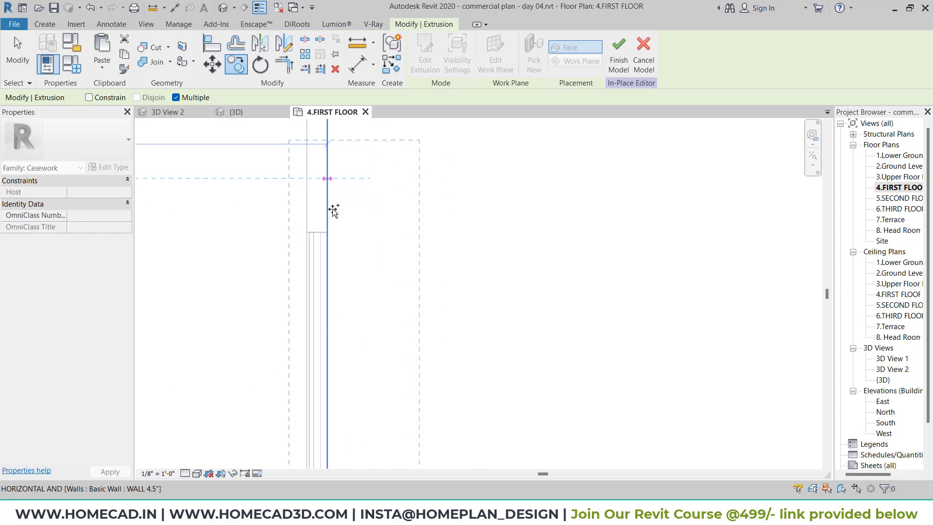
{"action": "left_click", "coordinate": [333, 209]}
{"action": "scroll", "coordinate": [403, 231], "scroll_direction": "down", "scroll_amount": 3}
{"action": "left_click", "coordinate": [223, 13]}
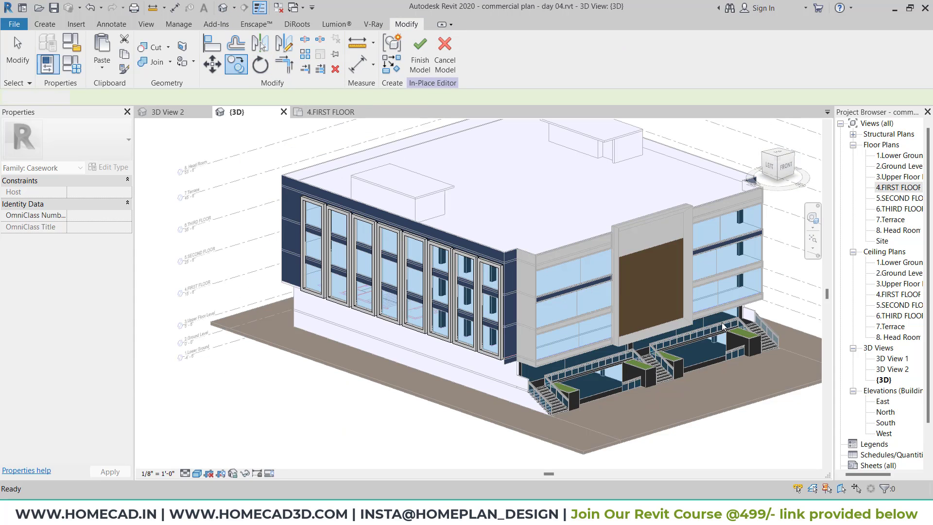
Step: Finish the in-place model containing the window frames on both side walls
{"action": "scroll", "coordinate": [723, 327], "scroll_direction": "down", "scroll_amount": 3}
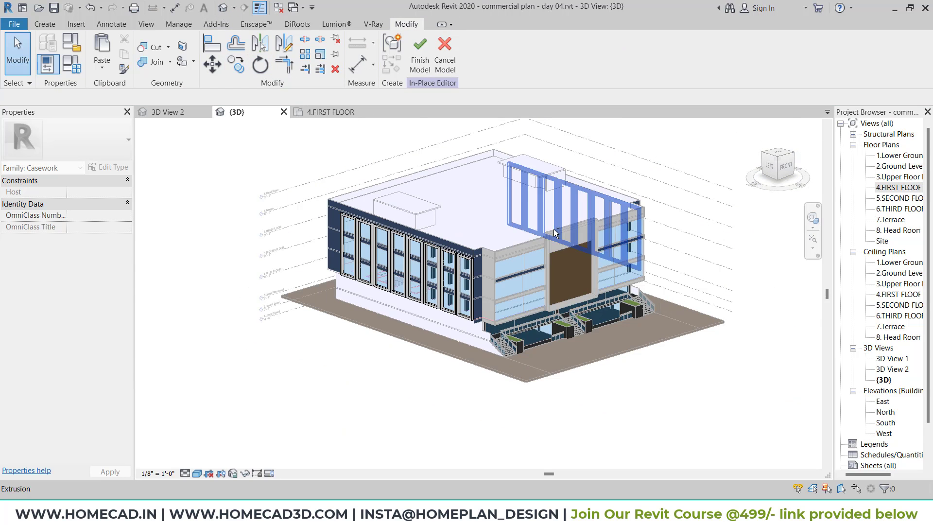
{"action": "middle_click_drag", "start_coordinate": [554, 229], "coordinate": [573, 263], "text": "shift"}
{"action": "scroll", "coordinate": [494, 328], "scroll_direction": "up", "scroll_amount": 3}
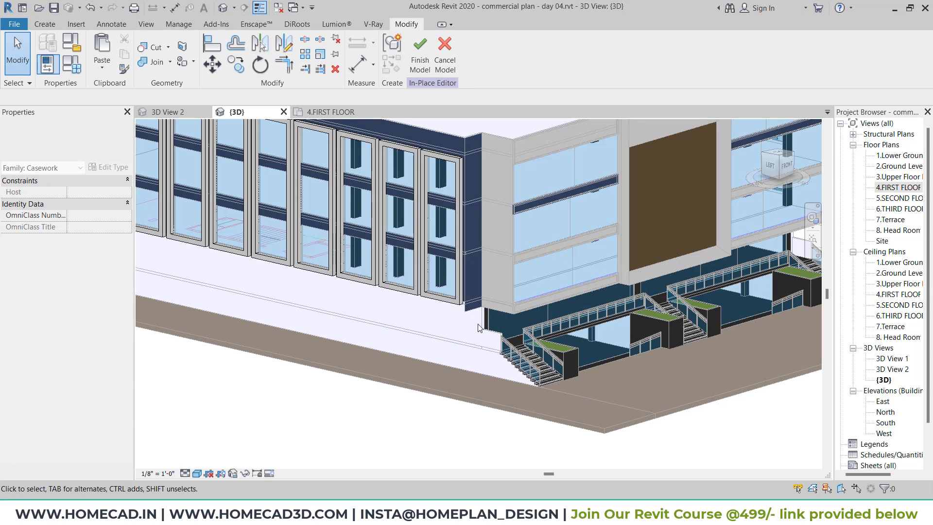
{"action": "left_click", "coordinate": [418, 59]}
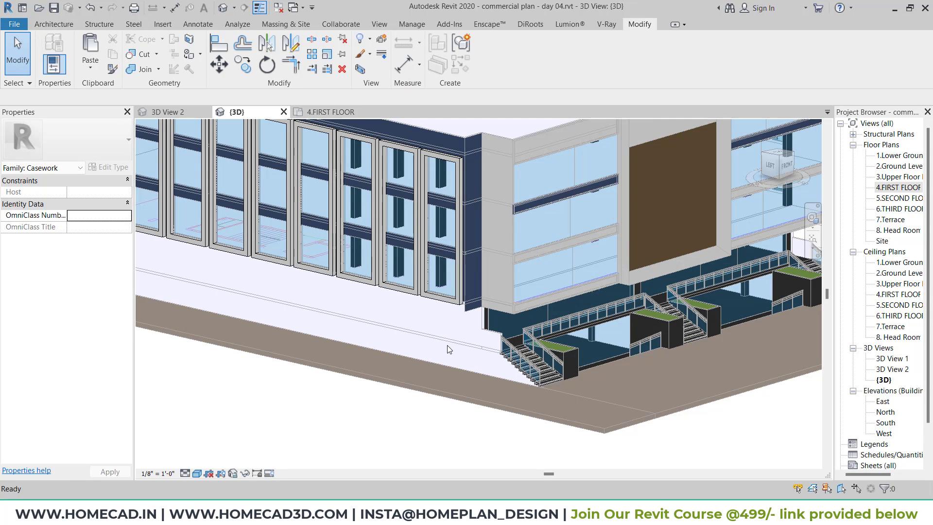
{"action": "scroll", "coordinate": [447, 345], "scroll_direction": "down", "scroll_amount": 2}
{"action": "scroll", "coordinate": [450, 350], "scroll_direction": "down", "scroll_amount": 1}
{"action": "middle_click_drag", "start_coordinate": [639, 342], "coordinate": [599, 298]}
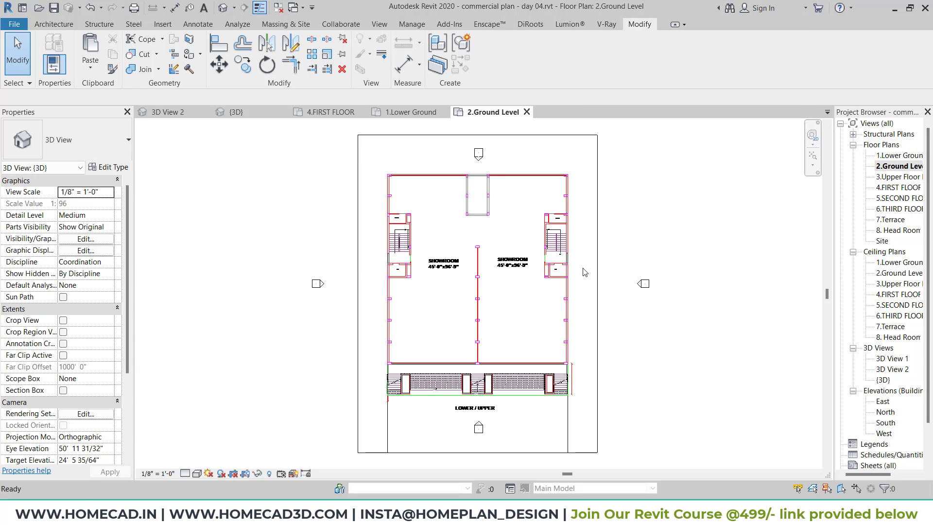
Step: In the 2.Ground Level plan, start a new wall using the Generic - 12" Masonry type
{"action": "left_click", "coordinate": [52, 26]}
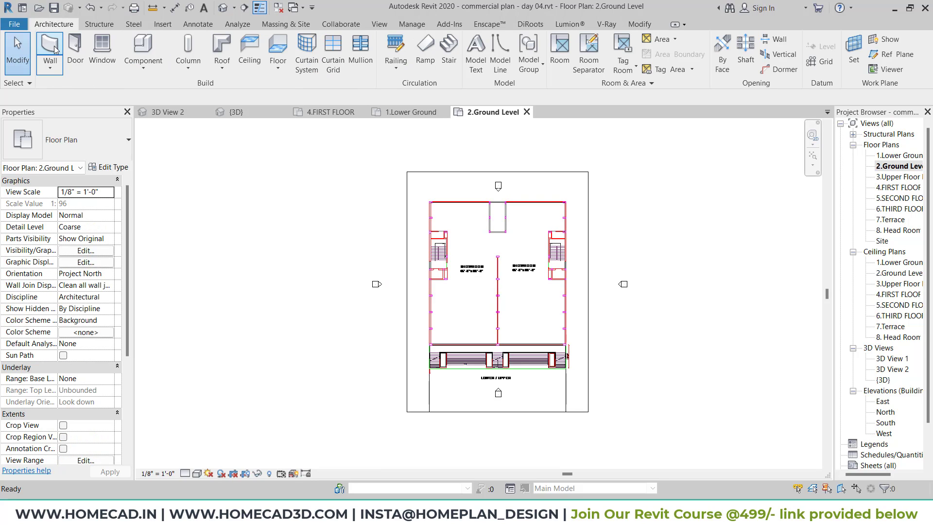
{"action": "key", "text": "w"}
{"action": "key", "text": "a"}
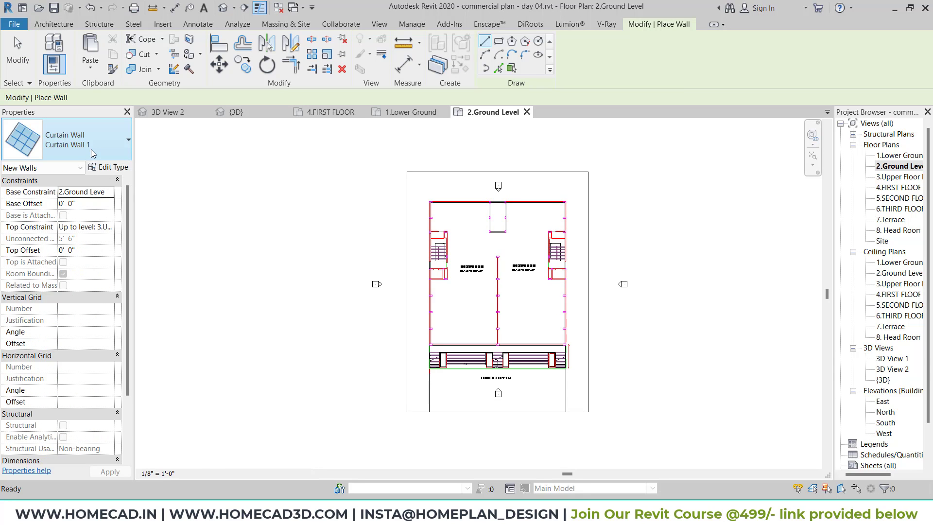
{"action": "left_click", "coordinate": [94, 153]}
{"action": "scroll", "coordinate": [100, 240], "scroll_direction": "up", "scroll_amount": 3}
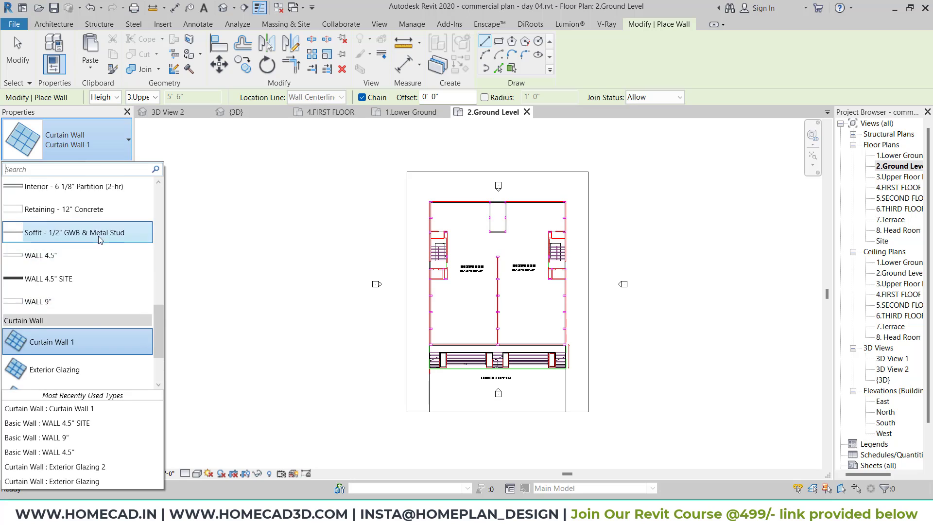
{"action": "scroll", "coordinate": [100, 240], "scroll_direction": "up", "scroll_amount": 6}
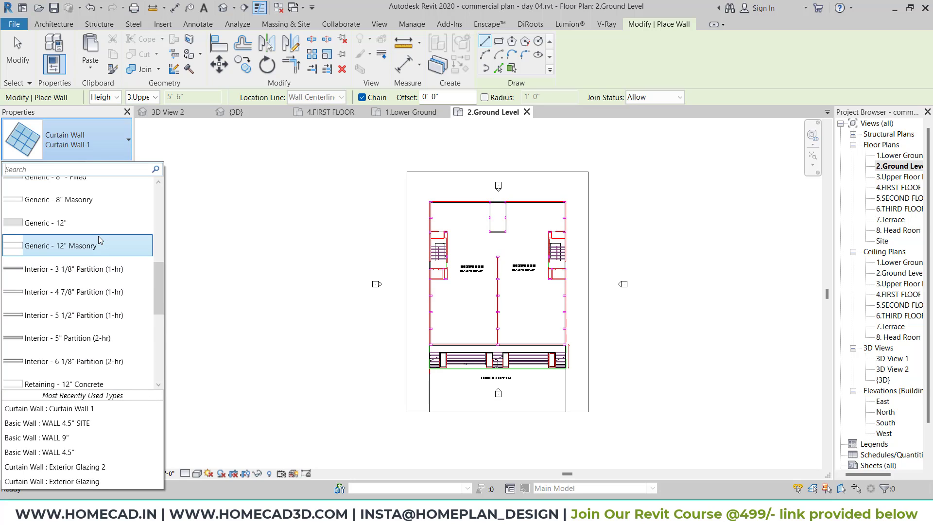
{"action": "scroll", "coordinate": [89, 248], "scroll_direction": "up", "scroll_amount": 1}
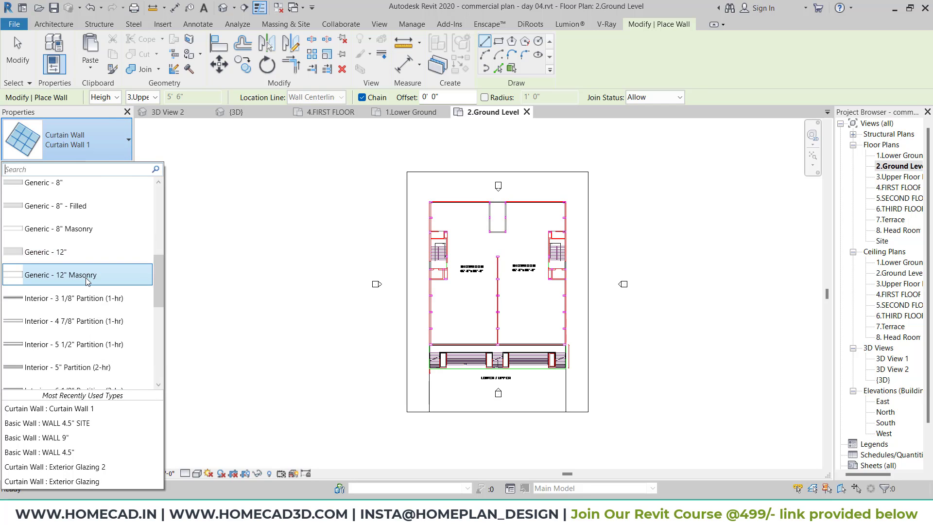
{"action": "left_click", "coordinate": [87, 279]}
Step: Set the new wall's top constraint to Unconnected and its unconnected height to 5'
{"action": "left_click", "coordinate": [93, 250]}
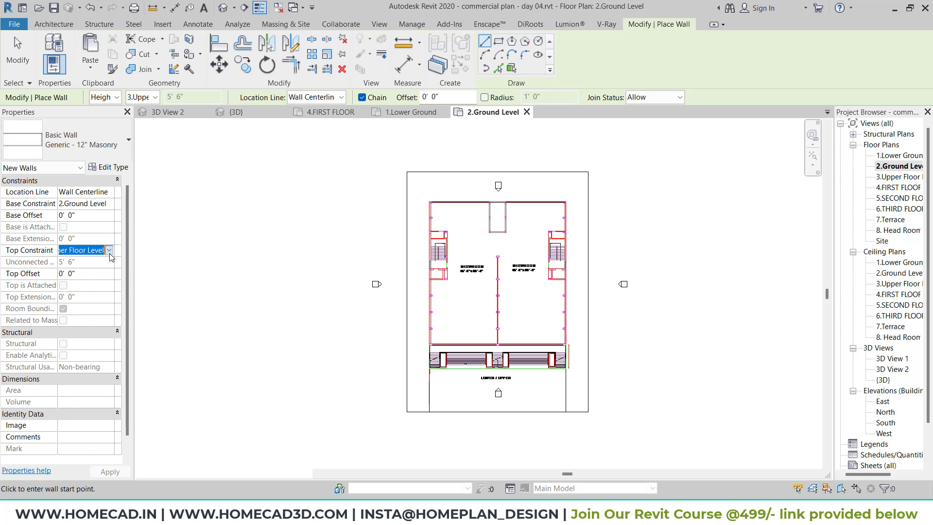
{"action": "left_click", "coordinate": [109, 250]}
{"action": "left_click", "coordinate": [96, 263]}
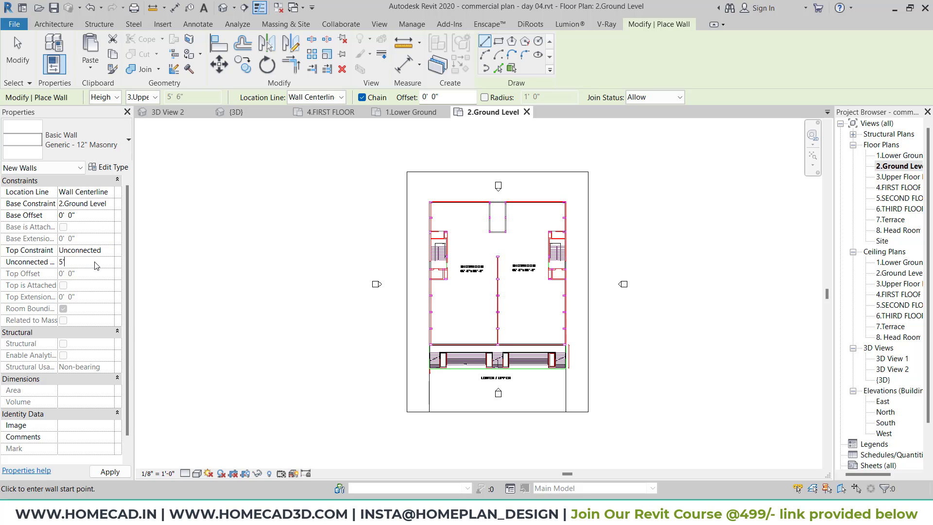
{"action": "left_click", "coordinate": [97, 265]}
{"action": "type", "text": "5"}
{"action": "key", "text": "Return"}
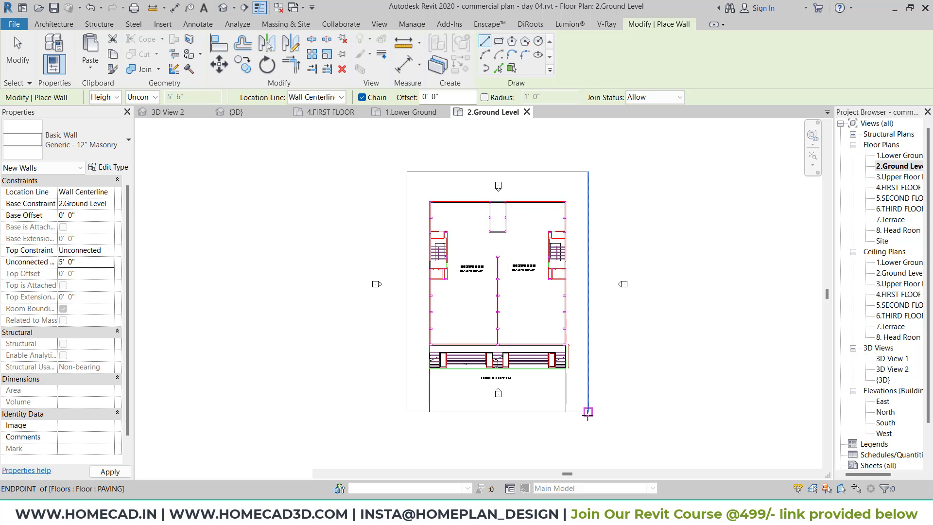
{"action": "left_click", "coordinate": [588, 412]}
{"action": "scroll", "coordinate": [583, 279], "scroll_direction": "up", "scroll_amount": 3}
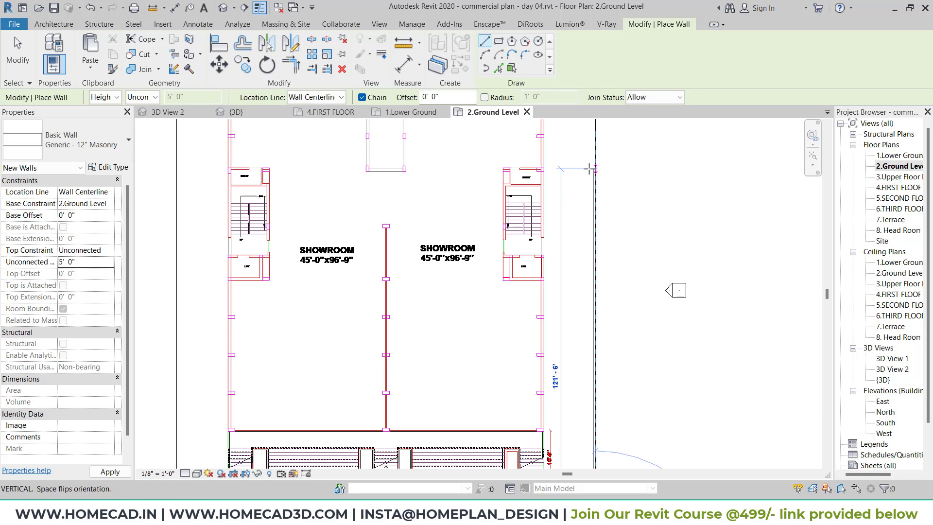
{"action": "key", "text": "Escape"}
{"action": "key", "text": "Escape"}
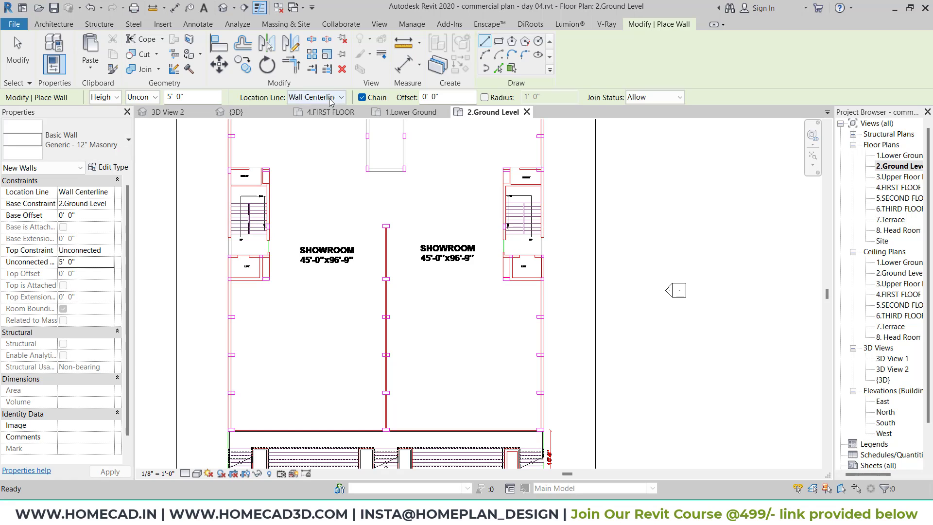
Step: Set the location line to Finish Face: Exterior and draw the wall along the paving's right edge from front corner to rear corner
{"action": "left_click", "coordinate": [316, 97]}
{"action": "left_click", "coordinate": [311, 126]}
{"action": "middle_click_drag", "start_coordinate": [598, 343], "coordinate": [589, 231]}
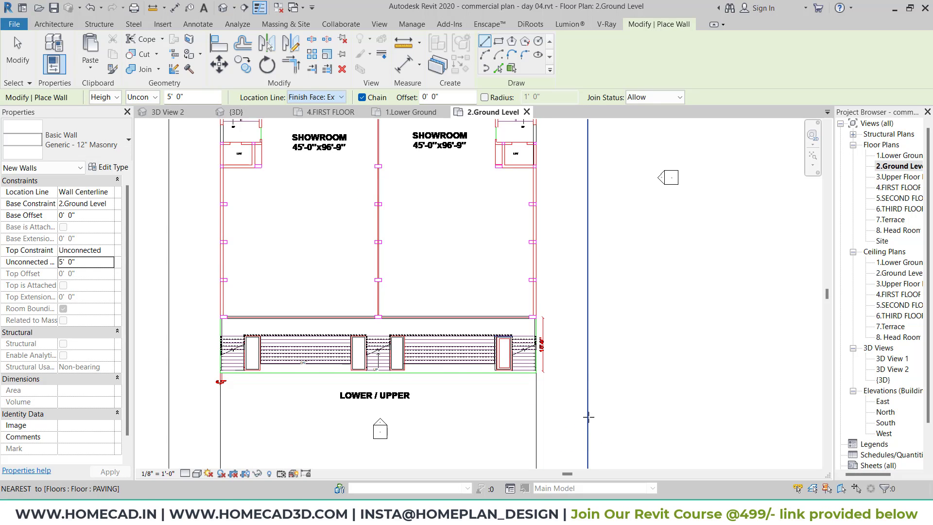
{"action": "middle_click_drag", "start_coordinate": [587, 398], "coordinate": [577, 277]}
{"action": "left_click", "coordinate": [569, 351]}
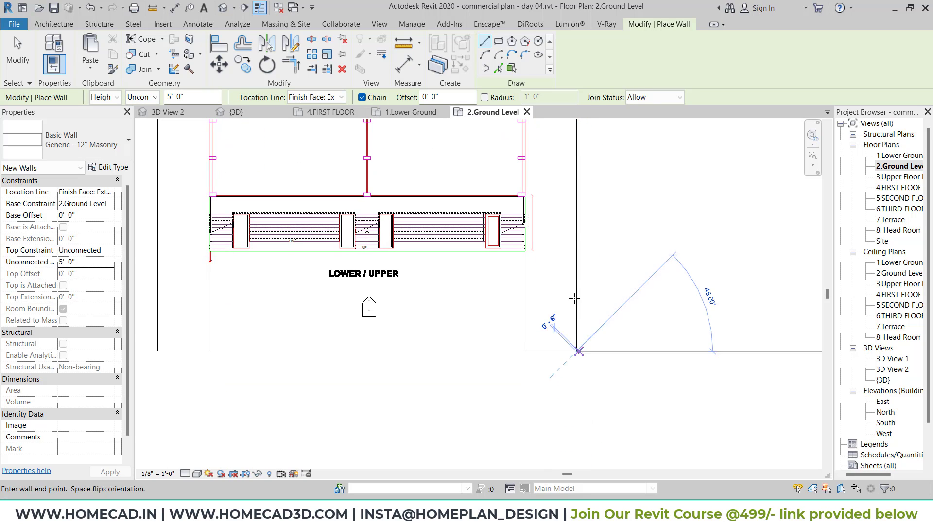
{"action": "scroll", "coordinate": [622, 374], "scroll_direction": "down", "scroll_amount": 4}
{"action": "left_click", "coordinate": [582, 259]}
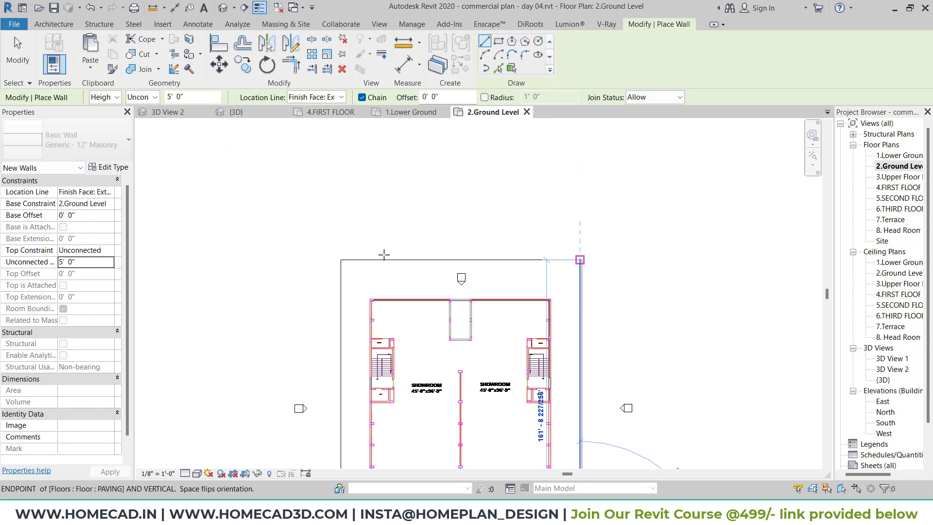
Step: Continue the boundary wall along the paving's rear and left edges to its front left corner
{"action": "left_click", "coordinate": [341, 259]}
{"action": "middle_click_drag", "start_coordinate": [359, 328], "coordinate": [441, 183]}
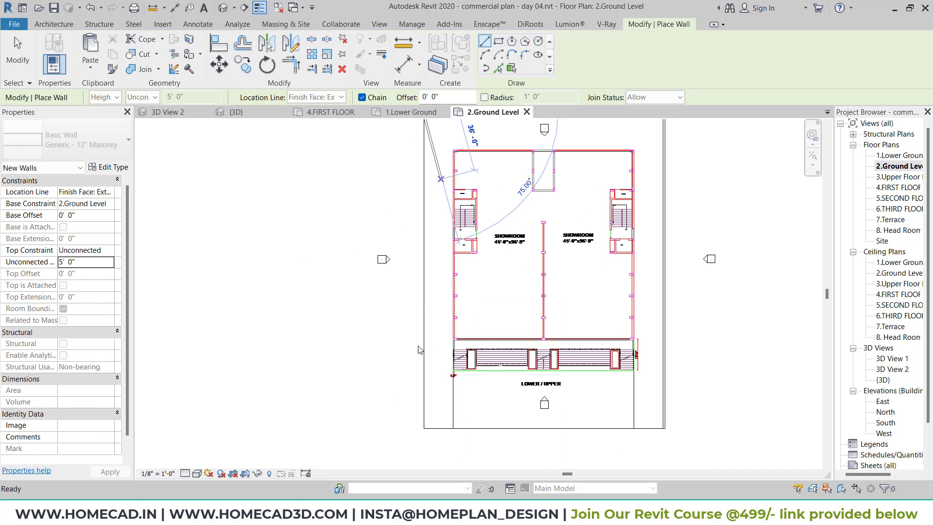
{"action": "middle_click_drag", "start_coordinate": [407, 417], "coordinate": [409, 411]}
{"action": "left_click", "coordinate": [426, 423]}
{"action": "scroll", "coordinate": [425, 423], "scroll_direction": "down", "scroll_amount": 4}
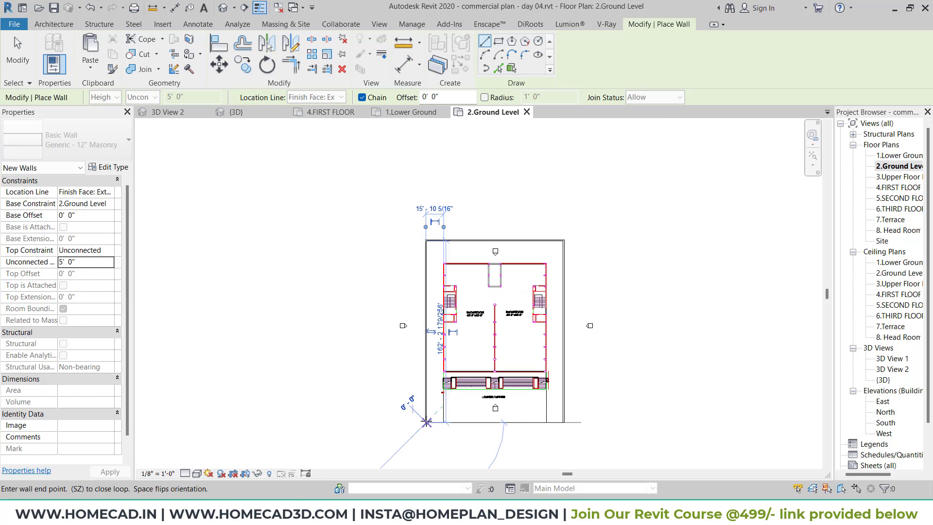
Step: Extend walls straight outward from both front paving corners, the right one about 304' long, and check them in the 3D view
{"action": "left_click", "coordinate": [225, 421]}
{"action": "key", "text": "Escape"}
{"action": "key", "text": "Escape"}
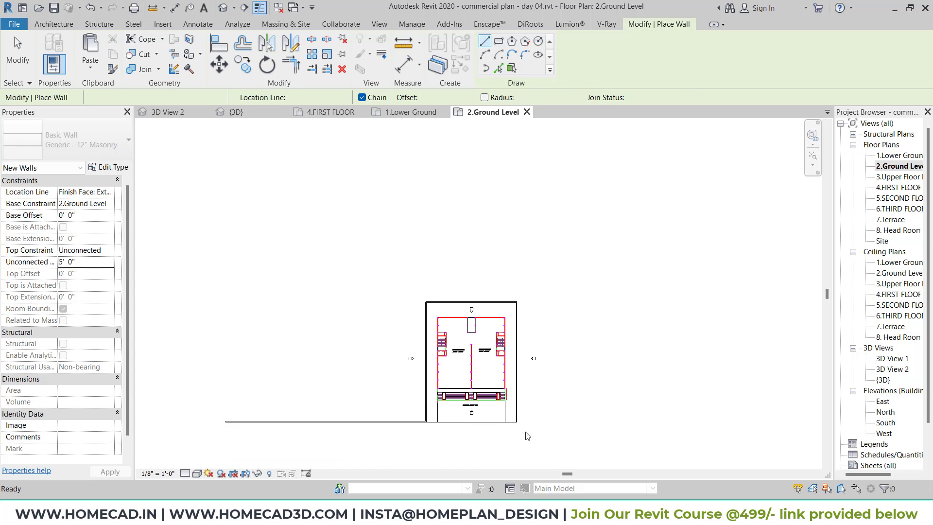
{"action": "left_click", "coordinate": [516, 422]}
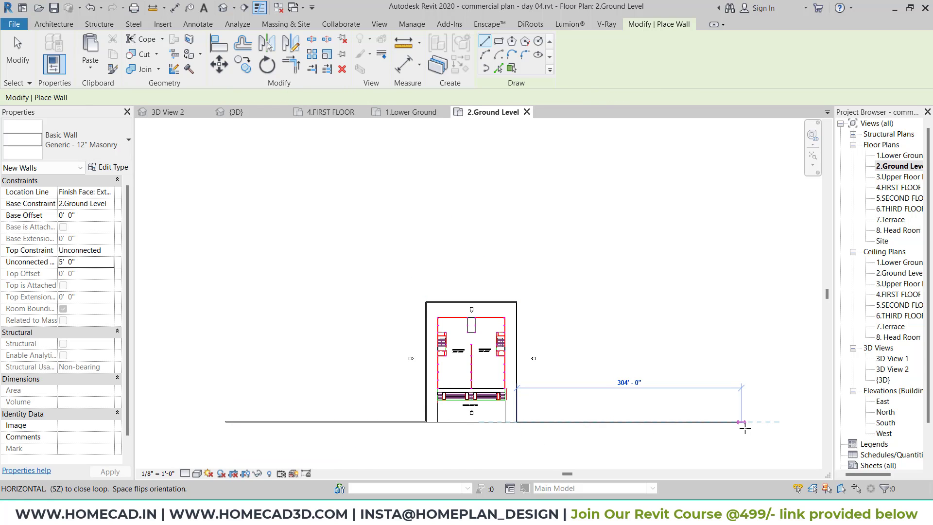
{"action": "key", "text": "Escape"}
{"action": "key", "text": "Escape"}
{"action": "left_click", "coordinate": [236, 112]}
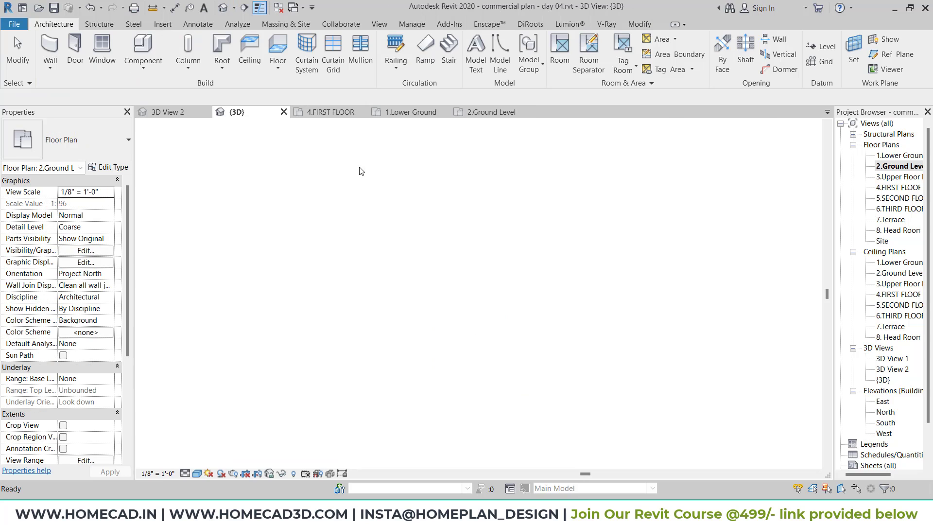
{"action": "scroll", "coordinate": [498, 324], "scroll_direction": "down", "scroll_amount": 2}
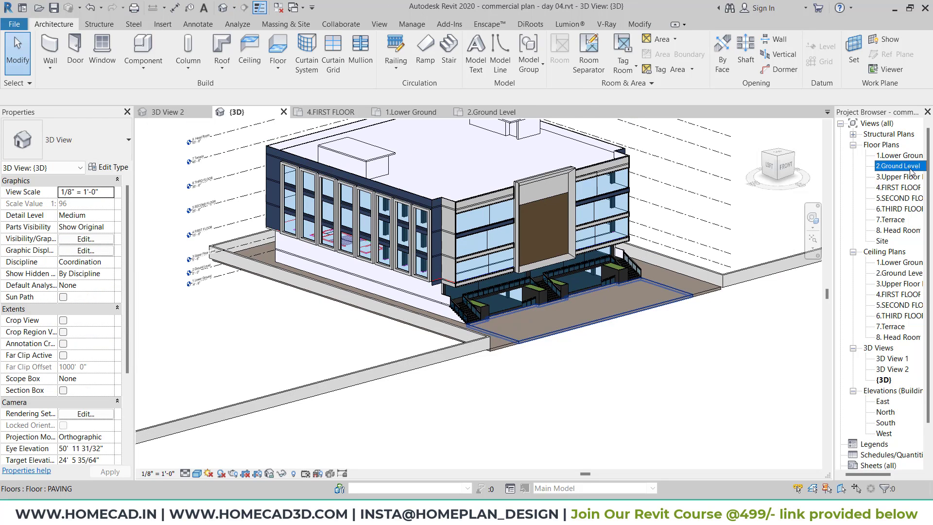
Step: Start a floor in the 2.Ground Level plan and duplicate the FLOOR 6" type as FLOOR 12" footpath
{"action": "double_click", "coordinate": [909, 169]}
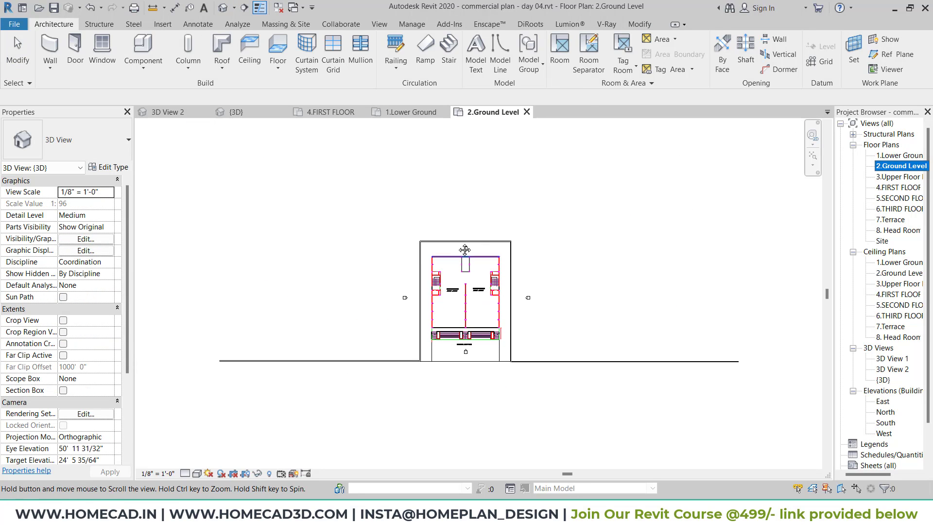
{"action": "left_click", "coordinate": [274, 51]}
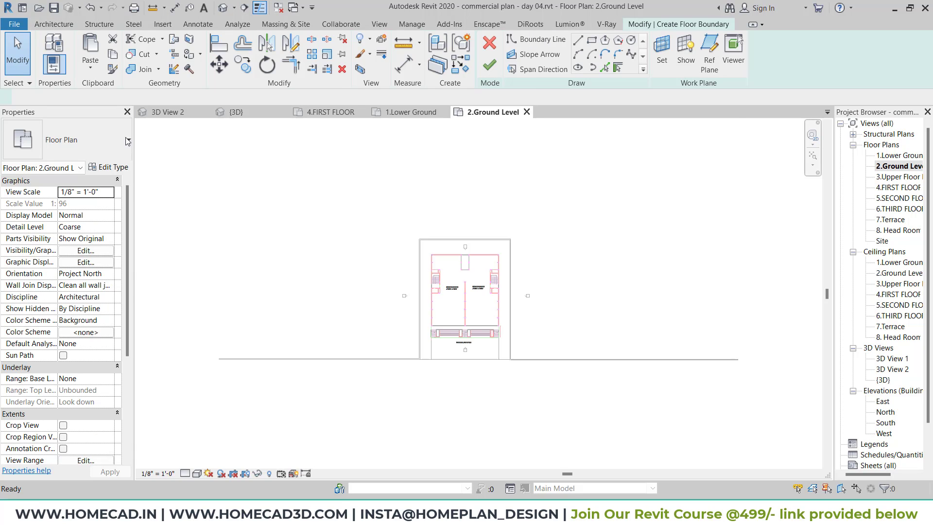
{"action": "left_click", "coordinate": [103, 169]}
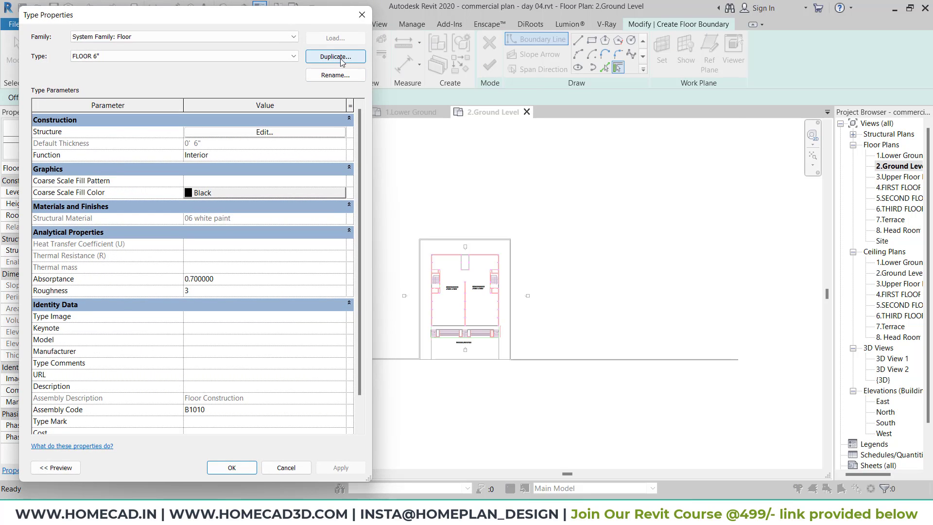
{"action": "left_click", "coordinate": [335, 57]}
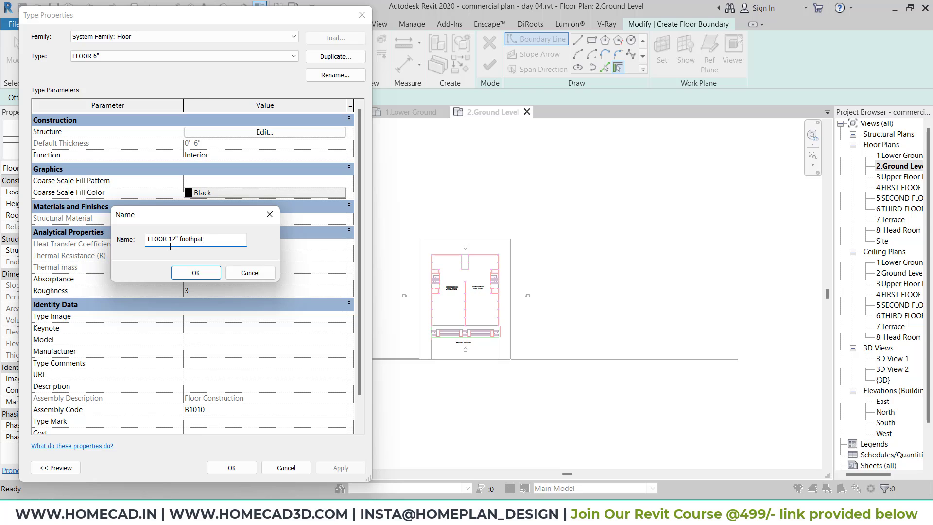
{"action": "left_click", "coordinate": [196, 273]}
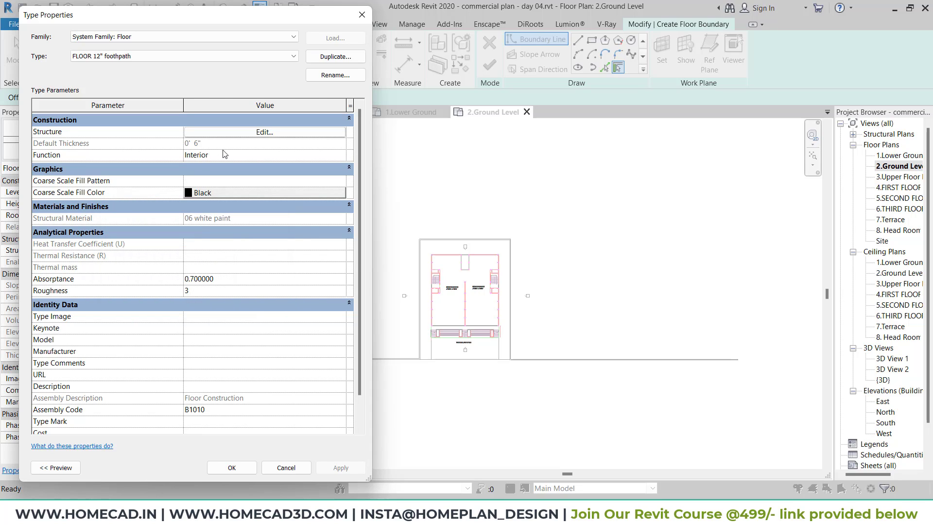
Step: Set the footpath floor type's structure layer thickness to 12" and apply the type
{"action": "left_click", "coordinate": [252, 133]}
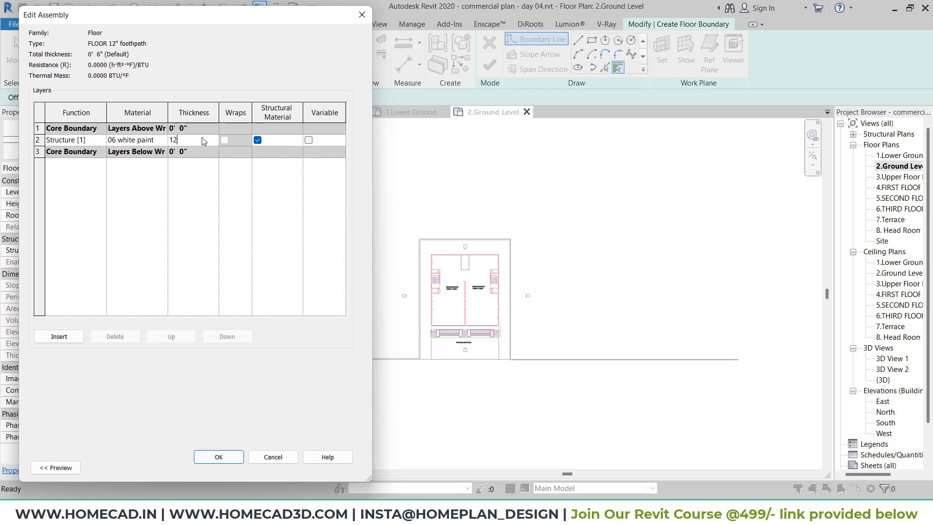
{"action": "left_click", "coordinate": [231, 460]}
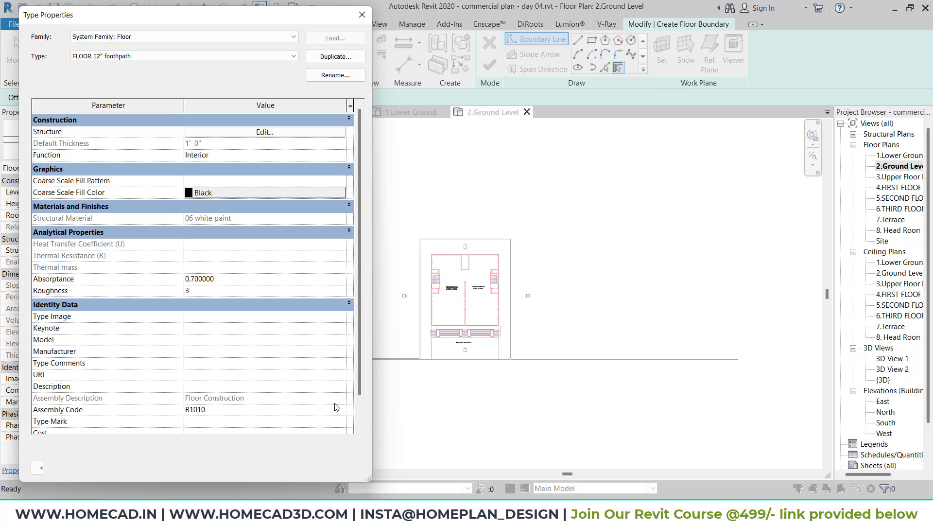
{"action": "key", "text": "Return"}
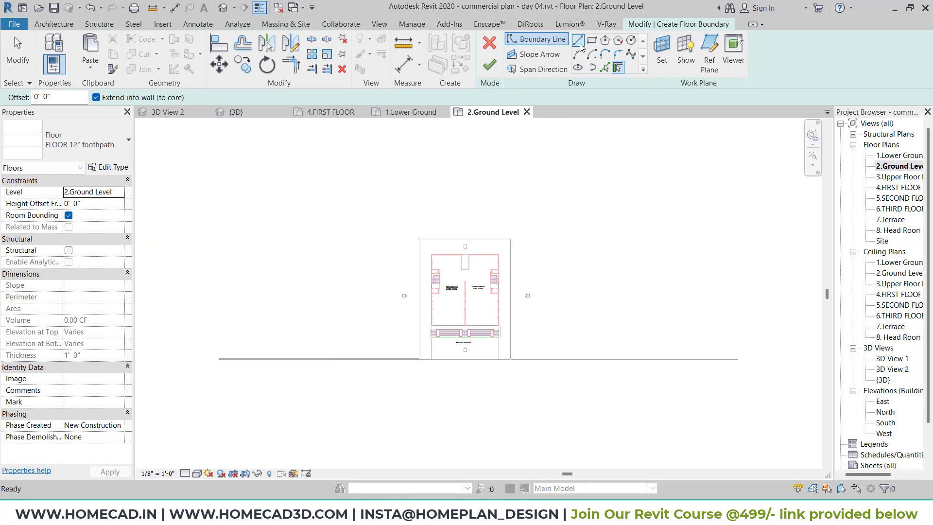
{"action": "left_click", "coordinate": [220, 359]}
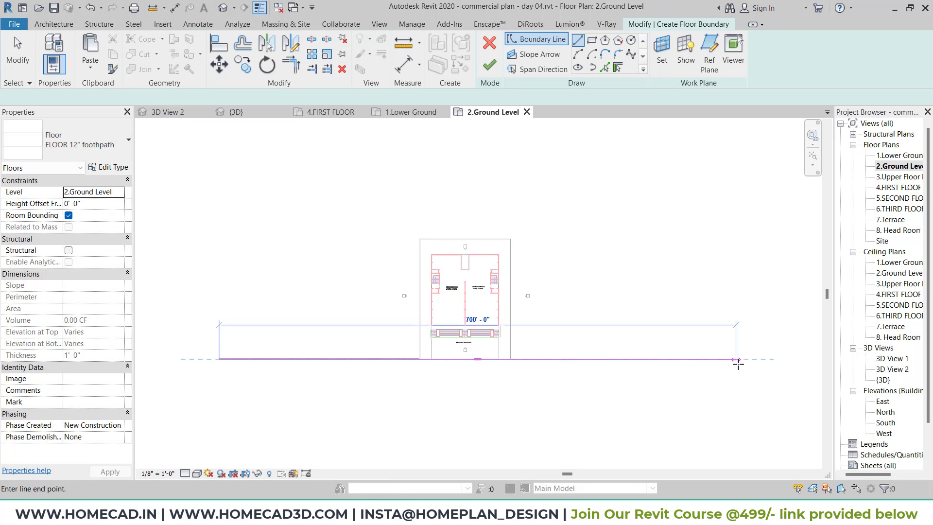
{"action": "scroll", "coordinate": [738, 359], "scroll_direction": "up", "scroll_amount": 4}
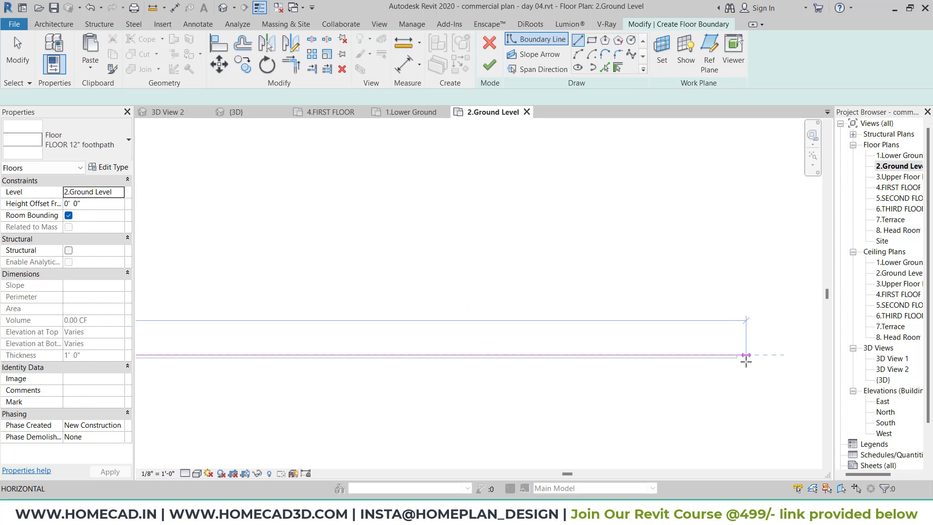
{"action": "key", "text": "Escape"}
{"action": "key", "text": "Escape"}
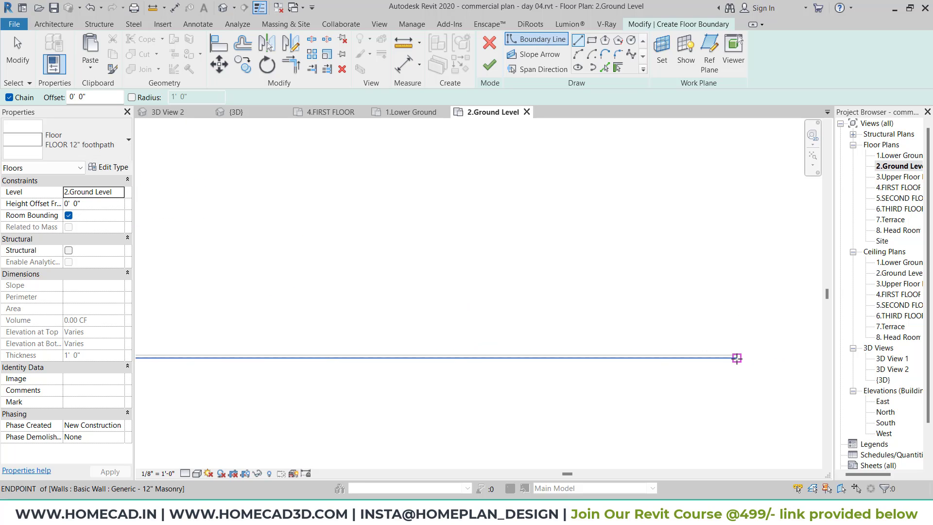
Step: Draw the footpath's long boundary edge along the front boundary wall, from its right end to its left end
{"action": "scroll", "coordinate": [397, 356], "scroll_direction": "down", "scroll_amount": 2}
{"action": "middle_click_drag", "start_coordinate": [165, 356], "coordinate": [445, 347]}
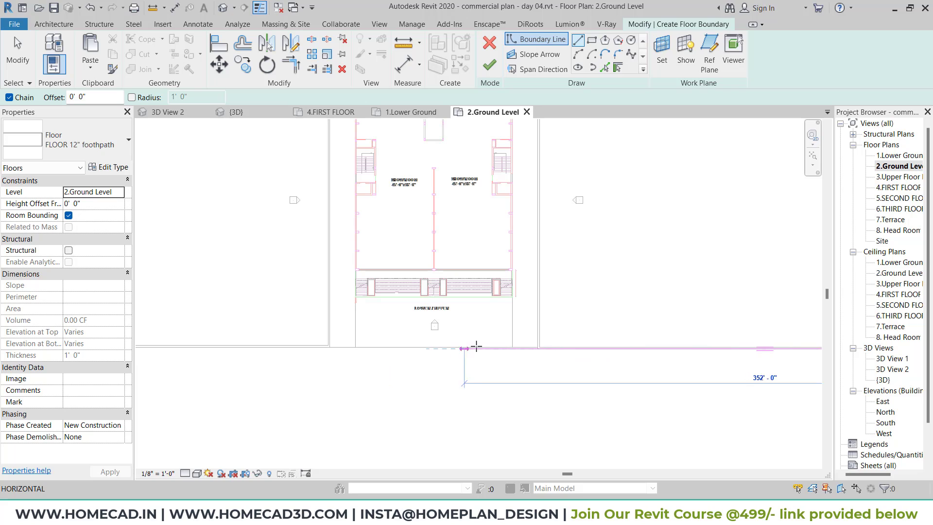
{"action": "scroll", "coordinate": [492, 349], "scroll_direction": "up", "scroll_amount": 3}
{"action": "scroll", "coordinate": [402, 350], "scroll_direction": "down", "scroll_amount": 2}
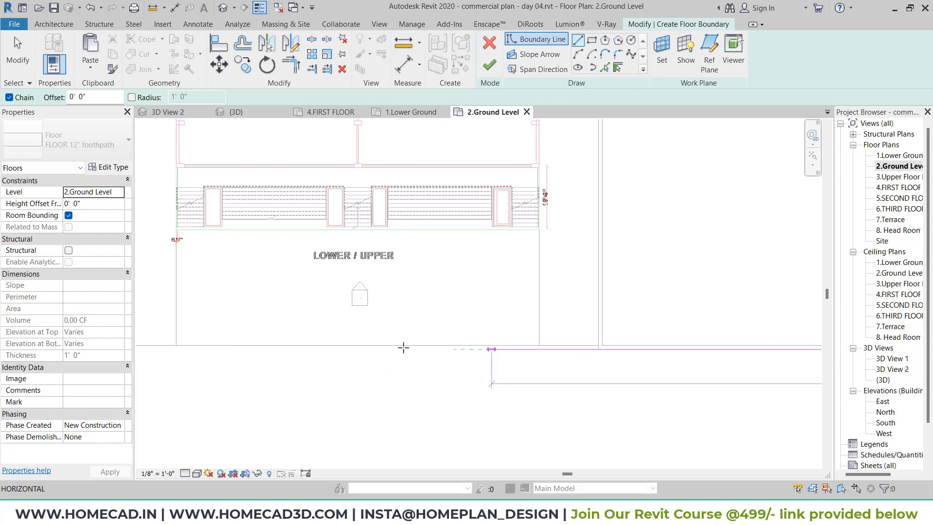
{"action": "middle_click_drag", "start_coordinate": [404, 348], "coordinate": [806, 334]}
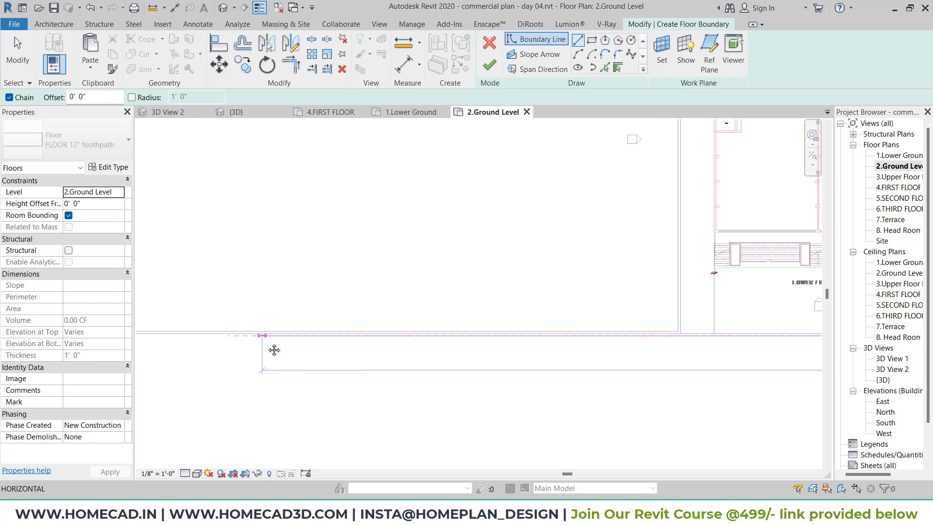
{"action": "middle_click_drag", "start_coordinate": [274, 350], "coordinate": [464, 351]}
{"action": "left_click", "coordinate": [256, 336]}
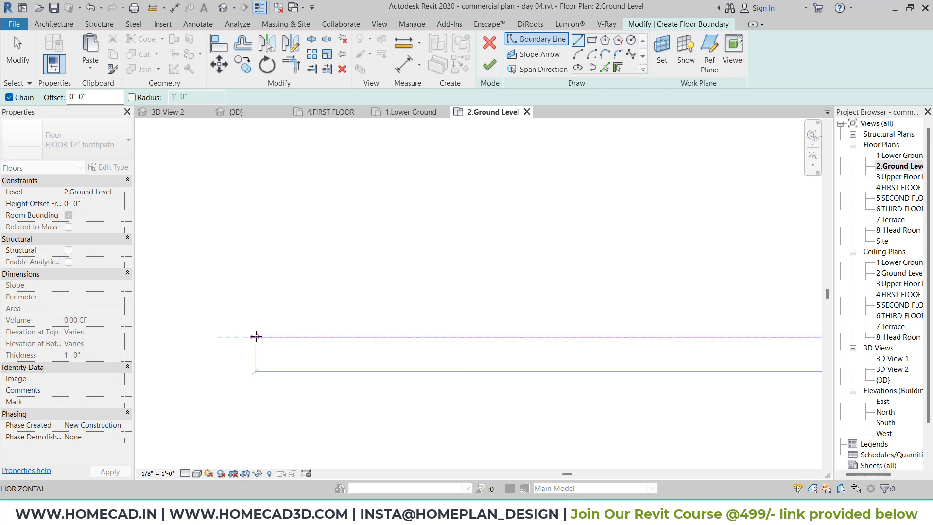
Step: Close the footpath boundary as a strip about 6' deep running back to the right end of the front wall
{"action": "scroll", "coordinate": [256, 337], "scroll_direction": "up", "scroll_amount": 3}
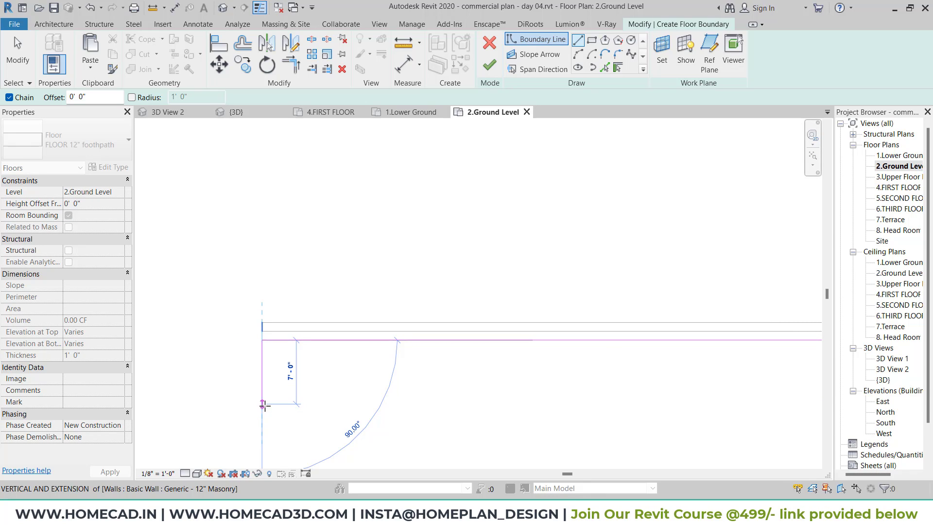
{"action": "left_click", "coordinate": [264, 395]}
{"action": "scroll", "coordinate": [459, 391], "scroll_direction": "down", "scroll_amount": 7}
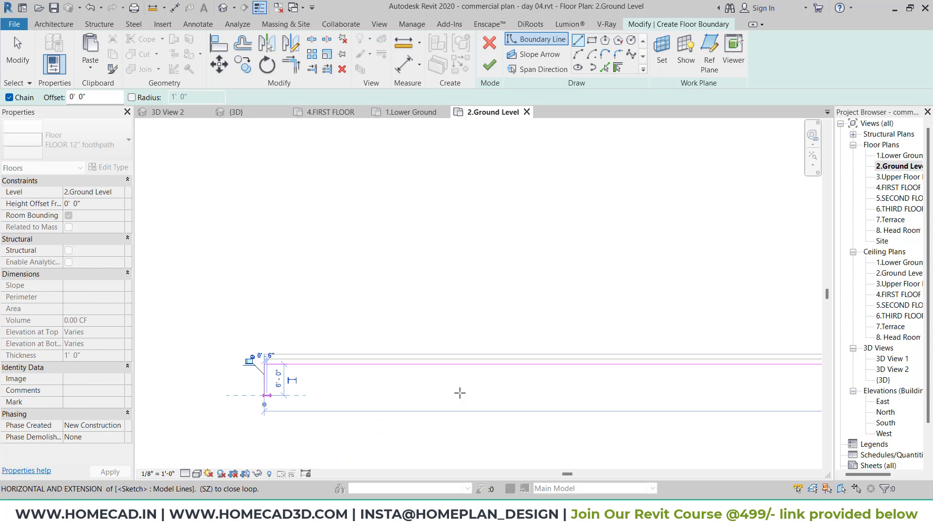
{"action": "middle_click_drag", "start_coordinate": [587, 390], "coordinate": [173, 357]}
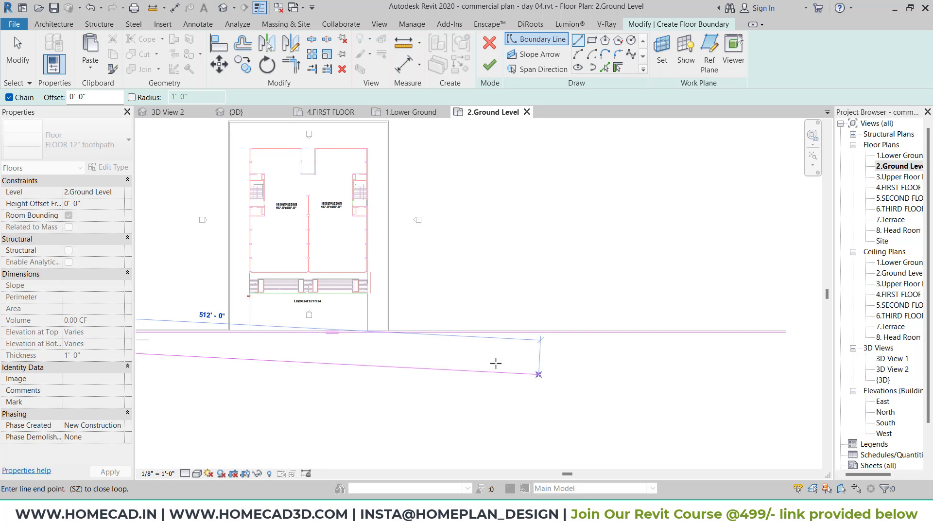
{"action": "left_click", "coordinate": [785, 333]}
{"action": "scroll", "coordinate": [731, 358], "scroll_direction": "down", "scroll_amount": 2}
{"action": "key", "text": "Escape"}
{"action": "key", "text": "Escape"}
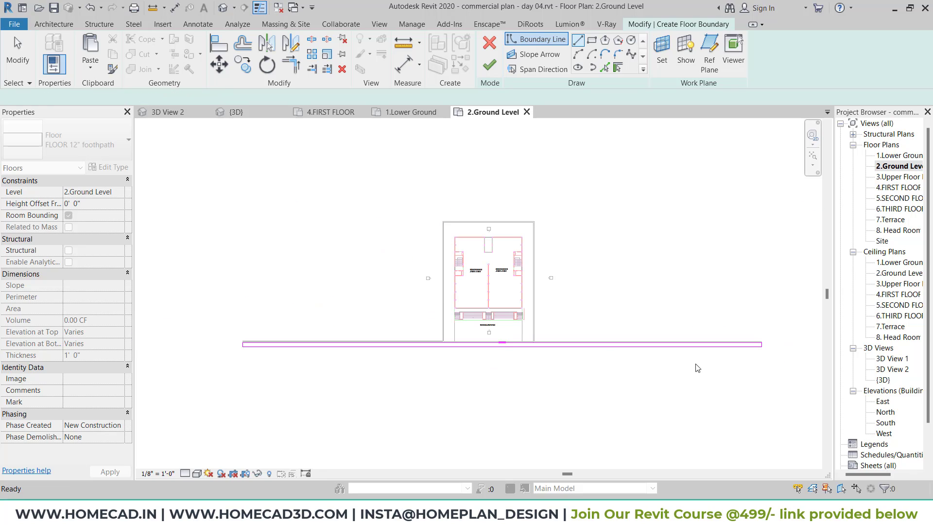
{"action": "key", "text": "Escape"}
Step: Copy the footpath strip outline about 47' straight forward from the front wall and finish the floor
{"action": "left_click_drag", "start_coordinate": [224, 320], "coordinate": [782, 386]}
{"action": "key", "text": "c"}
{"action": "key", "text": "o"}
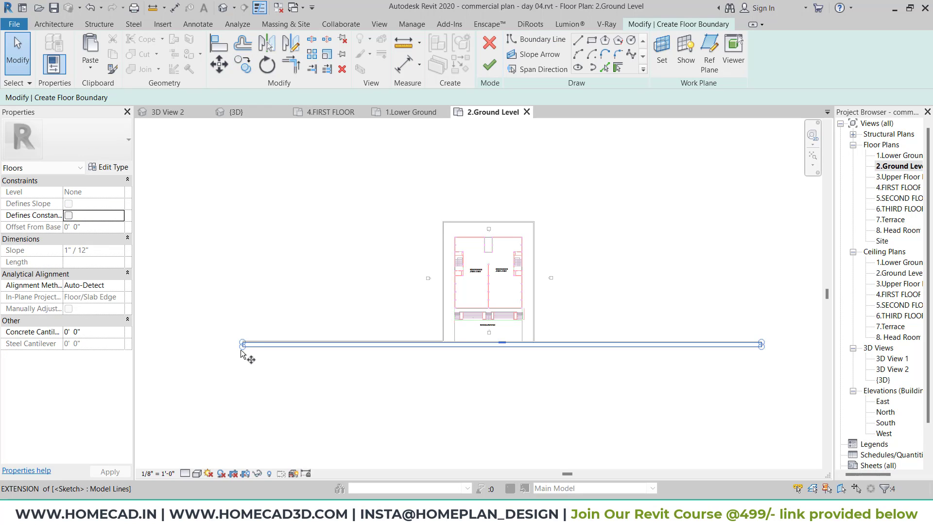
{"action": "left_click", "coordinate": [243, 346]}
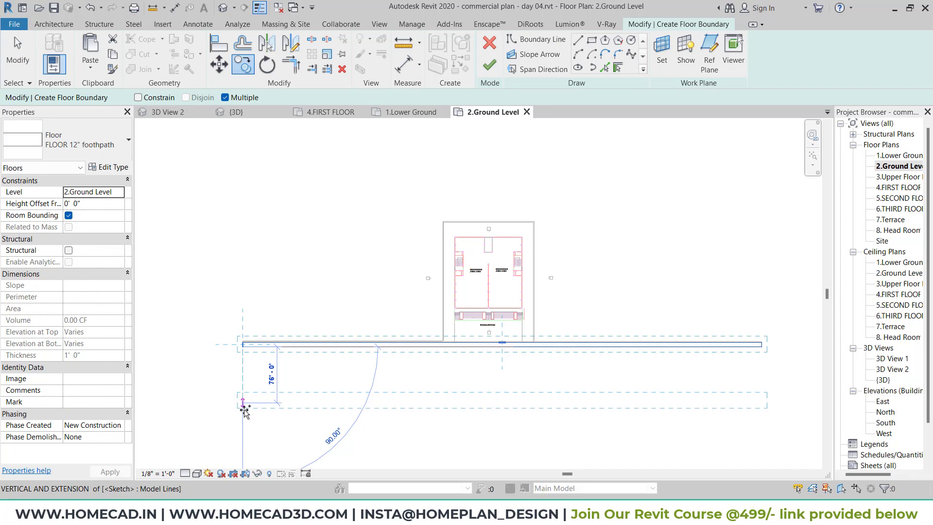
{"action": "scroll", "coordinate": [245, 411], "scroll_direction": "up", "scroll_amount": 4}
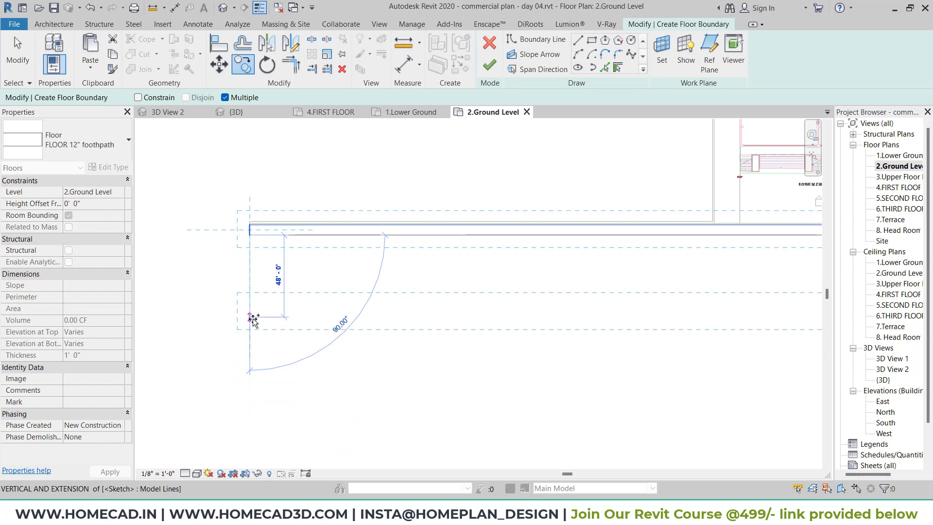
{"action": "scroll", "coordinate": [255, 313], "scroll_direction": "up", "scroll_amount": 3}
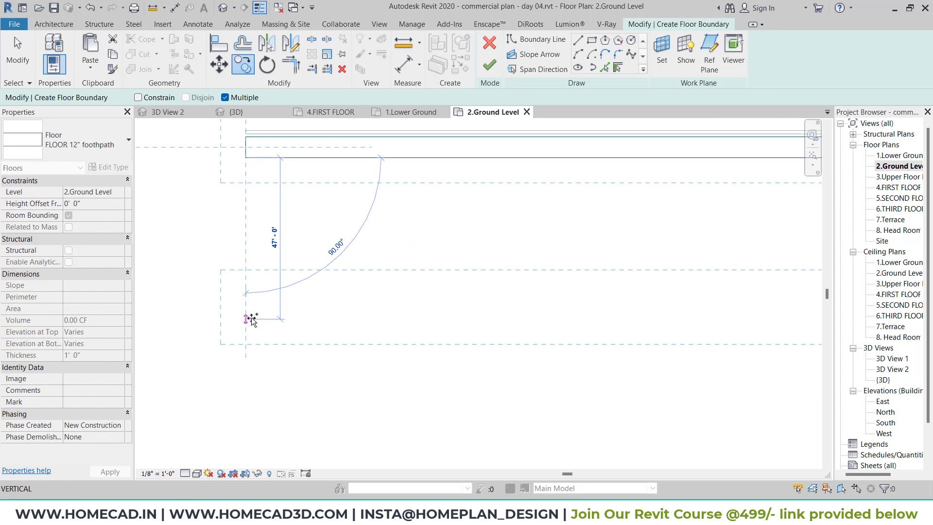
{"action": "left_click", "coordinate": [251, 316]}
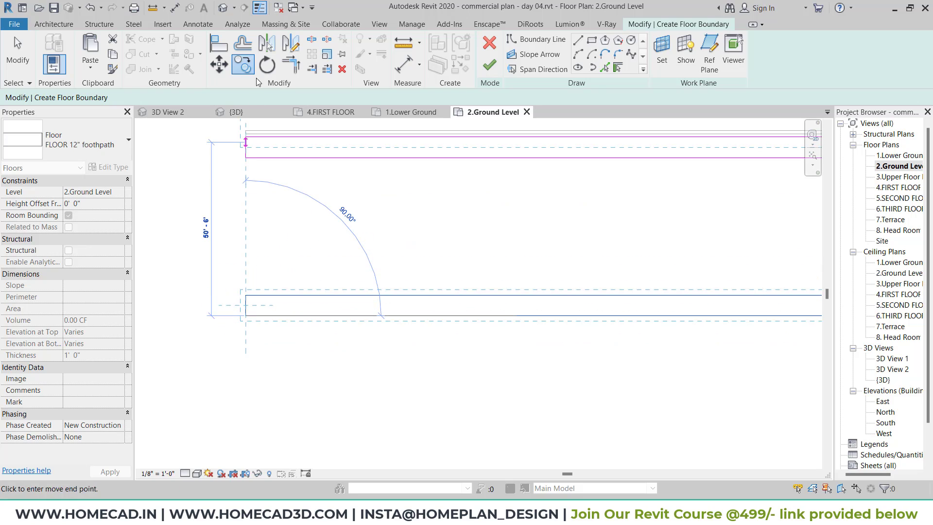
{"action": "key", "text": "Escape"}
{"action": "key", "text": "Escape"}
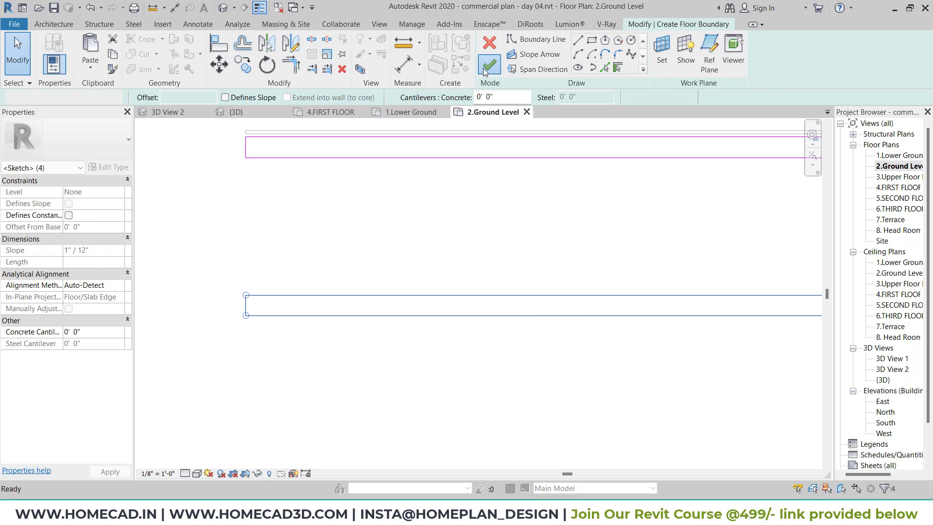
{"action": "left_click", "coordinate": [483, 68]}
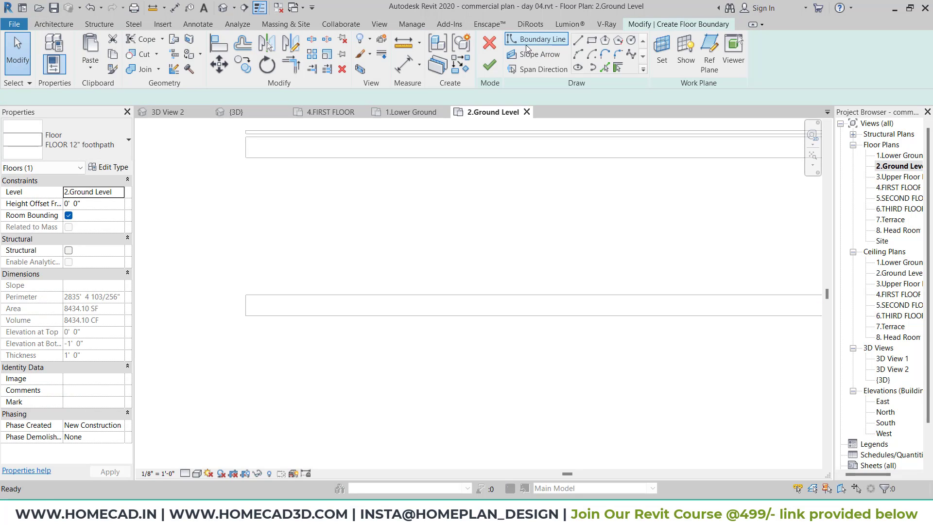
Step: Draw a rectangular FLOOR 12" footpath floor filling the gap between the two footpath strips and check it in the 3D view
{"action": "left_click", "coordinate": [246, 158]}
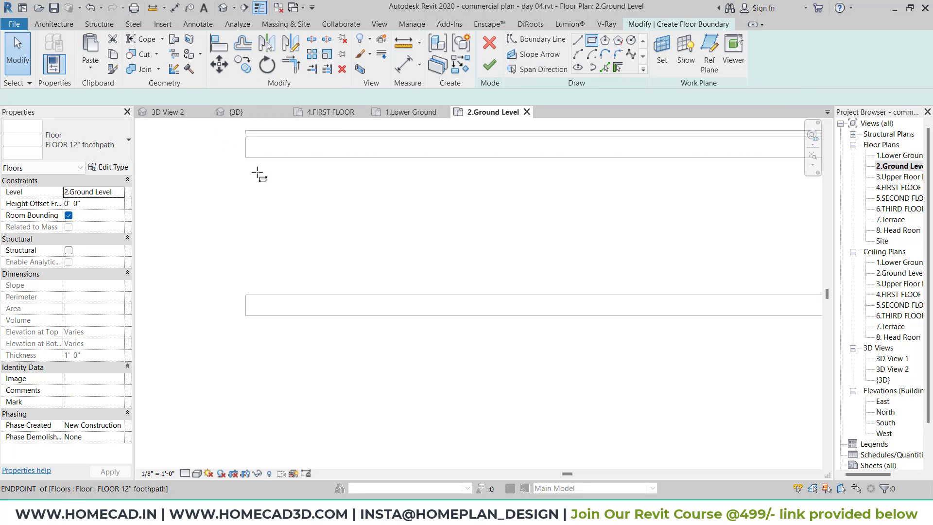
{"action": "scroll", "coordinate": [370, 206], "scroll_direction": "down", "scroll_amount": 2}
{"action": "middle_click_drag", "start_coordinate": [573, 249], "coordinate": [143, 248]}
{"action": "middle_click_drag", "start_coordinate": [686, 243], "coordinate": [312, 245]}
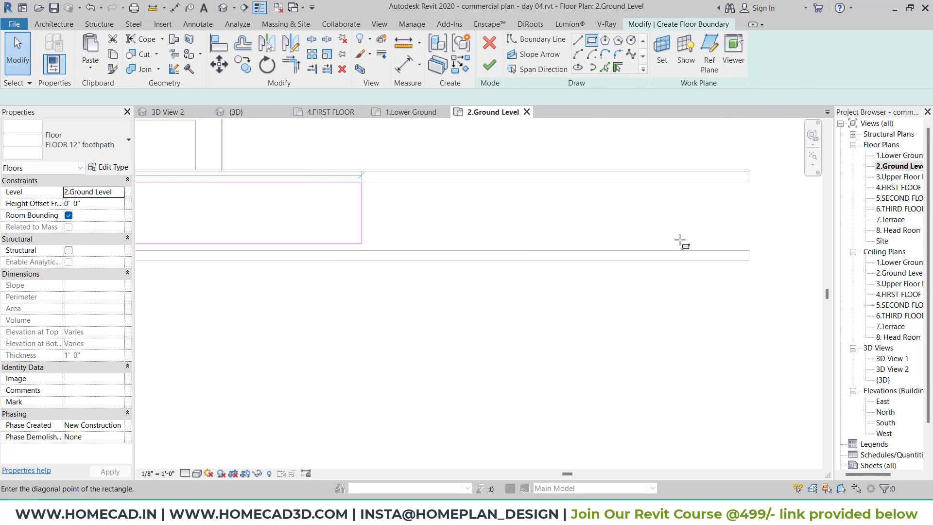
{"action": "left_click", "coordinate": [749, 250]}
{"action": "left_click", "coordinate": [491, 63]}
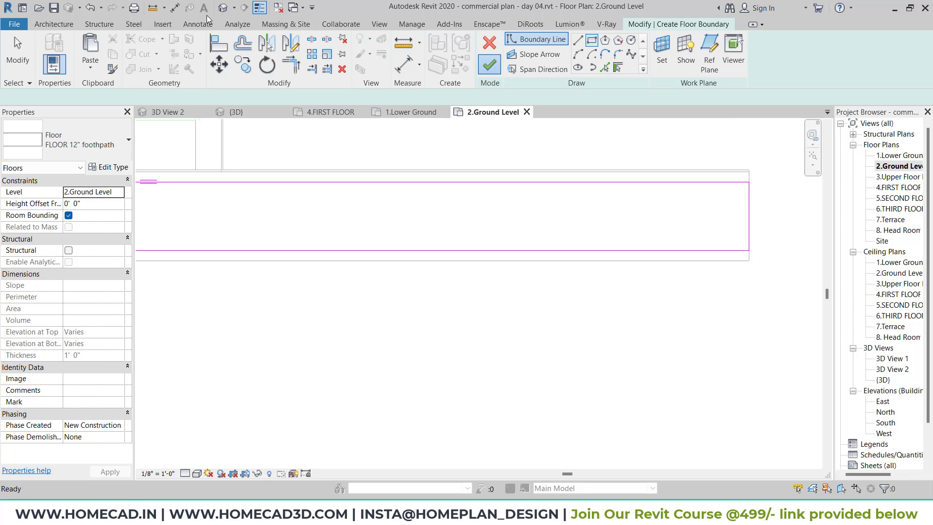
{"action": "left_click", "coordinate": [224, 8]}
{"action": "scroll", "coordinate": [503, 276], "scroll_direction": "down", "scroll_amount": 3}
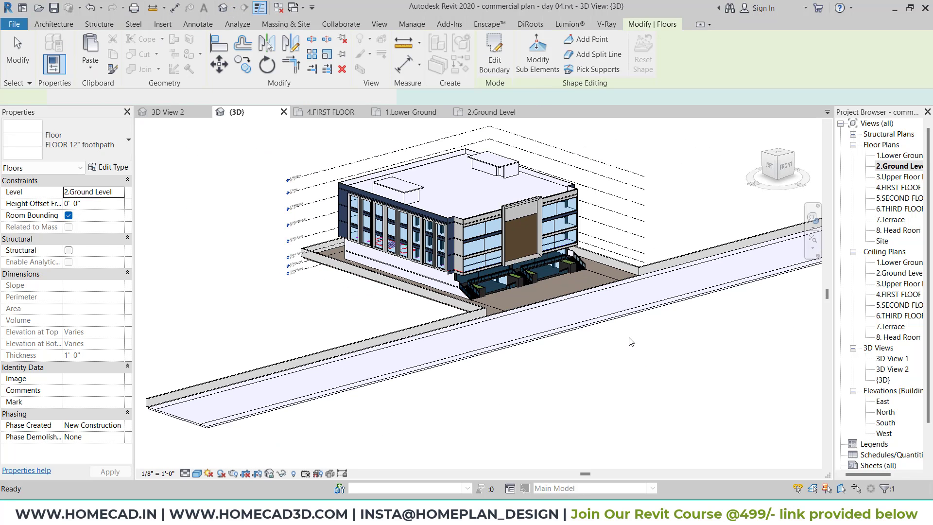
{"action": "left_click", "coordinate": [632, 336]}
{"action": "middle_click_drag", "start_coordinate": [633, 337], "coordinate": [627, 313], "text": "shift"}
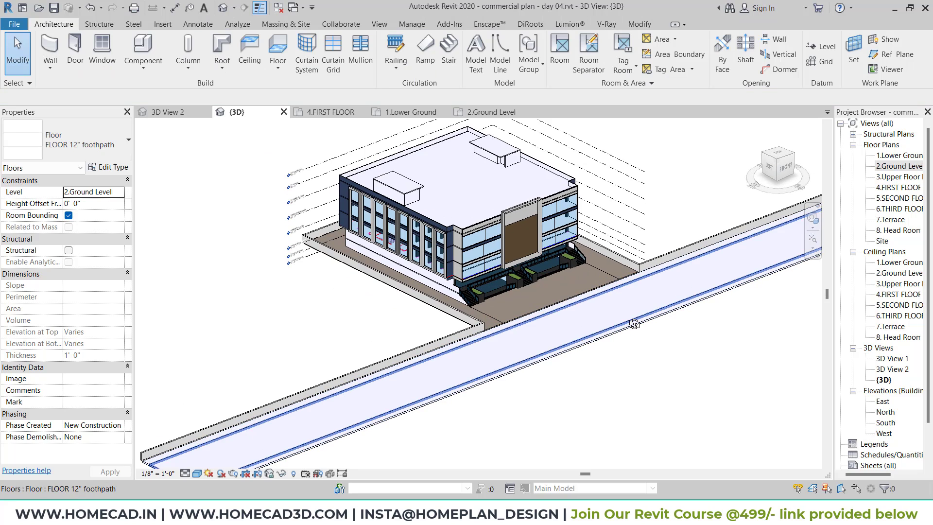
Step: Start a toposurface in the Site plan and place points at 0' elevation on the boundary wall's front left and rear left corners
{"action": "double_click", "coordinate": [882, 242]}
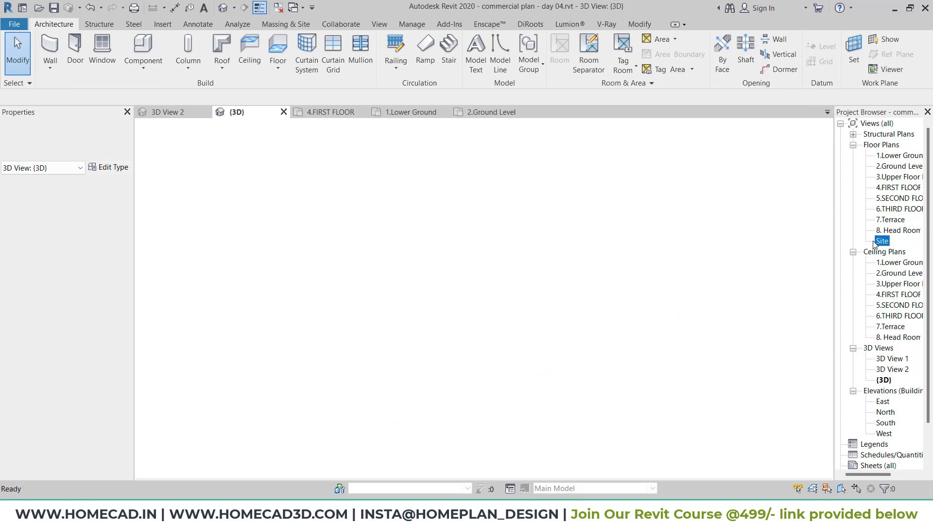
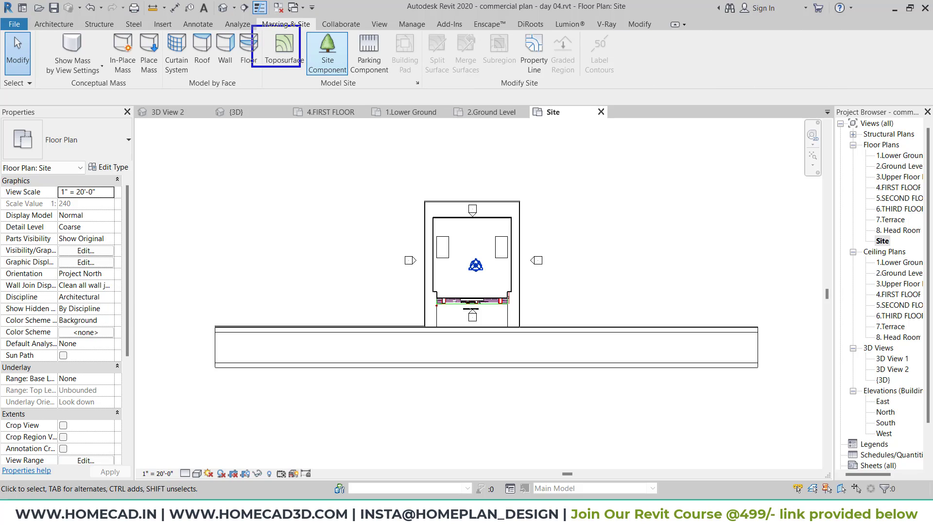
{"action": "left_click", "coordinate": [282, 48]}
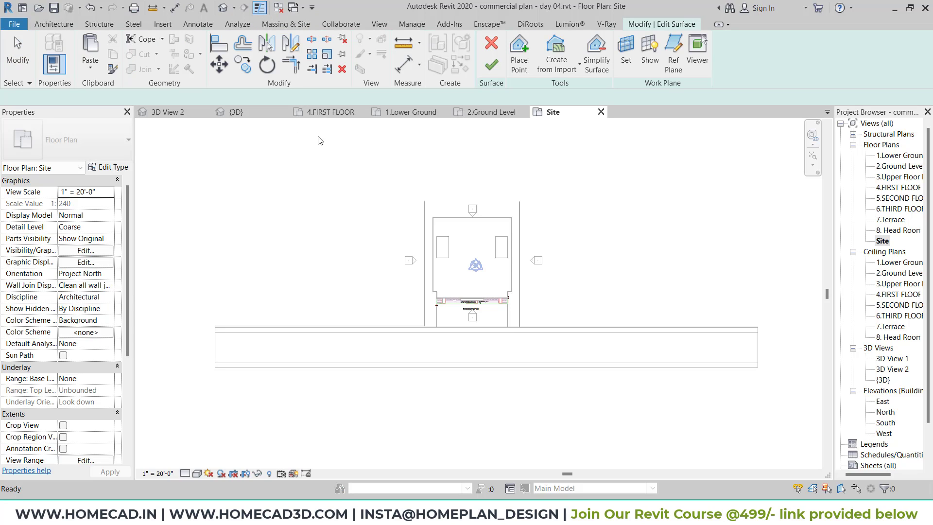
{"action": "scroll", "coordinate": [418, 324], "scroll_direction": "up", "scroll_amount": 2}
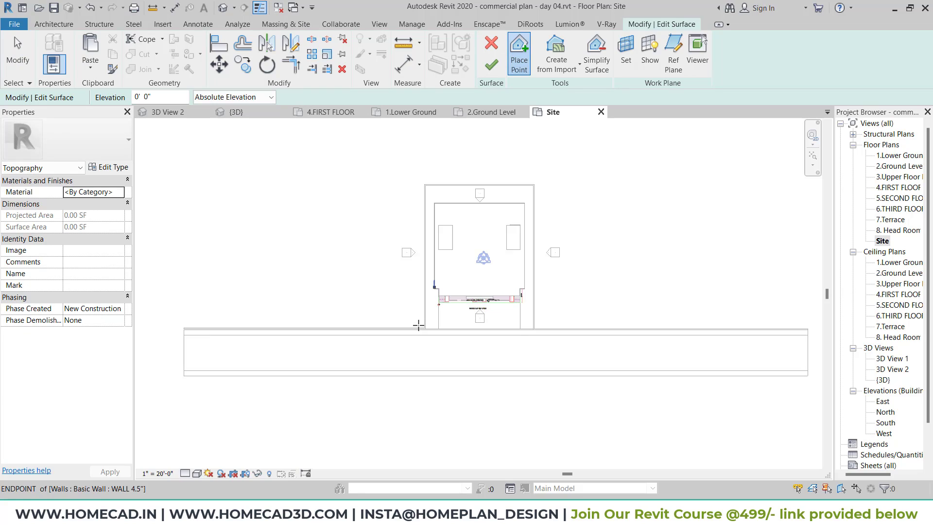
{"action": "scroll", "coordinate": [419, 325], "scroll_direction": "up", "scroll_amount": 4}
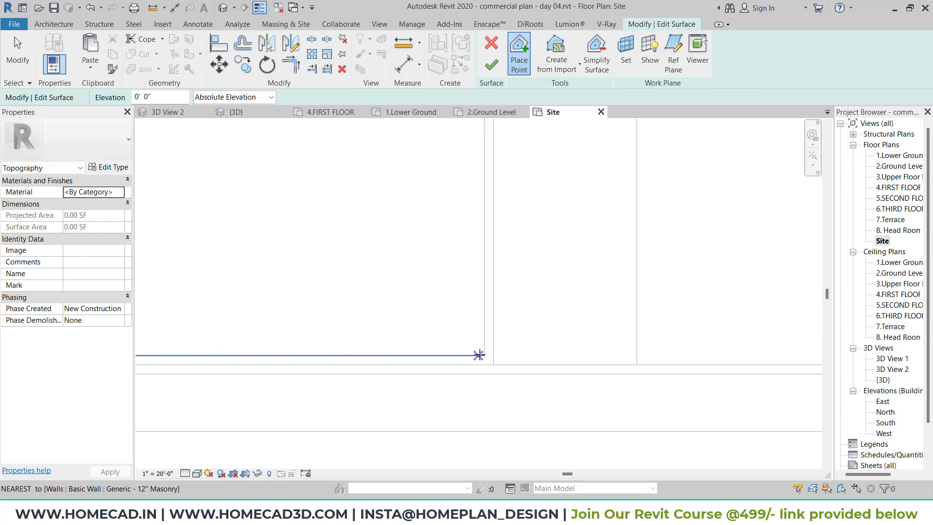
{"action": "left_click", "coordinate": [484, 355]}
{"action": "scroll", "coordinate": [465, 303], "scroll_direction": "down", "scroll_amount": 5}
{"action": "middle_click_drag", "start_coordinate": [471, 204], "coordinate": [485, 326]}
{"action": "left_click", "coordinate": [498, 225]}
{"action": "scroll", "coordinate": [434, 241], "scroll_direction": "up", "scroll_amount": 1}
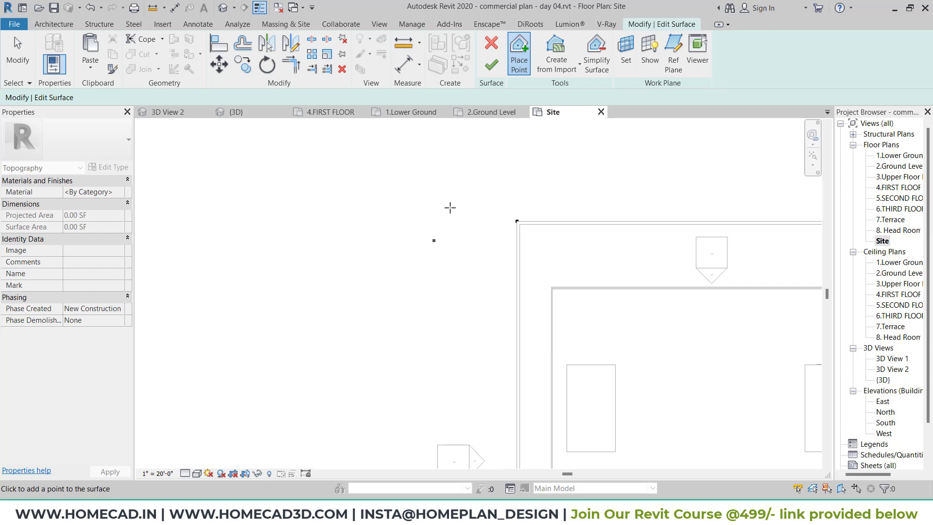
Step: Place two more toposurface points, at the front wall's far left end and at the plot's outer rear left
{"action": "scroll", "coordinate": [431, 229], "scroll_direction": "down", "scroll_amount": 2}
{"action": "middle_click_drag", "start_coordinate": [272, 298], "coordinate": [540, 124]}
{"action": "scroll", "coordinate": [429, 216], "scroll_direction": "down", "scroll_amount": 2}
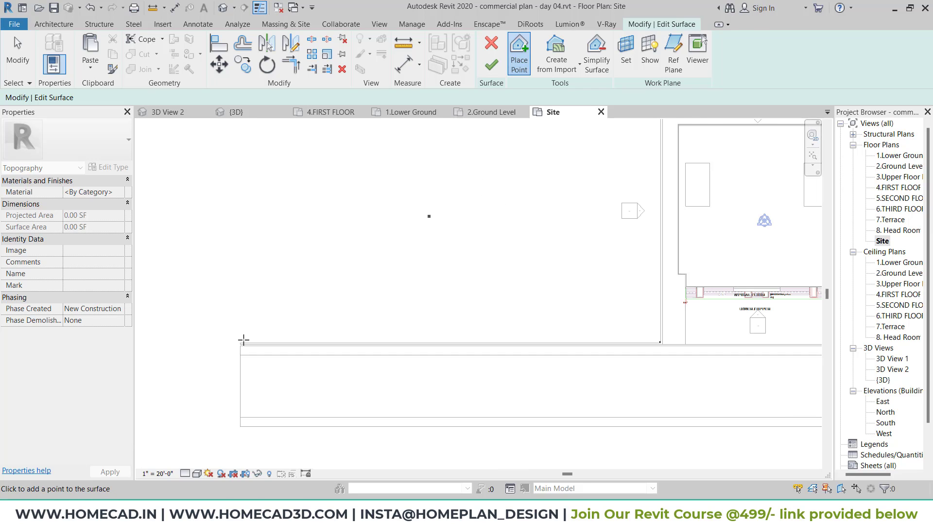
{"action": "left_click", "coordinate": [240, 342]}
{"action": "scroll", "coordinate": [267, 316], "scroll_direction": "up", "scroll_amount": 3, "text": "ctrl"}
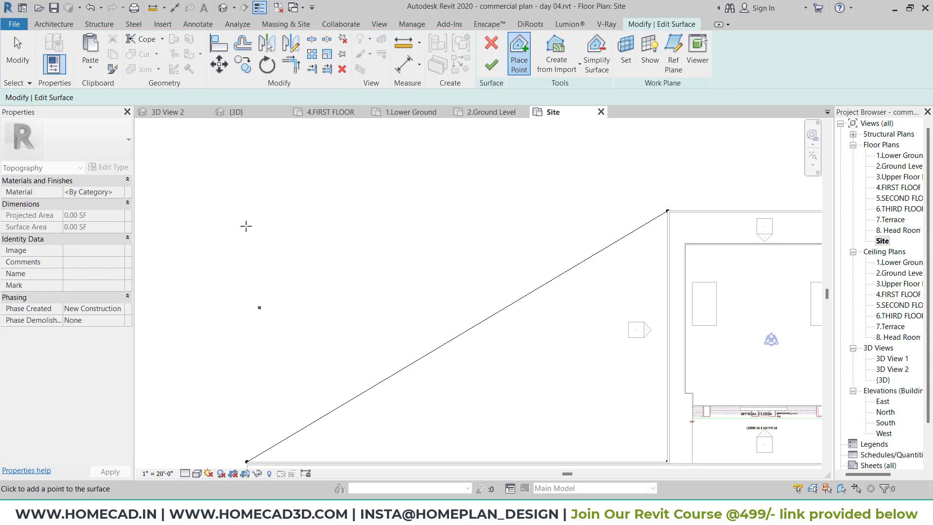
{"action": "left_click", "coordinate": [239, 208]}
{"action": "scroll", "coordinate": [272, 226], "scroll_direction": "down", "scroll_amount": 3}
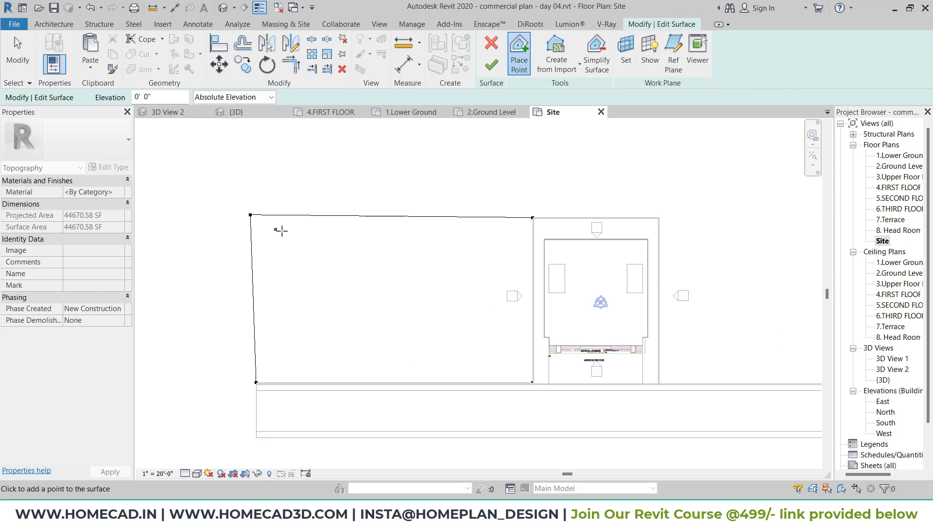
{"action": "key", "text": "Escape"}
{"action": "key", "text": "Escape"}
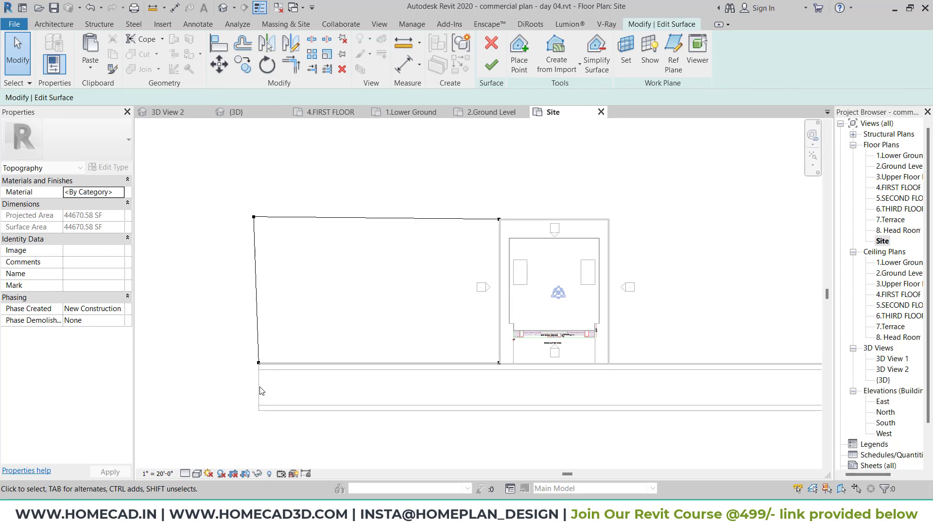
Step: Align the outer rear point with the footpath's left end and the rear boundary wall, and finish the toposurface
{"action": "left_click", "coordinate": [212, 46]}
{"action": "left_click", "coordinate": [259, 385]}
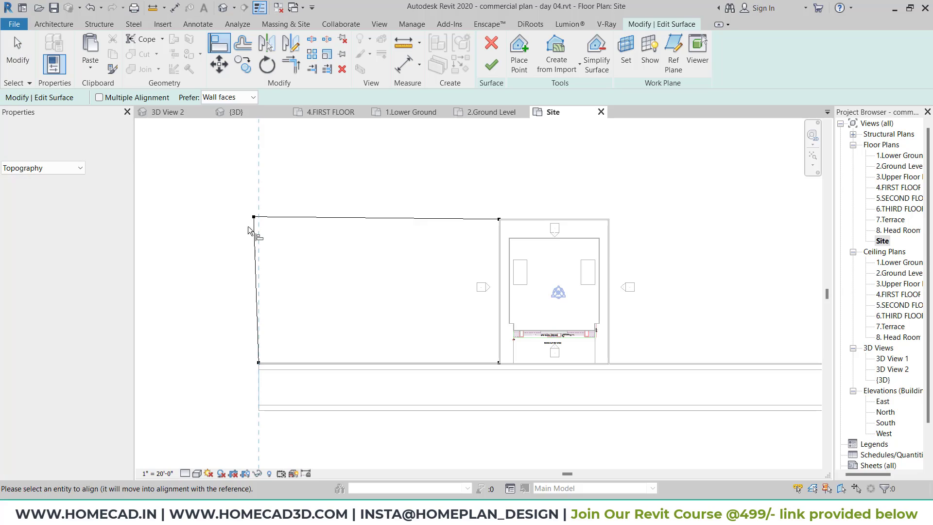
{"action": "left_click", "coordinate": [253, 218]}
{"action": "left_click", "coordinate": [530, 216]}
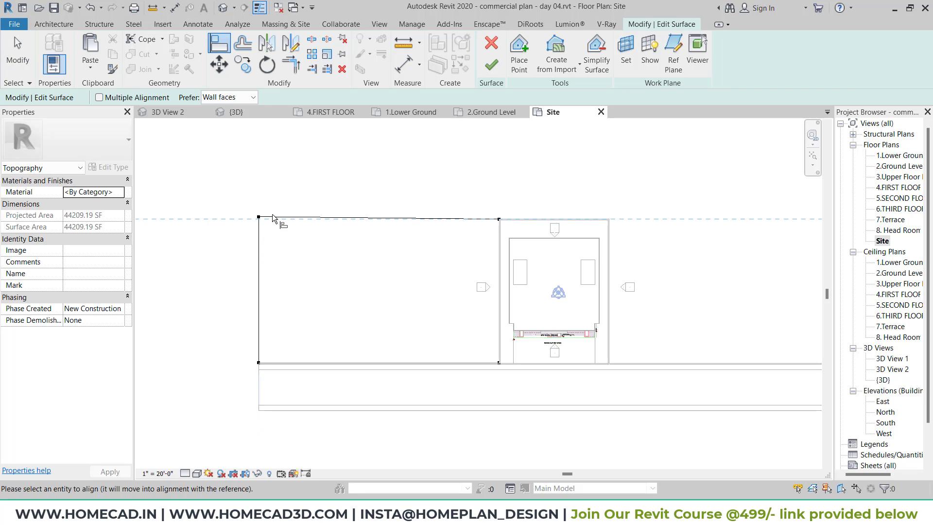
{"action": "left_click", "coordinate": [258, 217]}
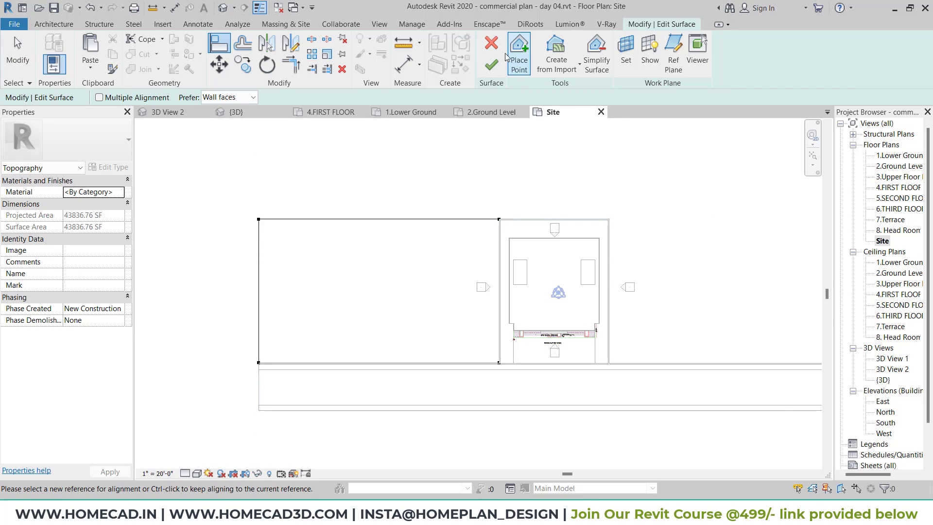
{"action": "left_click", "coordinate": [491, 65]}
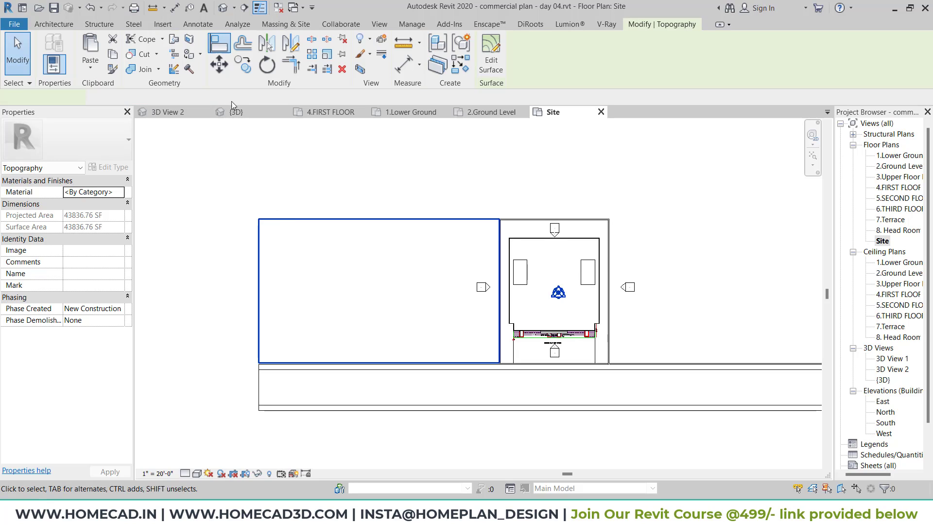
Step: Copy the finished toposurface horizontally to the opposite side of the building plot, just beyond the boundary wall
{"action": "key", "text": "c"}
{"action": "key", "text": "o"}
{"action": "left_click", "coordinate": [262, 219]}
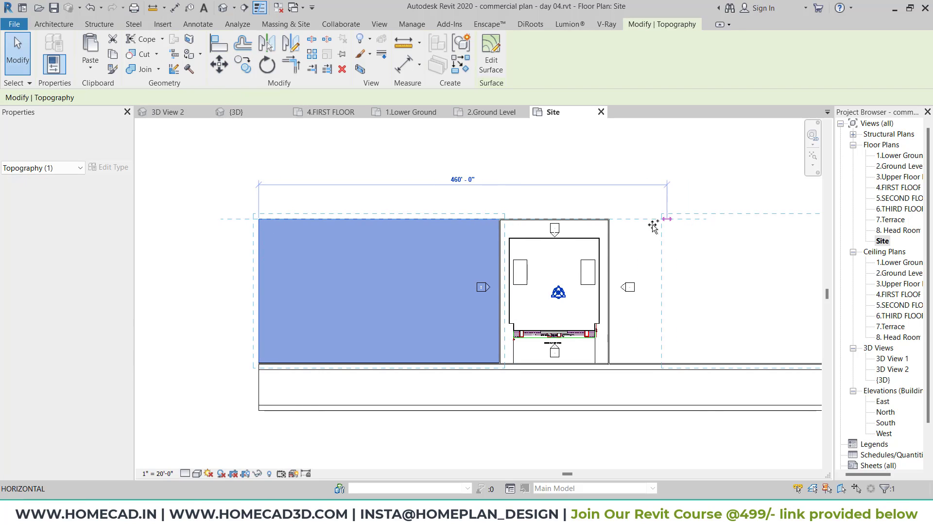
{"action": "left_click", "coordinate": [660, 224]}
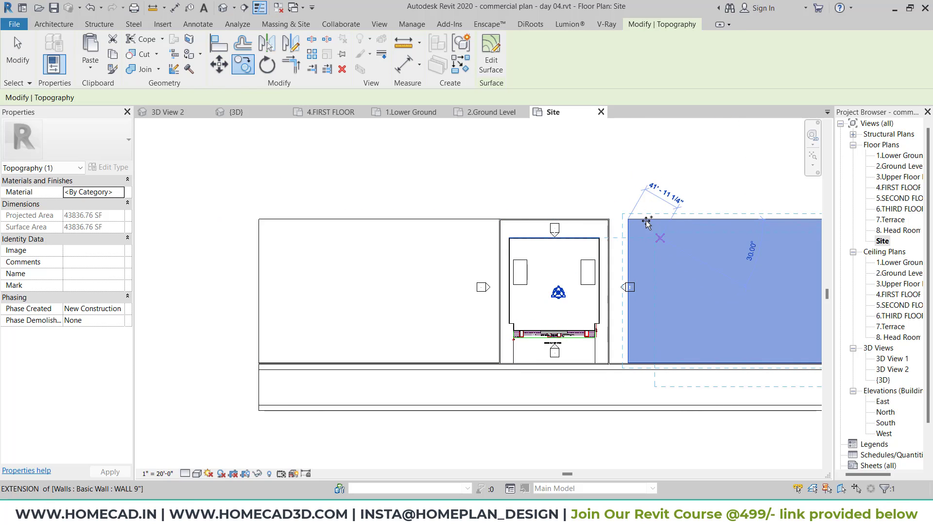
Step: Edit the copied toposurface, align its two inner corner points with the adjacent boundary wall's outer face, and finish the surface
{"action": "left_click", "coordinate": [501, 68]}
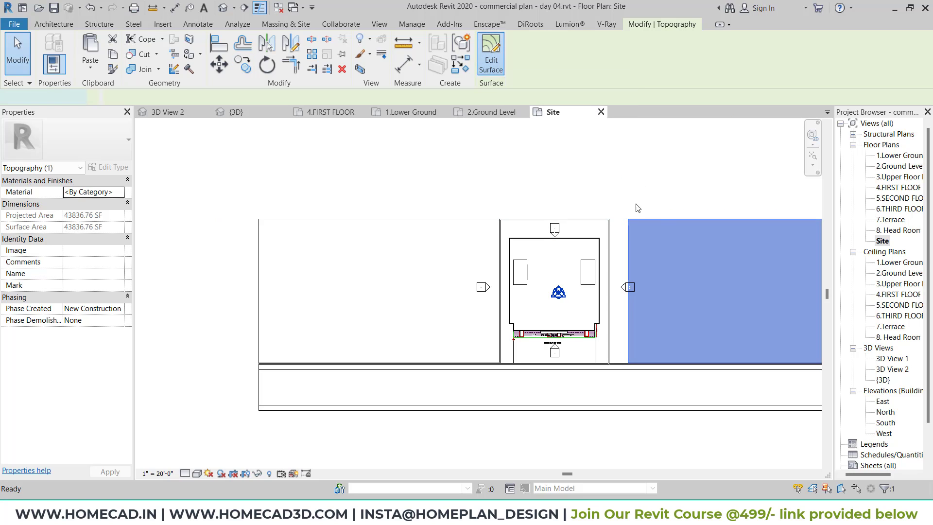
{"action": "middle_click_drag", "start_coordinate": [608, 254], "coordinate": [543, 227]}
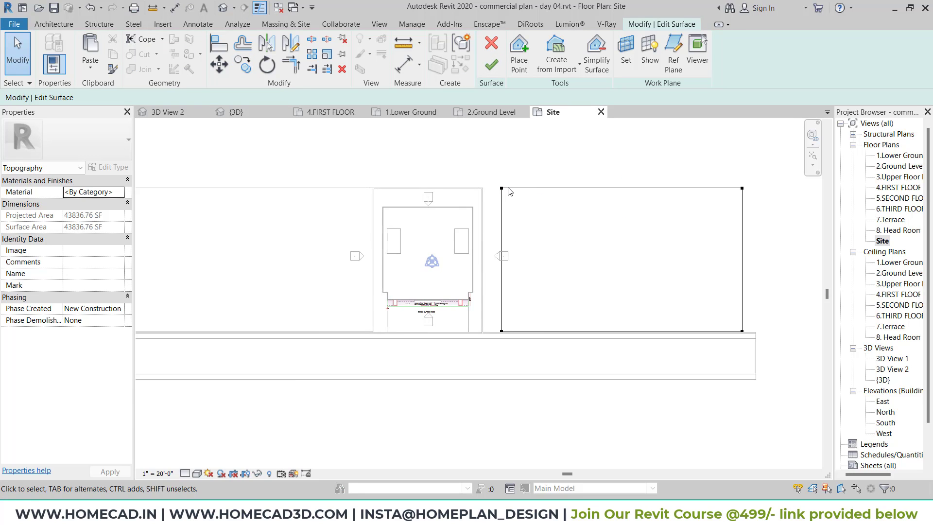
{"action": "scroll", "coordinate": [491, 260], "scroll_direction": "up", "scroll_amount": 2}
{"action": "left_click", "coordinate": [220, 45]}
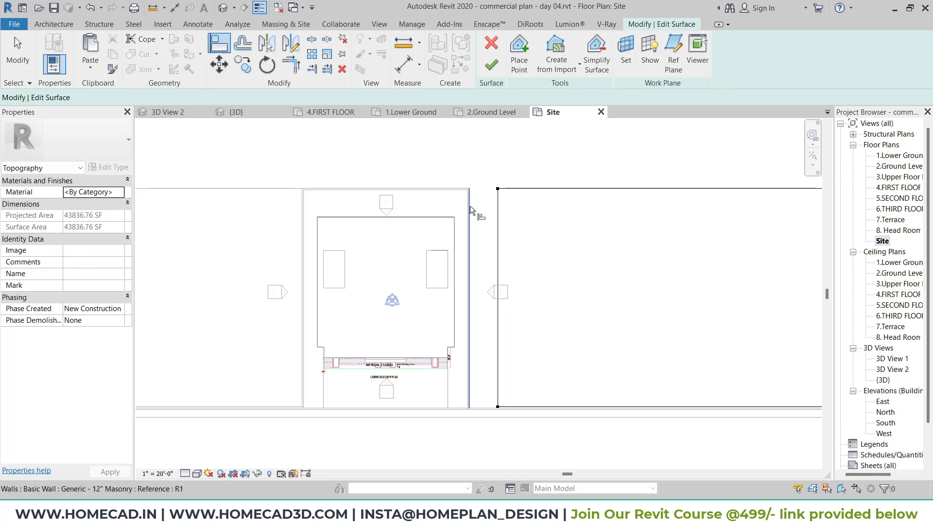
{"action": "left_click", "coordinate": [469, 206]}
{"action": "left_click", "coordinate": [496, 189]}
{"action": "left_click", "coordinate": [469, 253]}
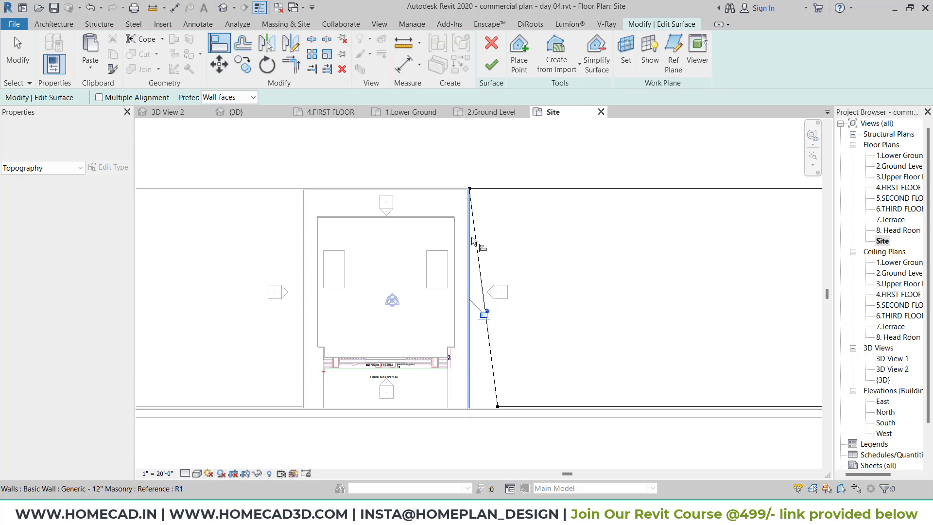
{"action": "left_click", "coordinate": [497, 407]}
{"action": "scroll", "coordinate": [514, 334], "scroll_direction": "down", "scroll_amount": 1}
{"action": "left_click", "coordinate": [491, 65]}
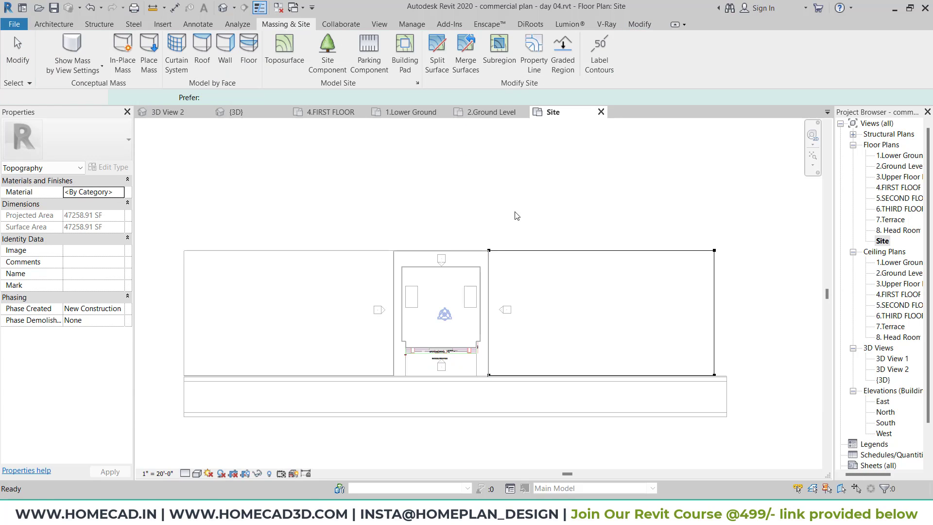
Step: Select the copied toposurface beside the building plot for further modification
{"action": "left_click", "coordinate": [558, 297]}
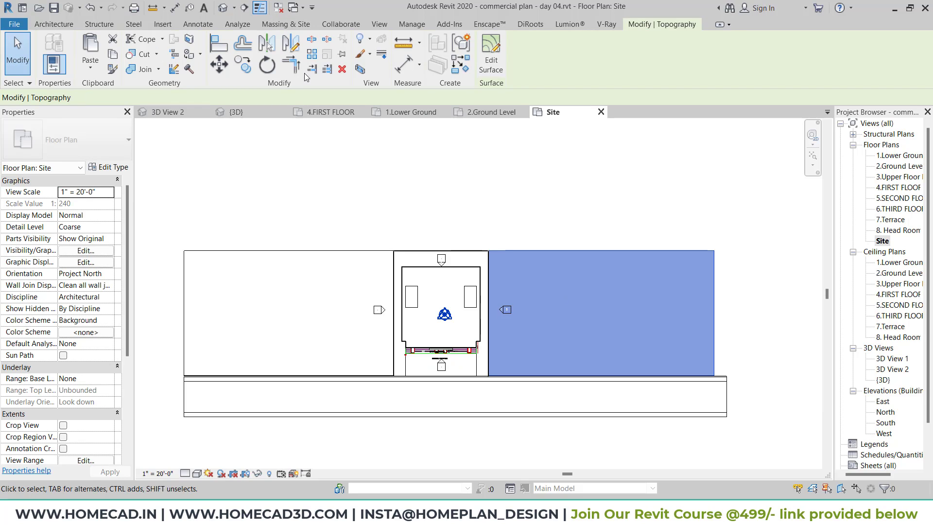
Step: Copy the topography on the east side of the plot to the empty area north of the site
{"action": "left_click", "coordinate": [714, 376]}
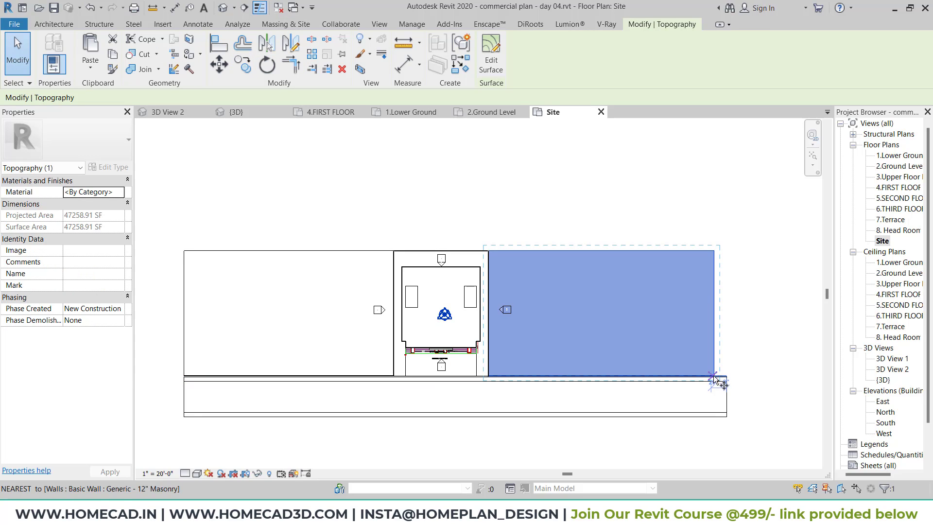
{"action": "left_click", "coordinate": [709, 227]}
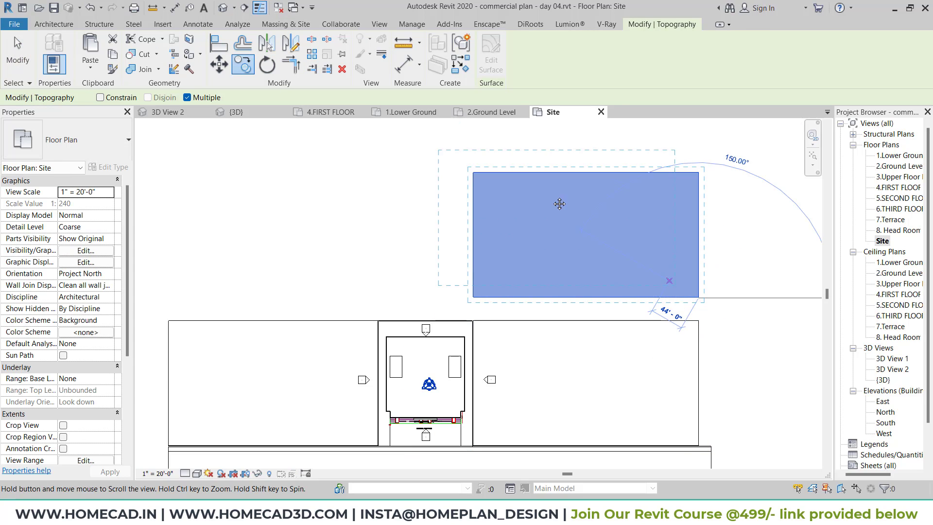
{"action": "key", "text": "Escape"}
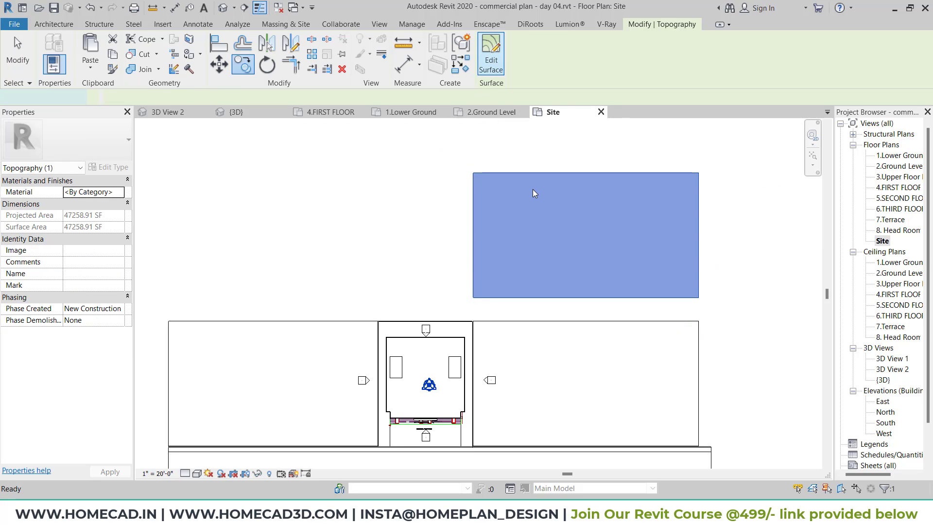
Step: Edit the copied surface, aligning its lower corner points to the site's rear boundary and its west corner points to the site's west edge
{"action": "double_click", "coordinate": [533, 193]}
{"action": "key", "text": "a"}
{"action": "key", "text": "l"}
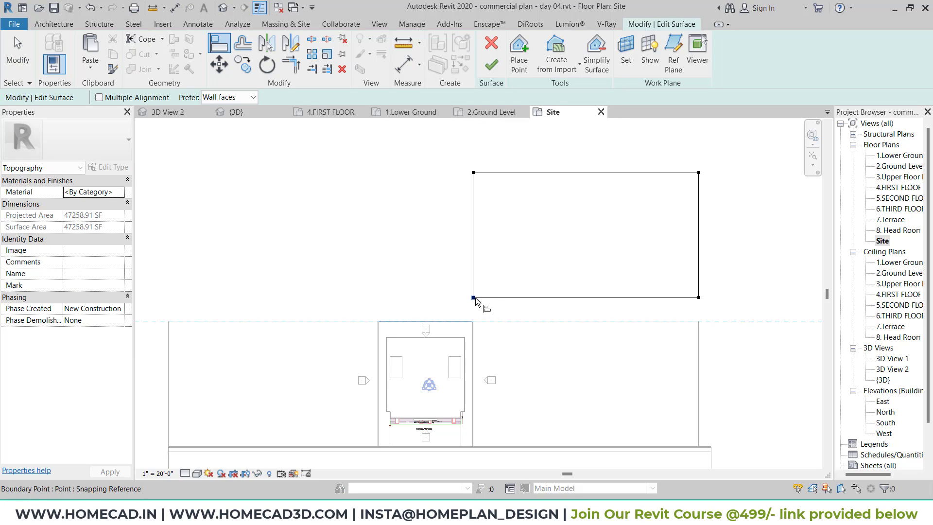
{"action": "left_click", "coordinate": [474, 298]}
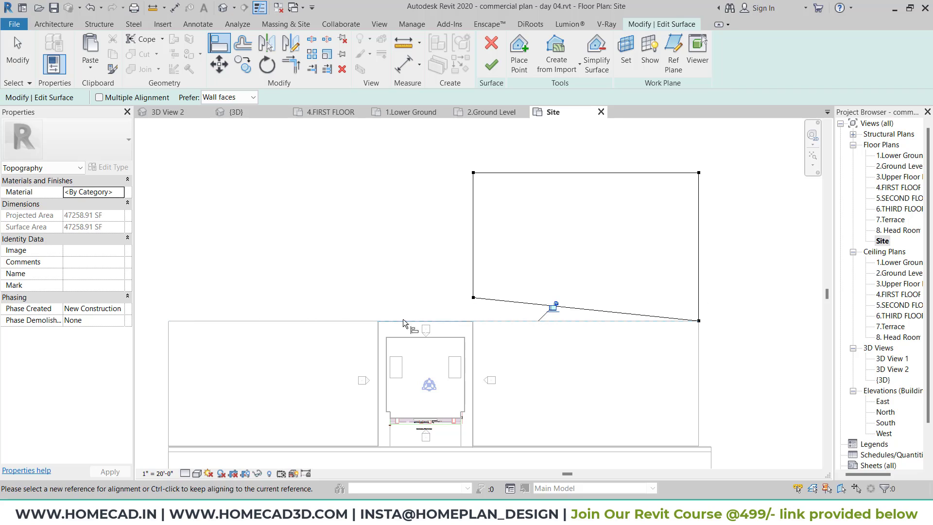
{"action": "left_click", "coordinate": [169, 447]}
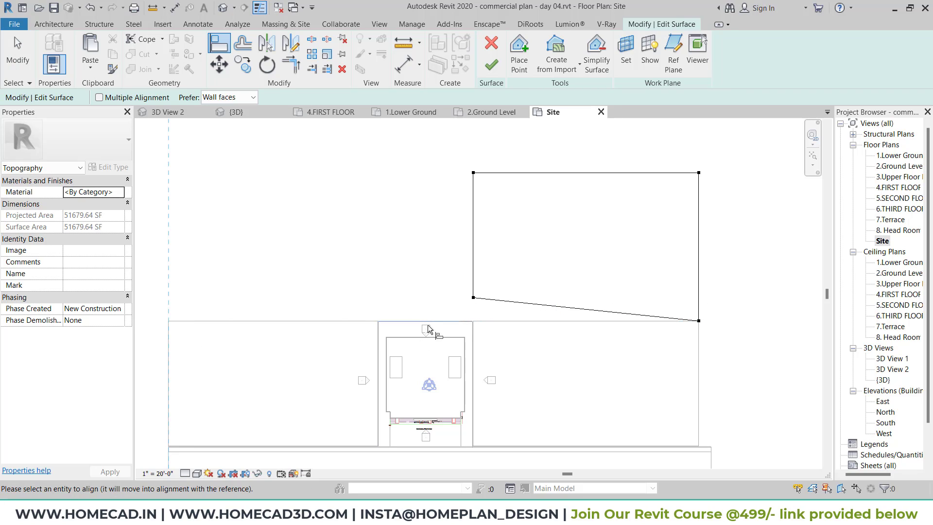
{"action": "left_click", "coordinate": [474, 298]}
{"action": "left_click", "coordinate": [169, 362]}
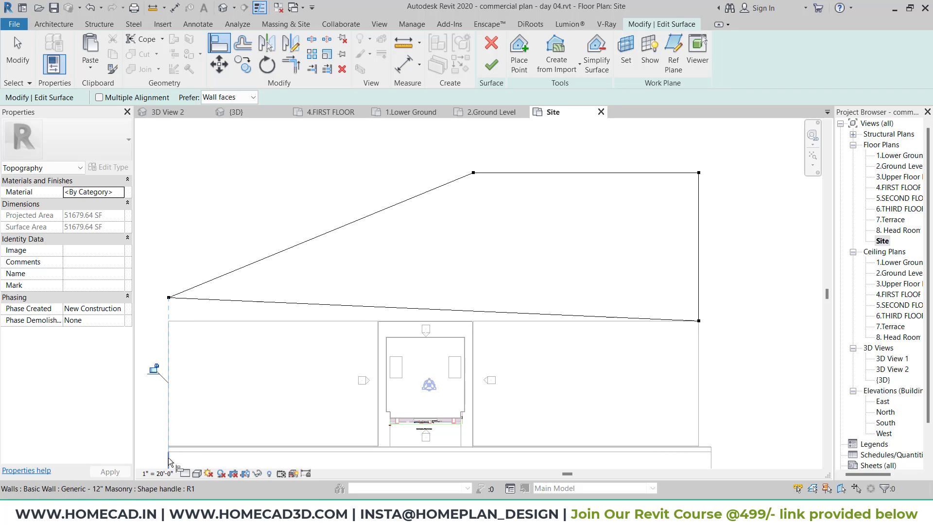
{"action": "left_click", "coordinate": [473, 172]}
{"action": "left_click", "coordinate": [382, 320]}
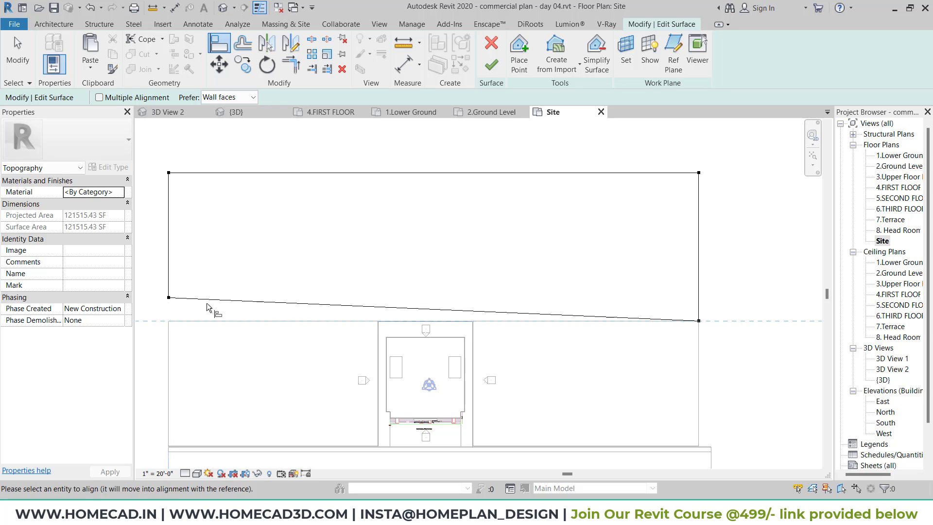
{"action": "left_click", "coordinate": [169, 298]}
{"action": "left_click", "coordinate": [492, 65]}
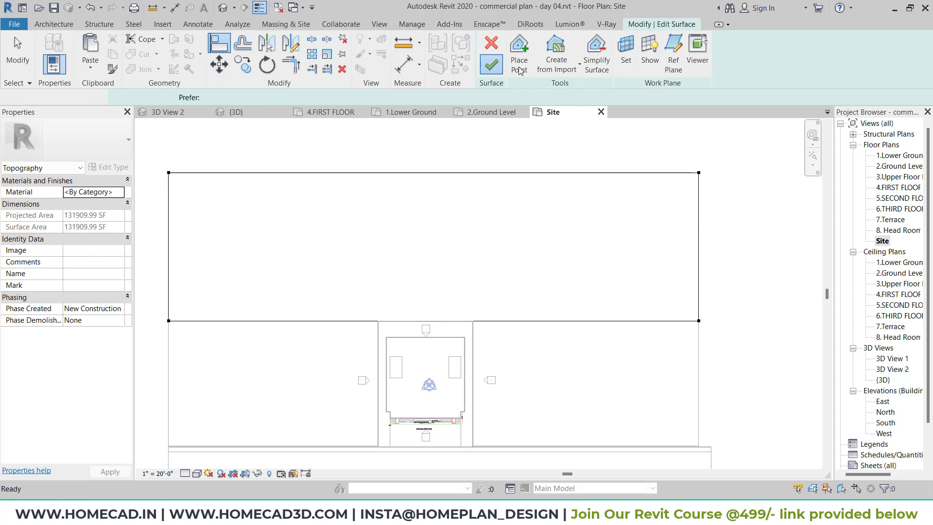
Step: Copy the full-width rear topography straight down to the south side of the road
{"action": "scroll", "coordinate": [517, 212], "scroll_direction": "down", "scroll_amount": 3}
{"action": "left_click", "coordinate": [473, 209]}
{"action": "left_click", "coordinate": [219, 64]}
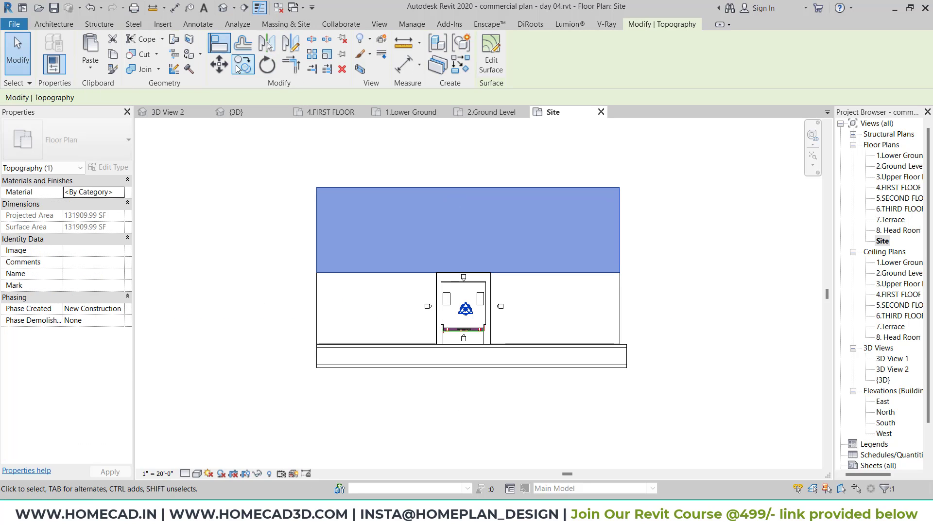
{"action": "left_click", "coordinate": [317, 187]}
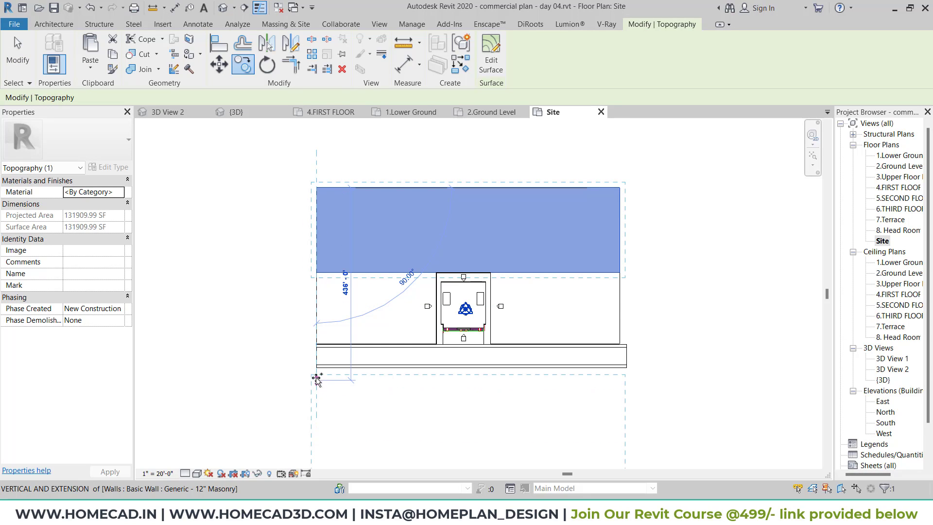
{"action": "left_click", "coordinate": [470, 371]}
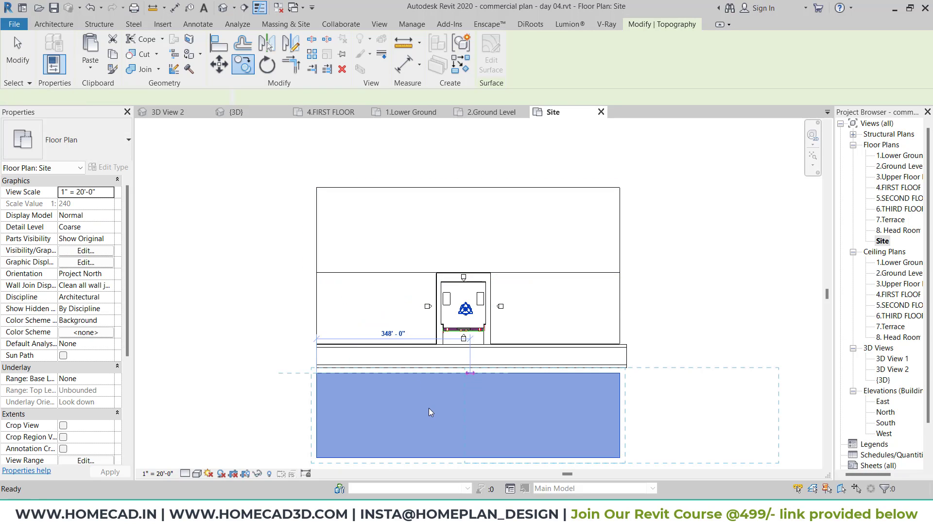
Step: Edit the southern topography copy and align its upper corner points to the road's outer edge
{"action": "left_click", "coordinate": [432, 395]}
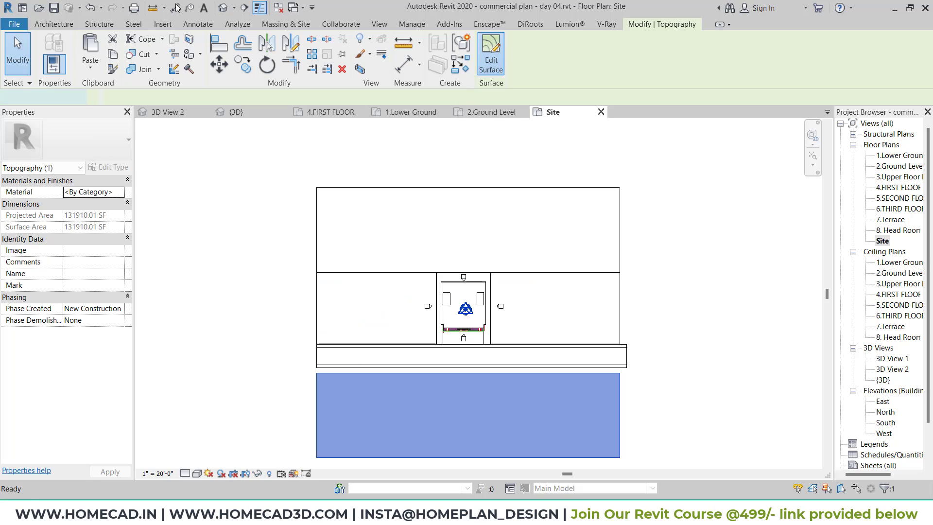
{"action": "scroll", "coordinate": [335, 375], "scroll_direction": "up", "scroll_amount": 4}
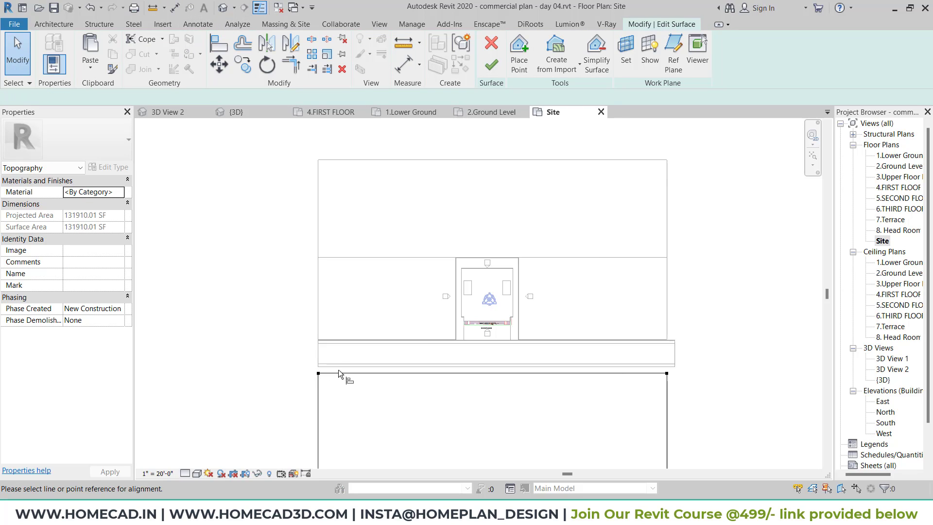
{"action": "key", "text": "a"}
{"action": "key", "text": "l"}
{"action": "left_click", "coordinate": [296, 365]}
{"action": "middle_click_drag", "start_coordinate": [260, 352], "coordinate": [136, 323]}
{"action": "left_click", "coordinate": [613, 324]}
{"action": "left_click", "coordinate": [622, 336]}
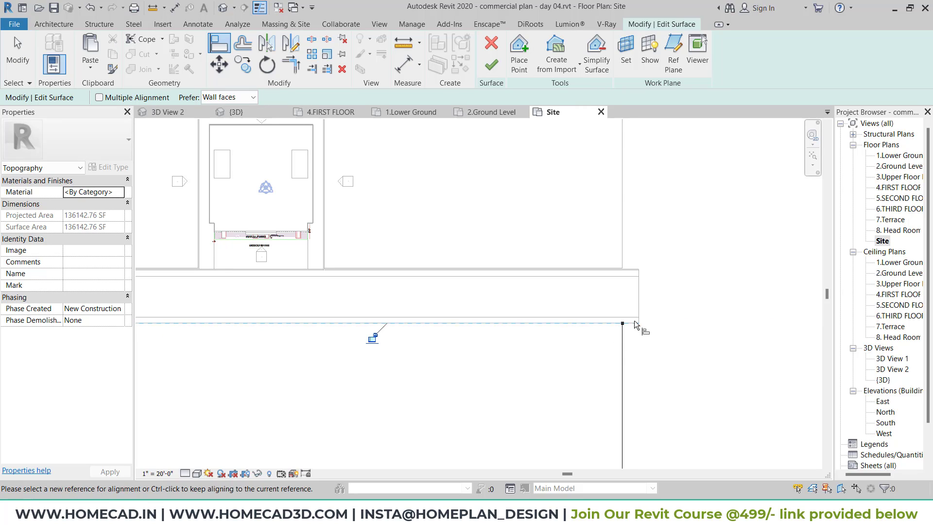
Step: Align the southern surface's two east corner points to the east end of the road and finish the surface
{"action": "left_click", "coordinate": [639, 306]}
{"action": "left_click", "coordinate": [622, 323]}
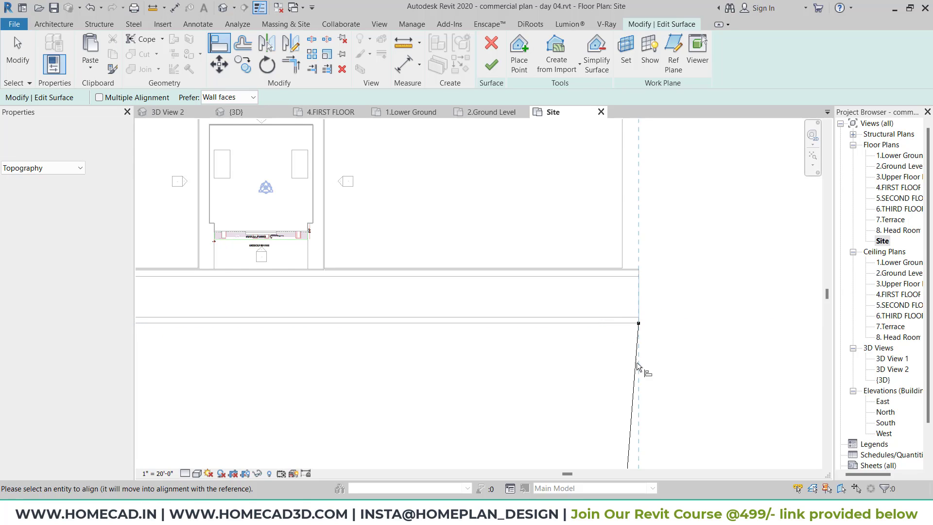
{"action": "middle_click_drag", "start_coordinate": [650, 406], "coordinate": [646, 260]}
{"action": "left_click", "coordinate": [631, 386]}
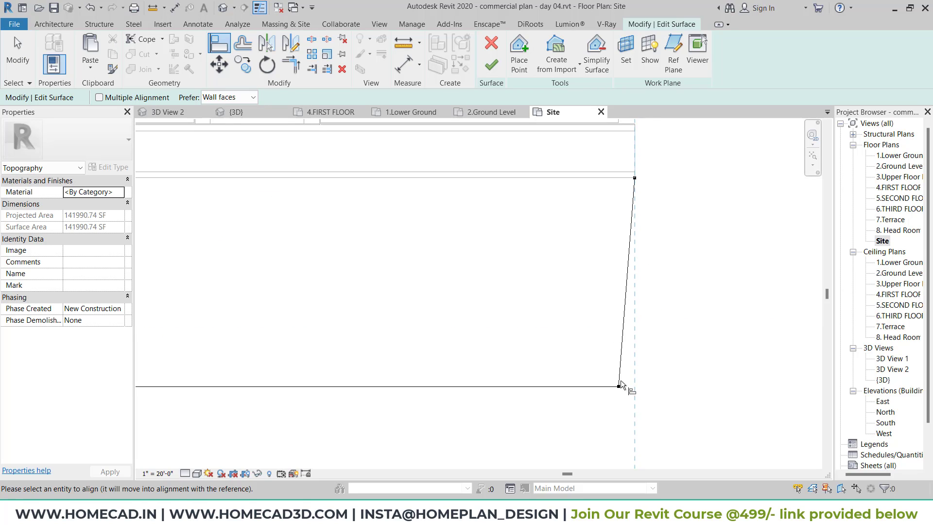
{"action": "left_click", "coordinate": [492, 66]}
Step: Select all four topography surfaces in the 3D view and assign them the 04 grass material
{"action": "left_click", "coordinate": [223, 8]}
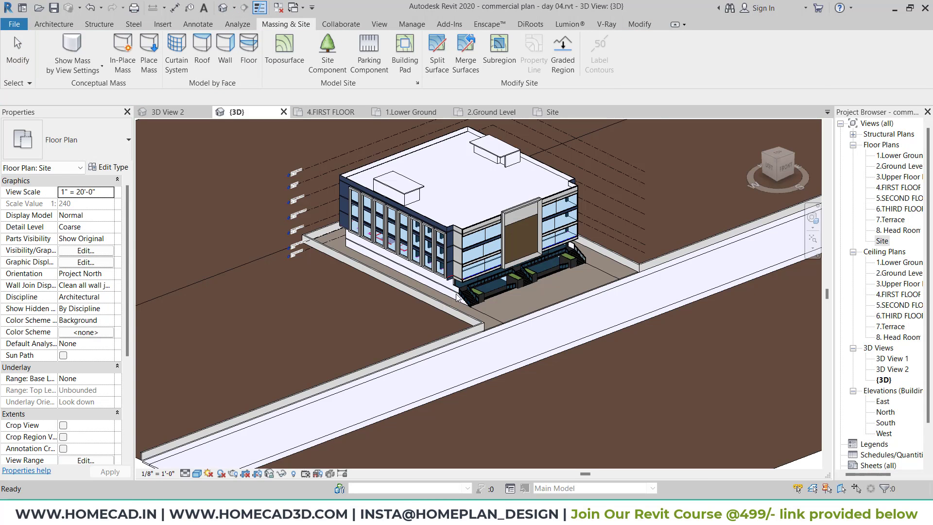
{"action": "scroll", "coordinate": [649, 366], "scroll_direction": "down", "scroll_amount": 4}
{"action": "left_click", "coordinate": [652, 366]}
{"action": "middle_click_drag", "start_coordinate": [669, 354], "coordinate": [666, 379]}
{"action": "left_click", "coordinate": [585, 244], "text": "ctrl"}
{"action": "left_click", "coordinate": [324, 308], "text": "ctrl"}
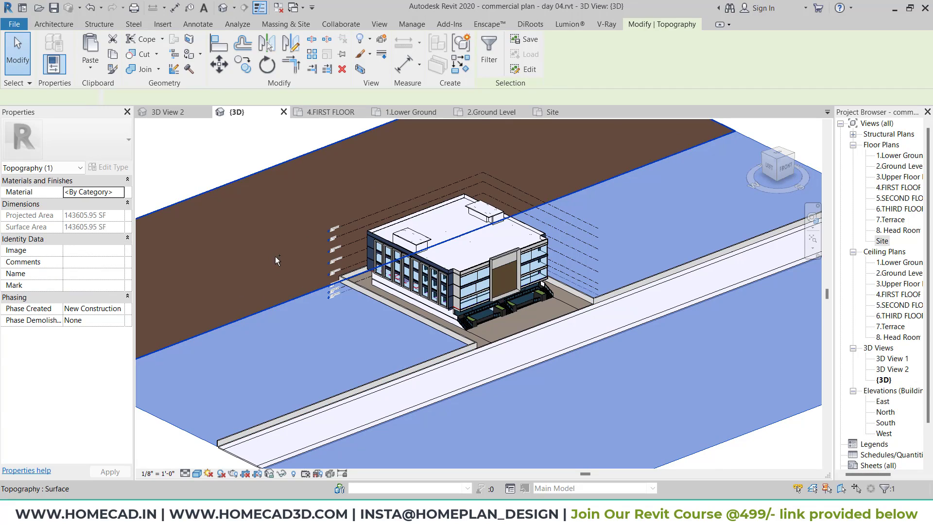
{"action": "left_click", "coordinate": [275, 256], "text": "ctrl"}
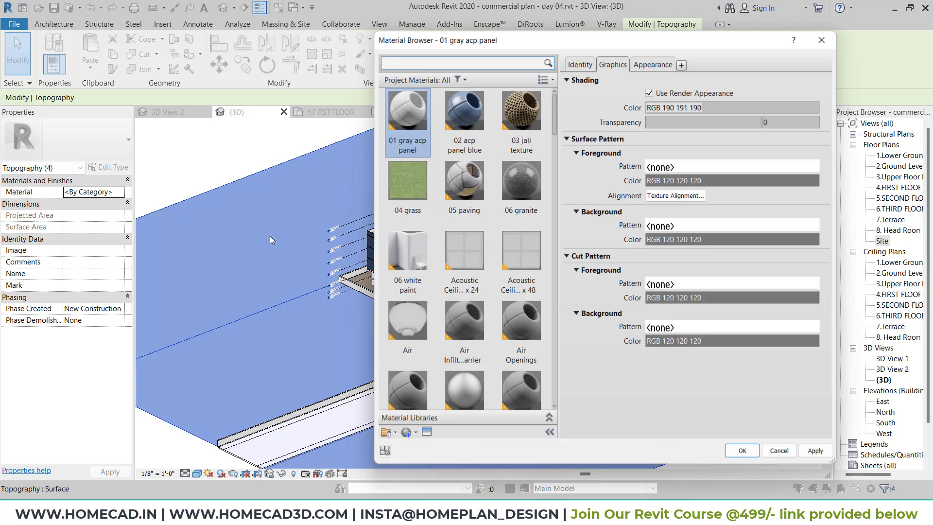
{"action": "left_click", "coordinate": [395, 183]}
{"action": "left_click", "coordinate": [742, 450]}
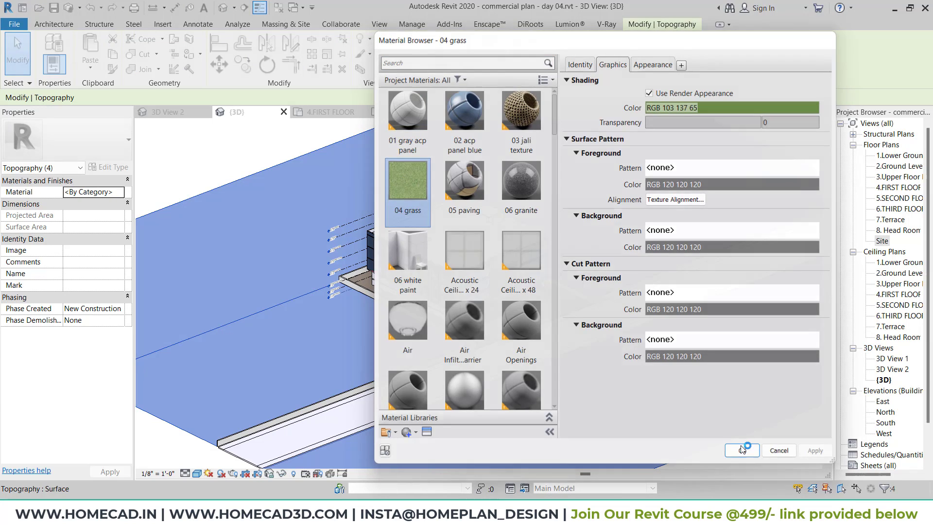
{"action": "key", "text": "Escape"}
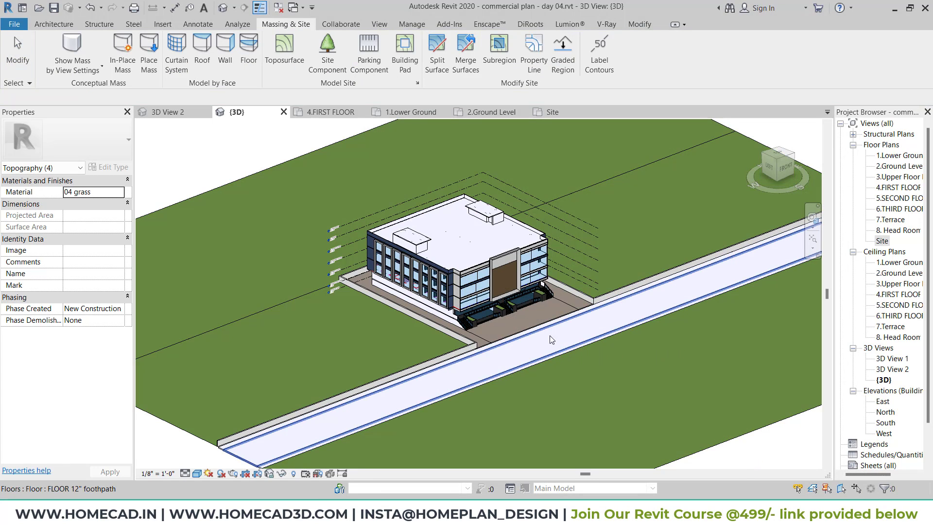
Step: Edit the boundary of the PAVING floor in front of the building and align its street-side edge to the footpath
{"action": "scroll", "coordinate": [547, 331], "scroll_direction": "up", "scroll_amount": 5}
{"action": "scroll", "coordinate": [492, 241], "scroll_direction": "up", "scroll_amount": 2}
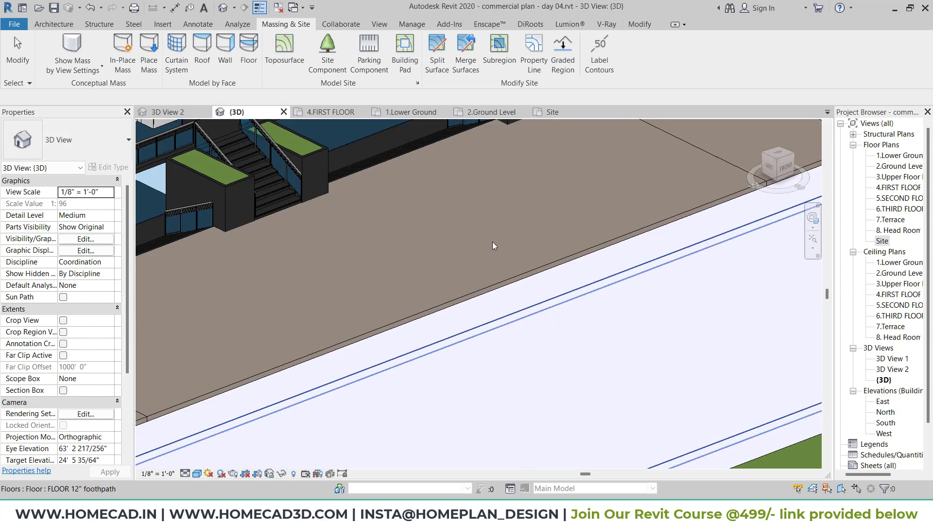
{"action": "left_click", "coordinate": [477, 220]}
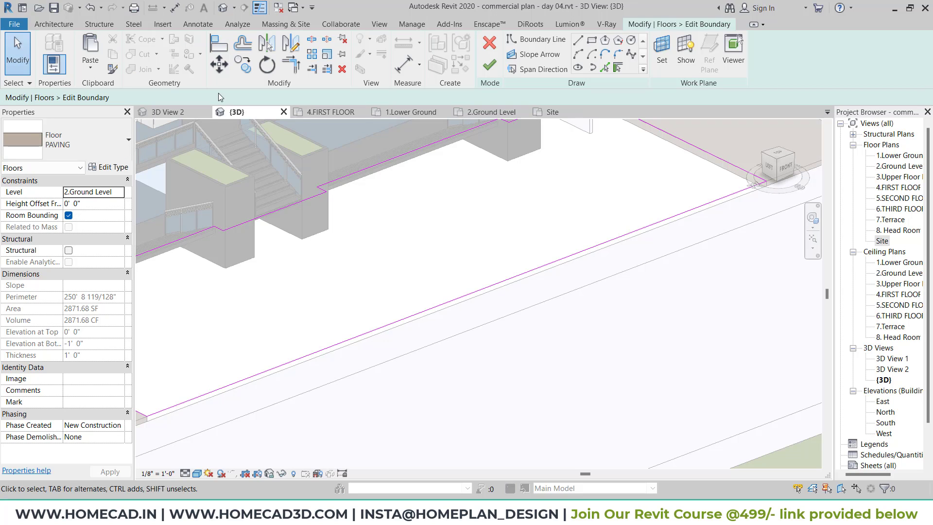
{"action": "key", "text": "a"}
{"action": "key", "text": "l"}
{"action": "left_click", "coordinate": [450, 306]}
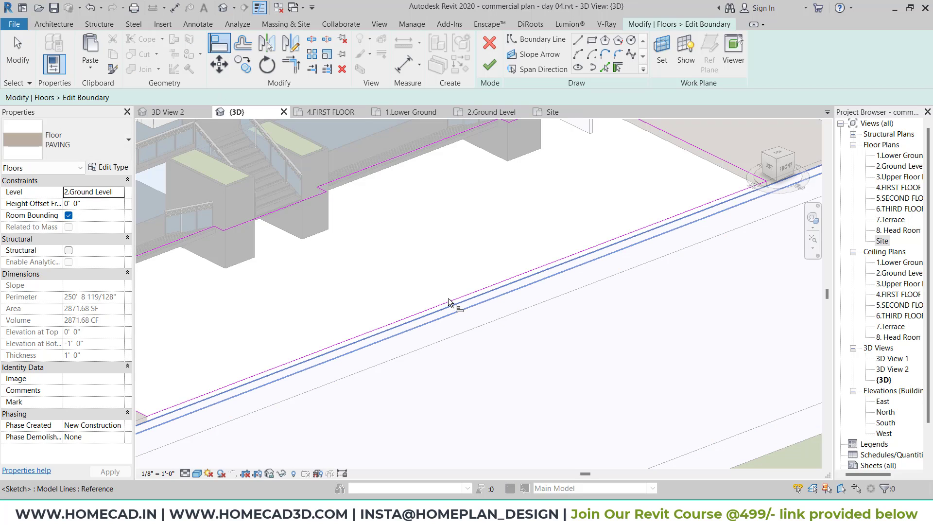
{"action": "left_click", "coordinate": [481, 289]}
{"action": "middle_click_drag", "start_coordinate": [615, 294], "coordinate": [461, 318]}
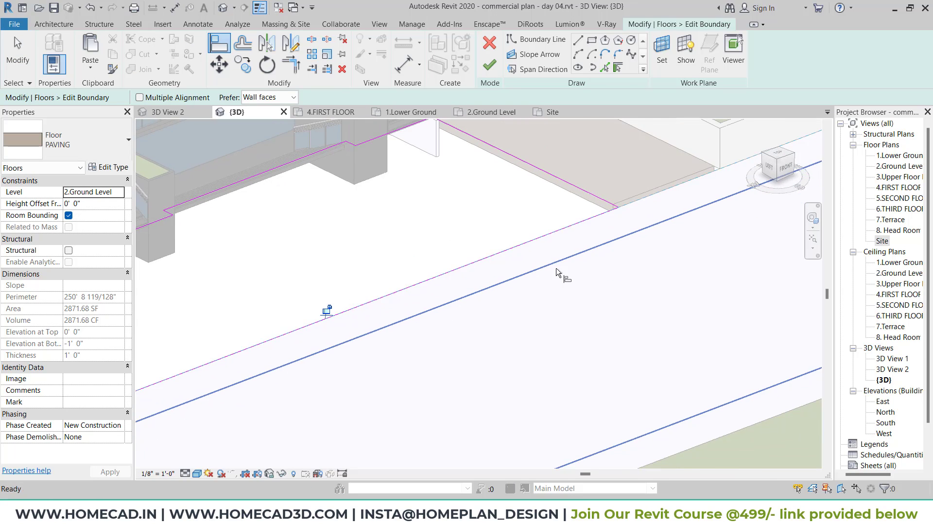
{"action": "left_click", "coordinate": [495, 67]}
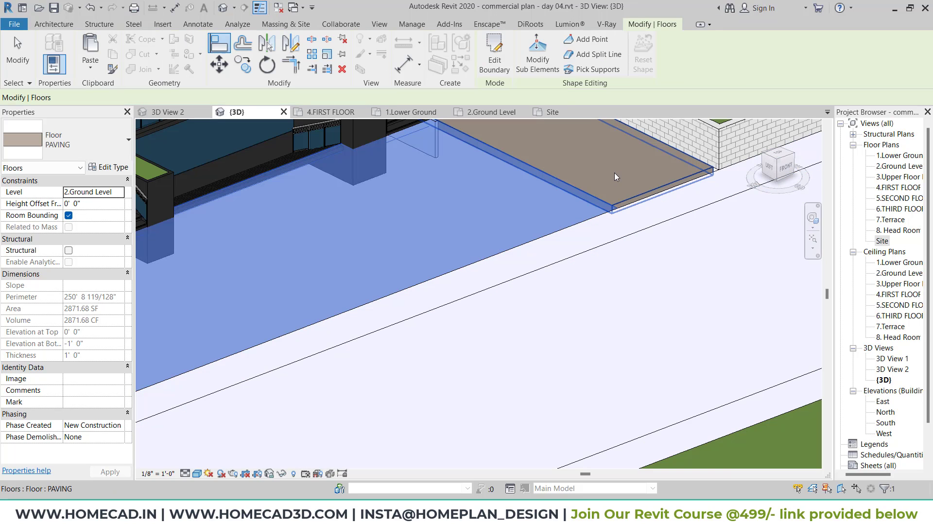
Step: Edit the PAVING floor surrounding the building and align its street-side boundary lines at both sides of the front paving to the footpath
{"action": "left_click", "coordinate": [506, 64]}
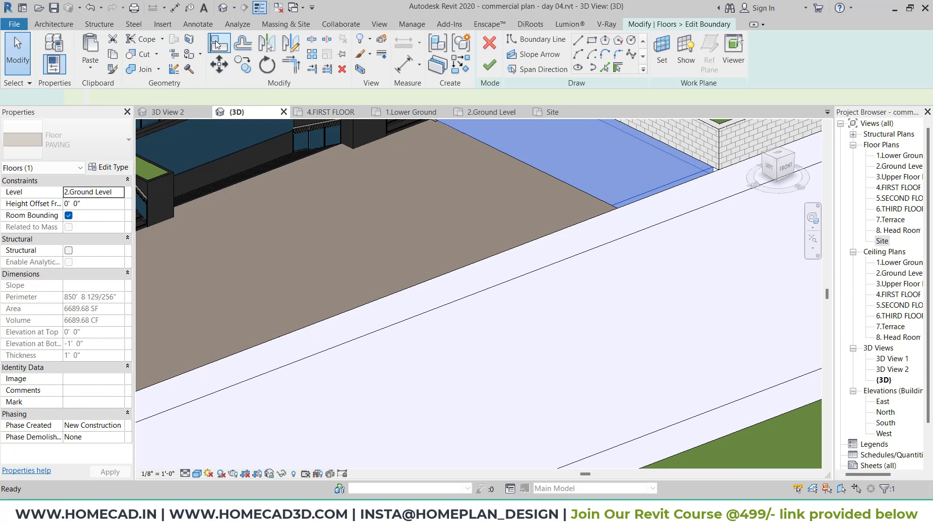
{"action": "key", "text": "a"}
{"action": "key", "text": "l"}
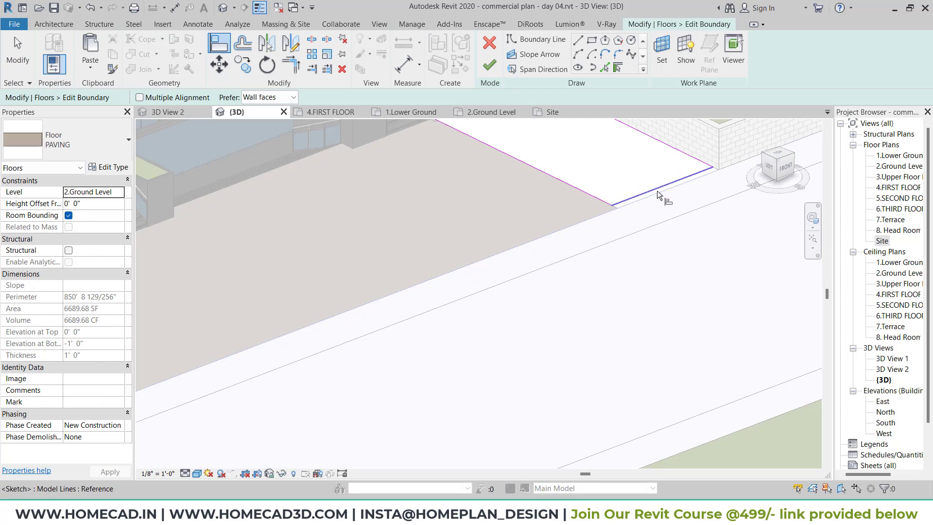
{"action": "mouse_move", "coordinate": [659, 198]}
{"action": "middle_mouse_down"}
{"action": "mouse_move", "coordinate": [477, 264]}
{"action": "mouse_move", "coordinate": [643, 238]}
{"action": "middle_mouse_up"}
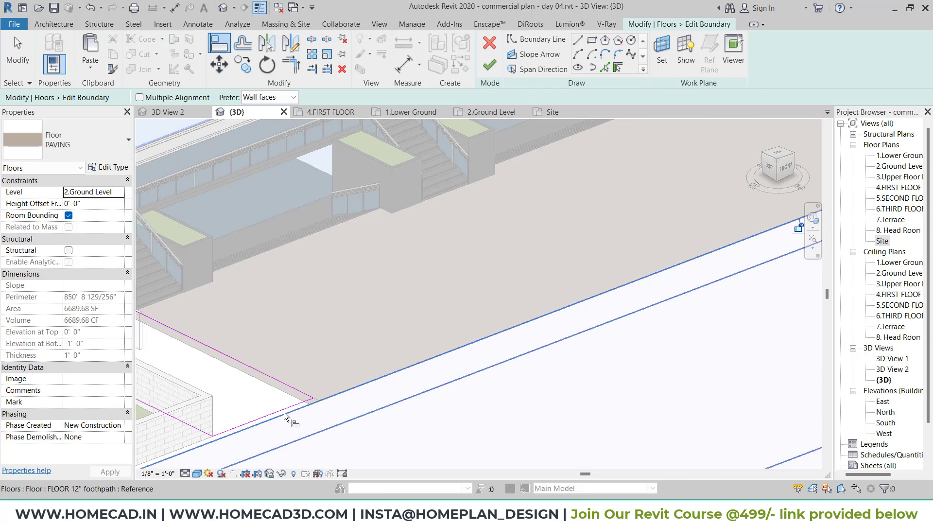
{"action": "left_click", "coordinate": [285, 414]}
{"action": "left_click", "coordinate": [285, 414]}
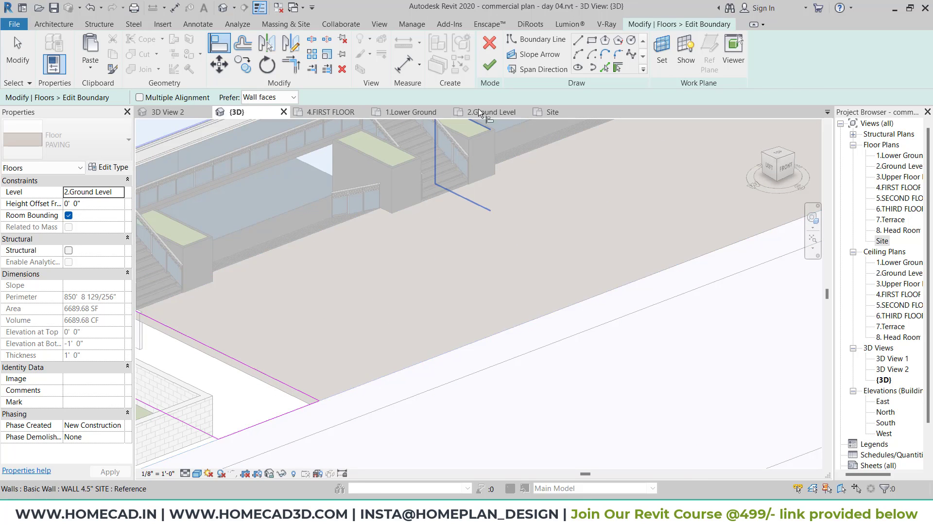
{"action": "left_click", "coordinate": [487, 66]}
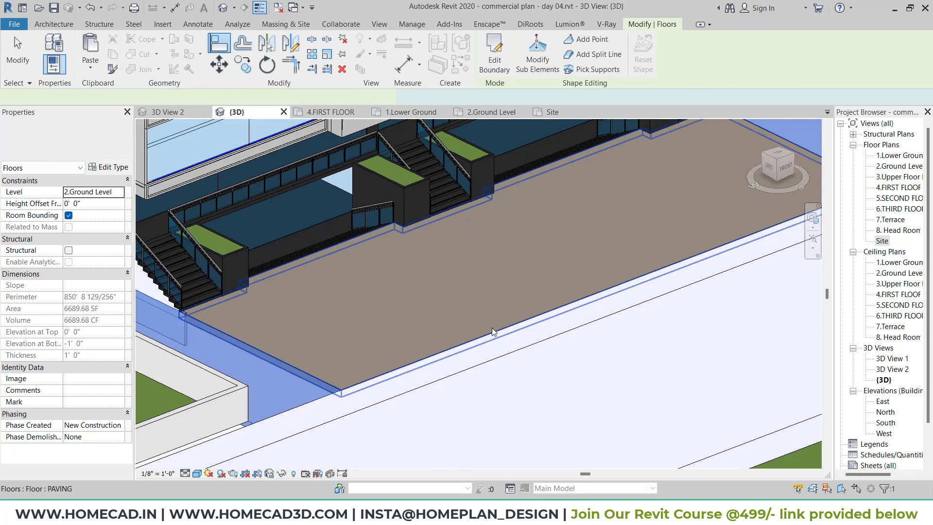
{"action": "scroll", "coordinate": [488, 313], "scroll_direction": "down", "scroll_amount": 3}
{"action": "key", "text": "Escape"}
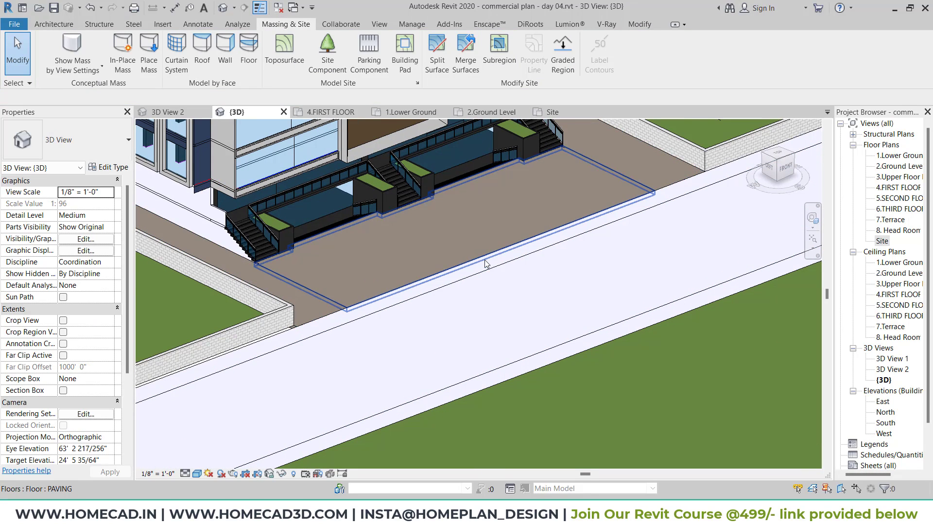
Step: Set the height offset from level of the FLOOR 12" footpath floor along the road to 1"
{"action": "scroll", "coordinate": [488, 268], "scroll_direction": "up", "scroll_amount": 3}
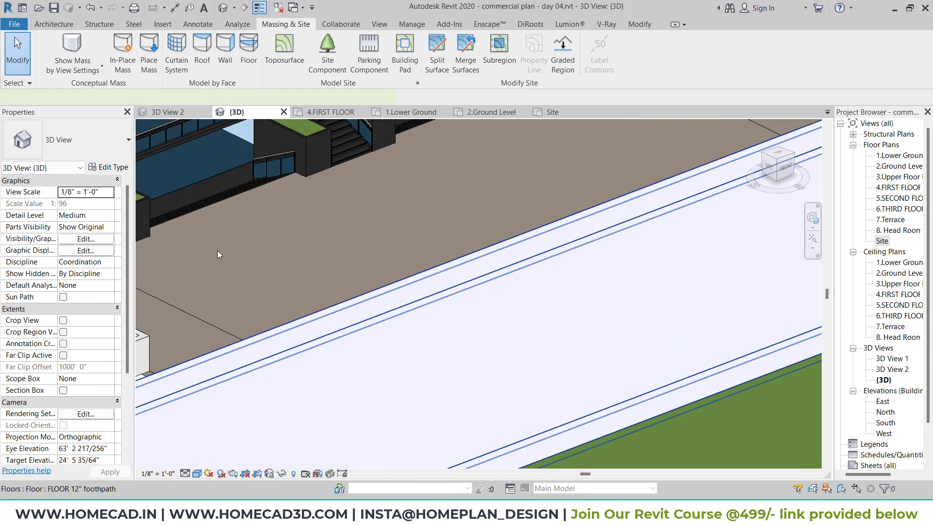
{"action": "left_click", "coordinate": [220, 254]}
{"action": "left_click", "coordinate": [98, 203]}
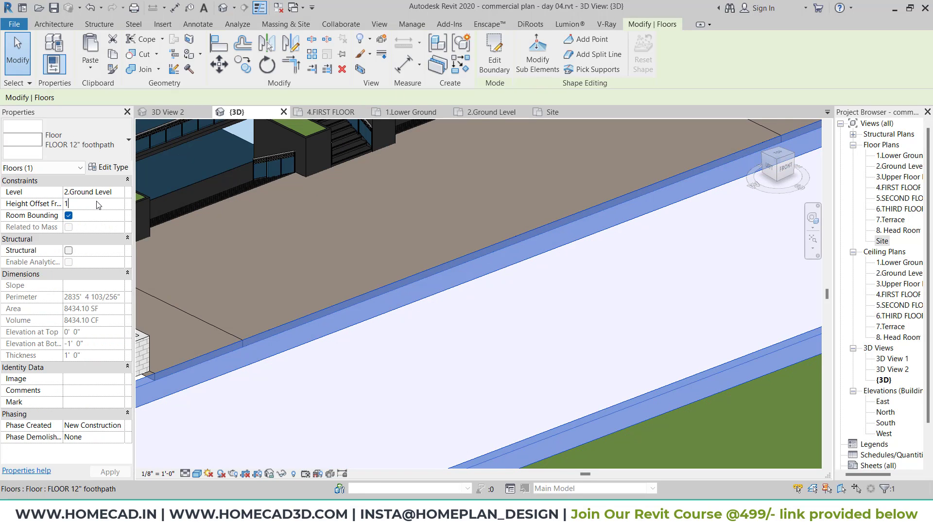
{"action": "key", "text": "Return"}
{"action": "scroll", "coordinate": [558, 337], "scroll_direction": "down", "scroll_amount": 4}
{"action": "key", "text": "Escape"}
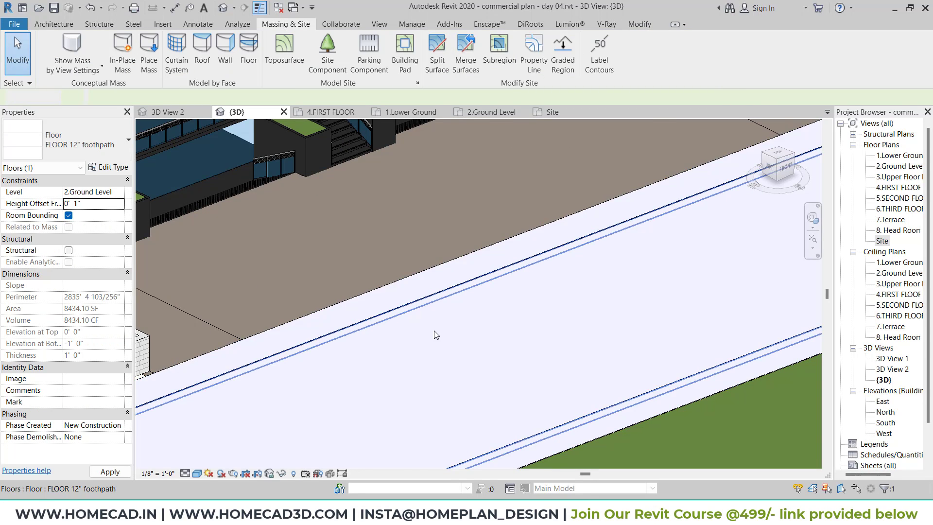
{"action": "scroll", "coordinate": [469, 340], "scroll_direction": "down", "scroll_amount": 2}
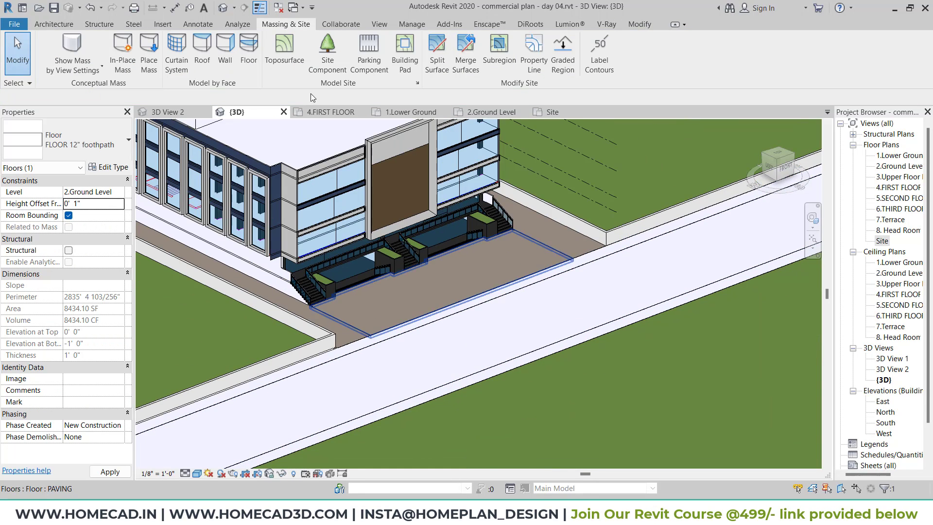
Step: Create a new project material named 08 footh path and use its render appearance for shading
{"action": "left_click", "coordinate": [411, 24]}
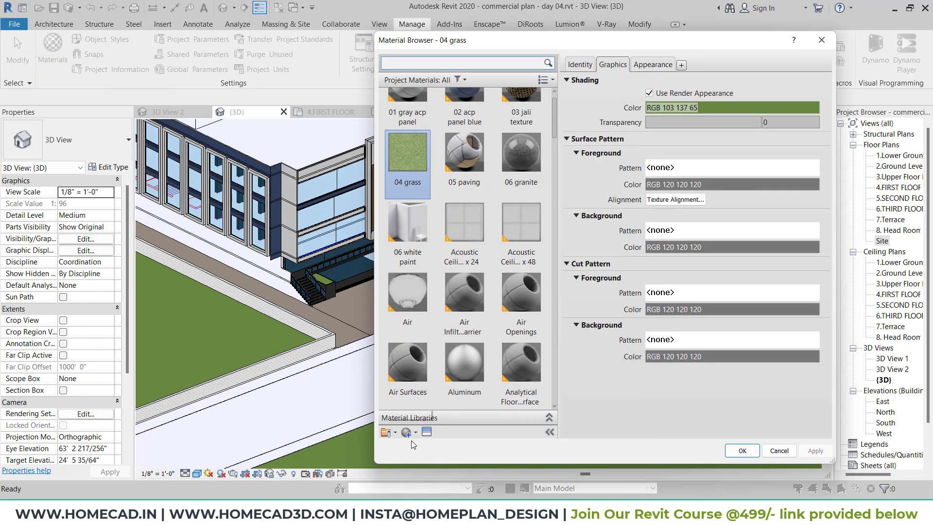
{"action": "left_click", "coordinate": [415, 434]}
{"action": "left_click", "coordinate": [448, 446]}
{"action": "left_click", "coordinate": [580, 64]}
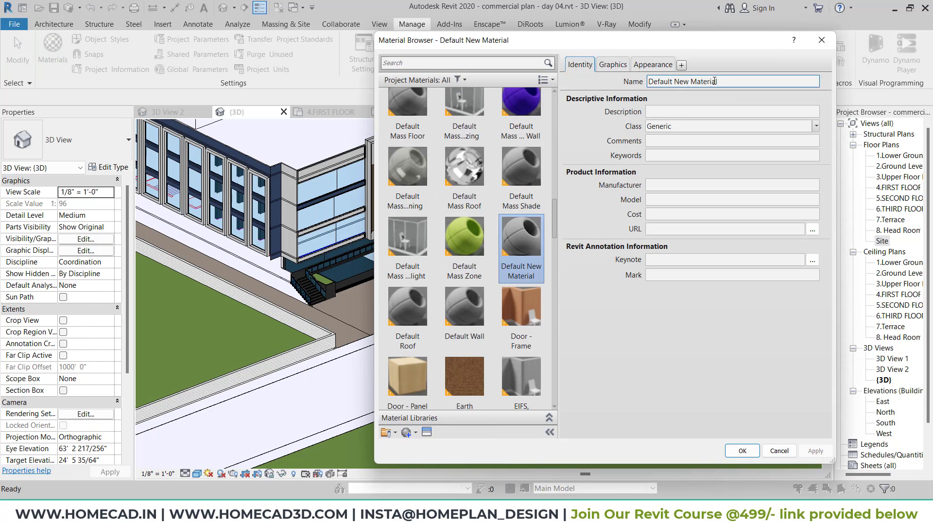
{"action": "triple_click", "coordinate": [731, 81]}
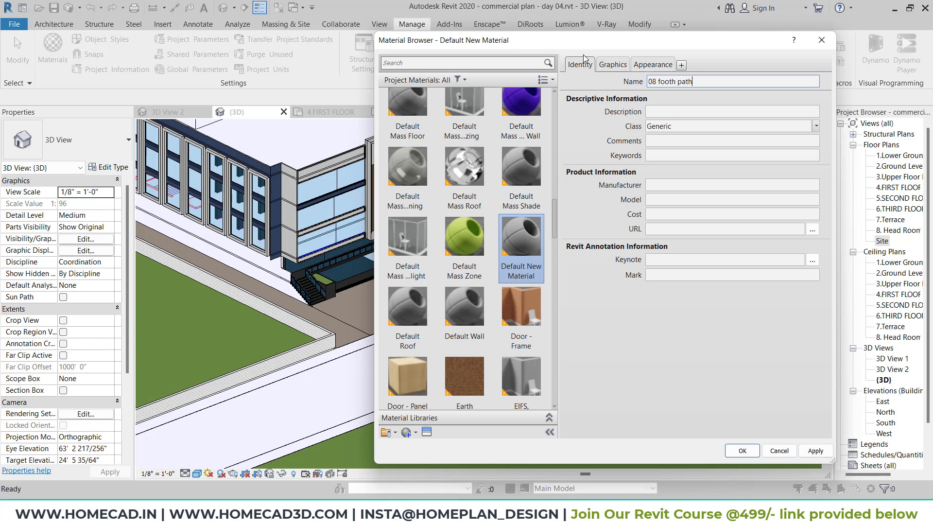
{"action": "left_click", "coordinate": [613, 64]}
{"action": "left_click", "coordinate": [650, 94]}
Step: Load footpath 01.jpg from the Footpath textures folder as the appearance image of the 08 footh path material
{"action": "left_click", "coordinate": [653, 64]}
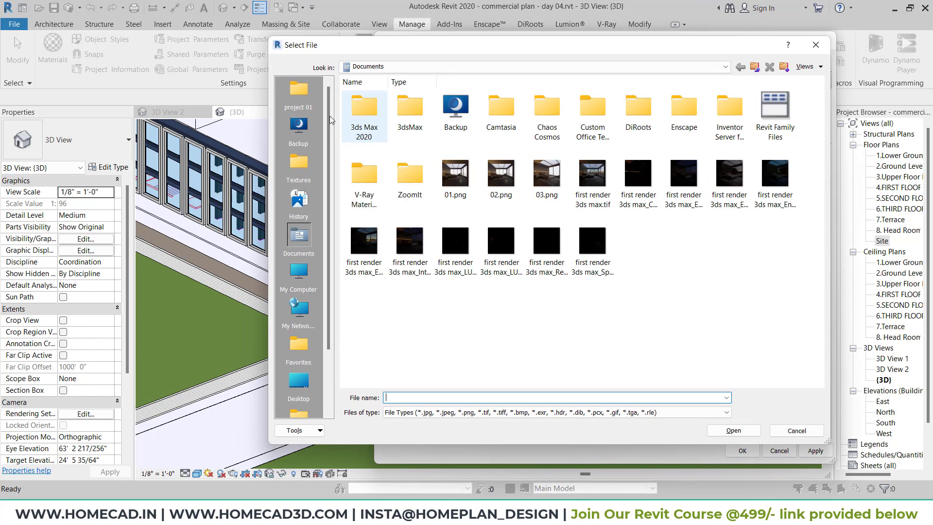
{"action": "left_click", "coordinate": [298, 166]}
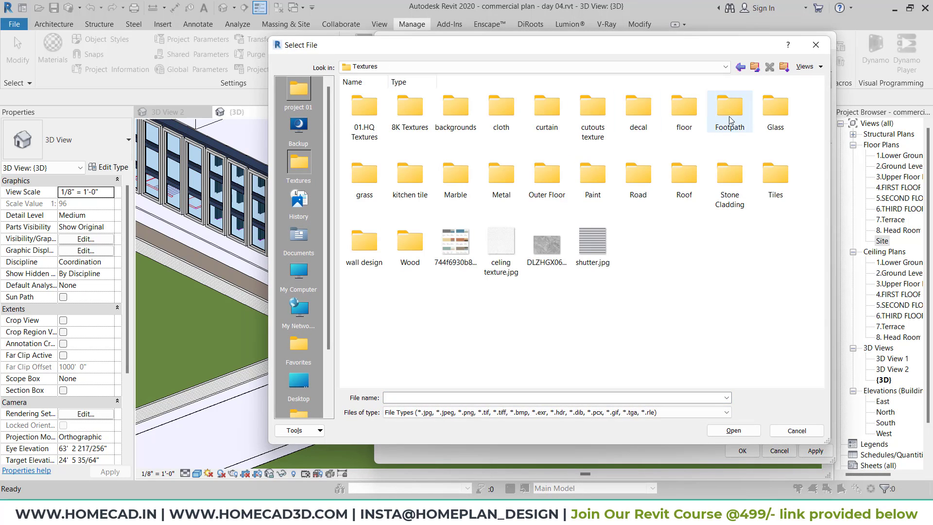
{"action": "double_click", "coordinate": [731, 116]}
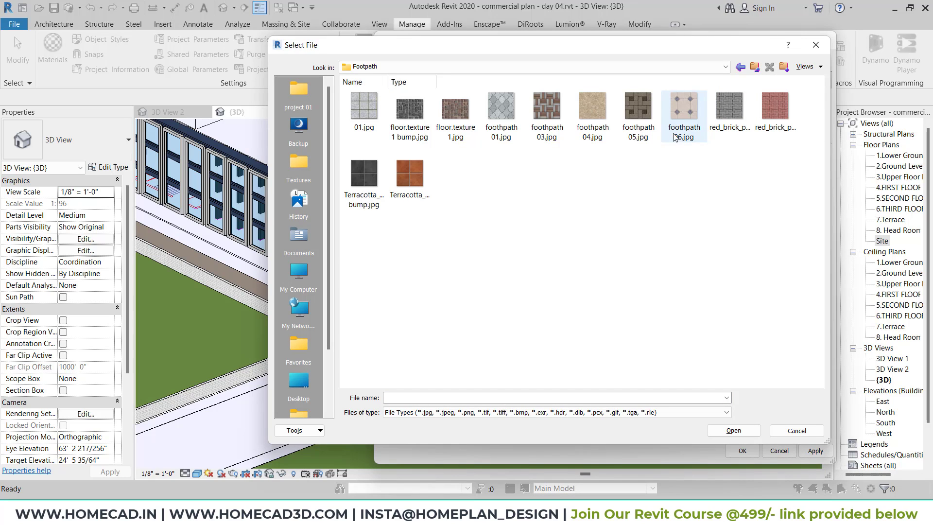
{"action": "scroll", "coordinate": [601, 255], "scroll_direction": "up", "scroll_amount": 4, "text": "ctrl"}
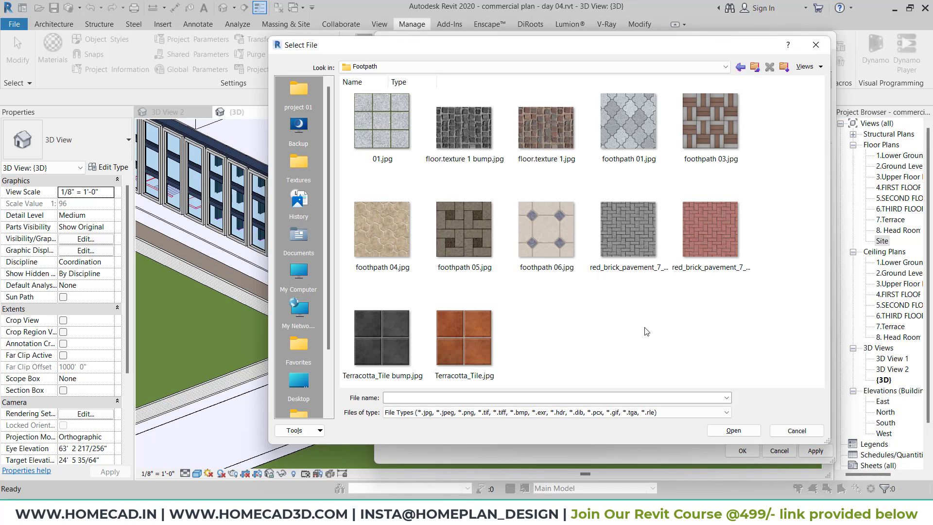
{"action": "left_click", "coordinate": [632, 138]}
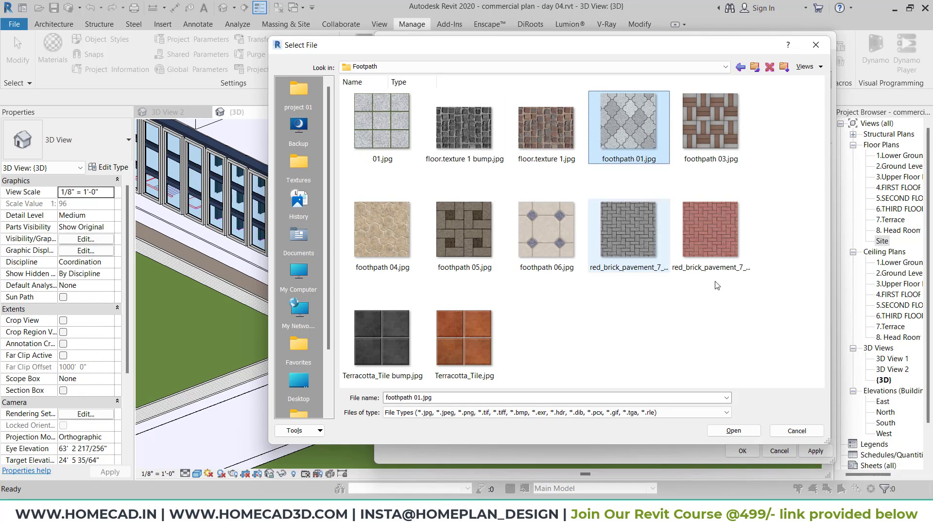
{"action": "left_click", "coordinate": [464, 340]}
{"action": "left_click", "coordinate": [651, 130]}
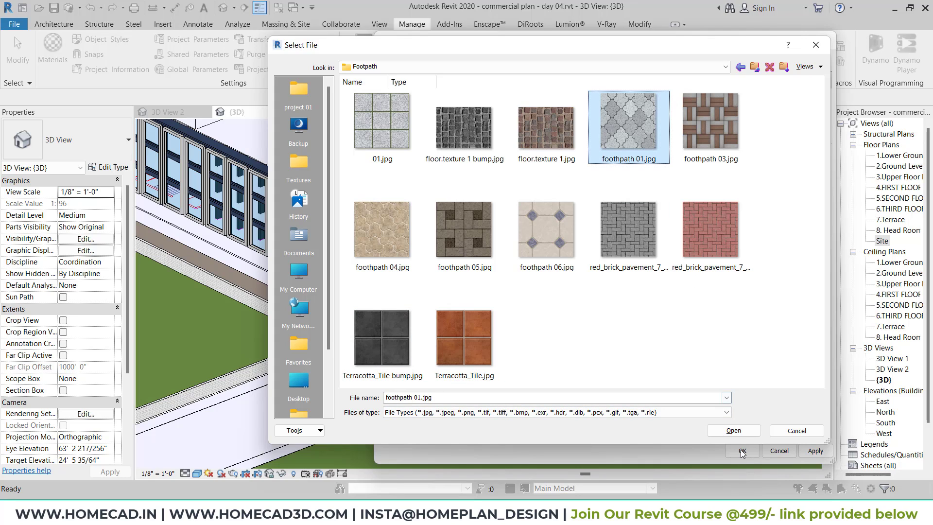
{"action": "left_click", "coordinate": [734, 430]}
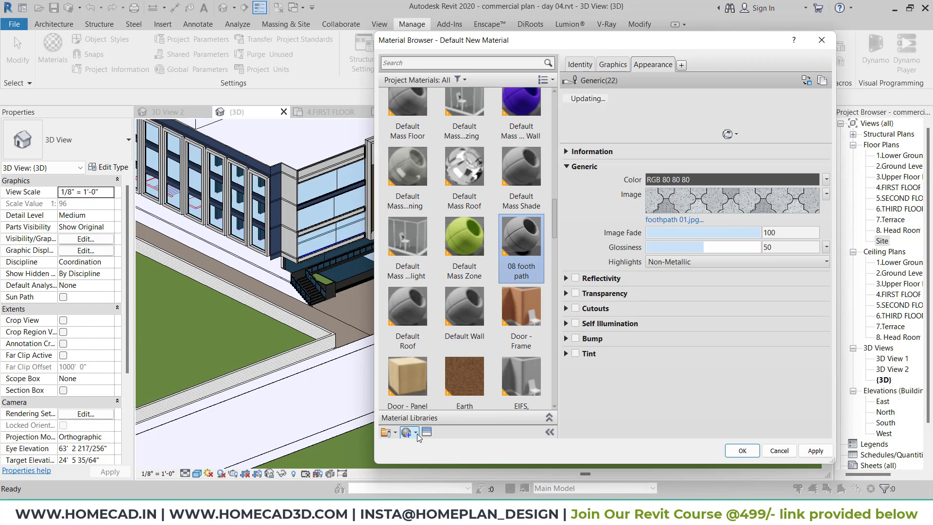
Step: Create another new material named 09 road and use its render appearance for shading
{"action": "left_click", "coordinate": [417, 433]}
{"action": "left_click", "coordinate": [438, 450]}
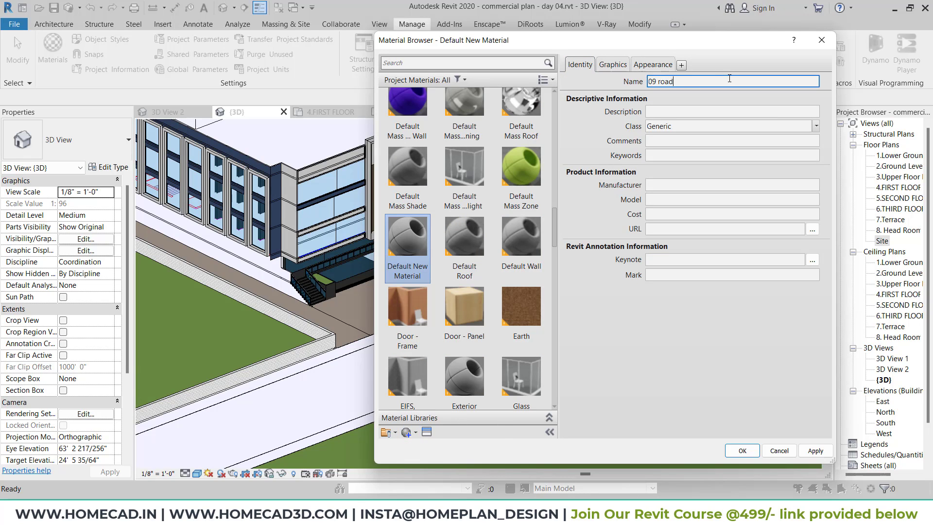
{"action": "left_click", "coordinate": [613, 65]}
{"action": "left_click", "coordinate": [652, 64]}
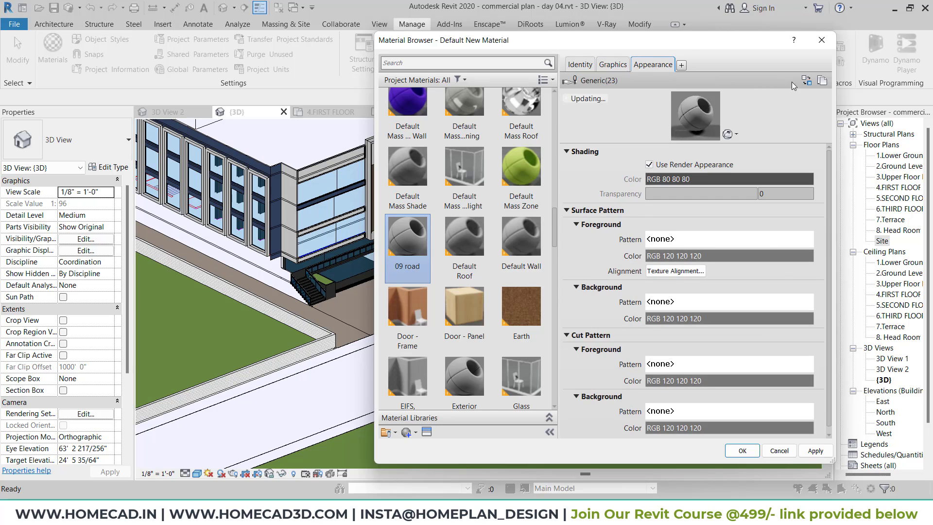
{"action": "left_click", "coordinate": [805, 80]}
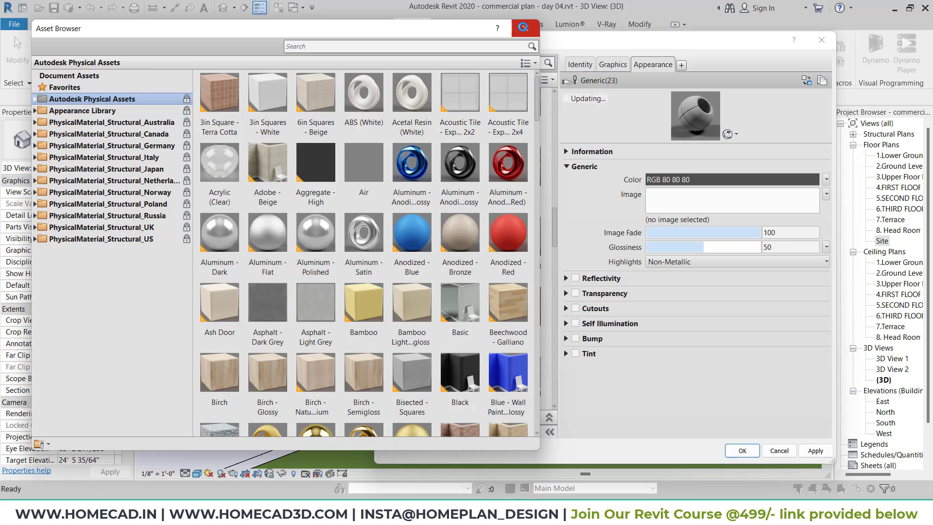
{"action": "left_click", "coordinate": [523, 27]}
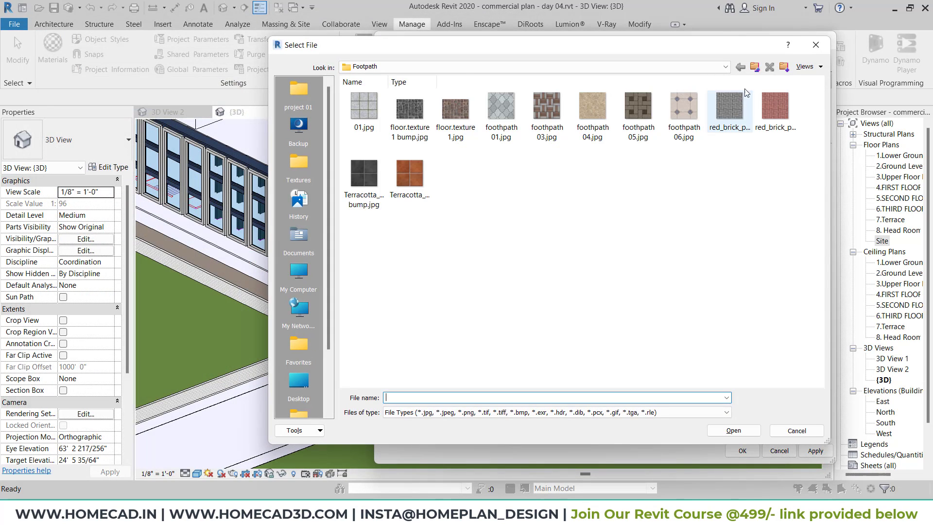
Step: Load road1.png from the Road textures folder as the 09 road appearance image and accept the materials
{"action": "left_click", "coordinate": [754, 66]}
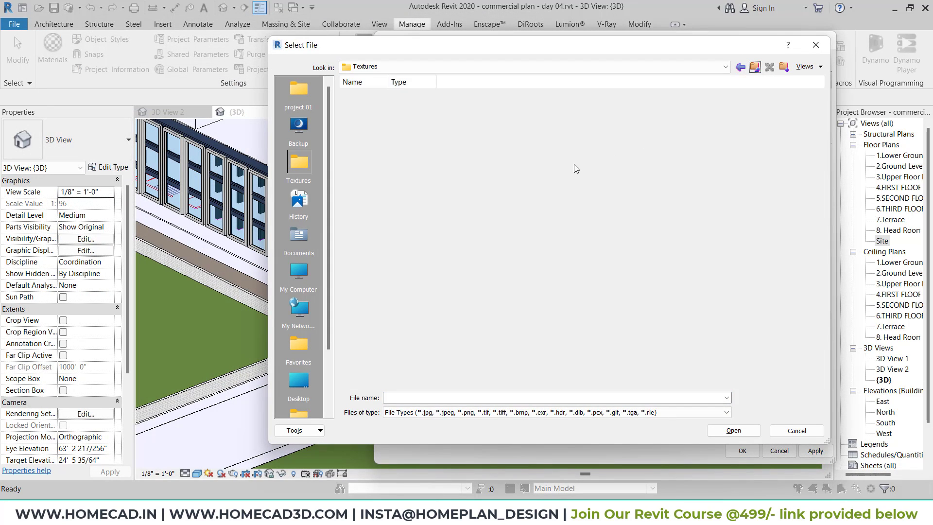
{"action": "double_click", "coordinate": [639, 177]}
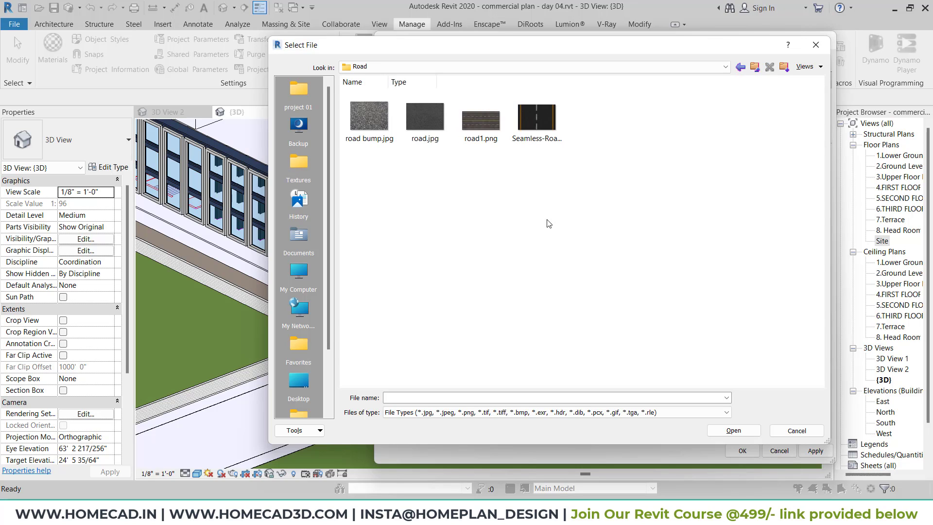
{"action": "left_click", "coordinate": [591, 155]}
{"action": "left_click", "coordinate": [733, 431]}
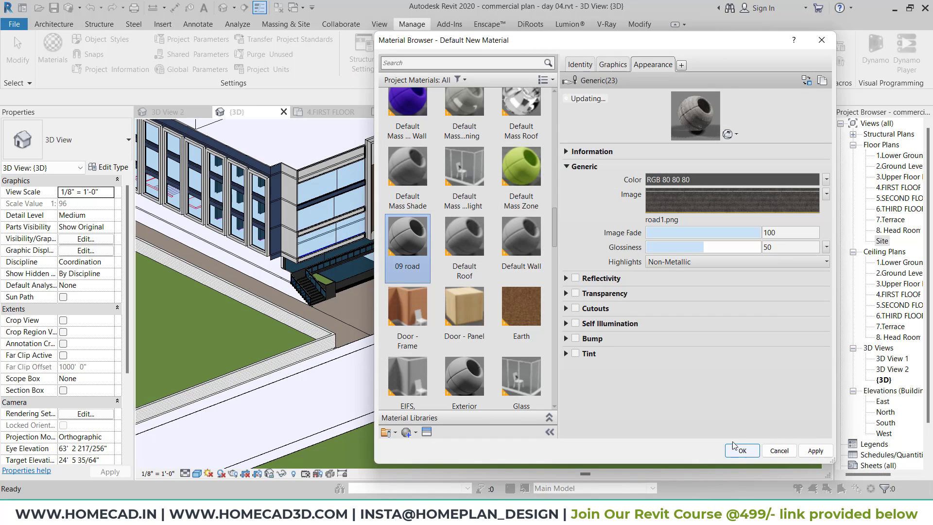
{"action": "left_click", "coordinate": [742, 451]}
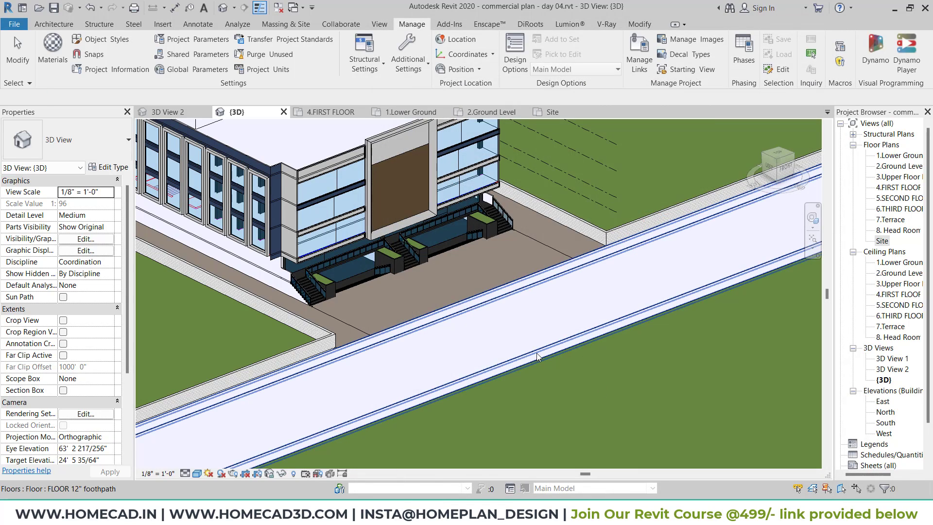
Step: Assign the 08 footh path material to the structure layer of the FLOOR 12" footpath floor type
{"action": "left_click", "coordinate": [538, 358]}
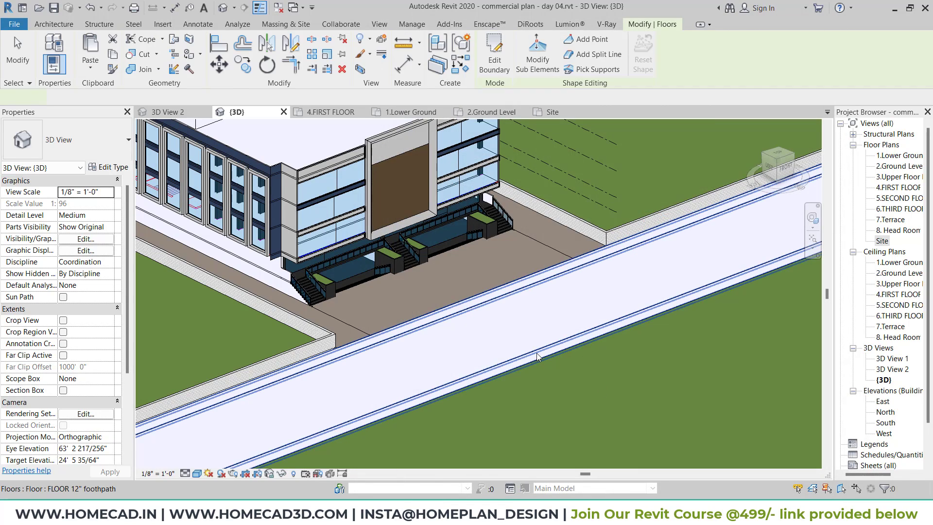
{"action": "left_click", "coordinate": [110, 168]}
{"action": "left_click", "coordinate": [264, 132]}
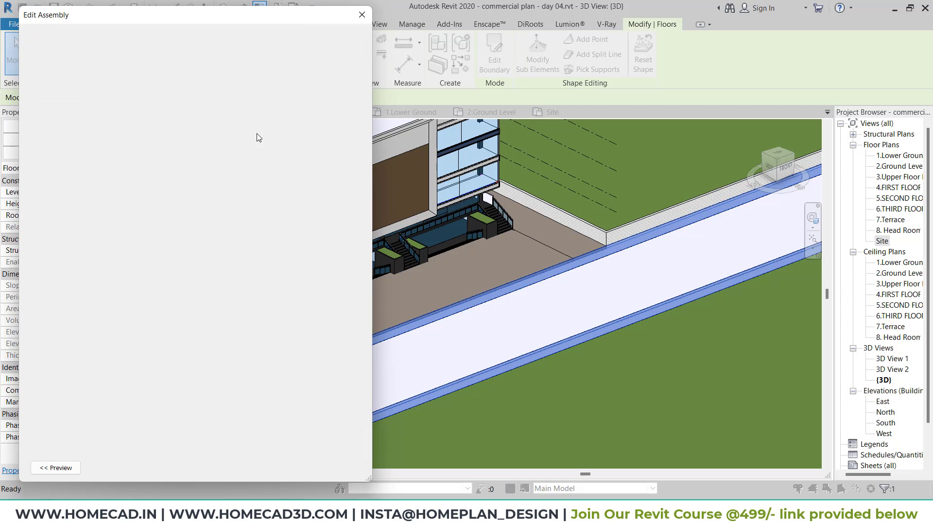
{"action": "left_click", "coordinate": [163, 140]}
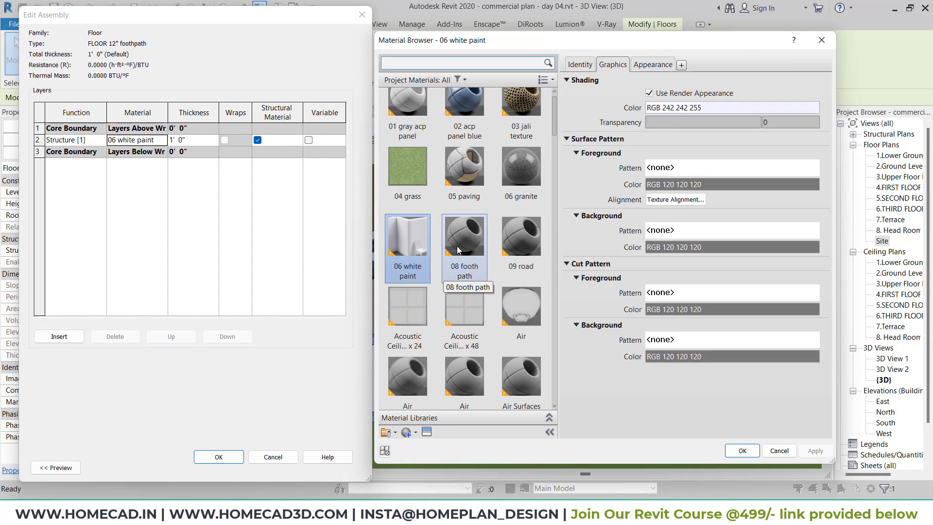
{"action": "left_click", "coordinate": [458, 250]}
{"action": "left_click", "coordinate": [742, 450]}
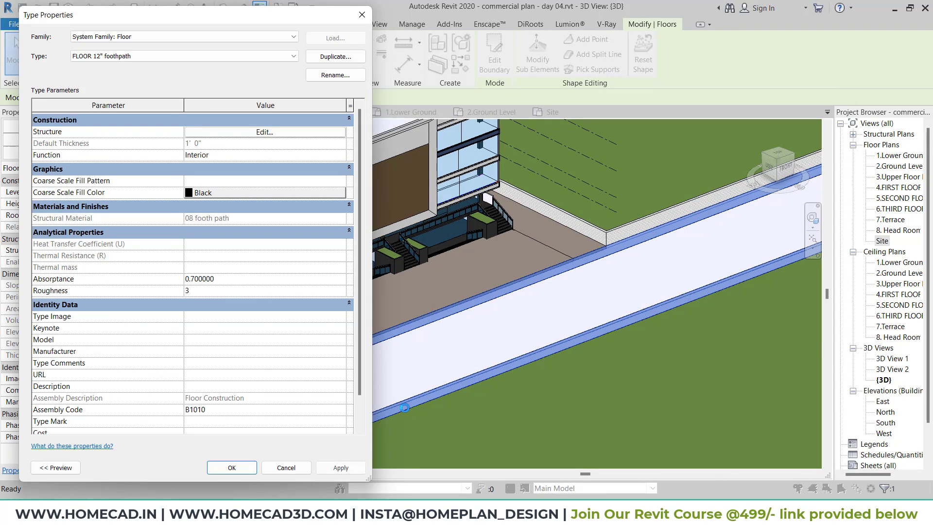
{"action": "left_click", "coordinate": [232, 467]}
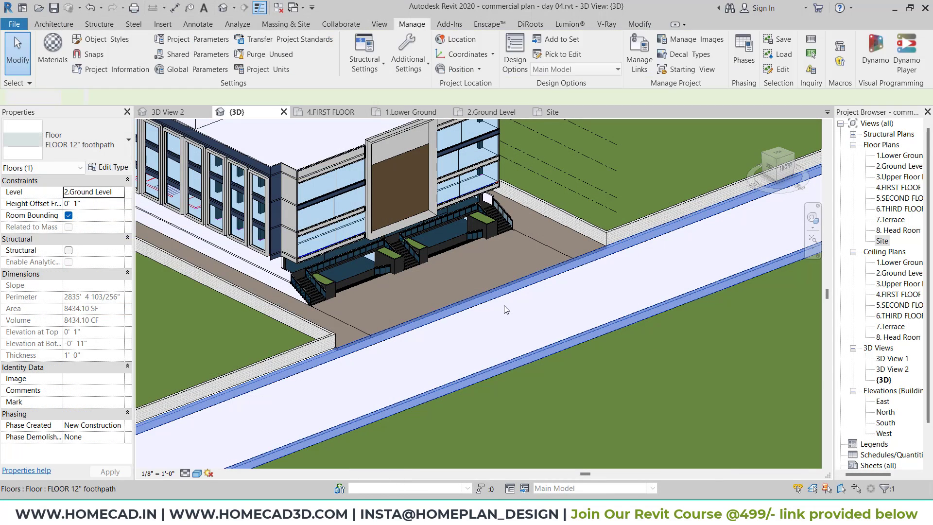
Step: Paint the road surface between the two footpath strips with the 09 road material
{"action": "key", "text": "Escape"}
{"action": "key", "text": "m"}
{"action": "key", "text": "a"}
{"action": "key", "text": "t"}
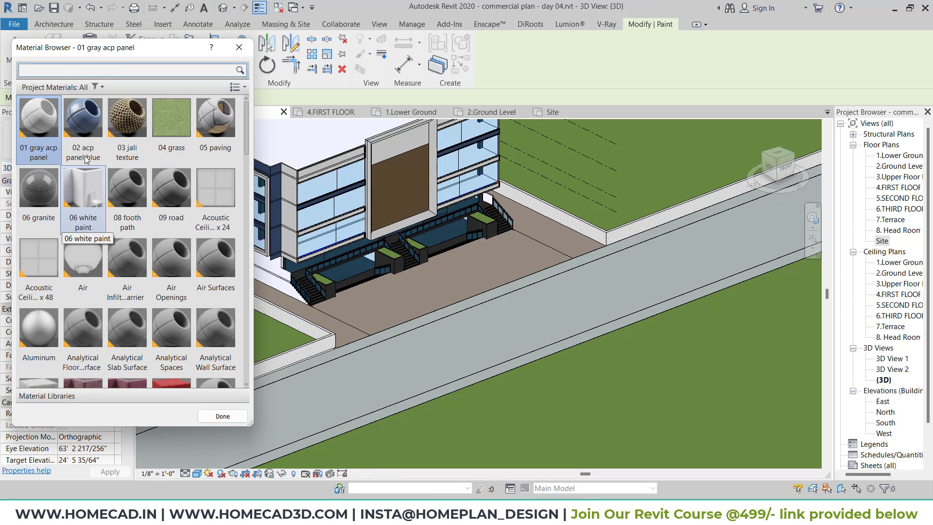
{"action": "left_click", "coordinate": [185, 220]}
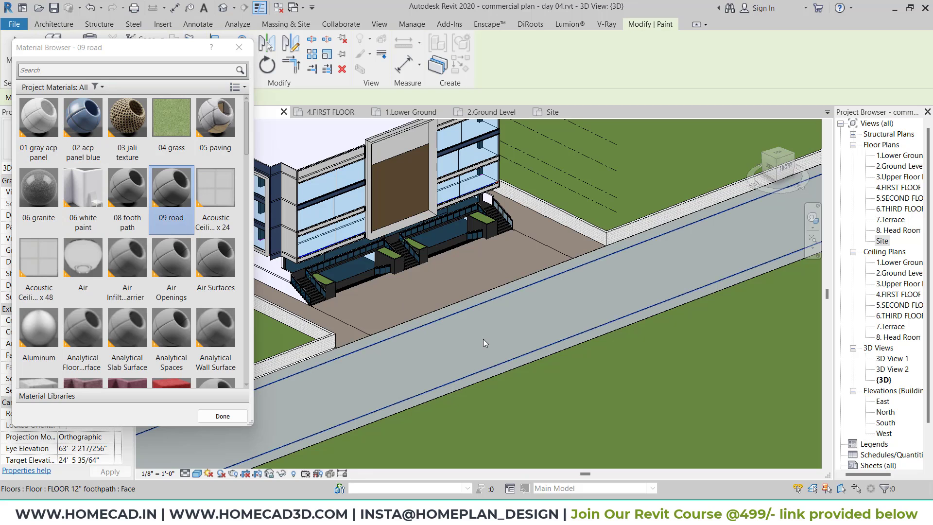
{"action": "left_click", "coordinate": [502, 340]}
{"action": "left_click", "coordinate": [238, 47]}
{"action": "scroll", "coordinate": [436, 335], "scroll_direction": "down", "scroll_amount": 2}
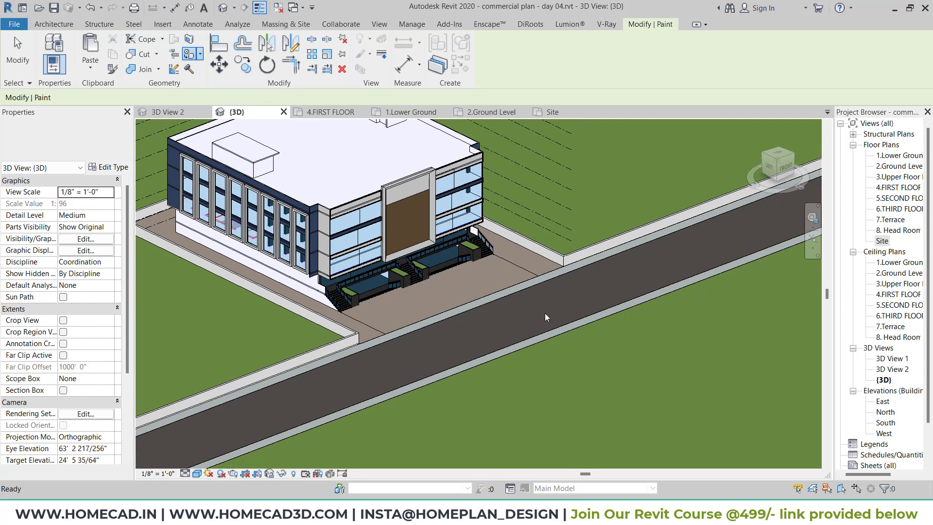
{"action": "key", "text": "Escape"}
{"action": "middle_click_drag", "start_coordinate": [502, 320], "coordinate": [516, 323]}
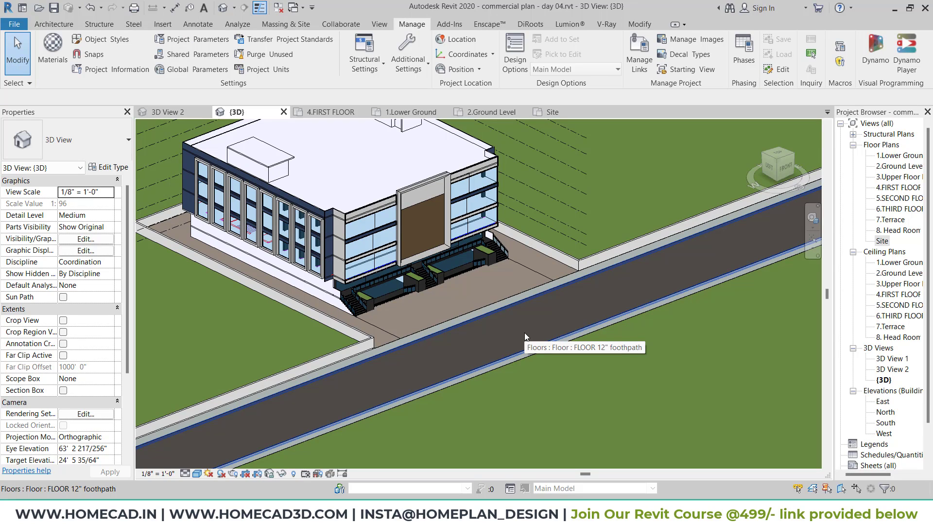
Step: Save the project, and display the 3D view with realistic material textures to check the road and footpath up close
{"action": "left_click", "coordinate": [54, 8]}
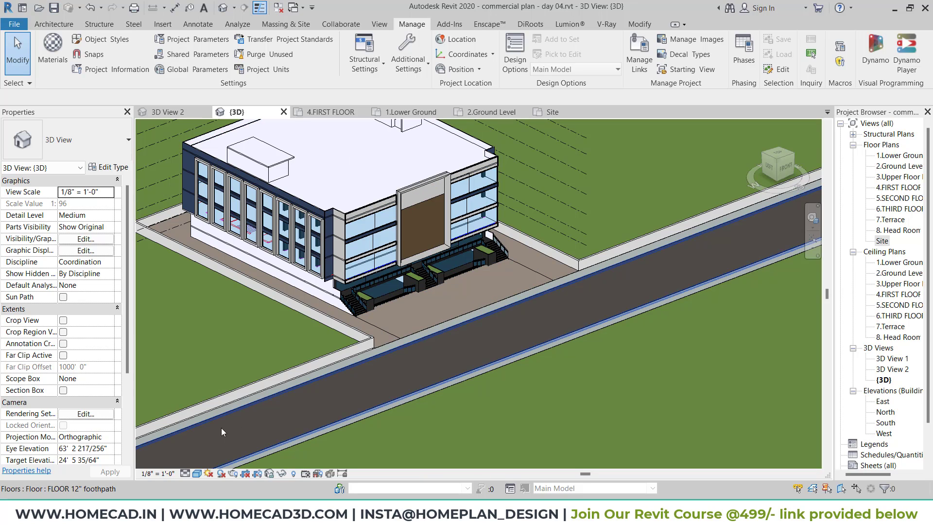
{"action": "left_click", "coordinate": [197, 473]}
{"action": "key", "text": "Escape"}
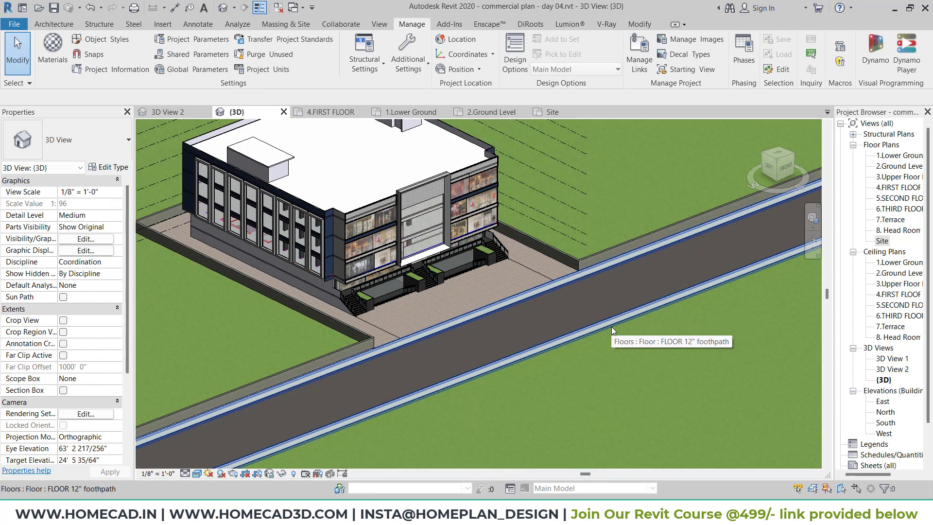
{"action": "scroll", "coordinate": [514, 335], "scroll_direction": "up", "scroll_amount": 10}
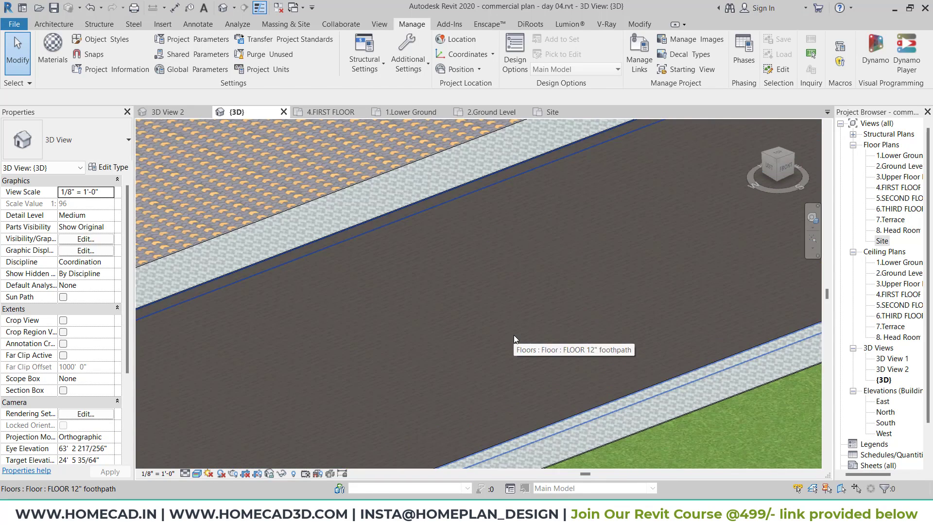
{"action": "scroll", "coordinate": [514, 334], "scroll_direction": "up", "scroll_amount": 8}
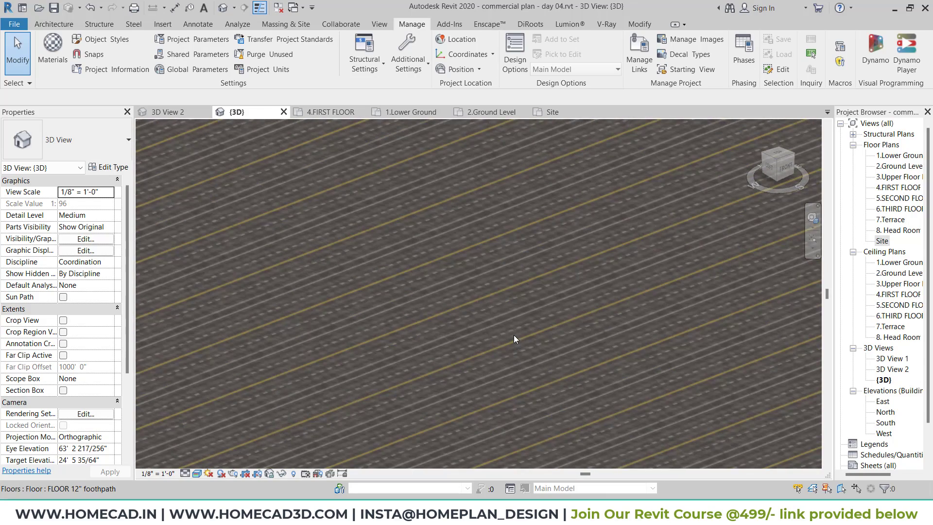
Step: Set the road1.png texture sample size of the 09 road material to 40'-0" by 40'-0" and apply it
{"action": "scroll", "coordinate": [469, 296], "scroll_direction": "down", "scroll_amount": 3}
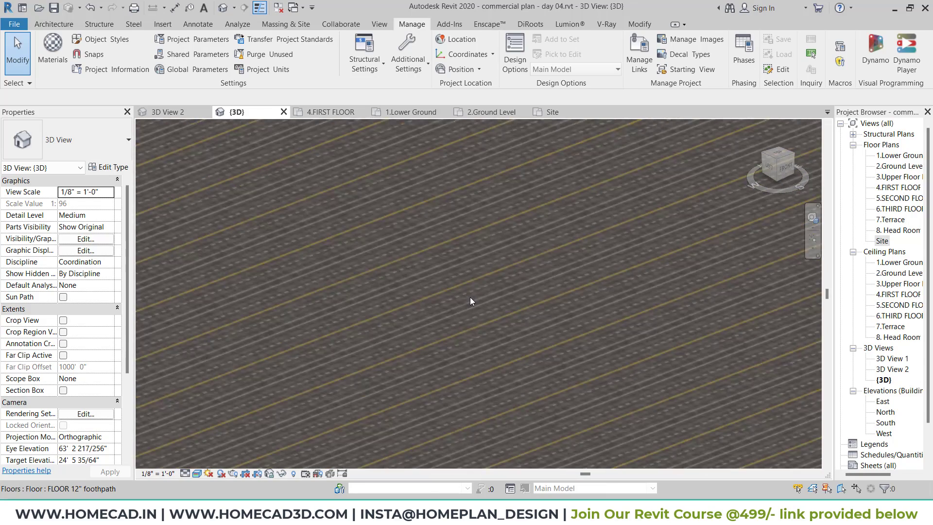
{"action": "scroll", "coordinate": [474, 306], "scroll_direction": "down", "scroll_amount": 5}
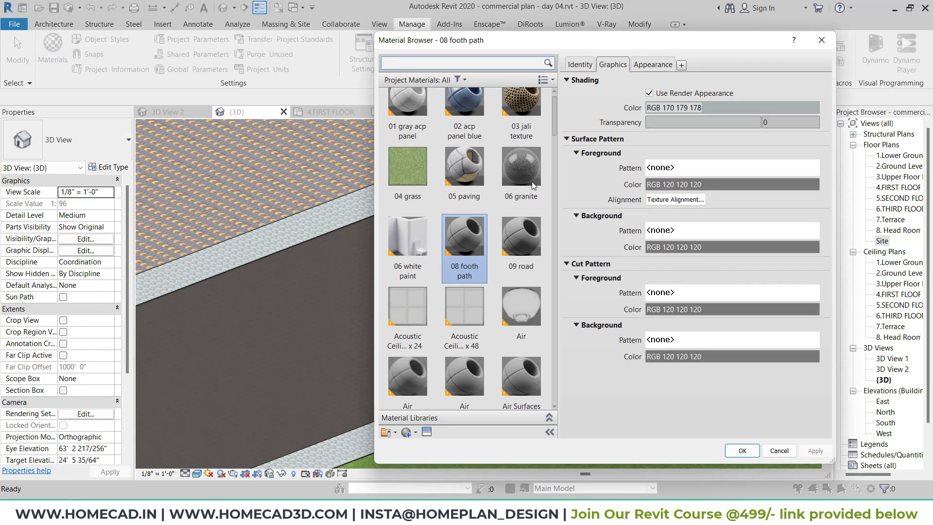
{"action": "left_click", "coordinate": [522, 236]}
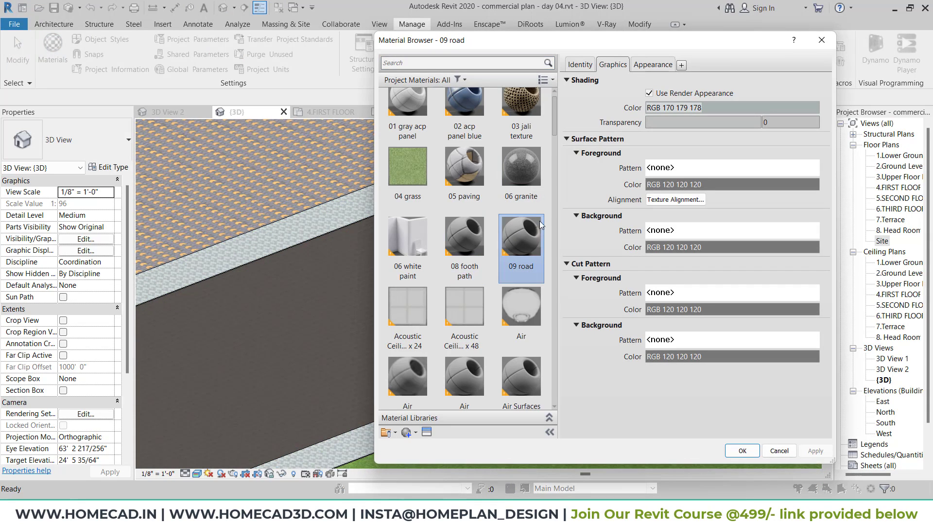
{"action": "left_click", "coordinate": [644, 67]}
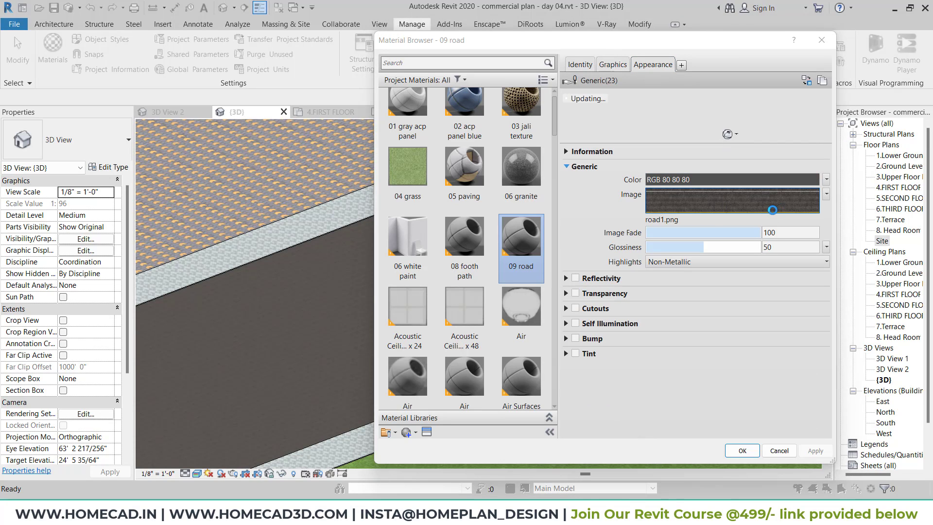
{"action": "left_click_drag", "start_coordinate": [343, 38], "coordinate": [502, 44]}
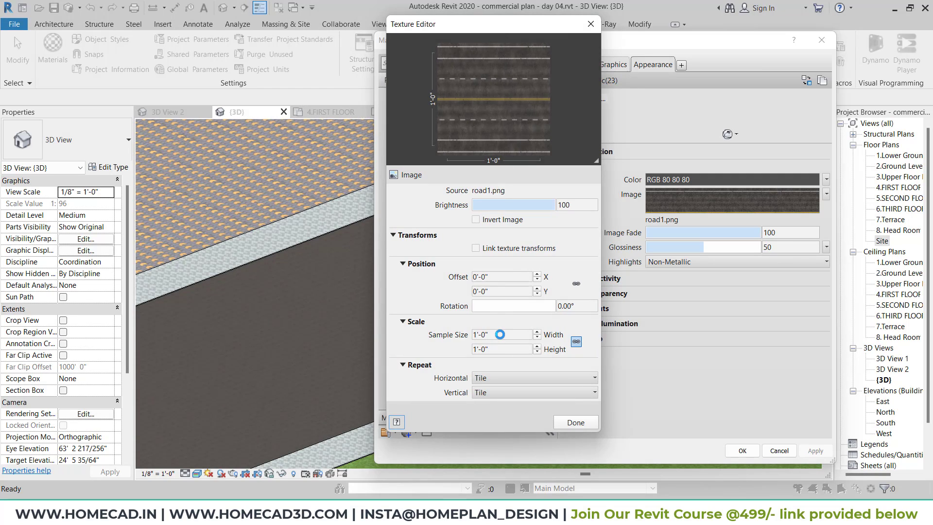
{"action": "left_click", "coordinate": [502, 334]}
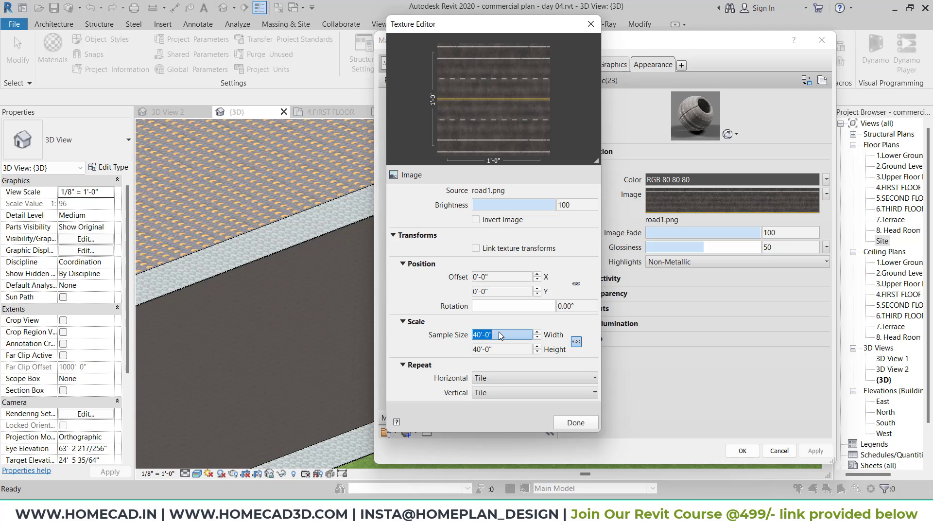
{"action": "left_click", "coordinate": [576, 422]}
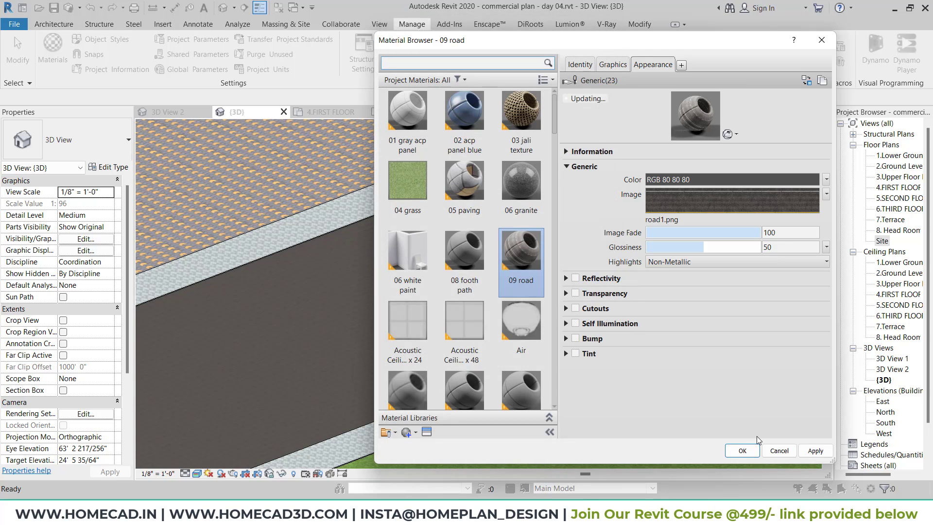
{"action": "left_click", "coordinate": [816, 450]}
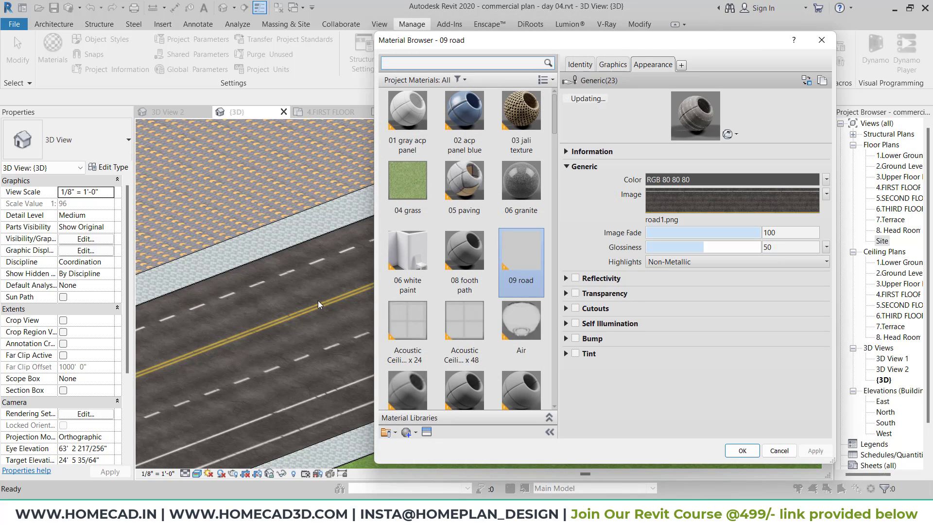
Step: Offset the road1.png texture by -2'-0" in Y and apply it to the road
{"action": "left_click", "coordinate": [689, 200]}
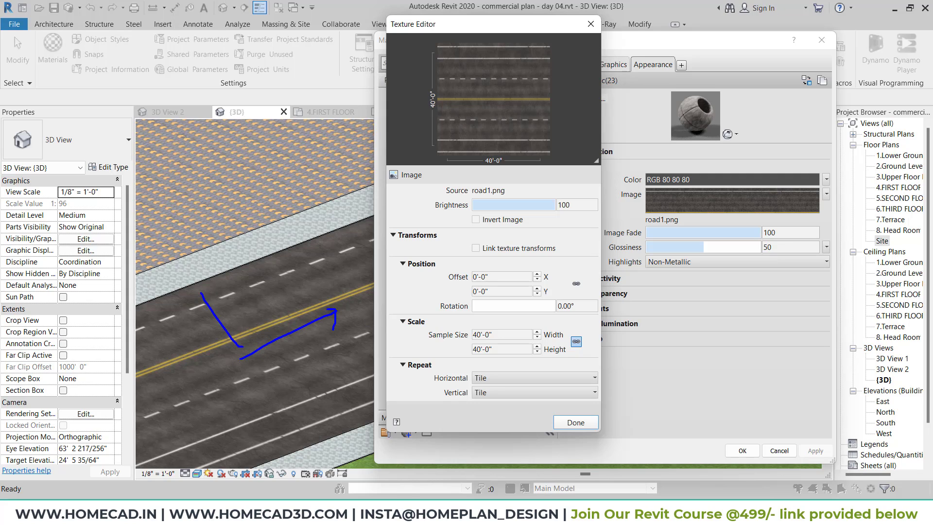
{"action": "key", "text": "Escape"}
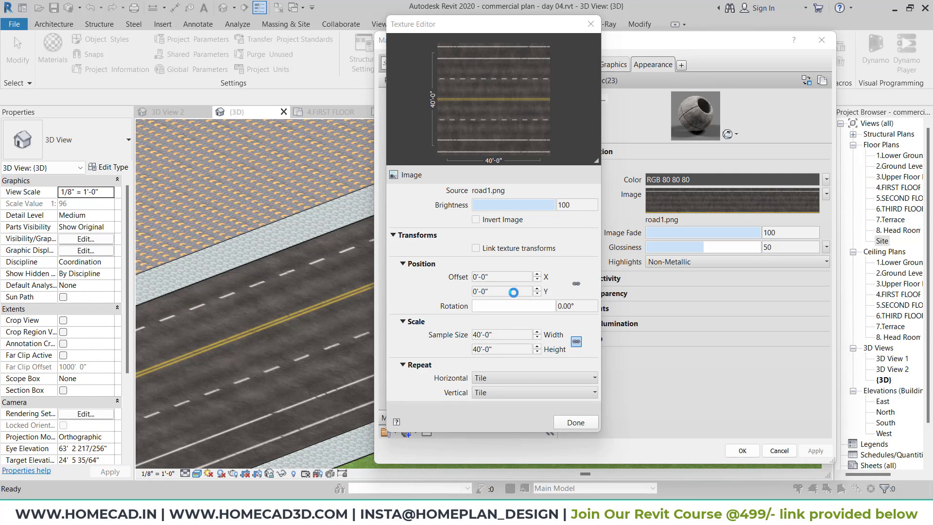
{"action": "left_click", "coordinate": [498, 291]}
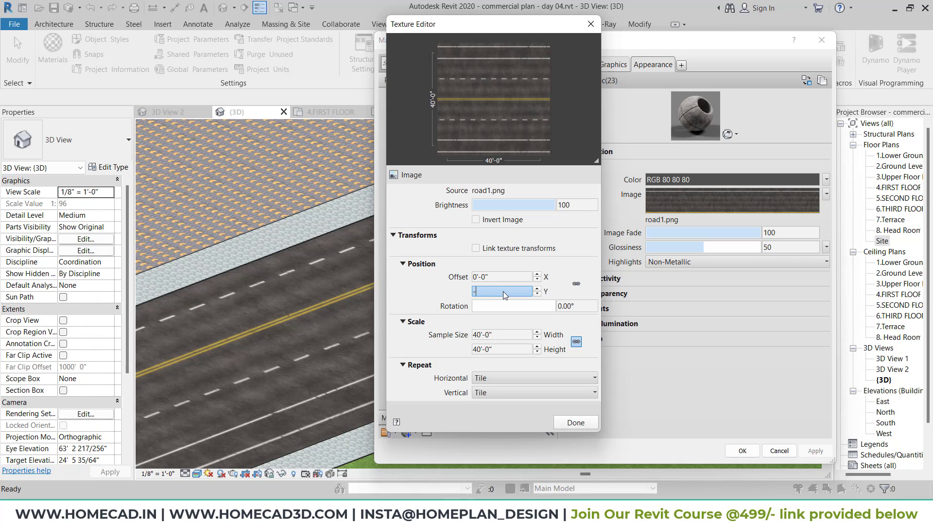
{"action": "left_click", "coordinate": [582, 427]}
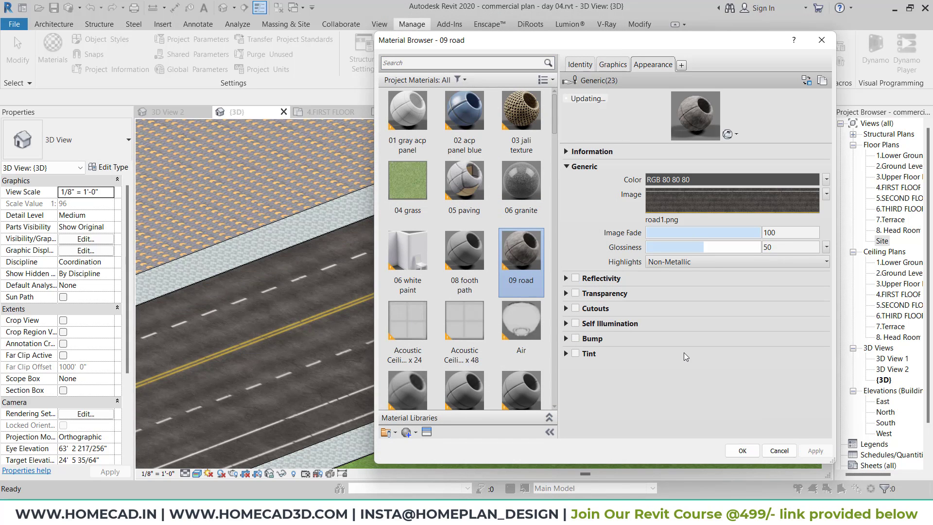
Step: Change the road texture's Y offset to -4'-0" and apply it to the 09 road material
{"action": "left_click", "coordinate": [660, 206]}
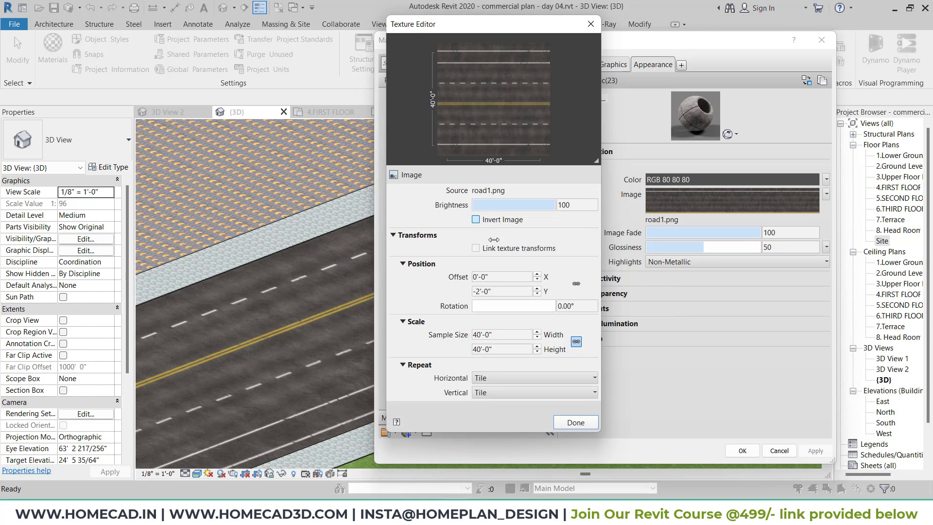
{"action": "left_click", "coordinate": [512, 291]}
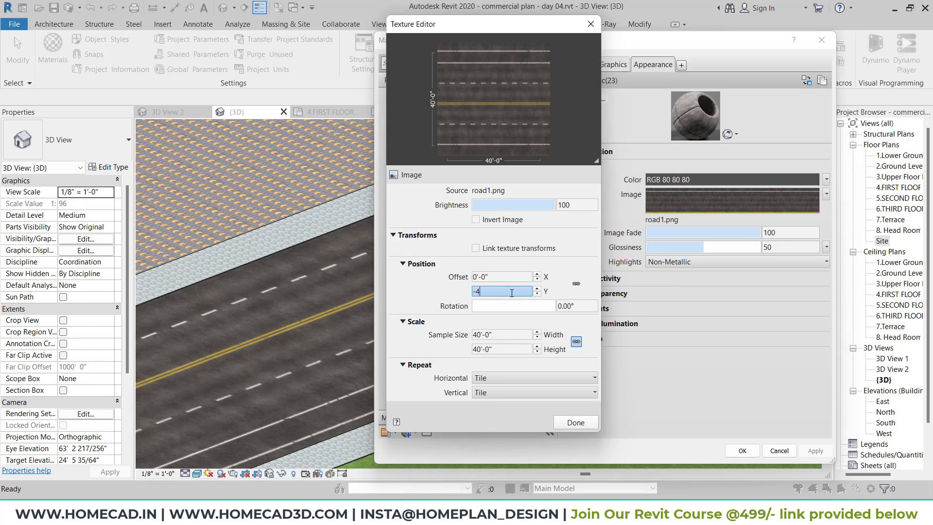
{"action": "type", "text": "-4"}
{"action": "key", "text": "Return"}
{"action": "left_click", "coordinate": [567, 421]}
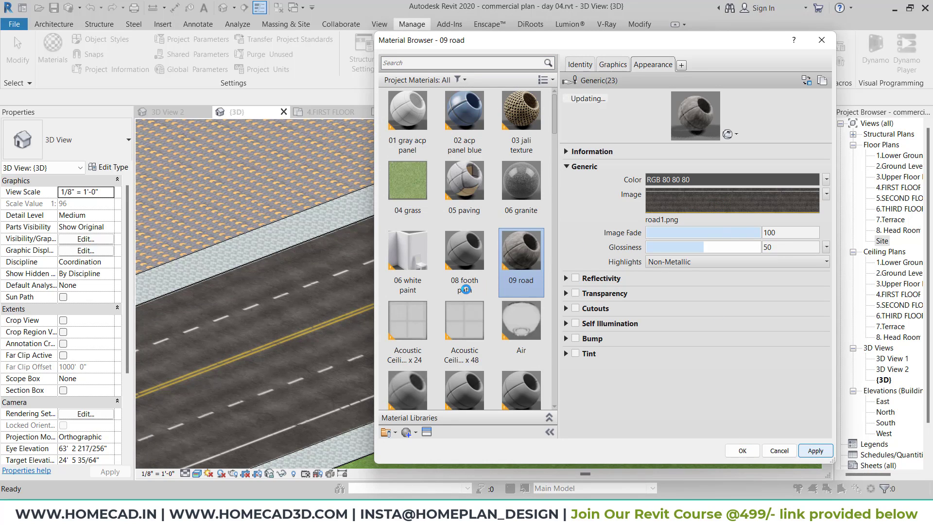
Step: Set the Y offset of the 09 road texture to -7'-0" and accept the material changes
{"action": "left_click", "coordinate": [733, 201]}
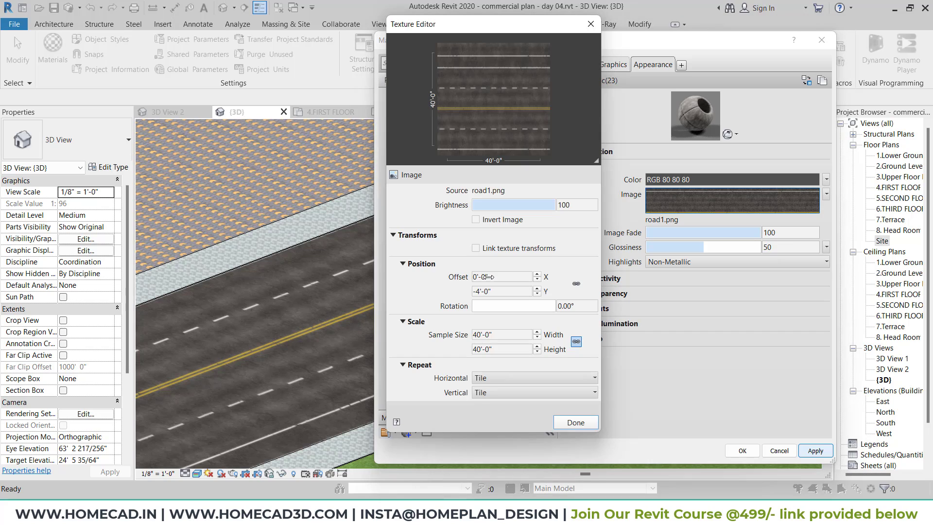
{"action": "left_click", "coordinate": [500, 291]}
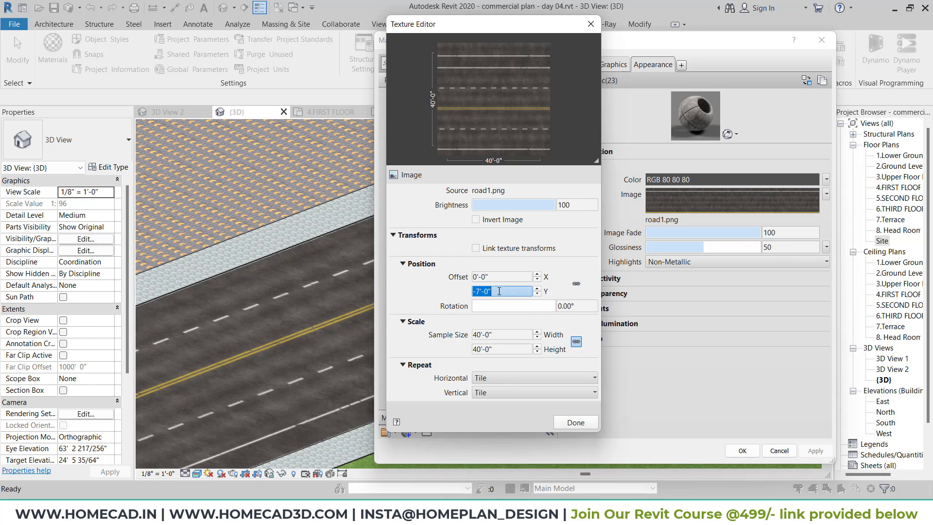
{"action": "left_click", "coordinate": [576, 422]}
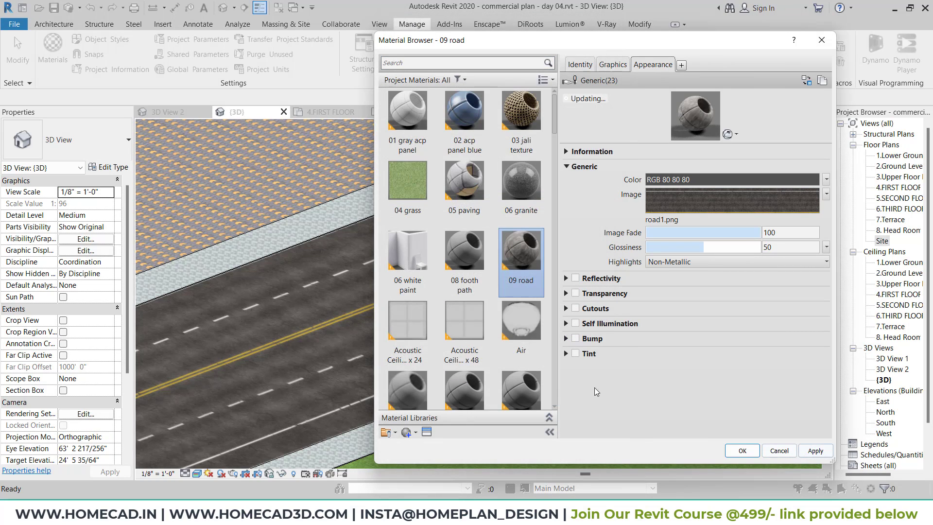
{"action": "left_click", "coordinate": [743, 451]}
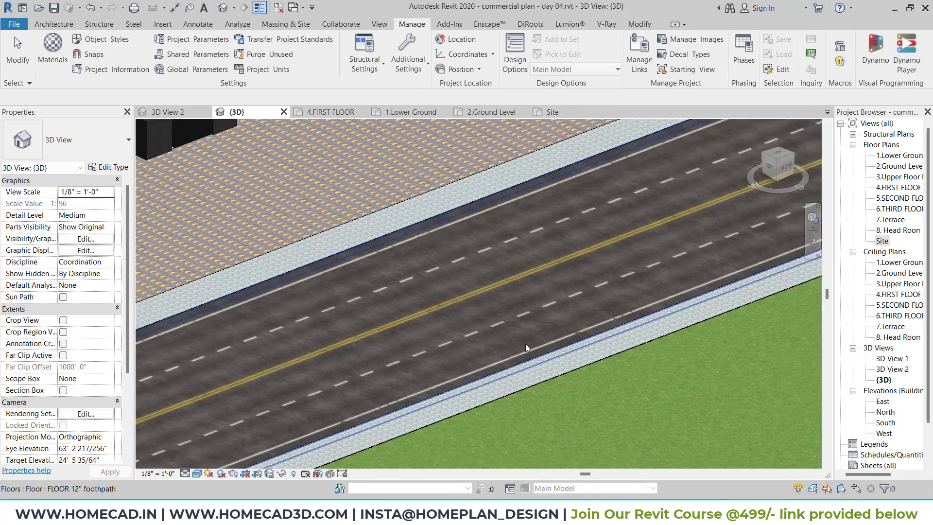
Step: Select all Generic - 12" Masonry boundary walls and set their base offset to -1' 0"
{"action": "mouse_move", "coordinate": [526, 343]}
{"action": "middle_mouse_down", "text": "shift"}
{"action": "mouse_move", "coordinate": [513, 364]}
{"action": "mouse_move", "coordinate": [614, 356]}
{"action": "mouse_move", "coordinate": [523, 362]}
{"action": "mouse_move", "coordinate": [517, 353]}
{"action": "middle_mouse_up", "text": "shift"}
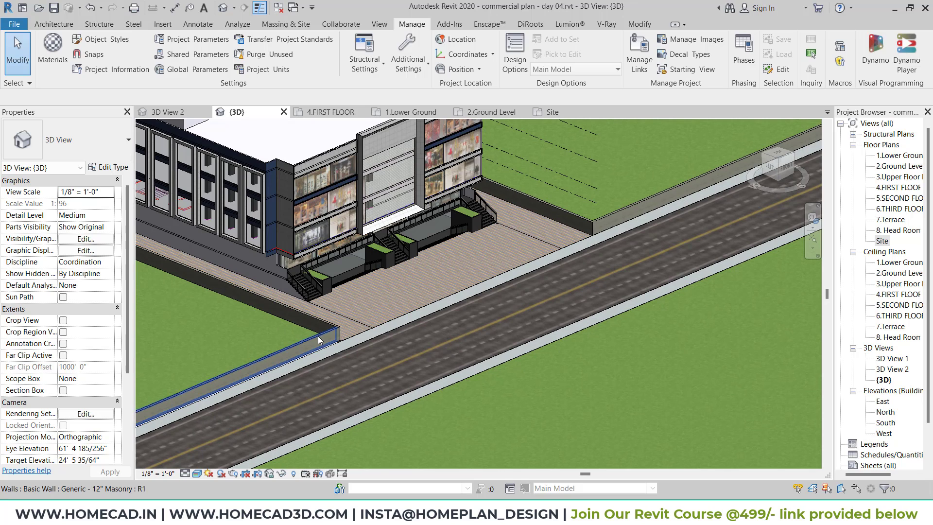
{"action": "left_click", "coordinate": [344, 342]}
{"action": "key", "text": "s"}
{"action": "key", "text": "a"}
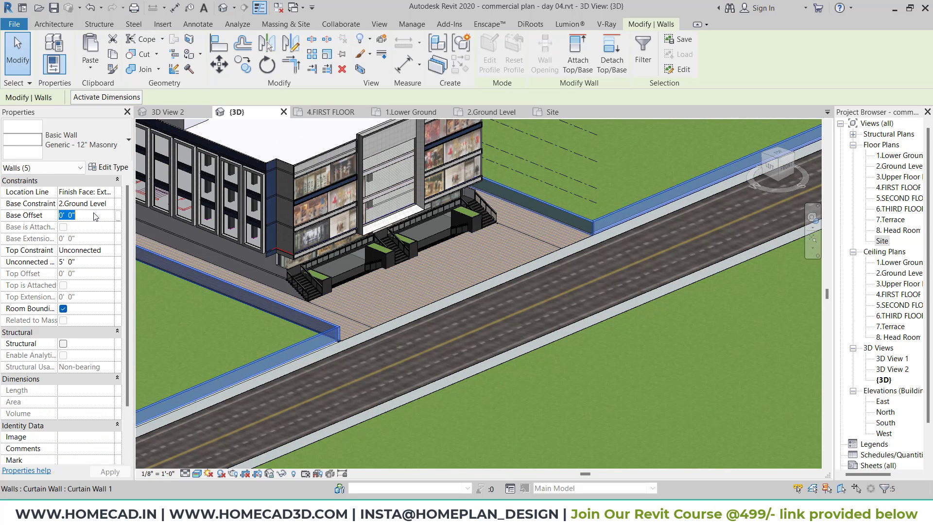
{"action": "key", "text": "Return"}
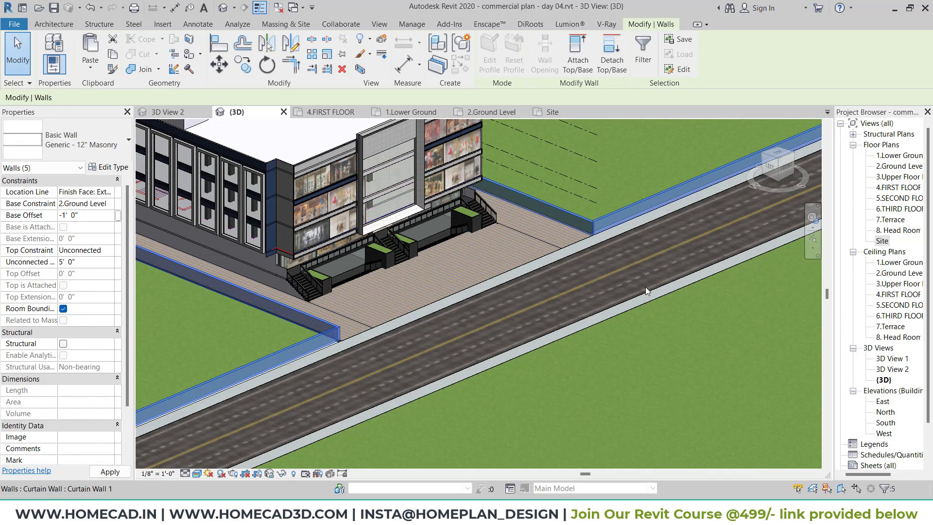
{"action": "scroll", "coordinate": [340, 348], "scroll_direction": "up", "scroll_amount": 5}
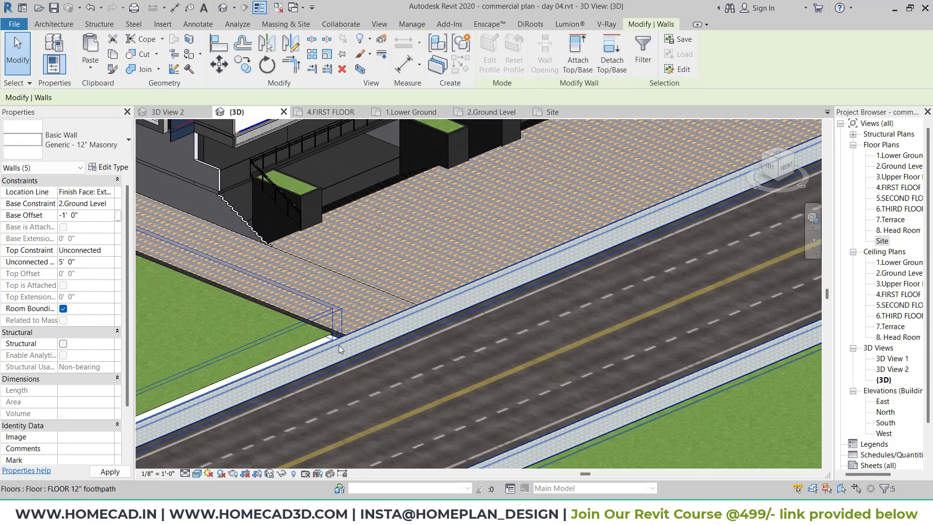
{"action": "key", "text": "Escape"}
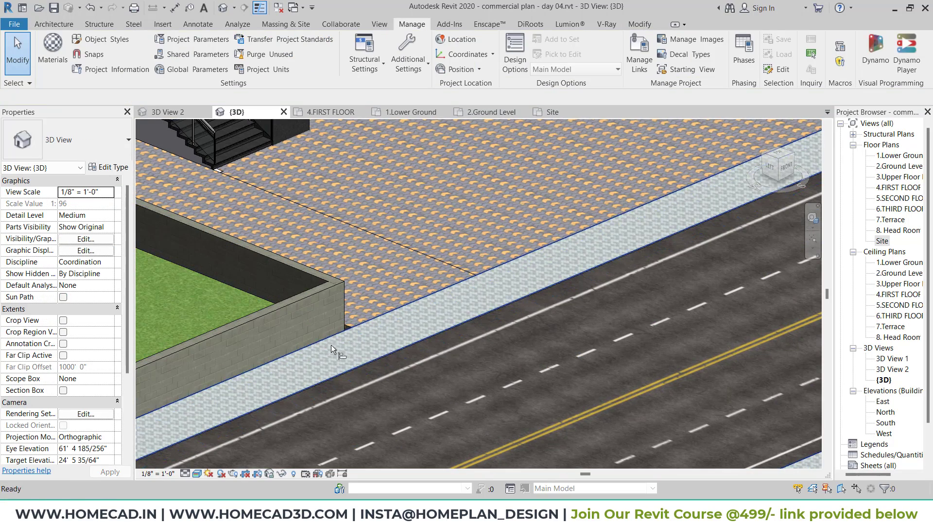
{"action": "key", "text": "a"}
{"action": "key", "text": "l"}
{"action": "scroll", "coordinate": [321, 325], "scroll_direction": "down", "scroll_amount": 4}
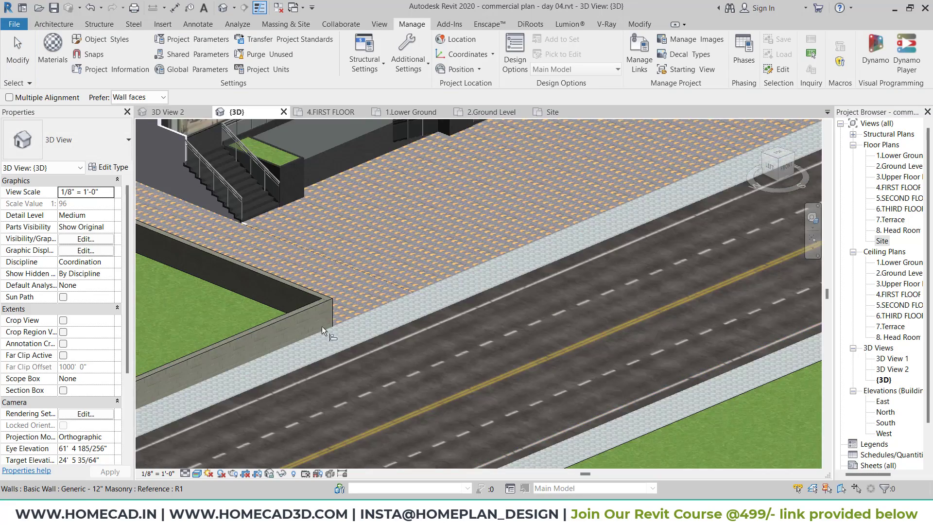
{"action": "middle_click_drag", "start_coordinate": [389, 312], "coordinate": [476, 294]}
{"action": "key", "text": "Escape"}
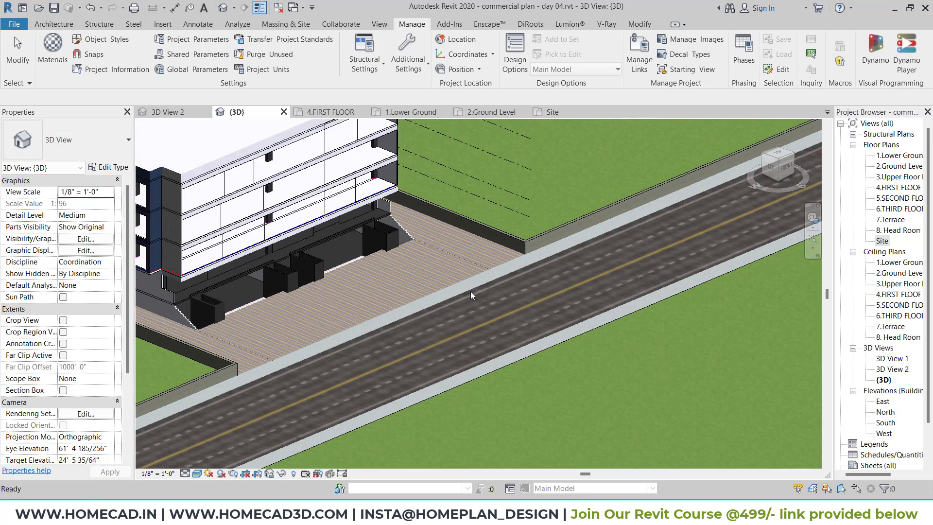
{"action": "scroll", "coordinate": [471, 294], "scroll_direction": "down", "scroll_amount": 2}
{"action": "right_click_drag", "start_coordinate": [422, 268], "coordinate": [427, 283]}
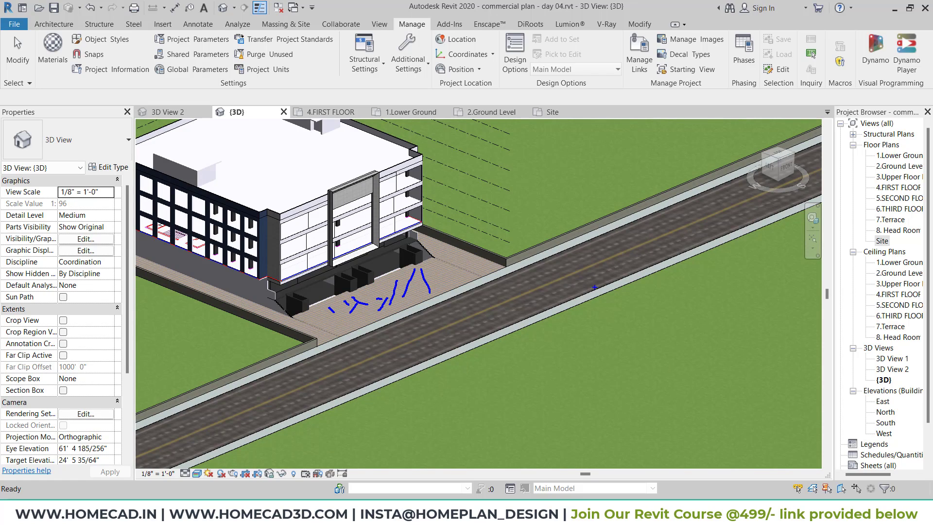
{"action": "key", "text": "Escape"}
Step: Open the 2.Ground Level floor plan at the building forecourt and road
{"action": "double_click", "coordinate": [891, 168]}
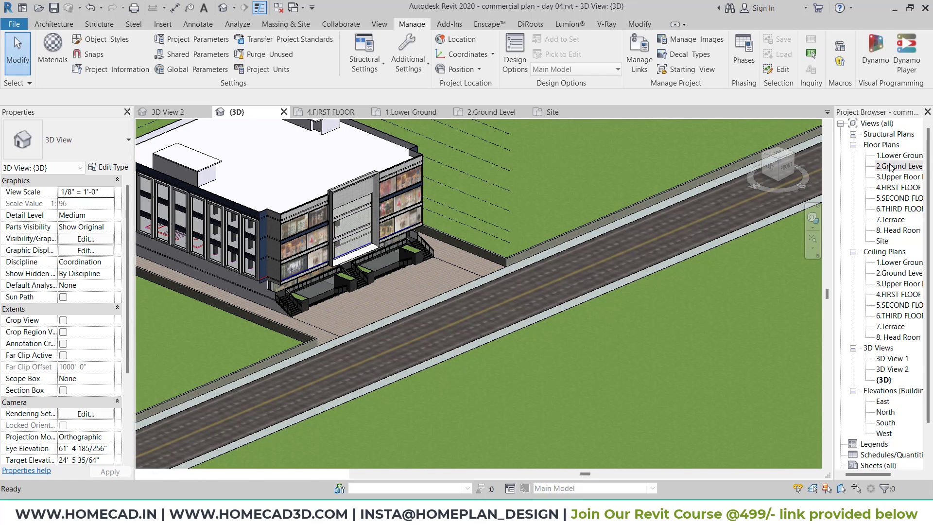
{"action": "scroll", "coordinate": [558, 276], "scroll_direction": "down", "scroll_amount": 4}
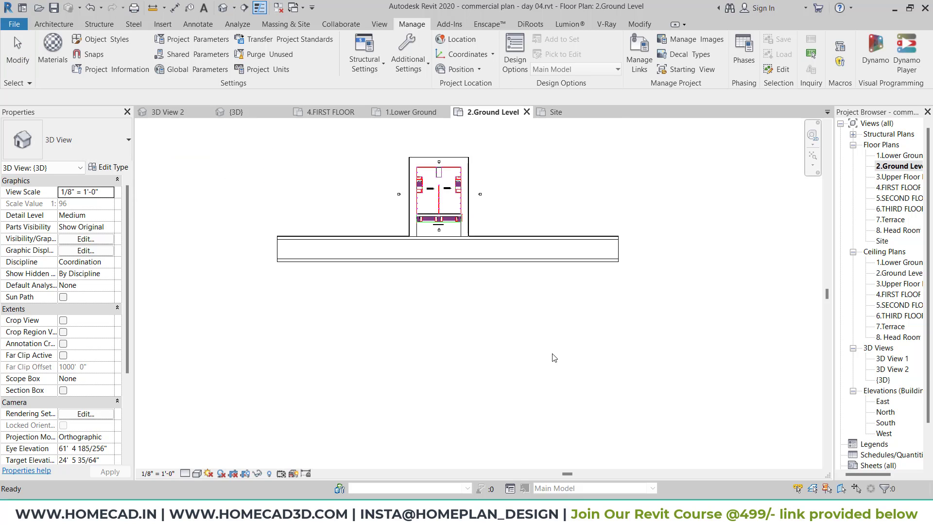
{"action": "scroll", "coordinate": [553, 355], "scroll_direction": "up", "scroll_amount": 3}
{"action": "middle_click_drag", "start_coordinate": [454, 214], "coordinate": [554, 352]}
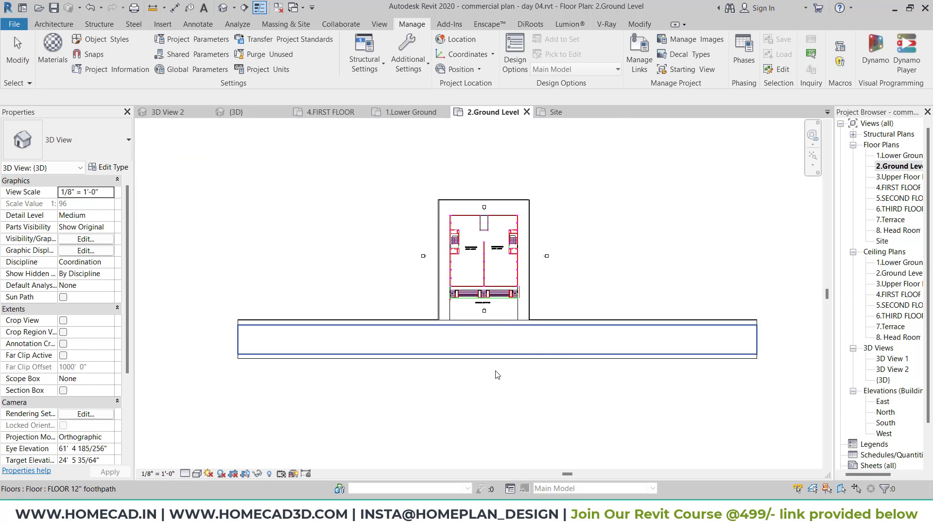
{"action": "scroll", "coordinate": [496, 374], "scroll_direction": "up", "scroll_amount": 2}
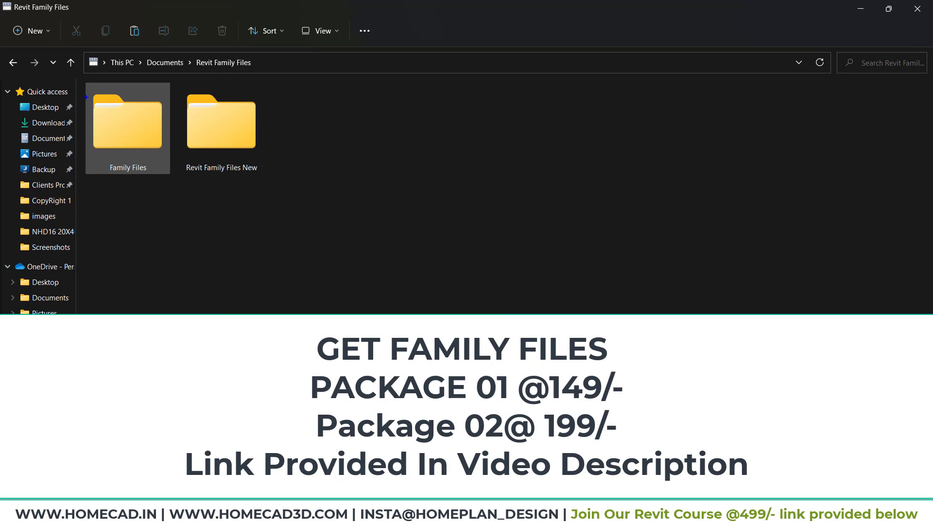
Step: Open the Vehicle folder inside Family Files, browse its car families, and place the Explorer window beside the Revit plan
{"action": "left_click_drag", "start_coordinate": [82, 84], "coordinate": [172, 178]}
{"action": "mouse_move", "coordinate": [207, 118]}
{"action": "left_mouse_down"}
{"action": "mouse_move", "coordinate": [277, 182]}
{"action": "mouse_move", "coordinate": [266, 176]}
{"action": "left_mouse_up"}
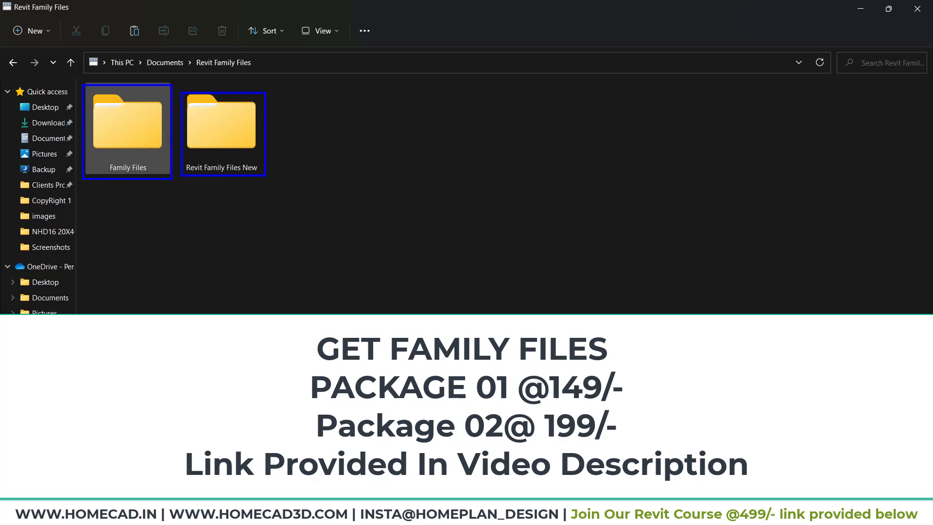
{"action": "double_click", "coordinate": [134, 124]}
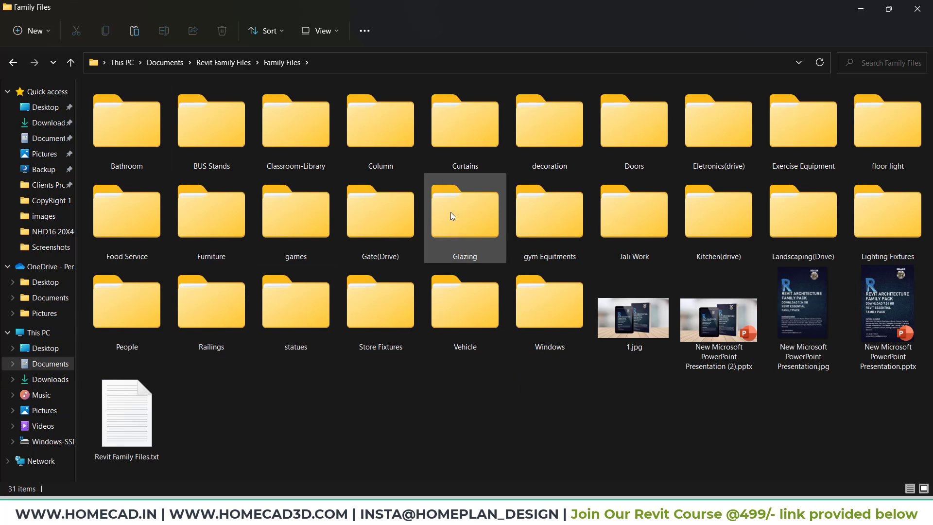
{"action": "double_click", "coordinate": [474, 310]}
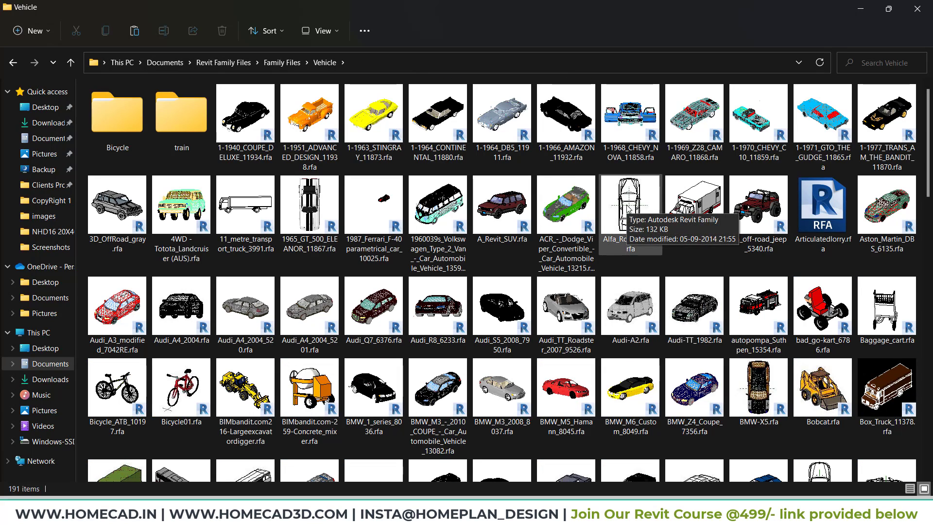
{"action": "scroll", "coordinate": [627, 209], "scroll_direction": "down", "scroll_amount": 3}
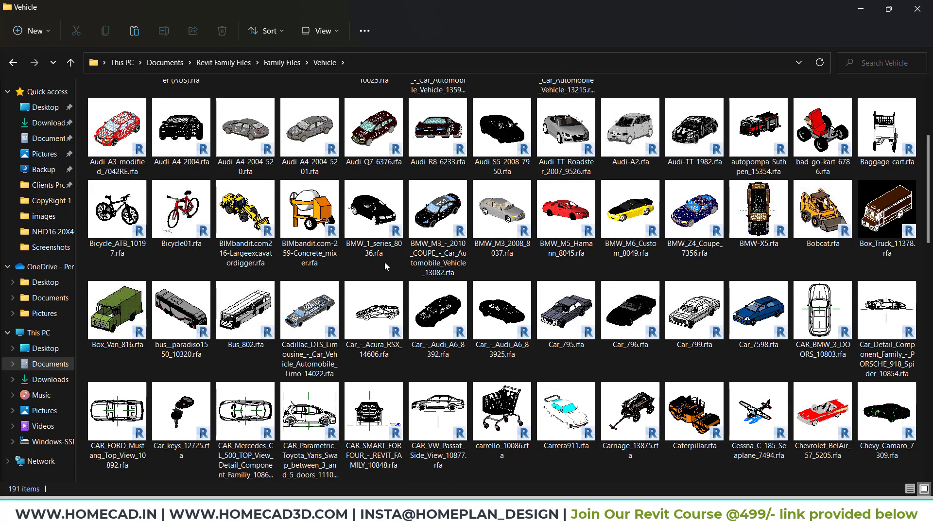
{"action": "scroll", "coordinate": [619, 300], "scroll_direction": "down", "scroll_amount": 3}
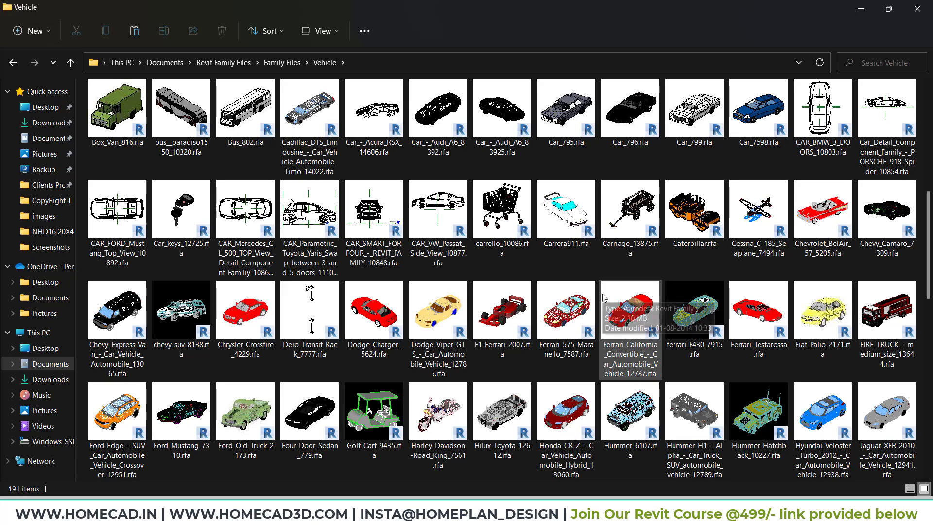
{"action": "left_click_drag", "start_coordinate": [469, 7], "coordinate": [230, 17]}
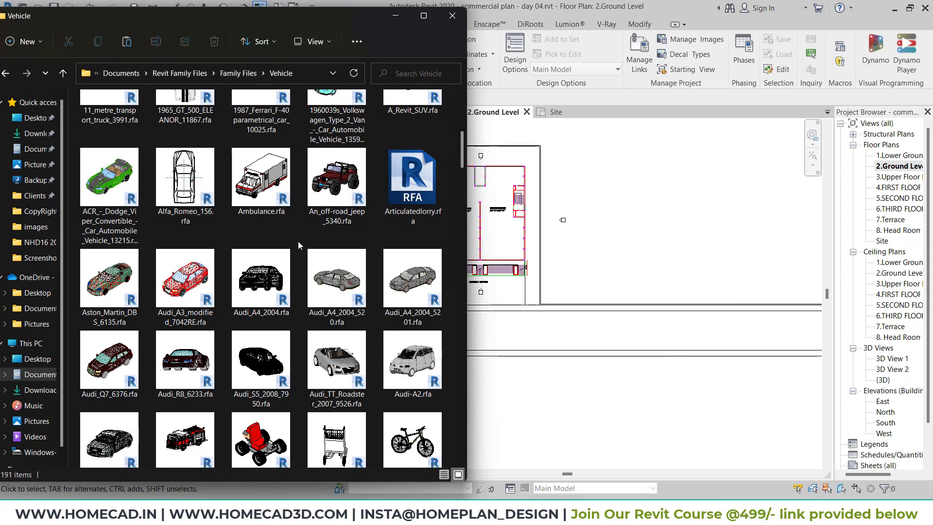
Step: Load the Audi-TT_1982.rfa family from the Vehicle folder into the 2.Ground Level plan at the building forecourt
{"action": "scroll", "coordinate": [589, 313], "scroll_direction": "down", "scroll_amount": 2}
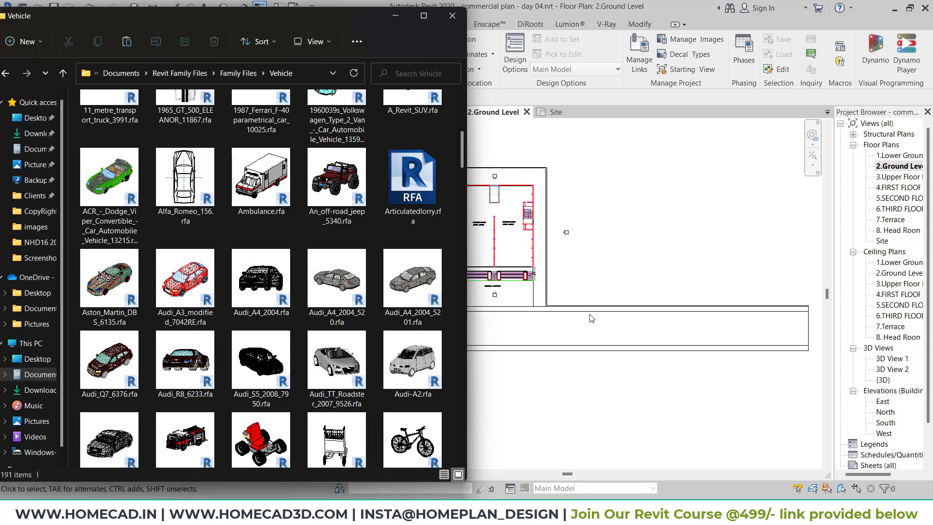
{"action": "left_click", "coordinate": [589, 311]}
{"action": "middle_click_drag", "start_coordinate": [561, 288], "coordinate": [648, 290]}
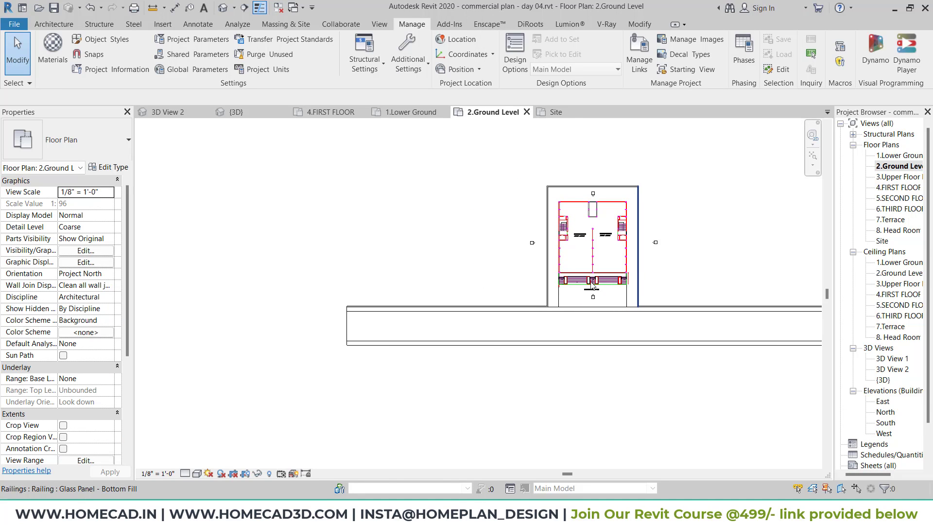
{"action": "scroll", "coordinate": [600, 284], "scroll_direction": "up", "scroll_amount": 5}
{"action": "middle_click_drag", "start_coordinate": [580, 308], "coordinate": [617, 305]}
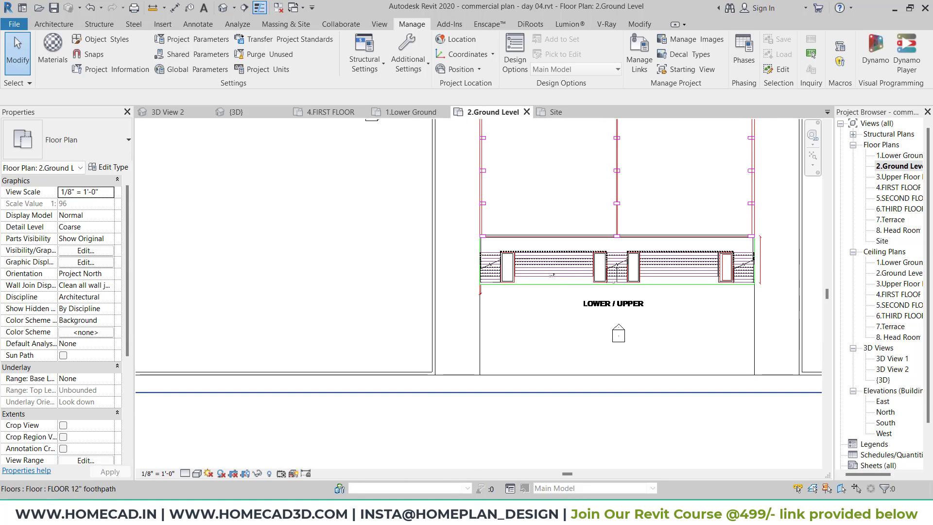
{"action": "left_click", "coordinate": [442, 512]}
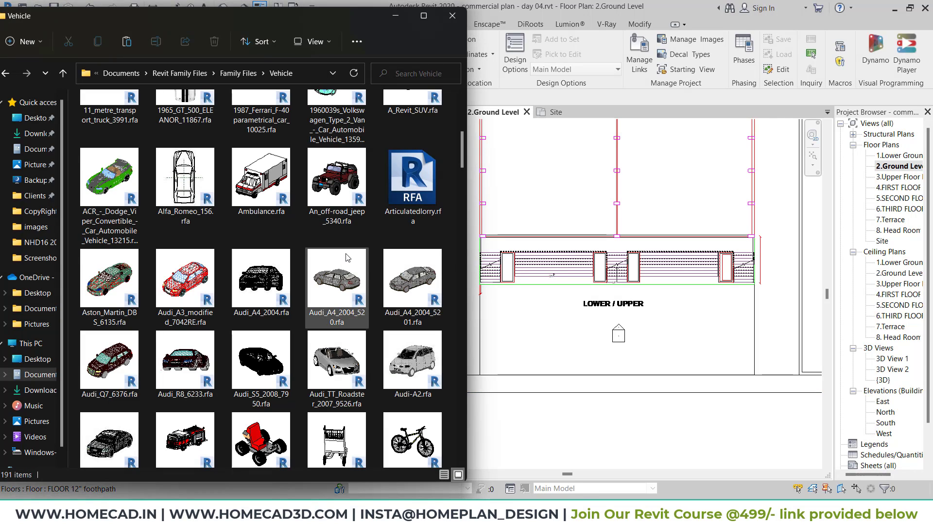
{"action": "scroll", "coordinate": [294, 259], "scroll_direction": "down", "scroll_amount": 3}
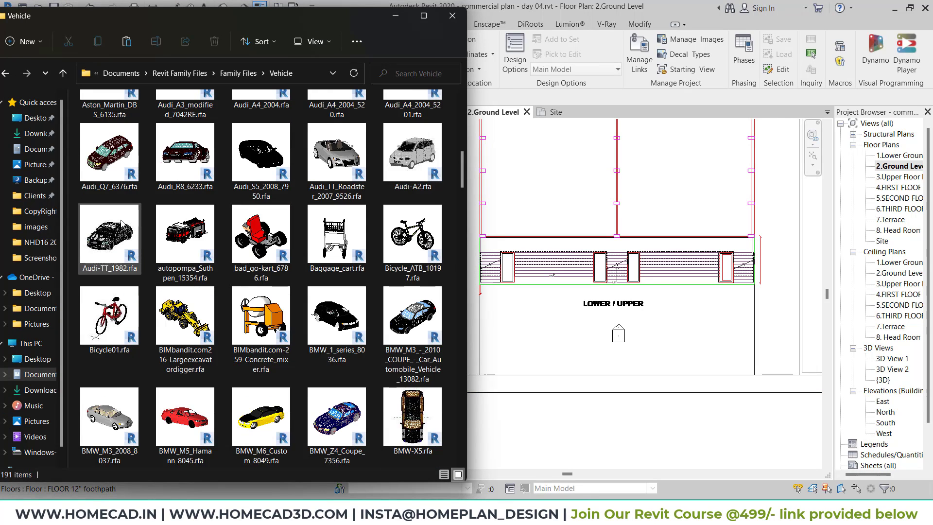
{"action": "left_click", "coordinate": [117, 237]}
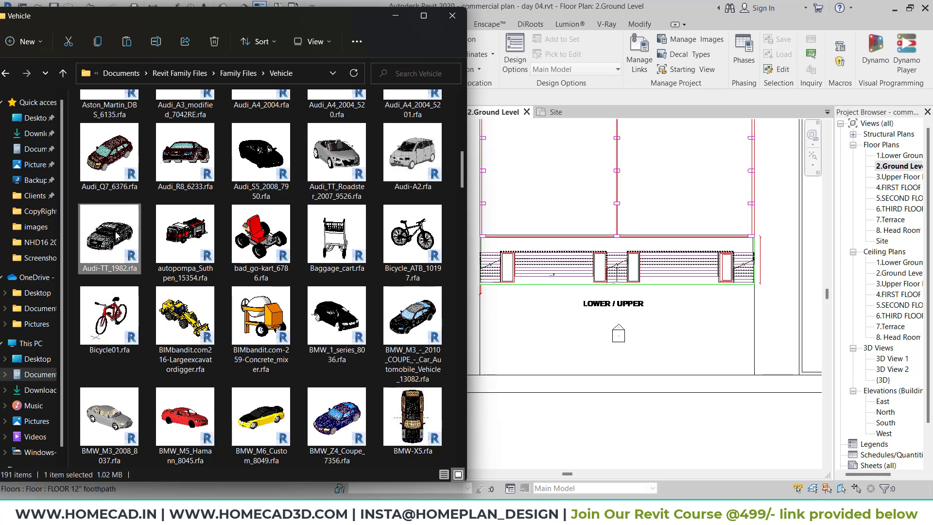
{"action": "mouse_move", "coordinate": [117, 236]}
{"action": "left_mouse_down"}
{"action": "mouse_move", "coordinate": [458, 302]}
{"action": "mouse_move", "coordinate": [536, 354]}
{"action": "left_mouse_up"}
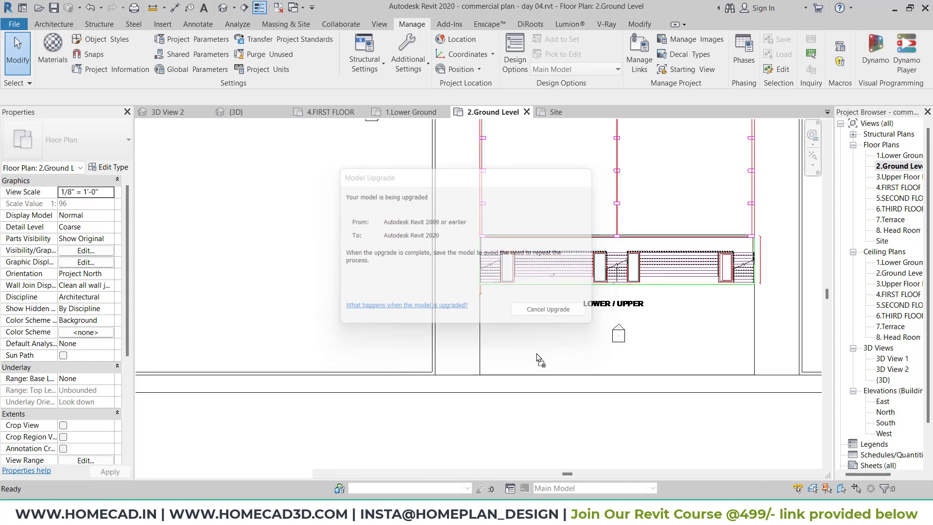
Step: Turn the Audi-TT_1982 car 180° and place it in the forecourt, about 18'-6" from the forecourt's road-side edge
{"action": "scroll", "coordinate": [519, 309], "scroll_direction": "up", "scroll_amount": 2}
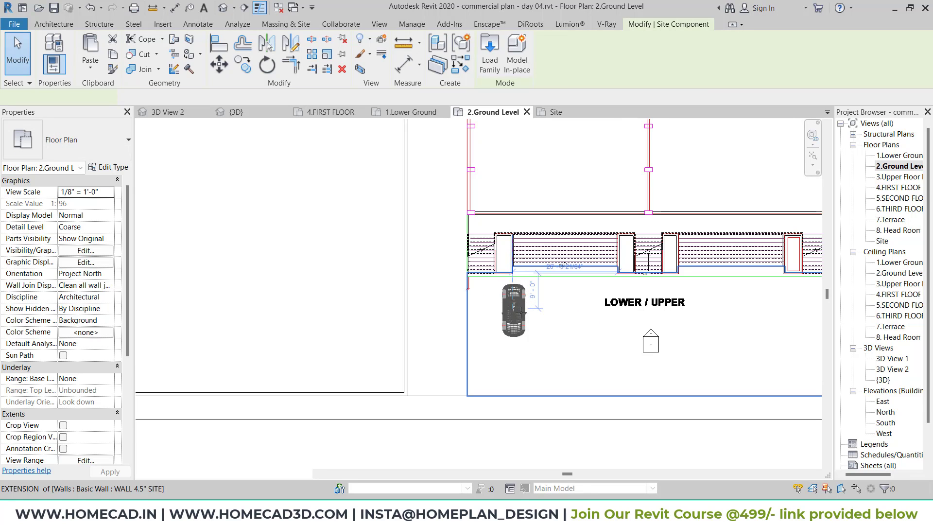
{"action": "key", "text": "space"}
{"action": "key", "text": "space"}
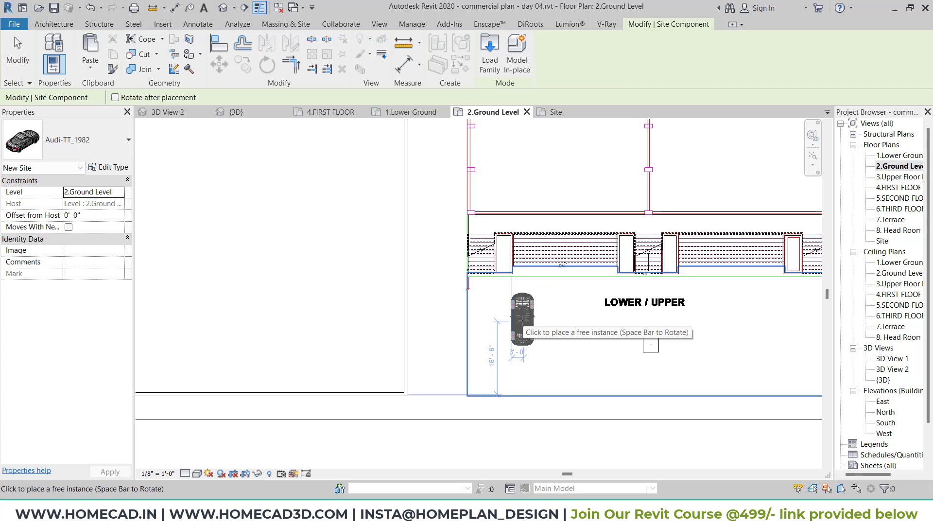
{"action": "left_click", "coordinate": [523, 321]}
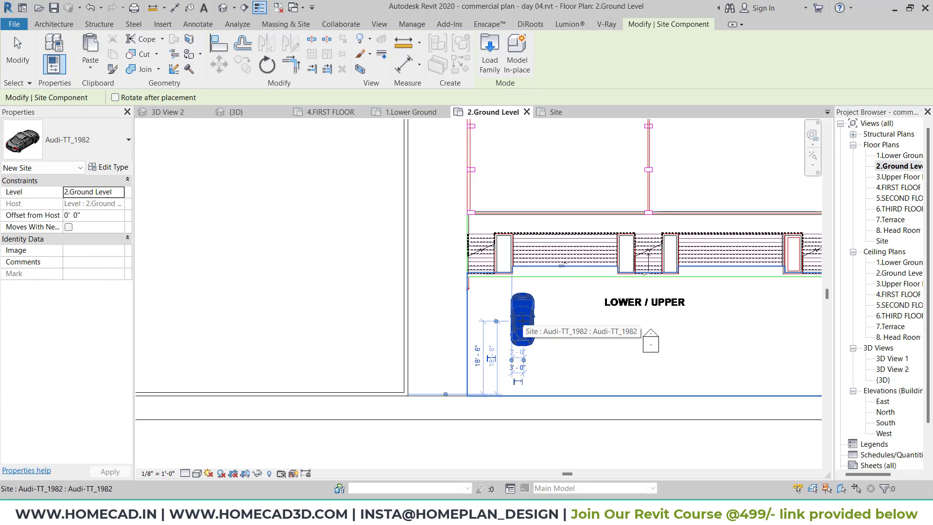
{"action": "left_click", "coordinate": [450, 454]}
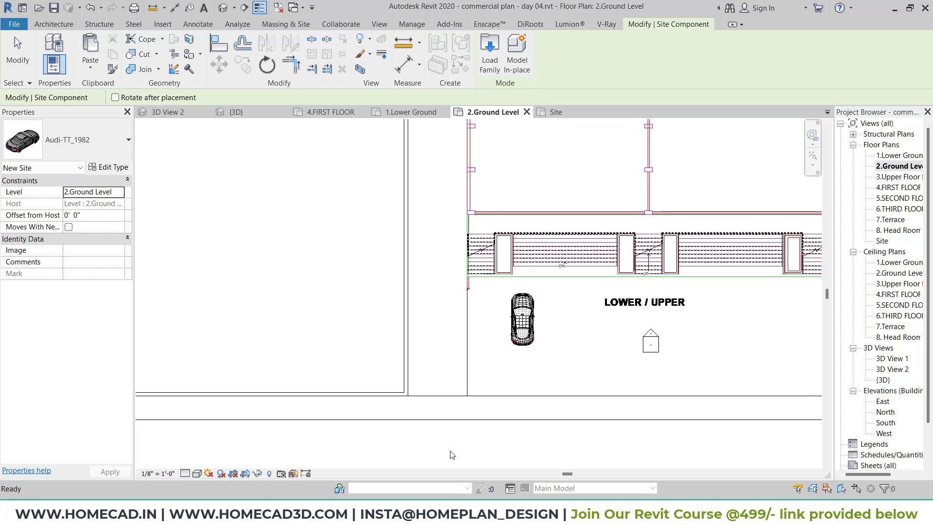
Step: Load the BMW_M3_-_2010_COUPE family, turn it 180° and place it beside the Audi, about 18'-0" from the road-side edge
{"action": "key", "text": "alt+Tab"}
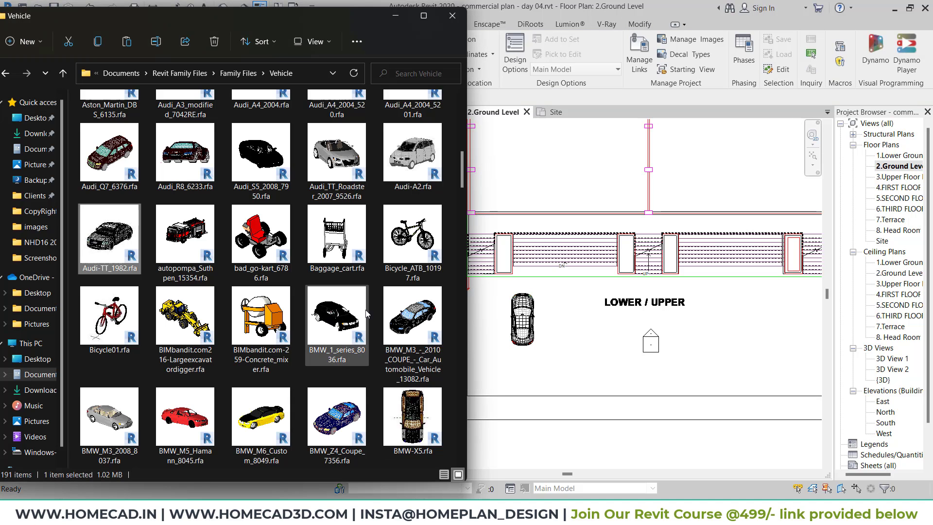
{"action": "left_click", "coordinate": [421, 340]}
{"action": "left_click_drag", "start_coordinate": [421, 340], "coordinate": [592, 368]}
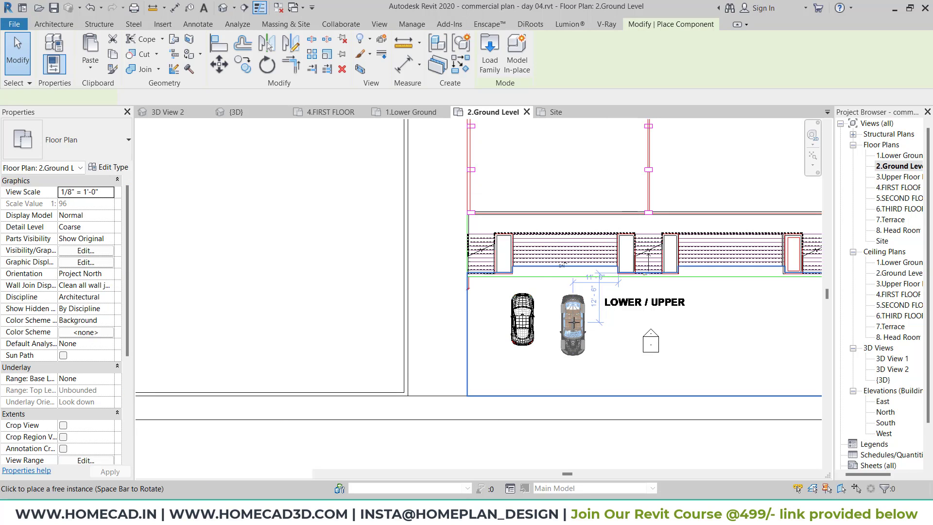
{"action": "key", "text": "space"}
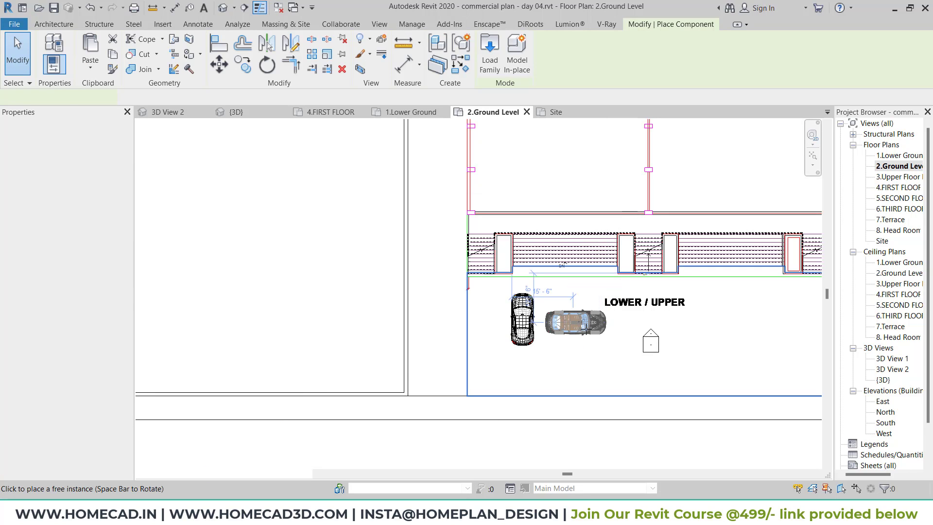
{"action": "key", "text": "space"}
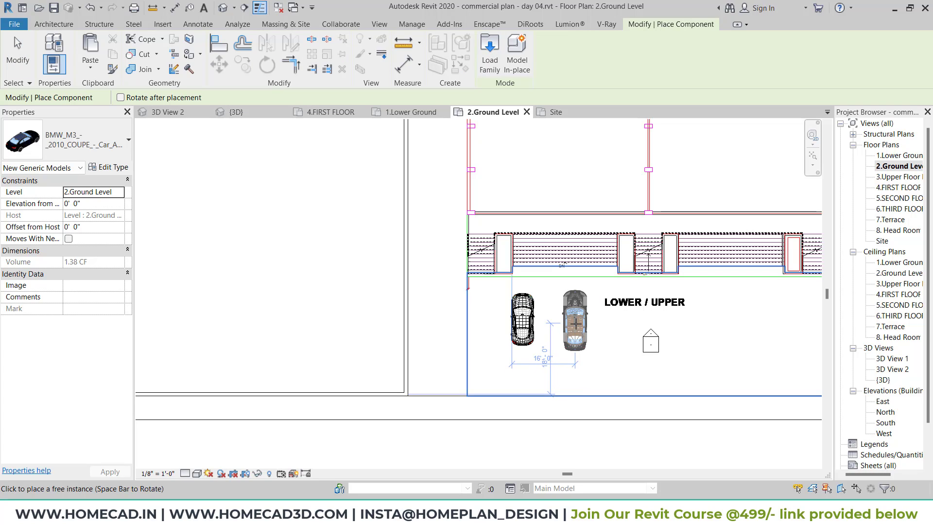
{"action": "left_click", "coordinate": [576, 323]}
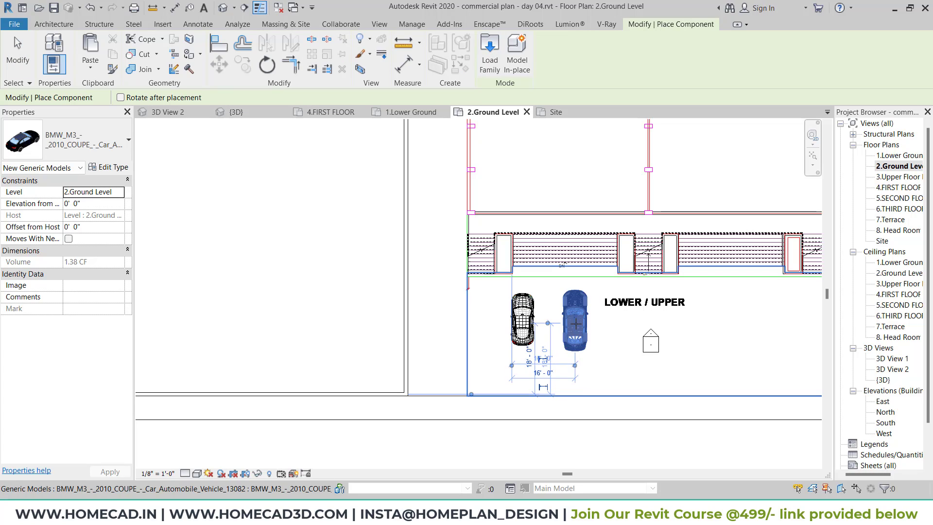
{"action": "key", "text": "Escape"}
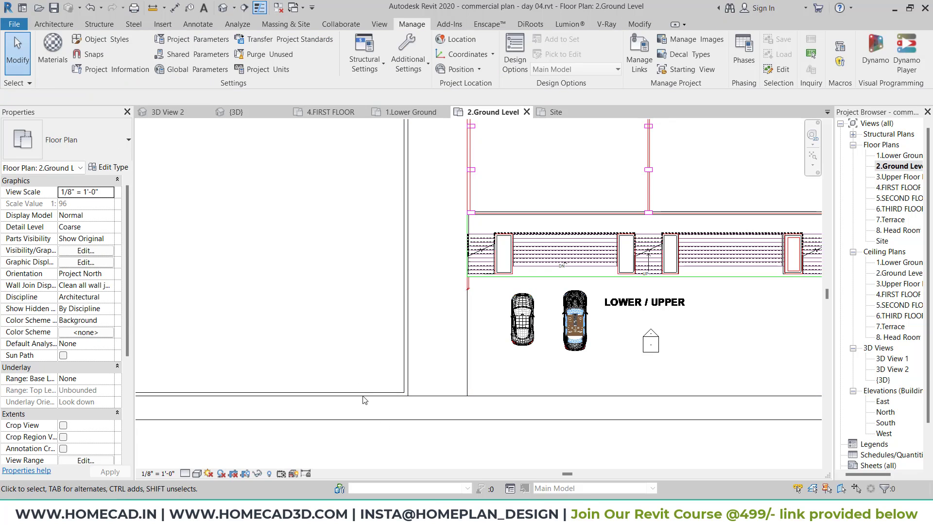
Step: Load the BMW_Z4_Coupe_7356 family, turn it 180° and place it beside the BMW M3, about 18'-6" from the road-side edge
{"action": "left_click", "coordinate": [436, 512]}
{"action": "left_click", "coordinate": [416, 416]}
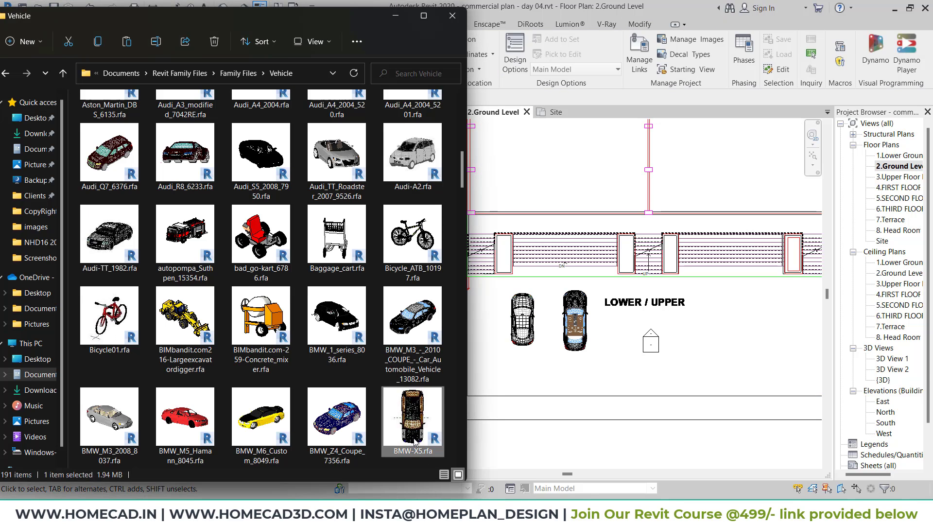
{"action": "left_click_drag", "start_coordinate": [329, 419], "coordinate": [630, 411]}
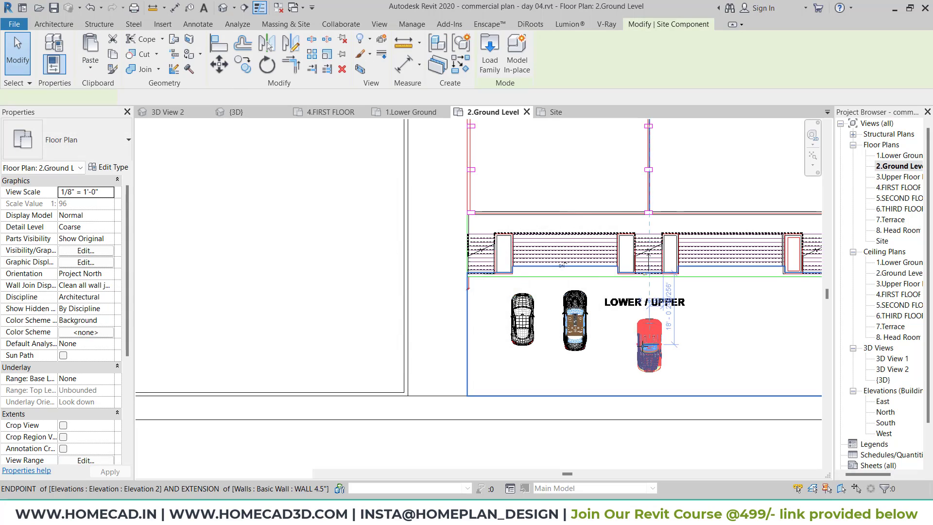
{"action": "key", "text": "space"}
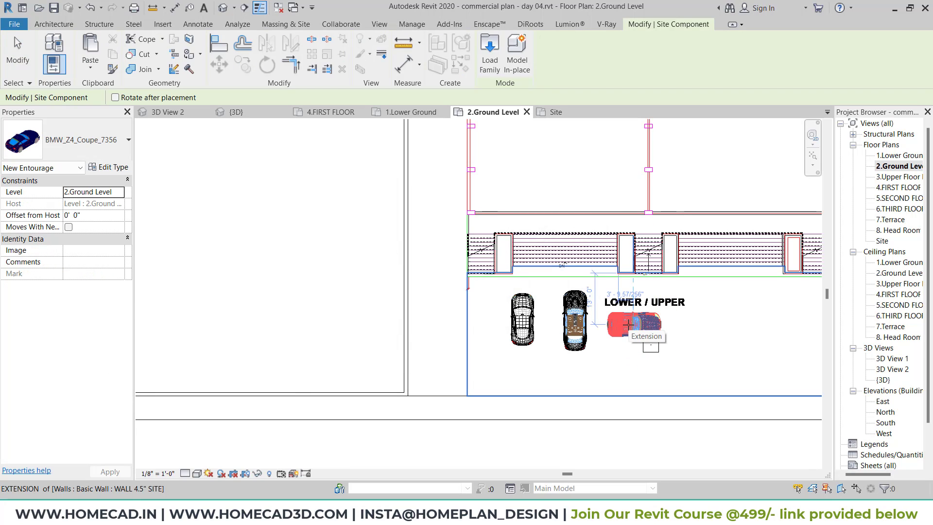
{"action": "key", "text": "space"}
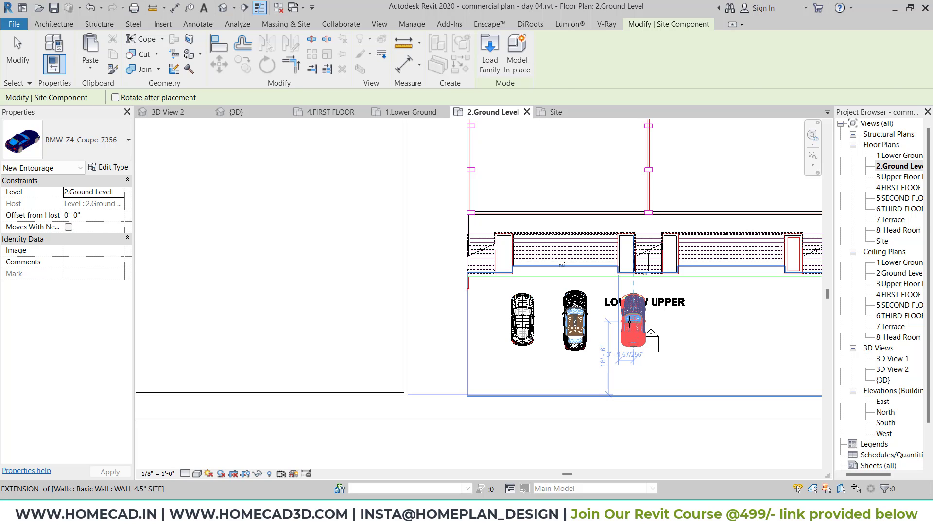
{"action": "left_click", "coordinate": [630, 322]}
{"action": "key", "text": "Escape"}
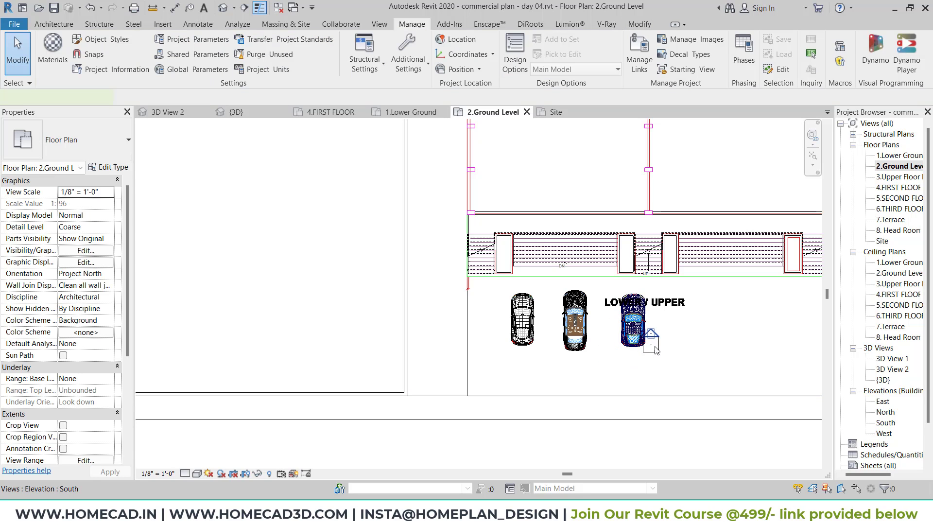
Step: Move the South building elevation marker about 72'-0" straight down from the forecourt to beyond the road
{"action": "left_click", "coordinate": [655, 349]}
{"action": "left_click", "coordinate": [504, 324], "text": "ctrl"}
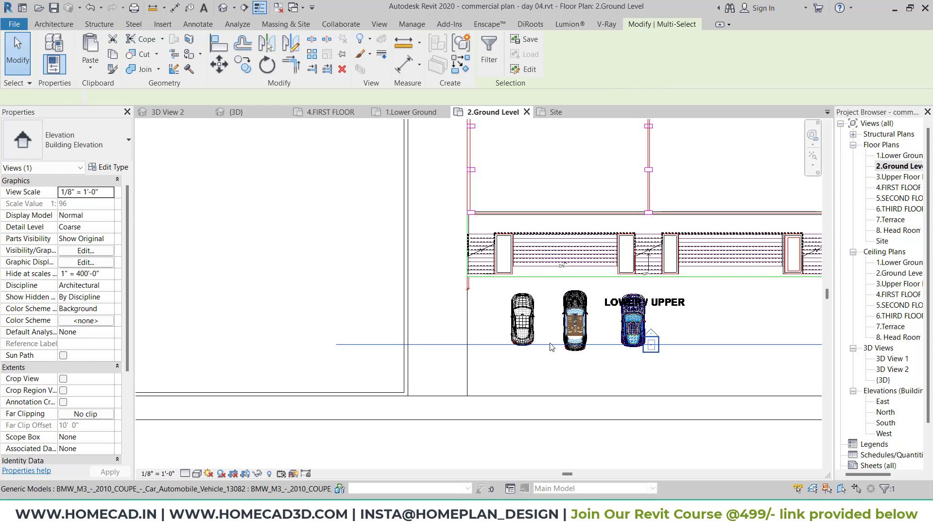
{"action": "scroll", "coordinate": [486, 302], "scroll_direction": "down", "scroll_amount": 4}
{"action": "left_click", "coordinate": [266, 63]}
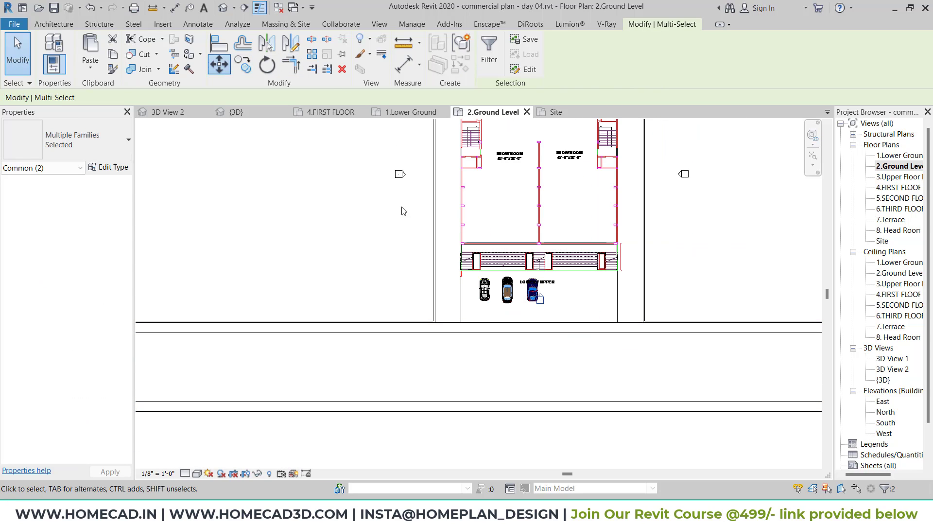
{"action": "left_click", "coordinate": [546, 304]}
{"action": "left_click", "coordinate": [544, 426]}
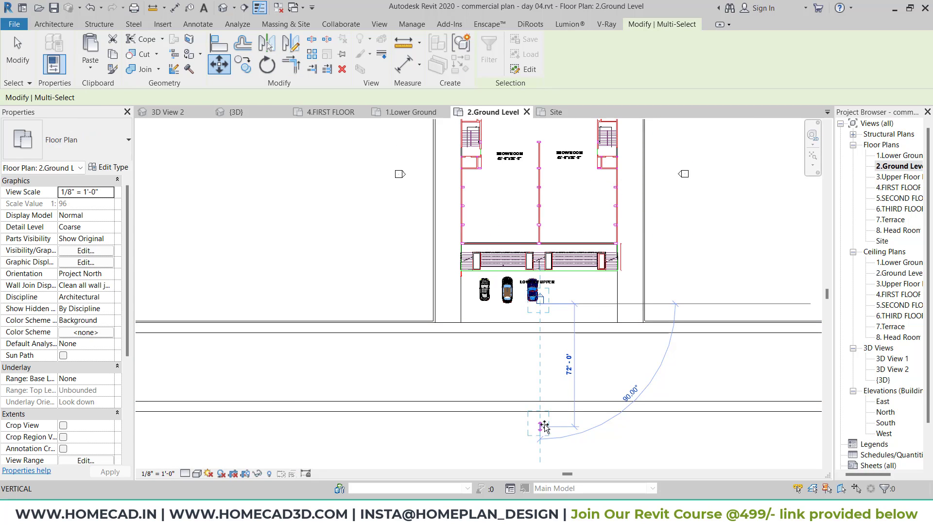
{"action": "key", "text": "Escape"}
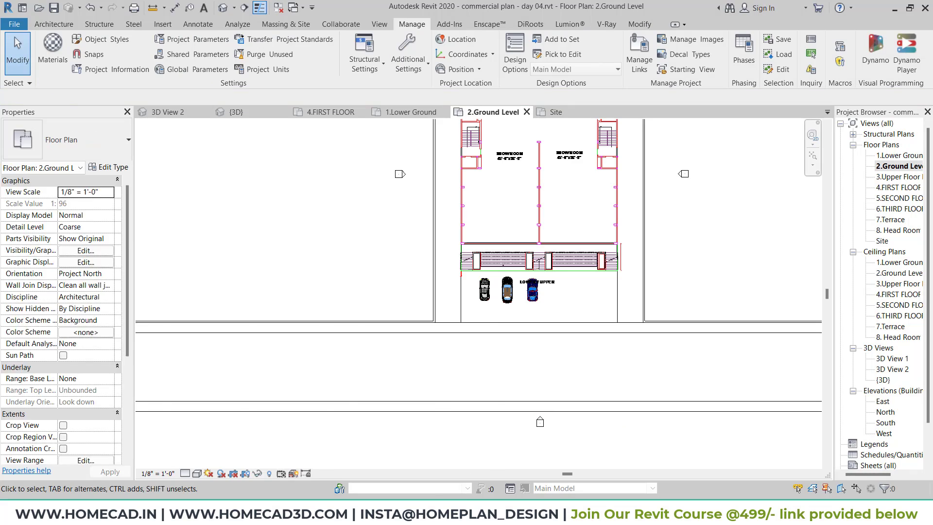
Step: Load the BMW-X5 family from the Vehicle folder and place it beside the BMW Z4, about 20'-0" from the forecourt's road-side edge
{"action": "key", "text": "alt+Tab"}
{"action": "left_click", "coordinate": [415, 418]}
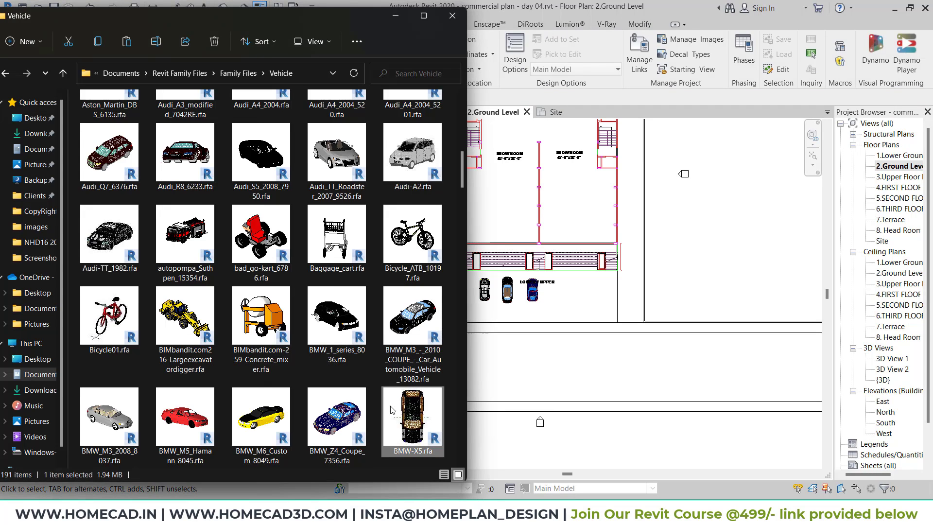
{"action": "scroll", "coordinate": [416, 418], "scroll_direction": "down", "scroll_amount": 3}
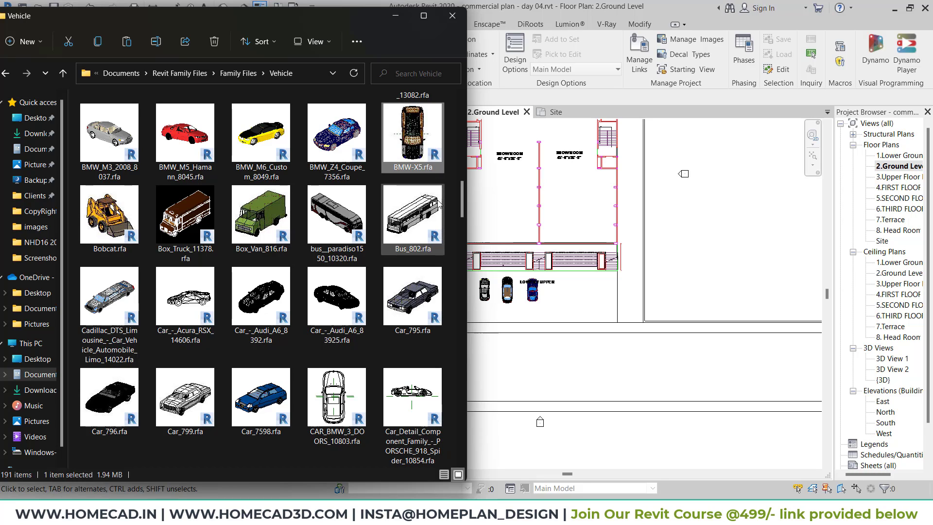
{"action": "scroll", "coordinate": [414, 392], "scroll_direction": "up", "scroll_amount": 3}
{"action": "left_click_drag", "start_coordinate": [410, 393], "coordinate": [562, 316]}
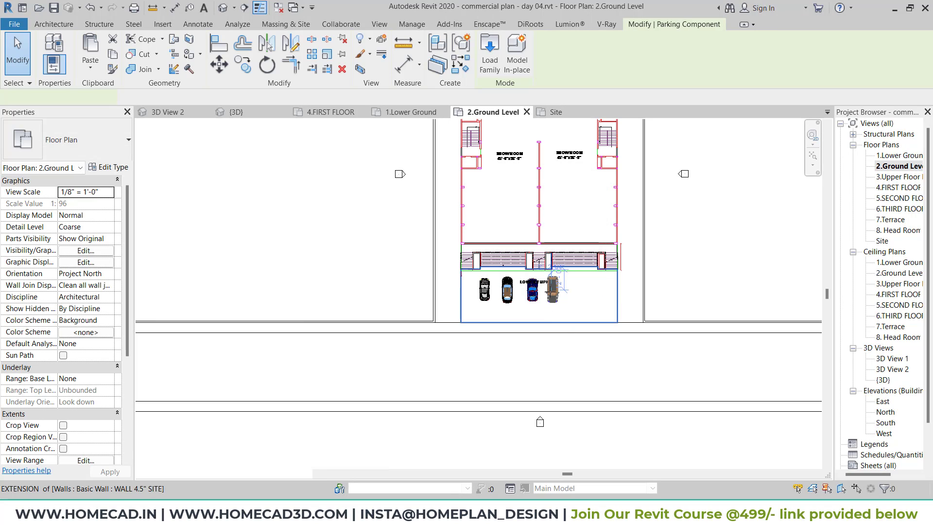
{"action": "scroll", "coordinate": [554, 299], "scroll_direction": "up", "scroll_amount": 3}
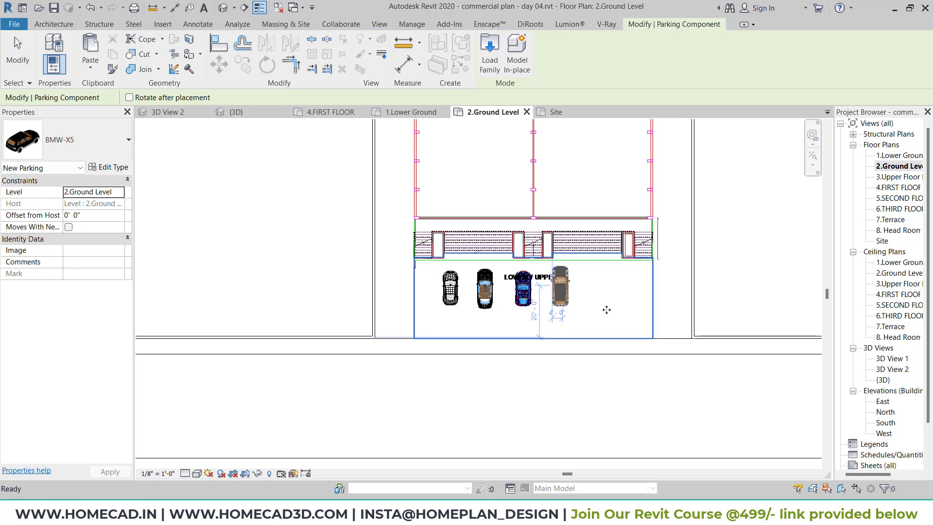
{"action": "key", "text": "Escape"}
{"action": "key", "text": "Escape"}
Step: Look through the Vehicle families and try to add another Audi-TT_1982 to the forecourt
{"action": "key", "text": "alt+Tab"}
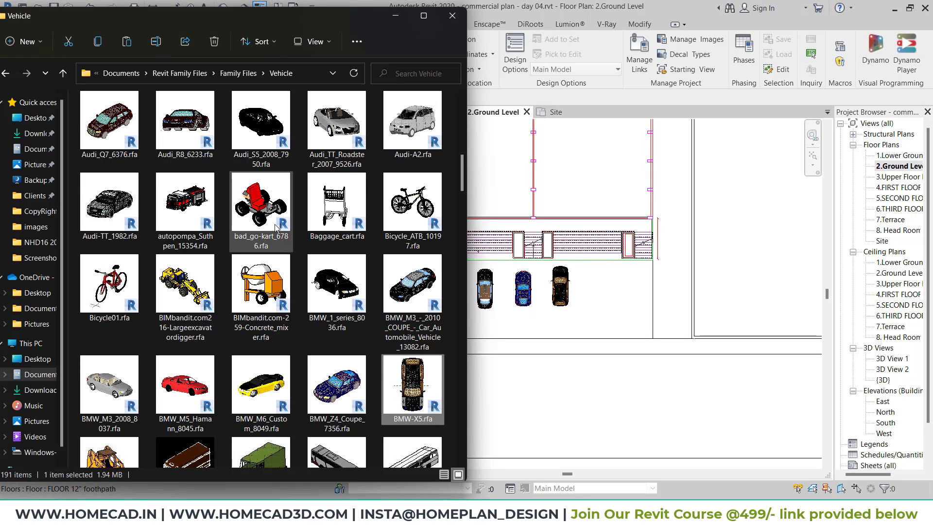
{"action": "scroll", "coordinate": [276, 227], "scroll_direction": "up", "scroll_amount": 5}
{"action": "scroll", "coordinate": [277, 231], "scroll_direction": "up", "scroll_amount": 5}
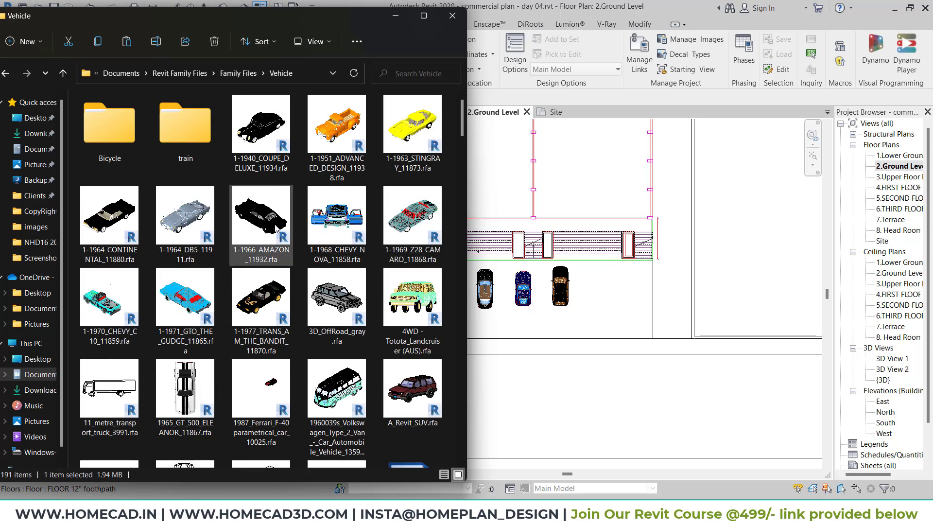
{"action": "scroll", "coordinate": [277, 228], "scroll_direction": "down", "scroll_amount": 5}
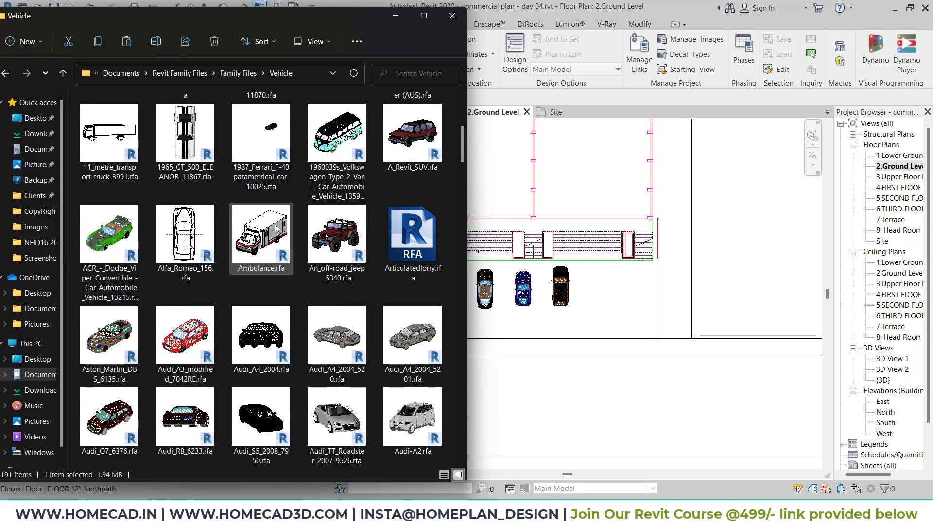
{"action": "scroll", "coordinate": [276, 228], "scroll_direction": "down", "scroll_amount": 5}
{"action": "left_click", "coordinate": [105, 249]}
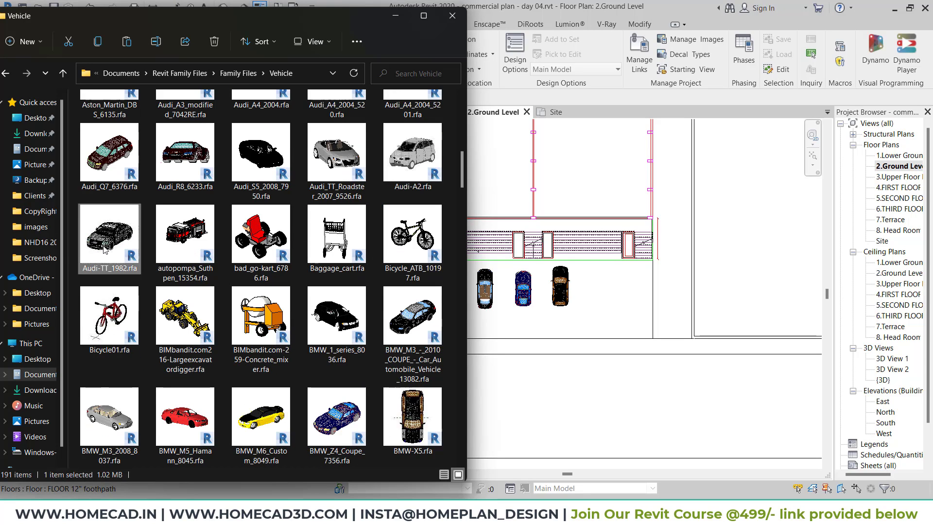
{"action": "left_click_drag", "start_coordinate": [104, 239], "coordinate": [617, 354]}
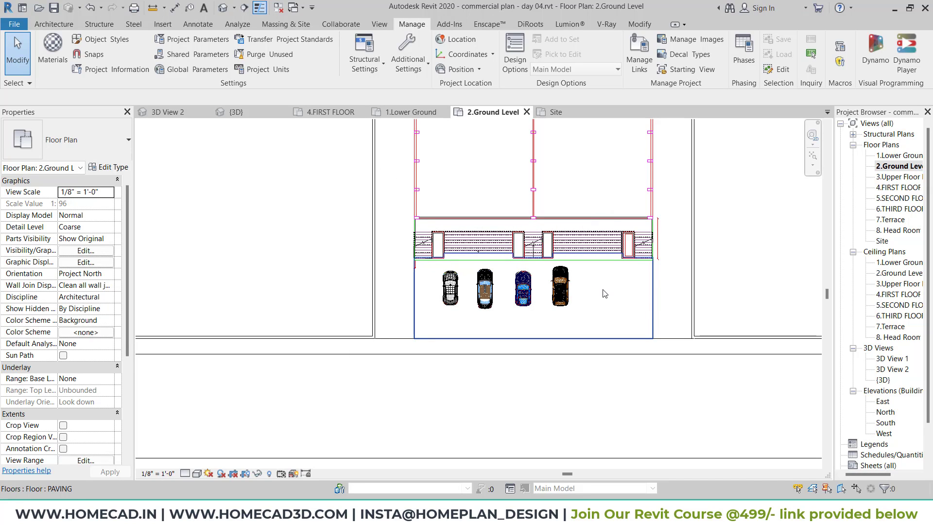
Step: Load the Audi_TT_Roadster_2007_9526 family and place it about 20'-0" beyond the BMW X5 and 18'-6" from the forecourt's road-side edge
{"action": "key", "text": "alt+Tab"}
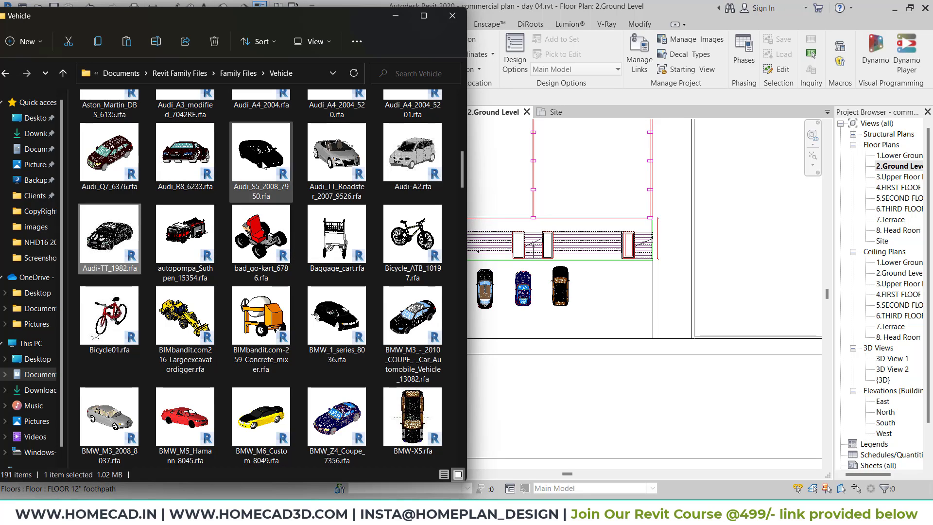
{"action": "left_click", "coordinate": [274, 173]}
{"action": "left_click_drag", "start_coordinate": [272, 170], "coordinate": [615, 301]}
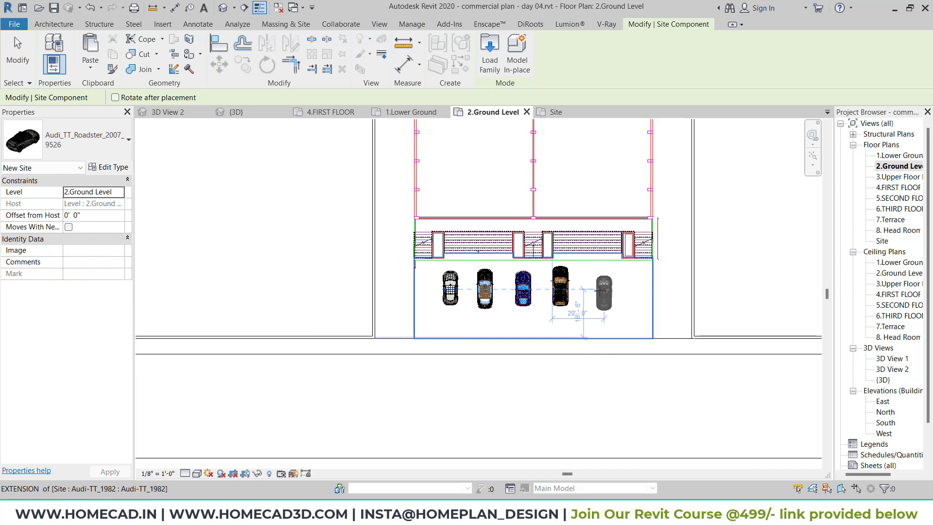
{"action": "left_click", "coordinate": [592, 295]}
{"action": "key", "text": "Escape"}
{"action": "key", "text": "Escape"}
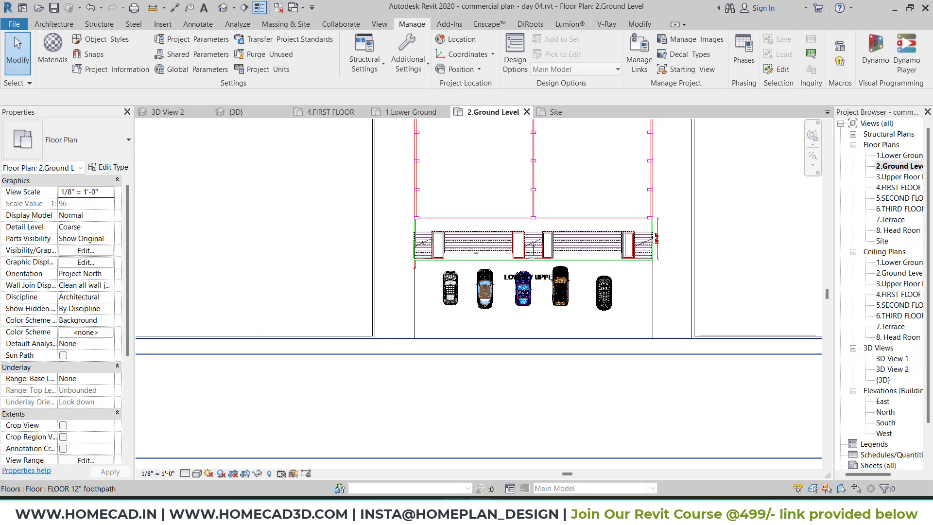
Step: Open the 83-51 Street Furniture folder within Landscaping(Drive) and show its families as thumbnails to examine them
{"action": "left_click", "coordinate": [340, 513]}
{"action": "left_click", "coordinate": [243, 74]}
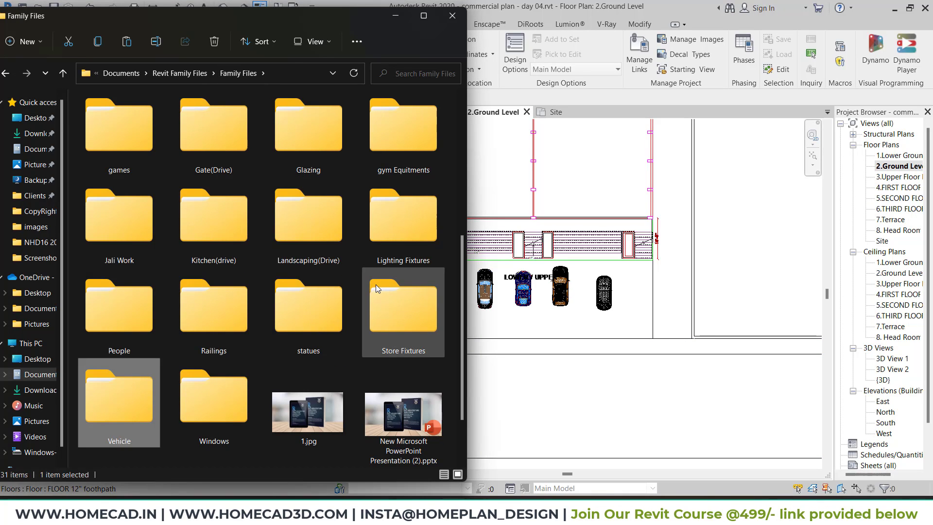
{"action": "left_click", "coordinate": [321, 232]}
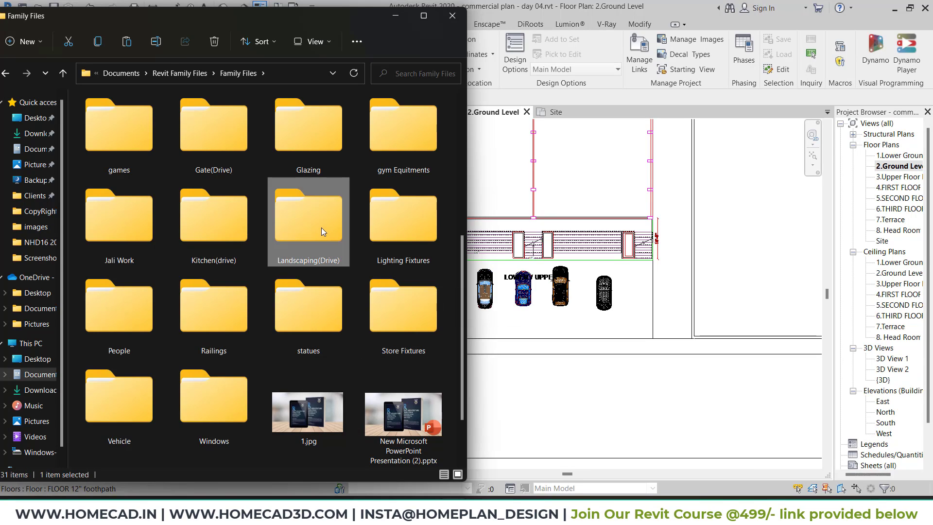
{"action": "double_click", "coordinate": [321, 231]}
{"action": "left_click", "coordinate": [154, 121]}
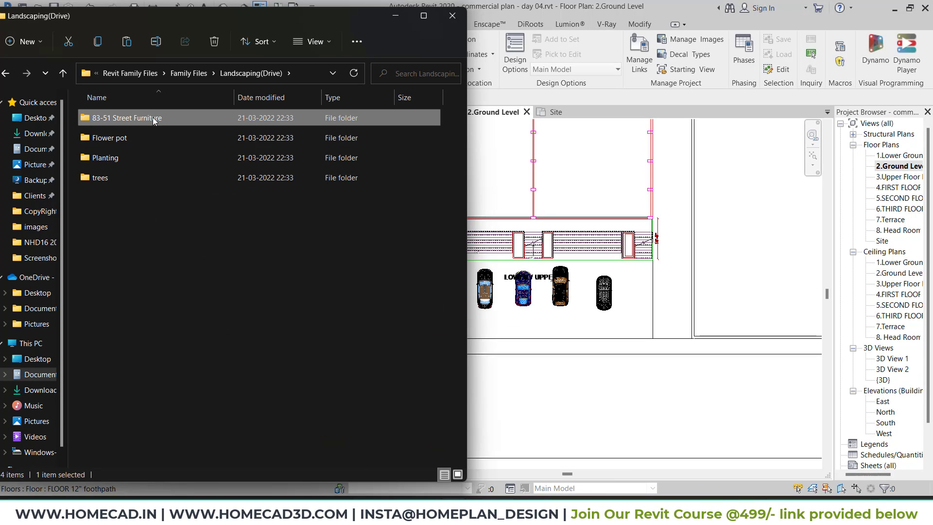
{"action": "double_click", "coordinate": [154, 121]}
{"action": "scroll", "coordinate": [259, 250], "scroll_direction": "up", "scroll_amount": 2, "text": "ctrl"}
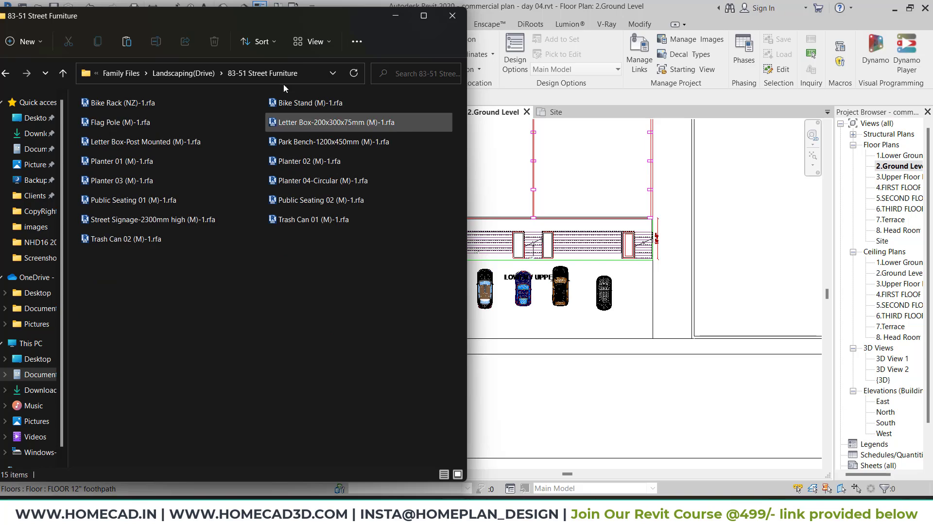
{"action": "left_click", "coordinate": [312, 43]}
{"action": "left_click", "coordinate": [322, 92]}
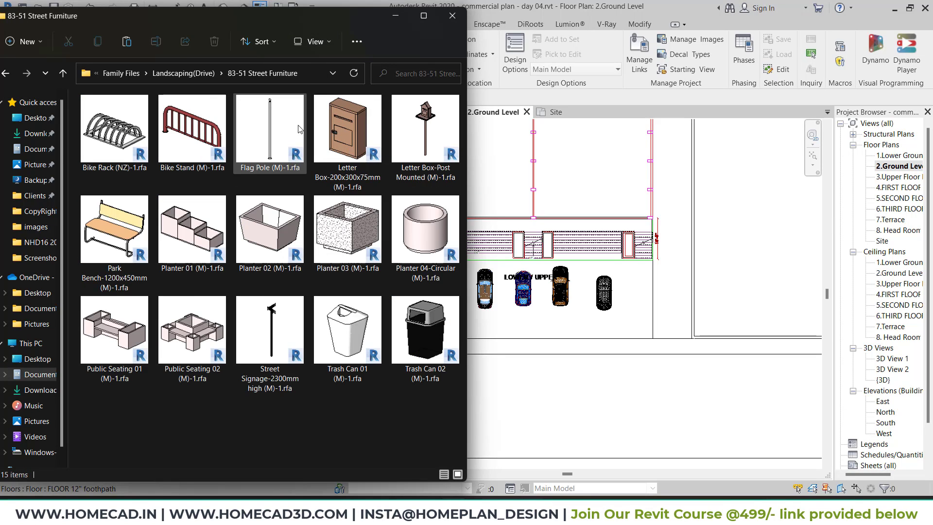
Step: Open the Flower pot folder within Landscaping(Drive), show its families as extra large icons and look through them
{"action": "left_click", "coordinate": [183, 73]}
{"action": "left_click", "coordinate": [117, 138]}
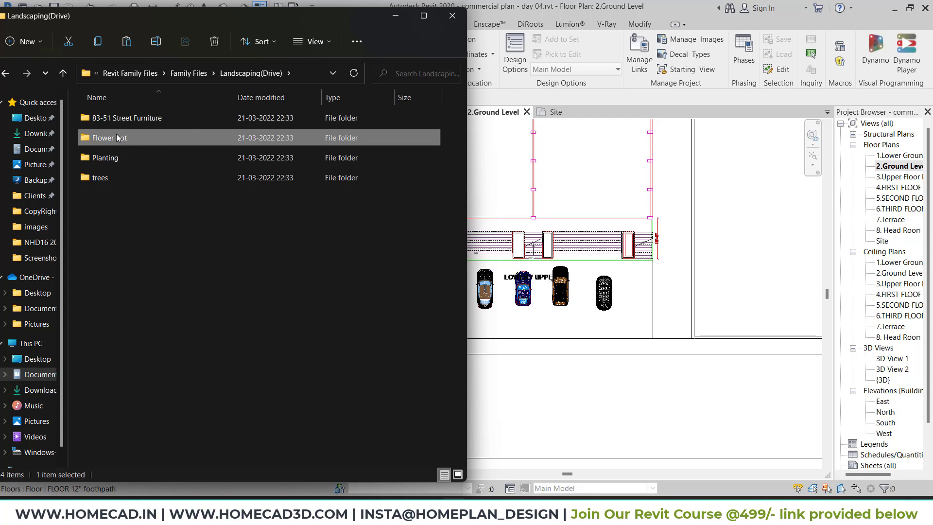
{"action": "key", "text": "Return"}
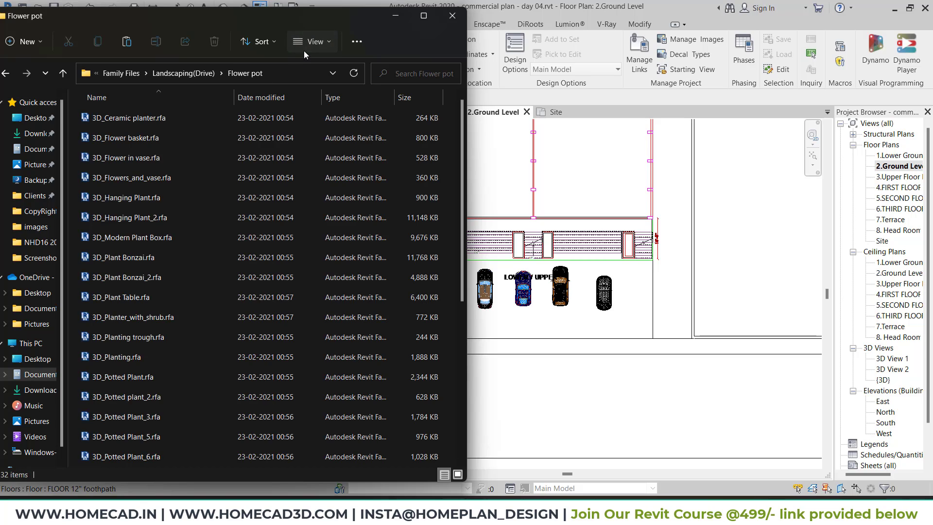
{"action": "left_click", "coordinate": [306, 43]}
{"action": "left_click", "coordinate": [313, 78]}
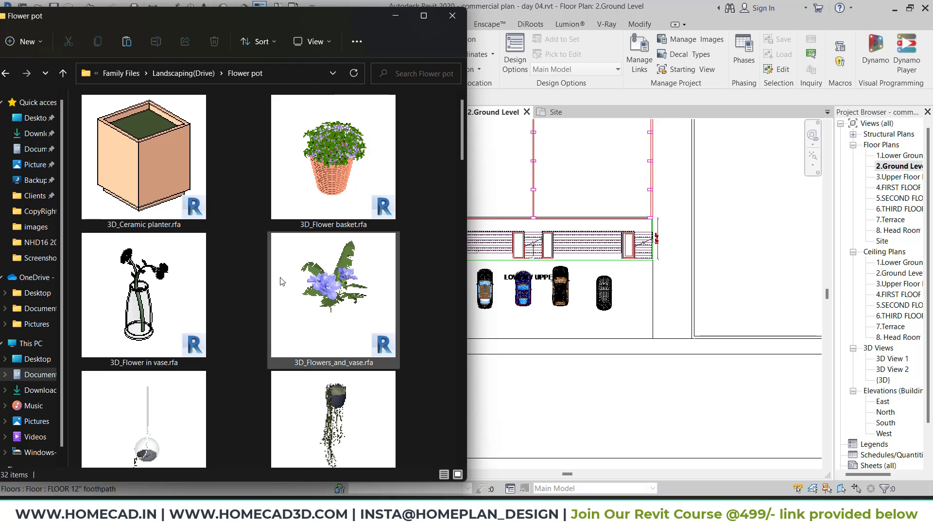
{"action": "scroll", "coordinate": [280, 280], "scroll_direction": "down", "scroll_amount": 1}
{"action": "scroll", "coordinate": [281, 281], "scroll_direction": "down", "scroll_amount": 2}
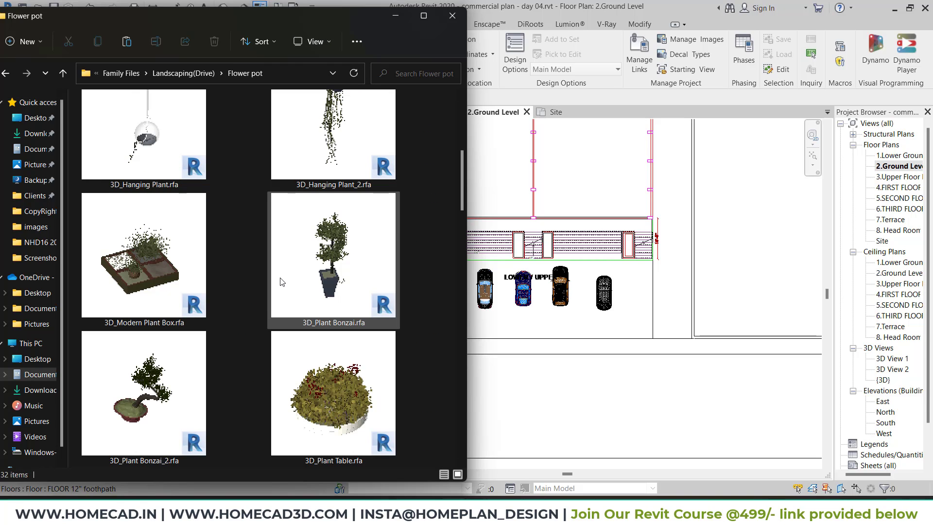
{"action": "scroll", "coordinate": [281, 281], "scroll_direction": "down", "scroll_amount": 5}
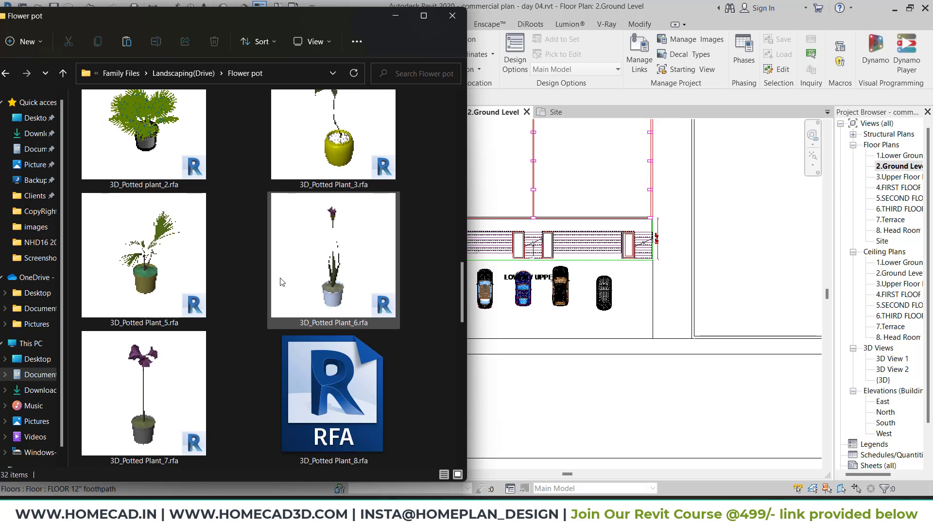
{"action": "scroll", "coordinate": [281, 280], "scroll_direction": "down", "scroll_amount": 6}
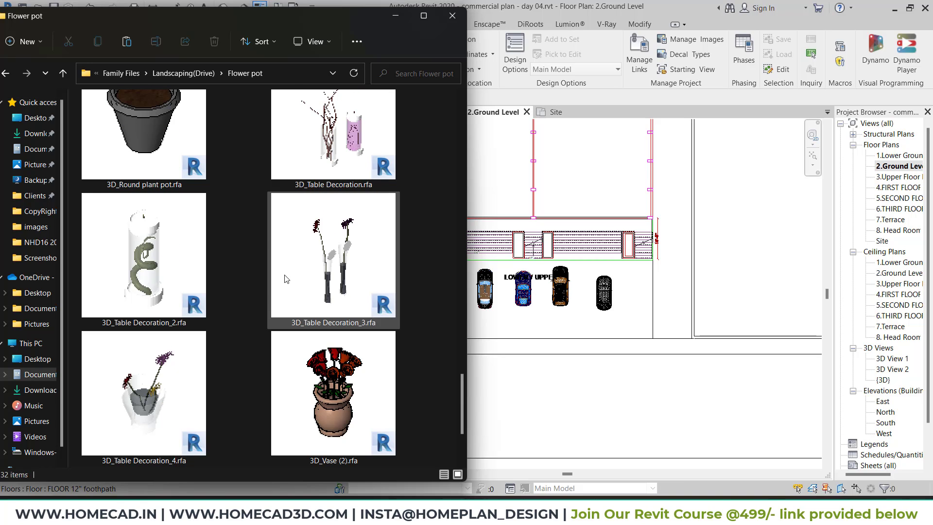
Step: Open the Planting folder within Landscaping(Drive) and display its families as thumbnails
{"action": "left_click", "coordinate": [183, 73]}
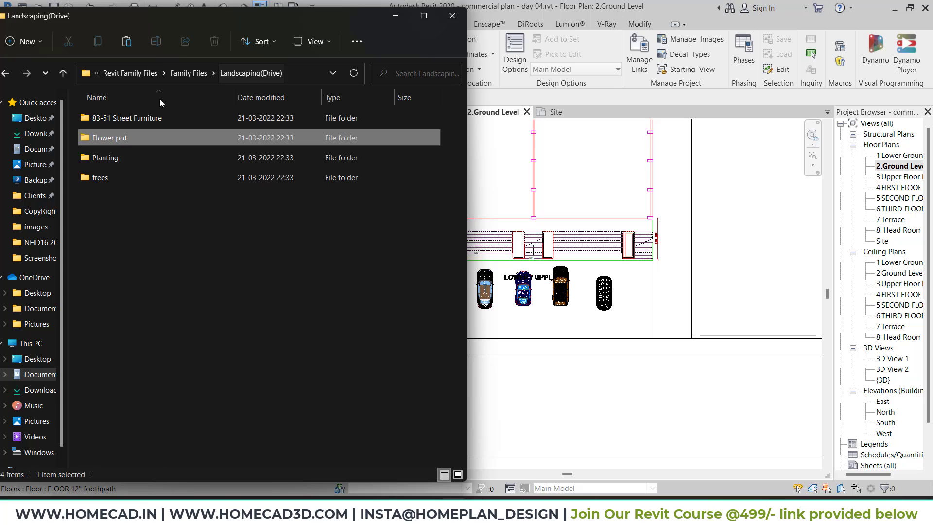
{"action": "double_click", "coordinate": [117, 157]}
{"action": "left_click", "coordinate": [310, 47]}
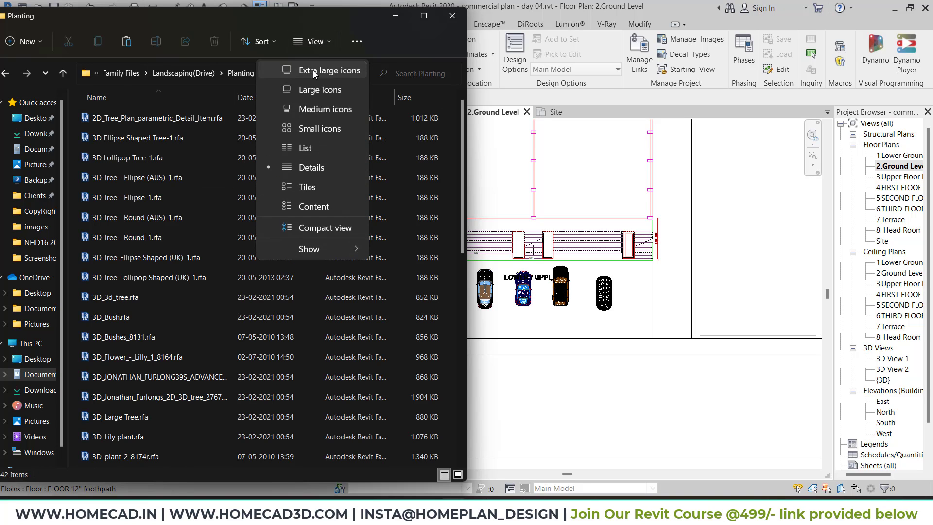
{"action": "left_click", "coordinate": [314, 71]}
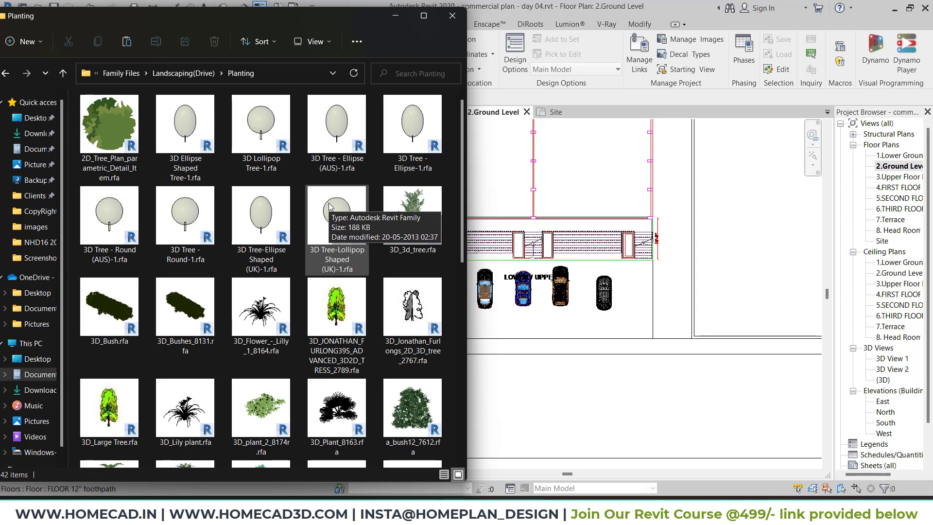
{"action": "scroll", "coordinate": [329, 206], "scroll_direction": "down", "scroll_amount": 5}
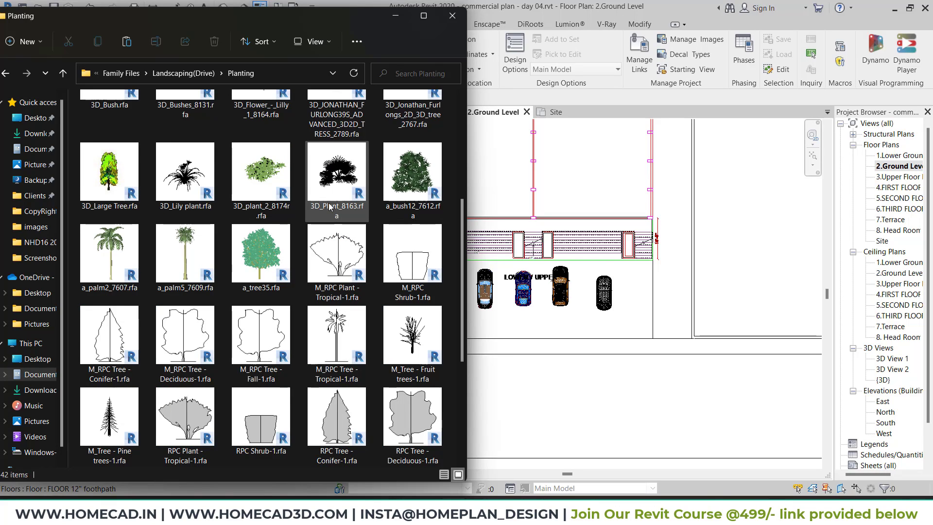
Step: Load the a_tree35 family and place one tree outside the left boundary wall near the road, about 24'-0" from that wall
{"action": "left_click", "coordinate": [261, 257]}
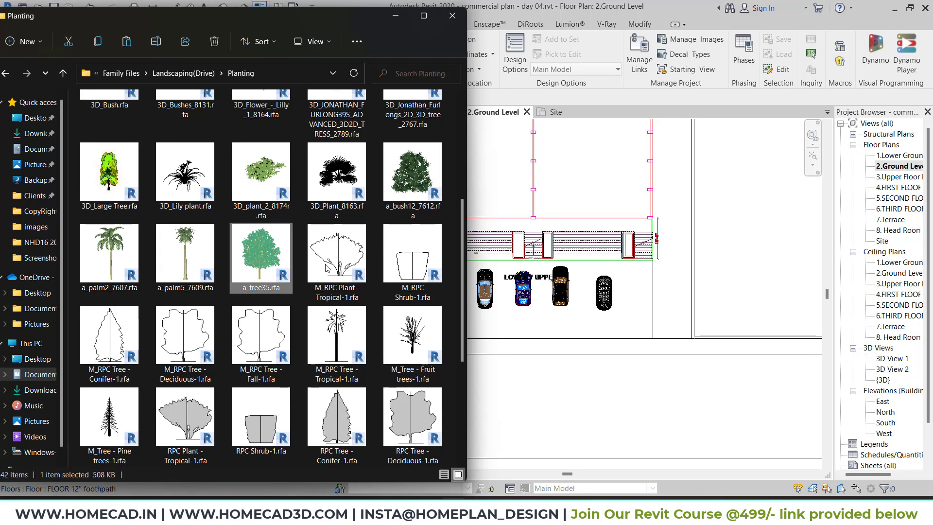
{"action": "scroll", "coordinate": [567, 287], "scroll_direction": "down", "scroll_amount": 2}
{"action": "scroll", "coordinate": [567, 284], "scroll_direction": "down", "scroll_amount": 2}
{"action": "left_click", "coordinate": [622, 290]}
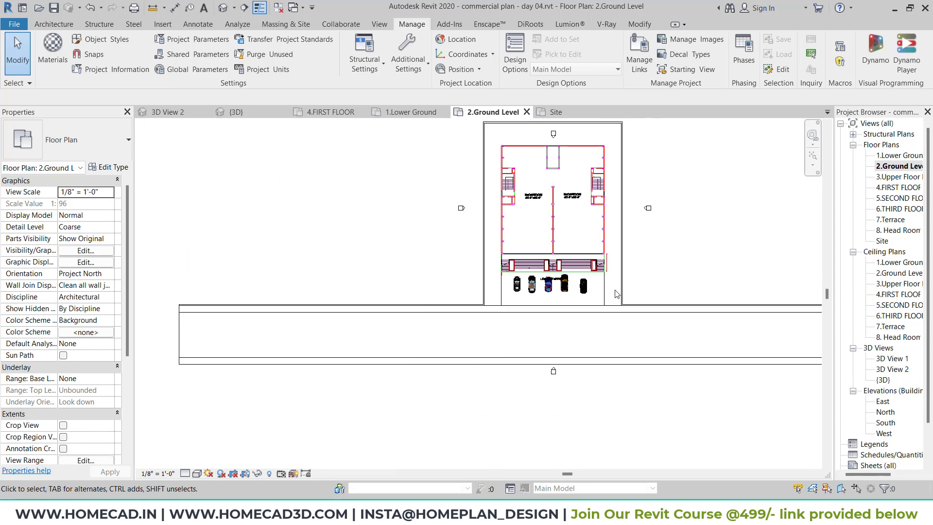
{"action": "middle_click_drag", "start_coordinate": [615, 292], "coordinate": [737, 307]}
{"action": "key", "text": "alt+Tab"}
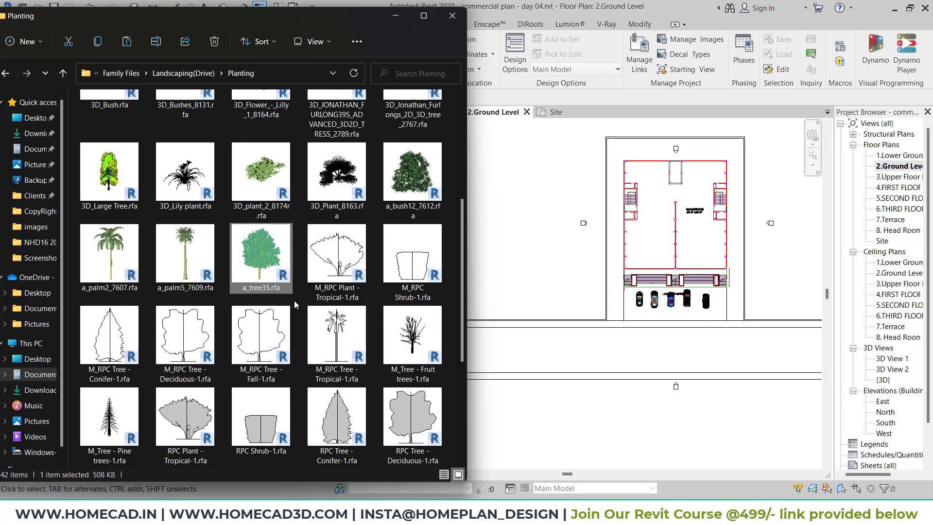
{"action": "left_click_drag", "start_coordinate": [261, 261], "coordinate": [524, 266]}
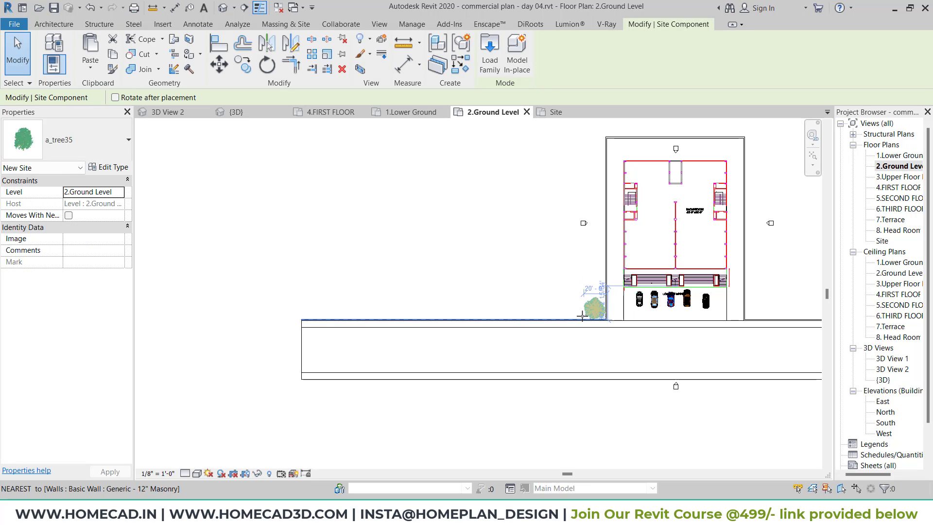
{"action": "left_click", "coordinate": [580, 314]}
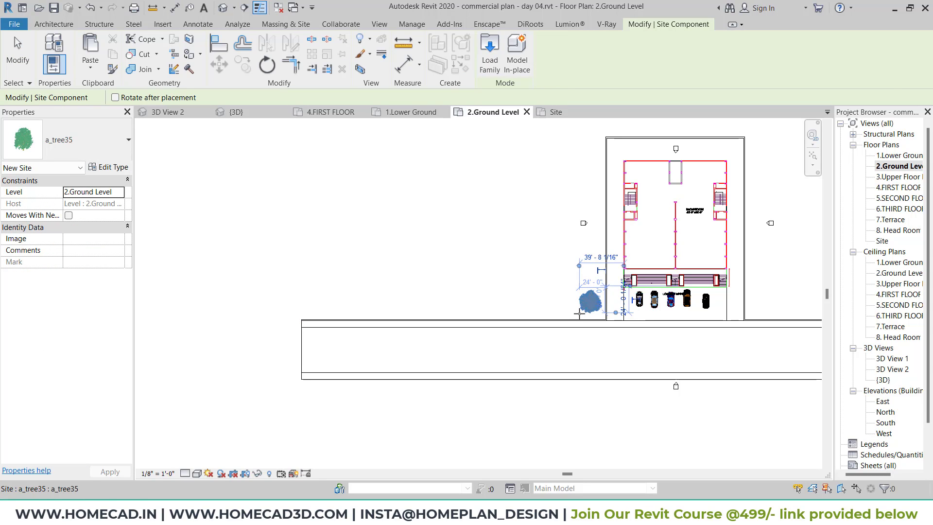
{"action": "key", "text": "Escape"}
Step: Open the trees folder within Landscaping(Drive) and display its families as thumbnails
{"action": "left_click", "coordinate": [423, 513]}
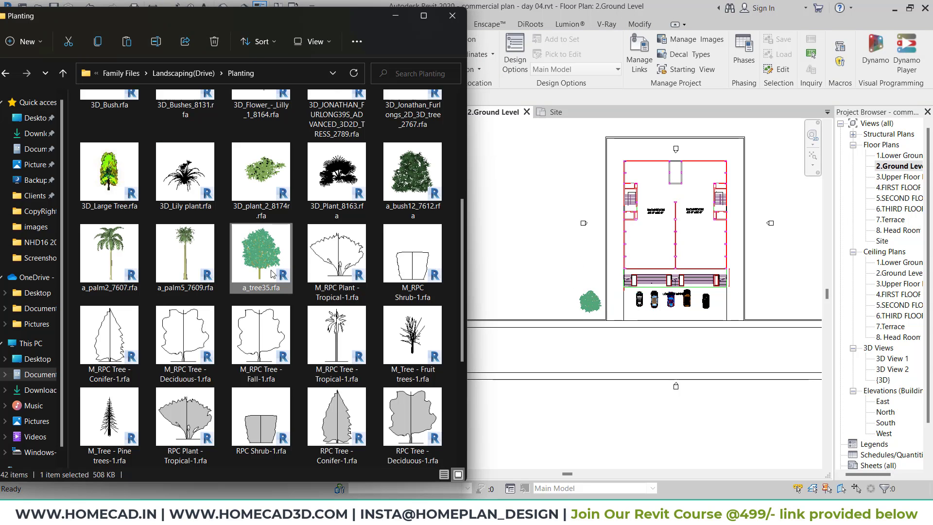
{"action": "scroll", "coordinate": [273, 274], "scroll_direction": "down", "scroll_amount": 3}
{"action": "scroll", "coordinate": [272, 274], "scroll_direction": "up", "scroll_amount": 9}
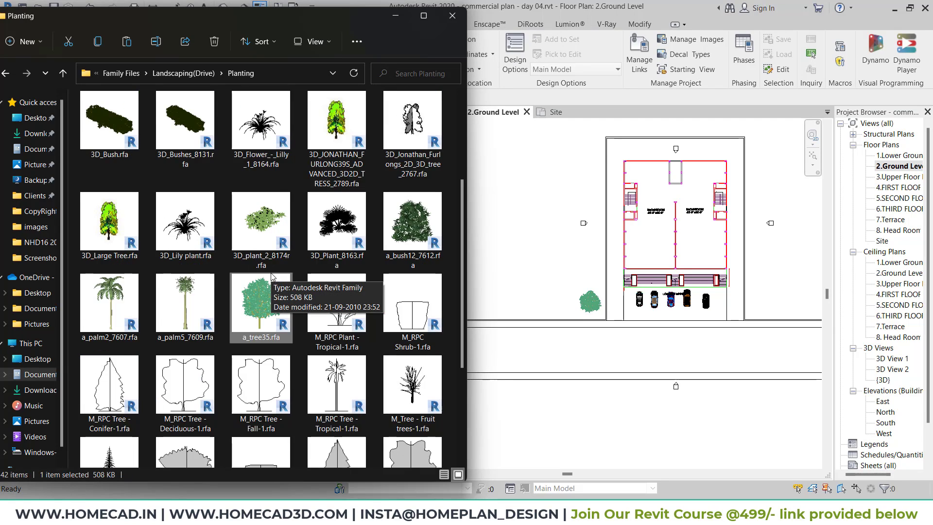
{"action": "left_click", "coordinate": [183, 76]}
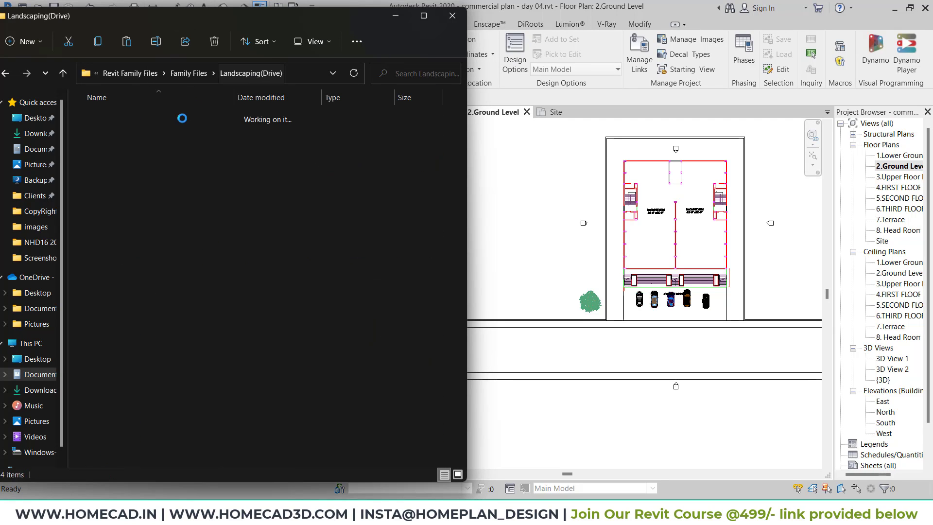
{"action": "double_click", "coordinate": [129, 175]}
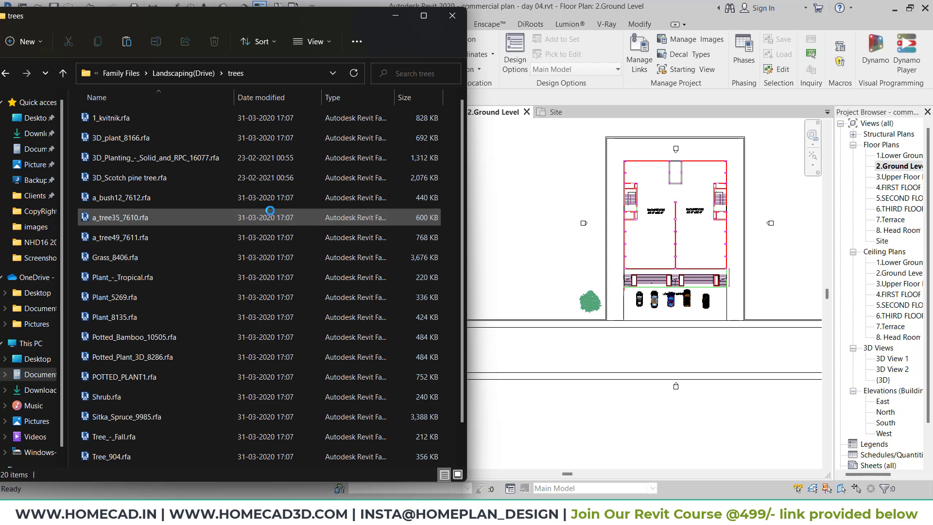
{"action": "left_click", "coordinate": [313, 42]}
{"action": "left_click", "coordinate": [323, 92]}
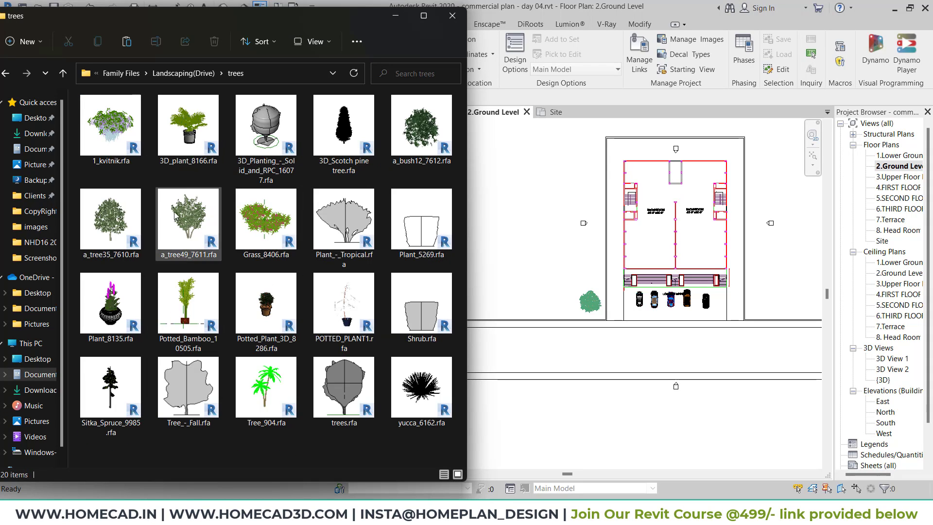
Step: Load the a_tree35_7610 and a_tree49_7611 families and place one of each in line to the left of the existing tree
{"action": "left_click", "coordinate": [130, 245]}
{"action": "left_click_drag", "start_coordinate": [116, 234], "coordinate": [527, 270]}
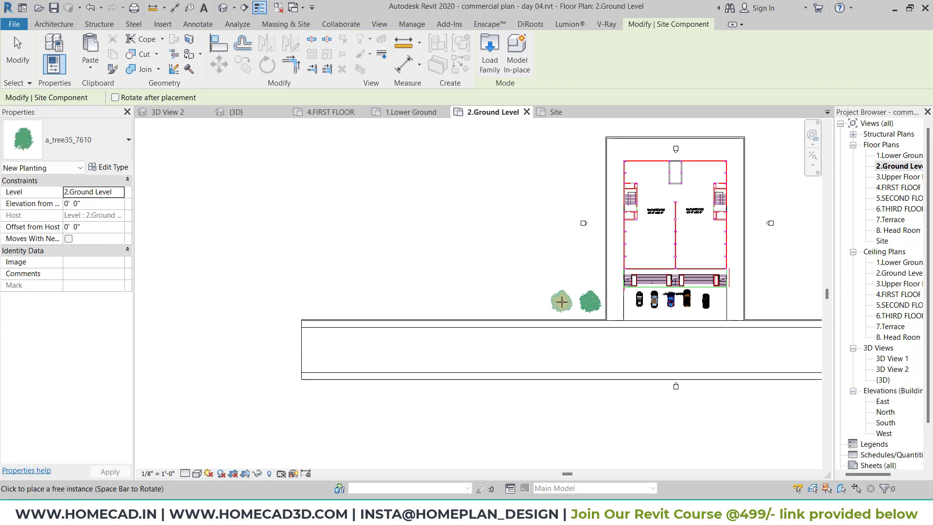
{"action": "key", "text": "Escape"}
{"action": "key", "text": "Escape"}
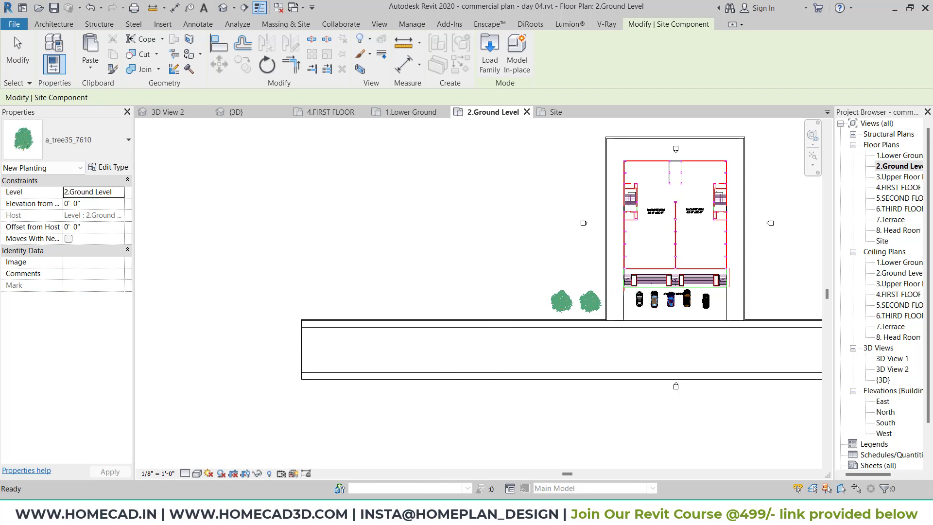
{"action": "key", "text": "alt+Tab"}
{"action": "left_click_drag", "start_coordinate": [180, 228], "coordinate": [530, 298]}
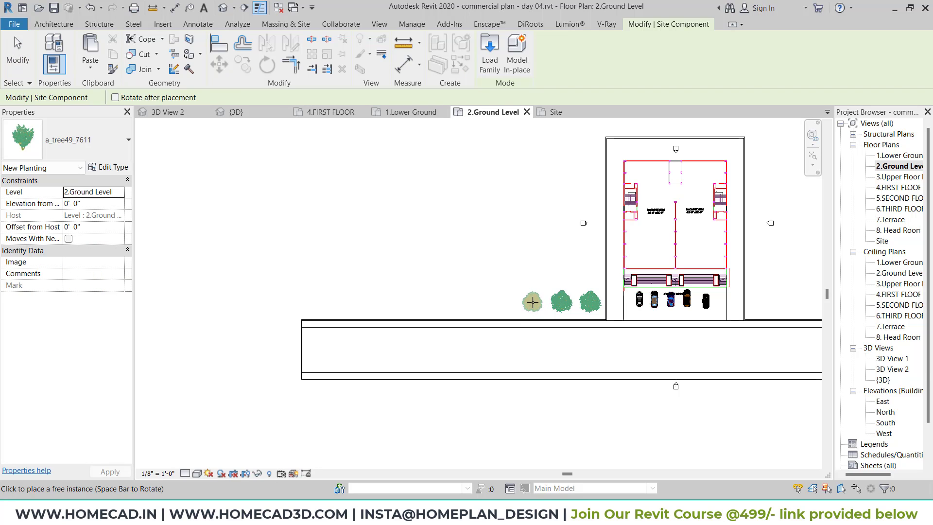
{"action": "key", "text": "Escape"}
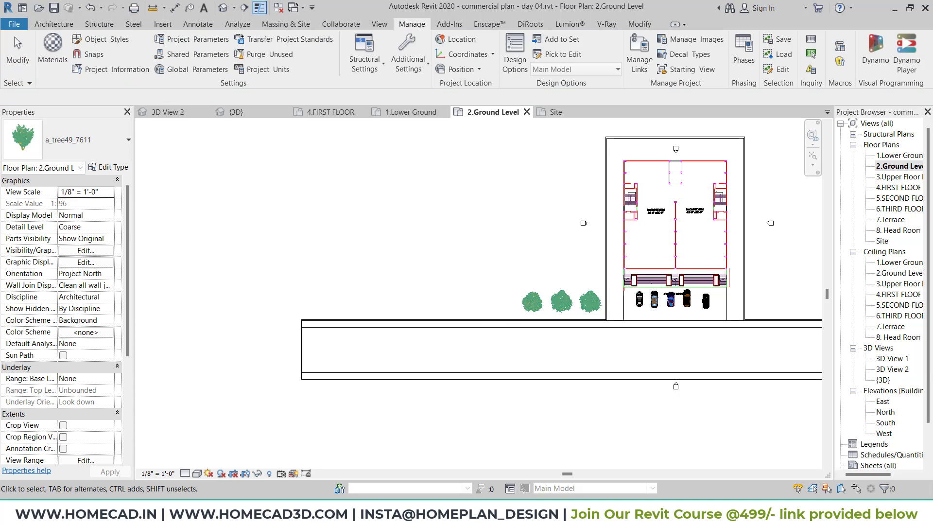
Step: Load the 3D_Planting_-_Solid_and_RPC_16077 family and place one behind the tree row, about 84'-0" left of the boundary wall
{"action": "left_click", "coordinate": [478, 513]}
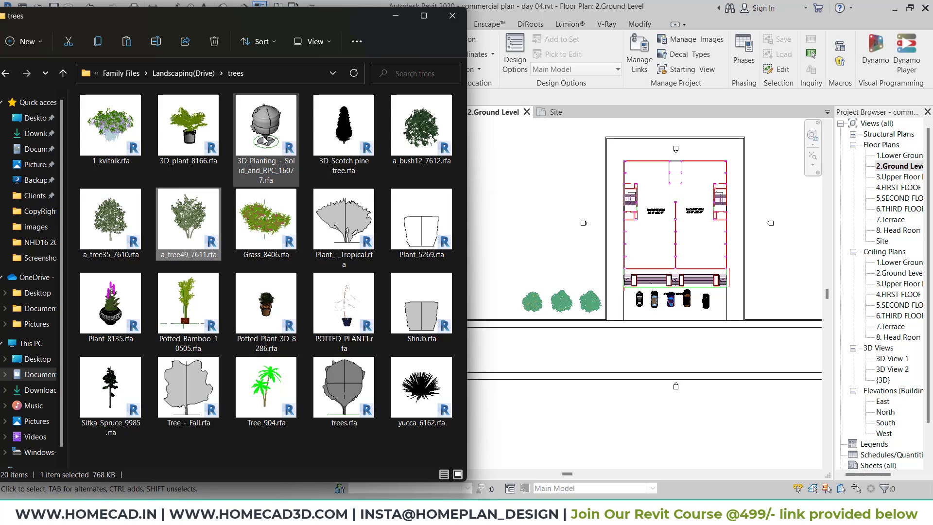
{"action": "left_click_drag", "start_coordinate": [267, 131], "coordinate": [511, 261]}
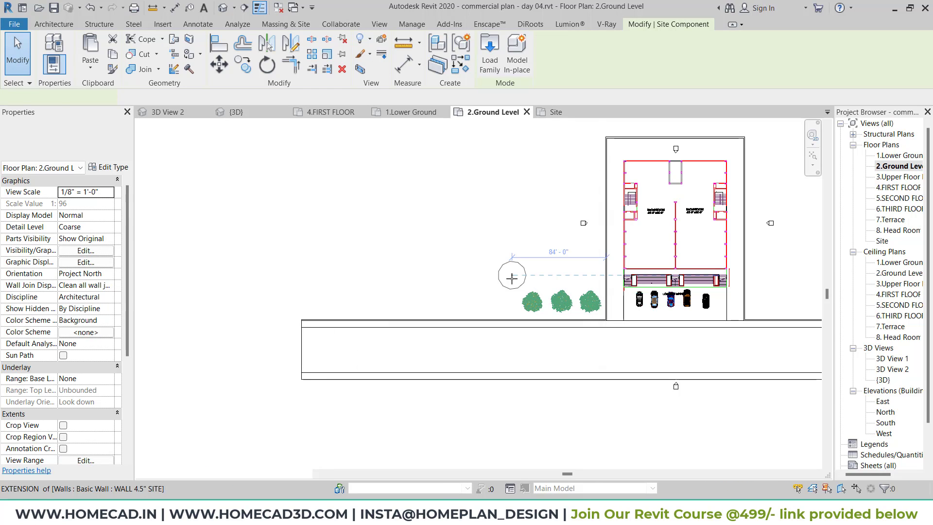
{"action": "left_click", "coordinate": [511, 278]}
{"action": "key", "text": "Escape"}
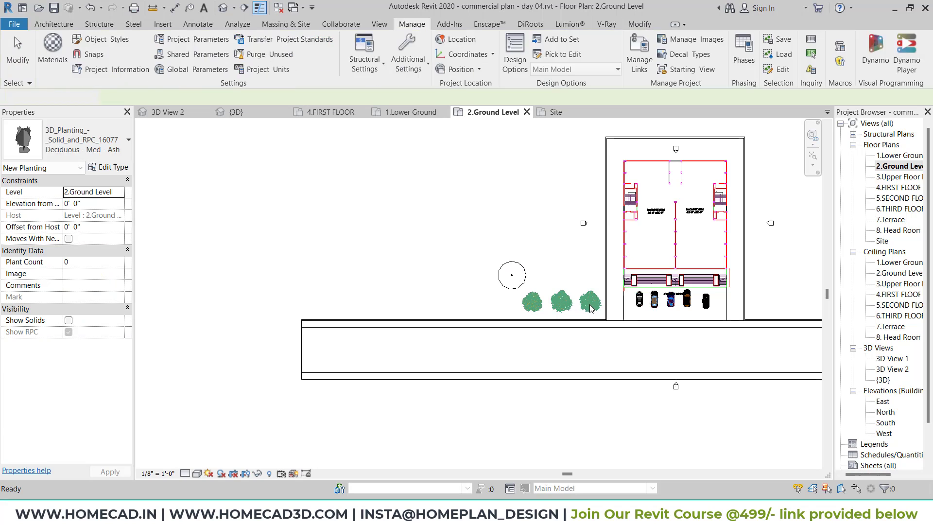
Step: Array the three roadside trees in a line leftward to the road's end with a count of 5
{"action": "left_click", "coordinate": [590, 304]}
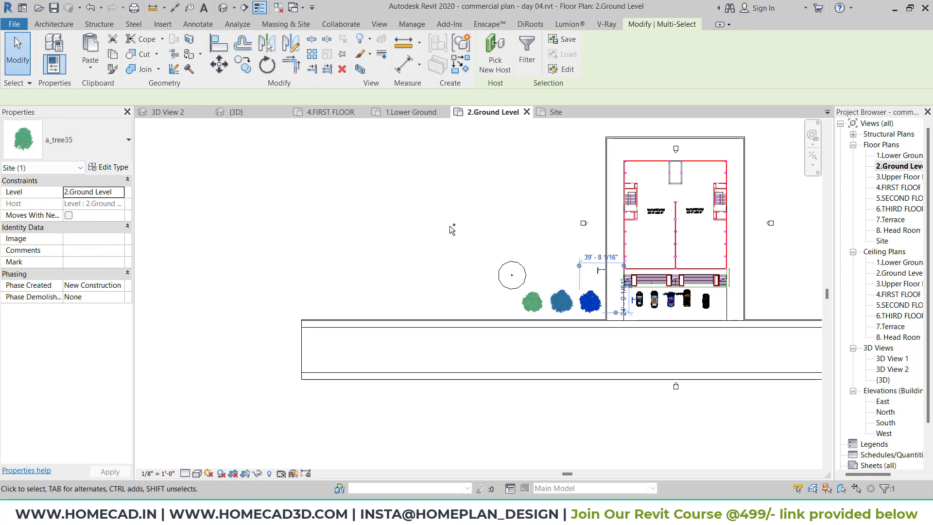
{"action": "left_click_drag", "start_coordinate": [452, 229], "coordinate": [604, 317], "text": "ctrl"}
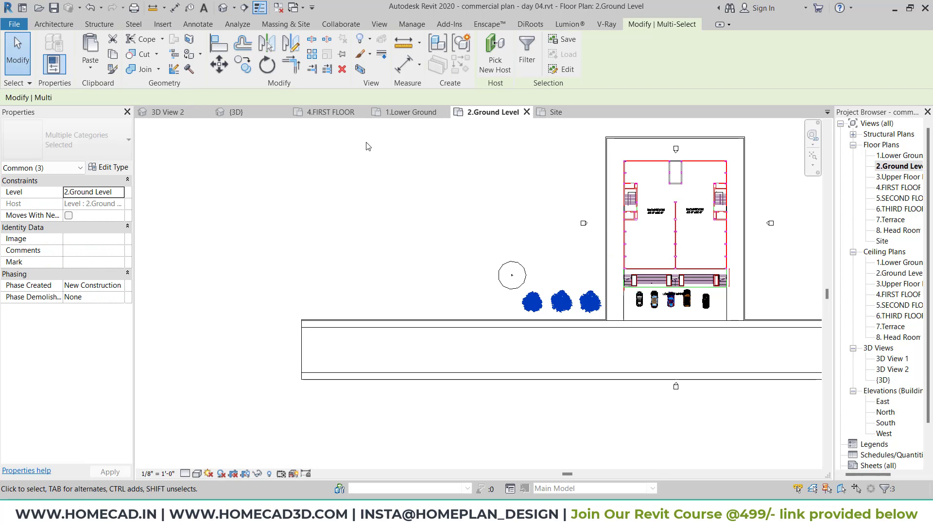
{"action": "left_click", "coordinate": [313, 54]}
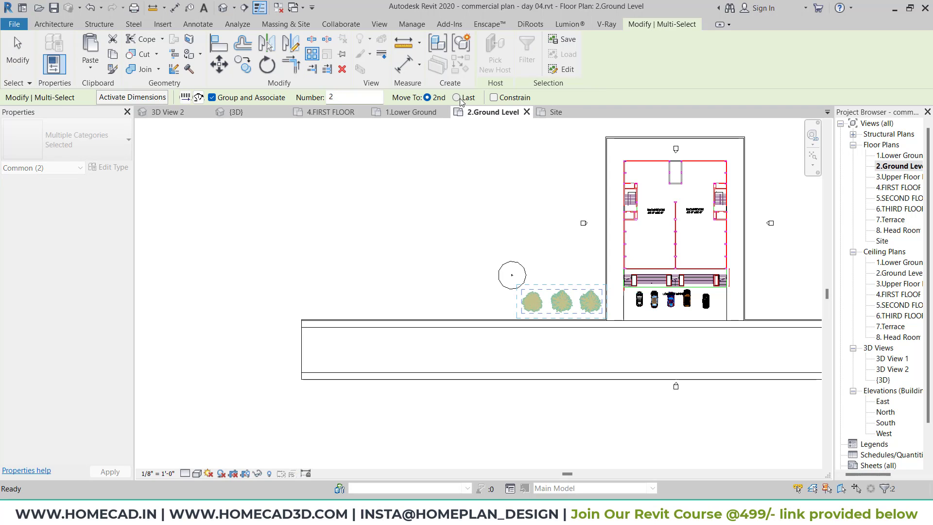
{"action": "left_click", "coordinate": [525, 301]}
{"action": "left_click", "coordinate": [303, 303]}
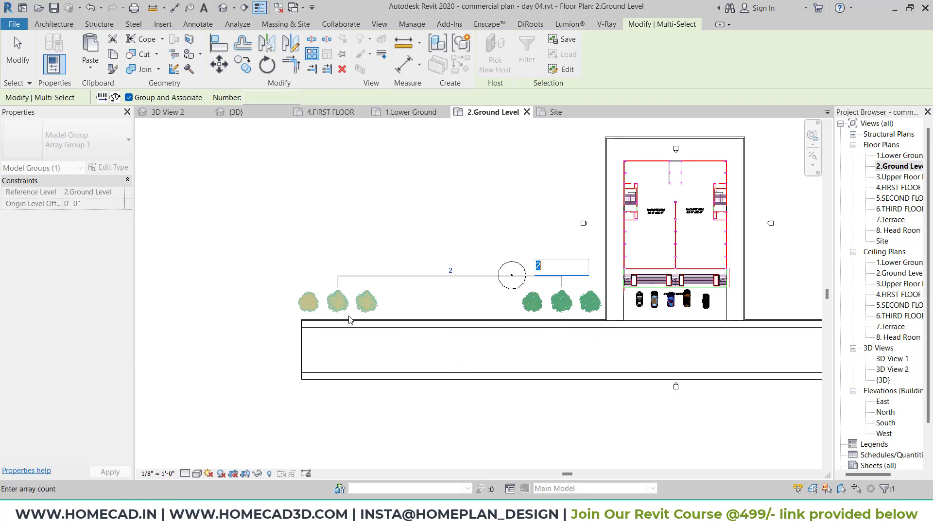
{"action": "type", "text": "4"}
{"action": "key", "text": "Return"}
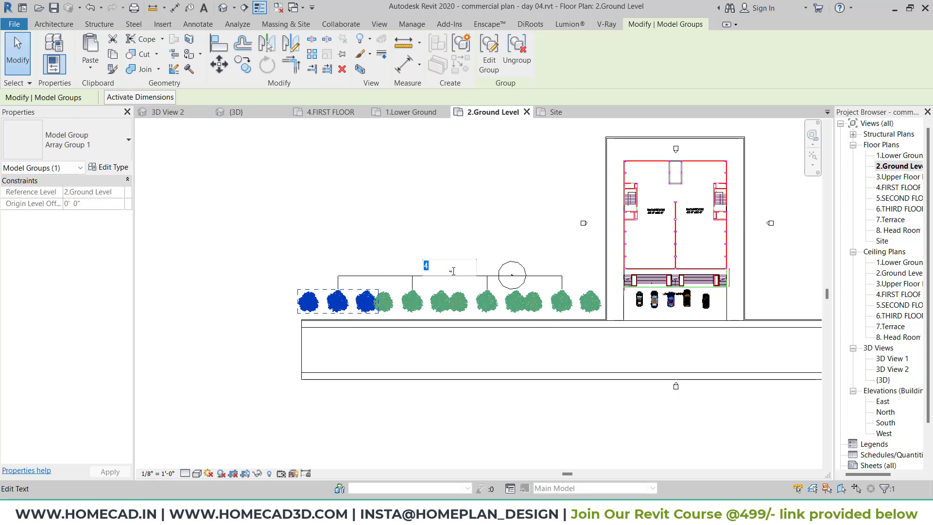
{"action": "type", "text": "5"}
{"action": "key", "text": "Return"}
{"action": "left_click", "coordinate": [240, 228]}
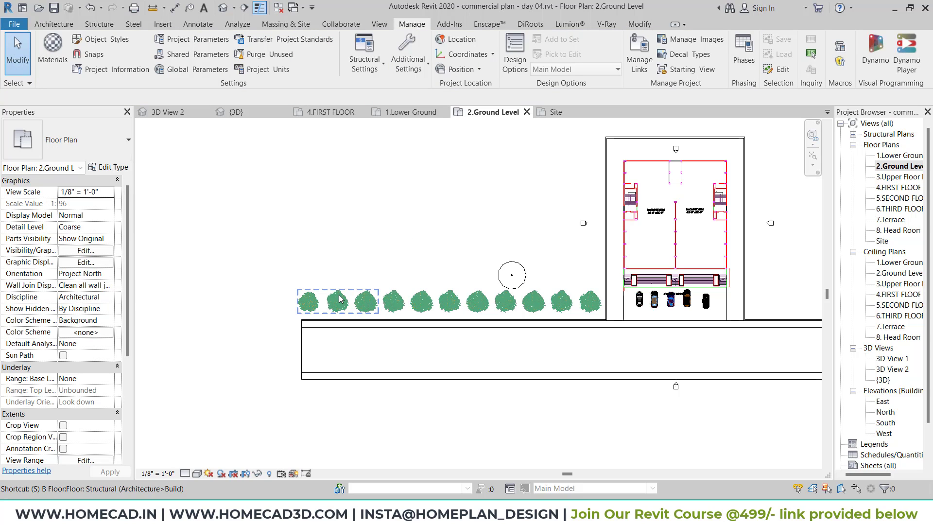
Step: Ungroup all the array groups in the roadside tree row
{"action": "left_click", "coordinate": [398, 304]}
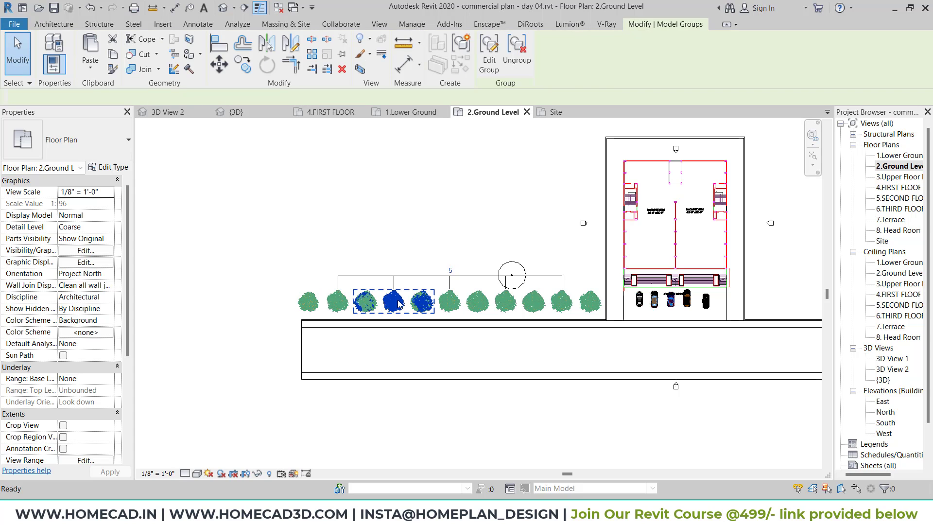
{"action": "left_click", "coordinate": [517, 53]}
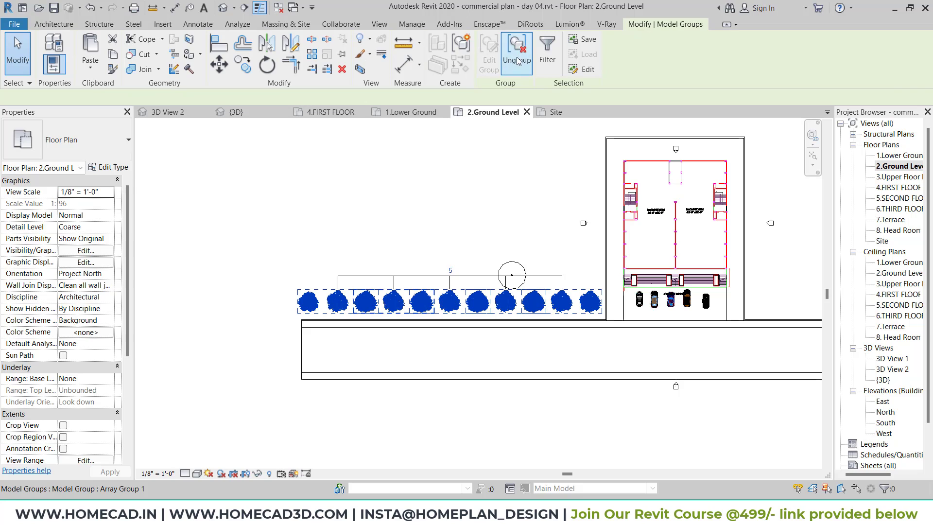
{"action": "key", "text": "Escape"}
Step: Rotate several individual trees in the roadside row to vary their orientation and spacing, moving the one off the footpath
{"action": "left_click", "coordinate": [337, 305]}
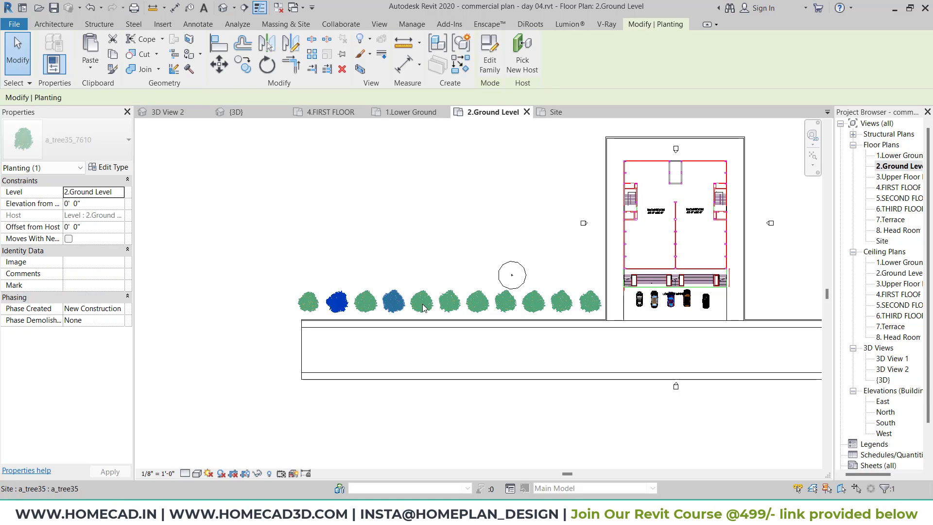
{"action": "key", "text": "space"}
{"action": "key", "text": "space"}
{"action": "left_click", "coordinate": [477, 310]}
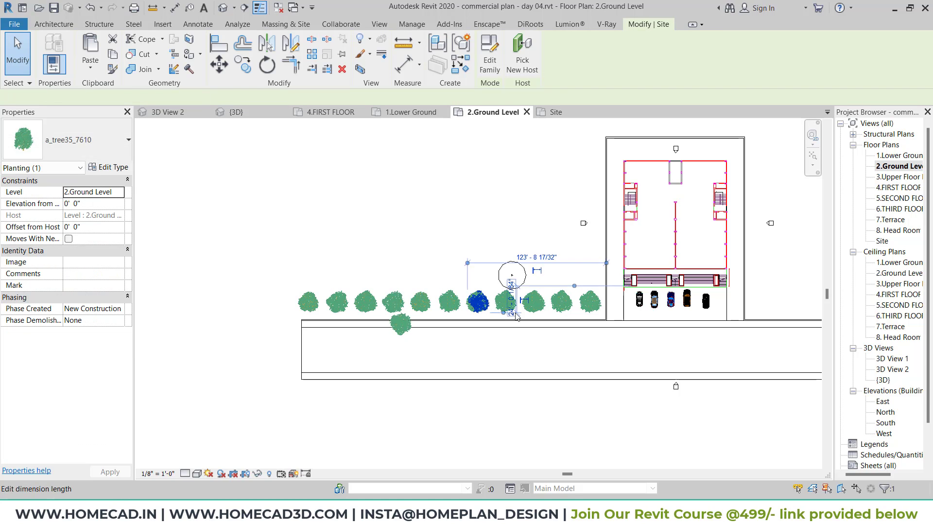
{"action": "key", "text": "space"}
{"action": "left_click", "coordinate": [520, 316]}
{"action": "left_click", "coordinate": [534, 308]}
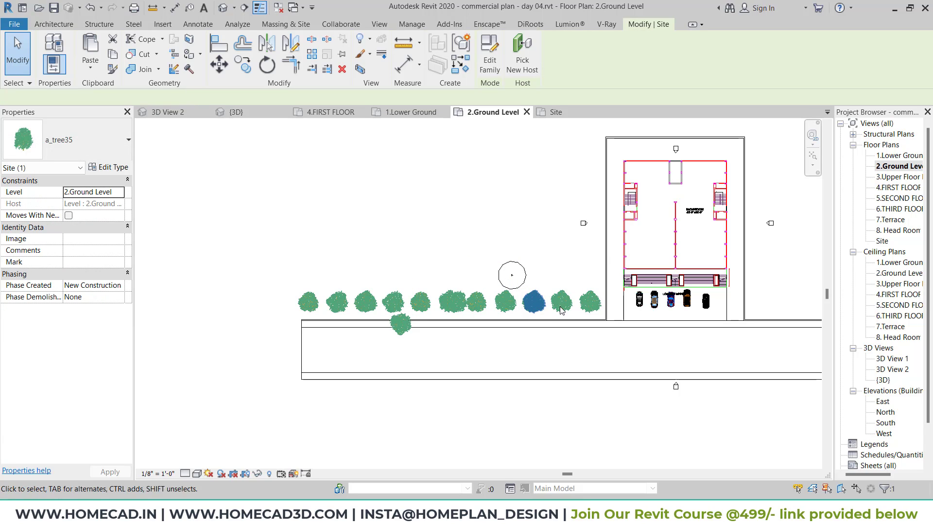
{"action": "key", "text": "space"}
{"action": "left_click", "coordinate": [561, 308]}
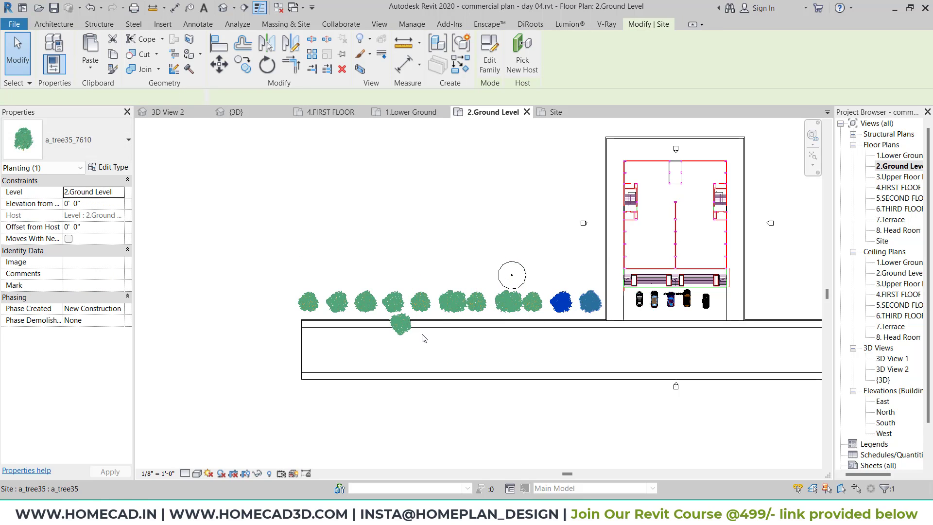
{"action": "key", "text": "space"}
{"action": "left_click", "coordinate": [402, 321]}
Step: Copy the whole left roadside tree row horizontally 400'-0" to the right side of the site
{"action": "left_click_drag", "start_coordinate": [437, 287], "coordinate": [605, 307]}
{"action": "key", "text": "Return"}
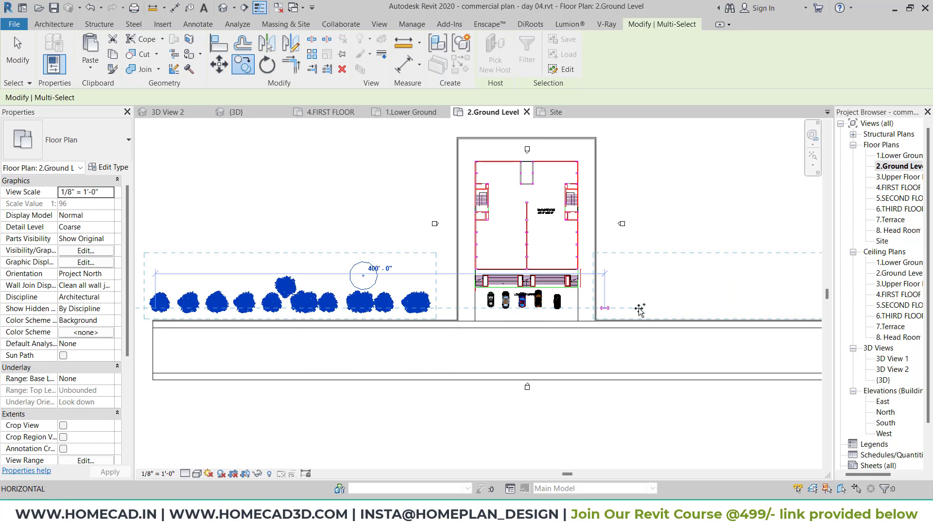
{"action": "middle_click_drag", "start_coordinate": [457, 282], "coordinate": [532, 294]}
{"action": "key", "text": "Escape"}
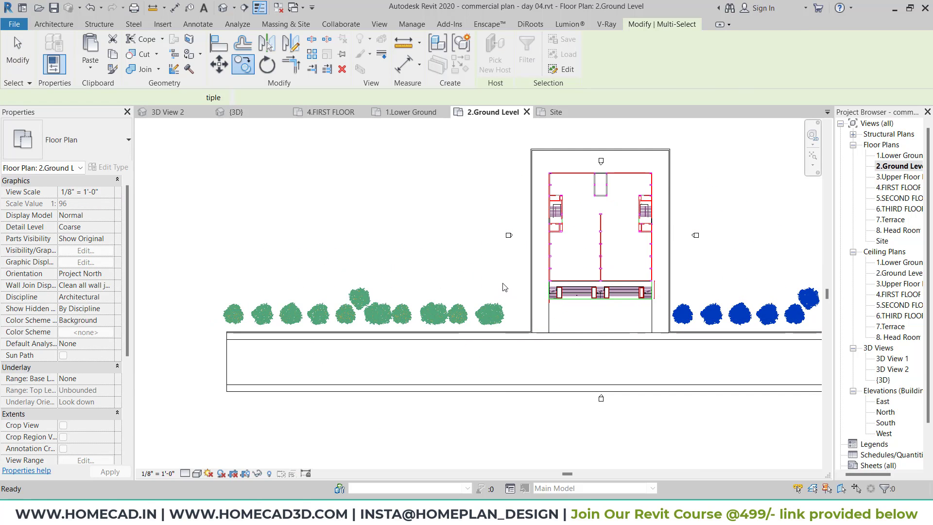
Step: Mirror a copy of the left tree row about a diagonal axis through the front-left boundary wall corner
{"action": "left_click_drag", "start_coordinate": [235, 316], "coordinate": [213, 323]}
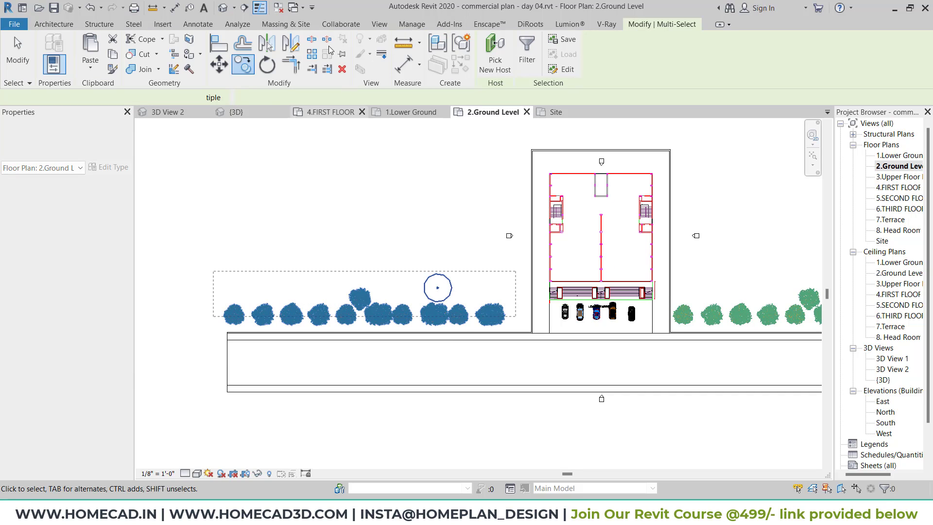
{"action": "key", "text": "d"}
{"action": "key", "text": "m"}
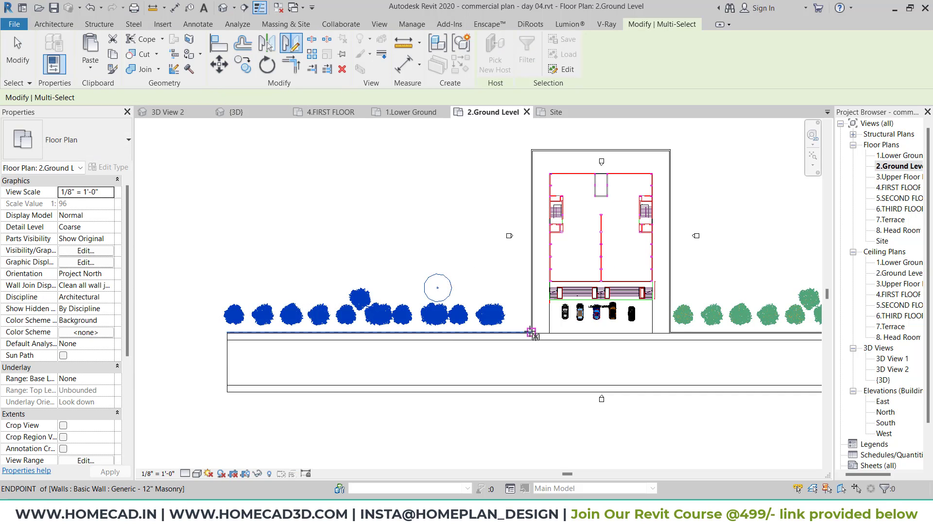
{"action": "left_click", "coordinate": [533, 337]}
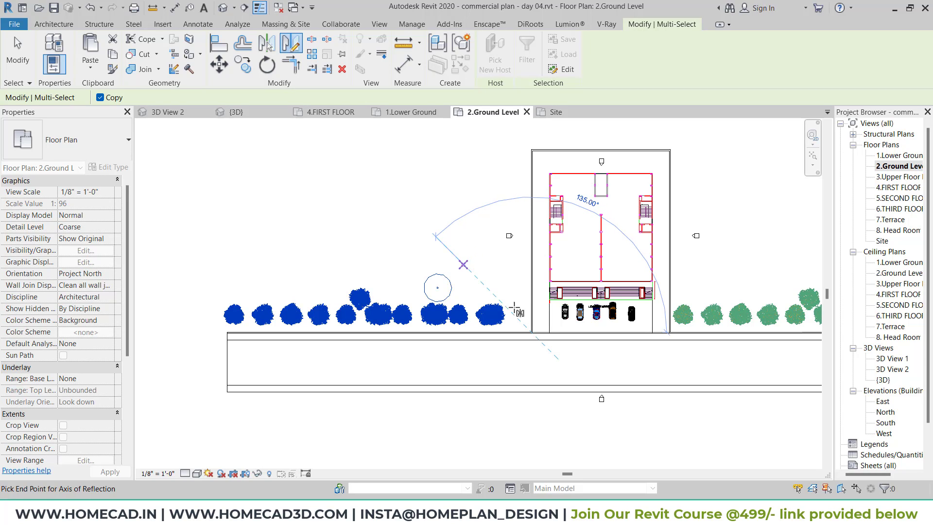
{"action": "left_click", "coordinate": [511, 311]}
{"action": "middle_click_drag", "start_coordinate": [507, 293], "coordinate": [291, 300]}
{"action": "key", "text": "Escape"}
Step: Mirror a copy of the right tree row about a diagonal axis through the front-right boundary wall corner
{"action": "left_click_drag", "start_coordinate": [560, 302], "coordinate": [476, 323]}
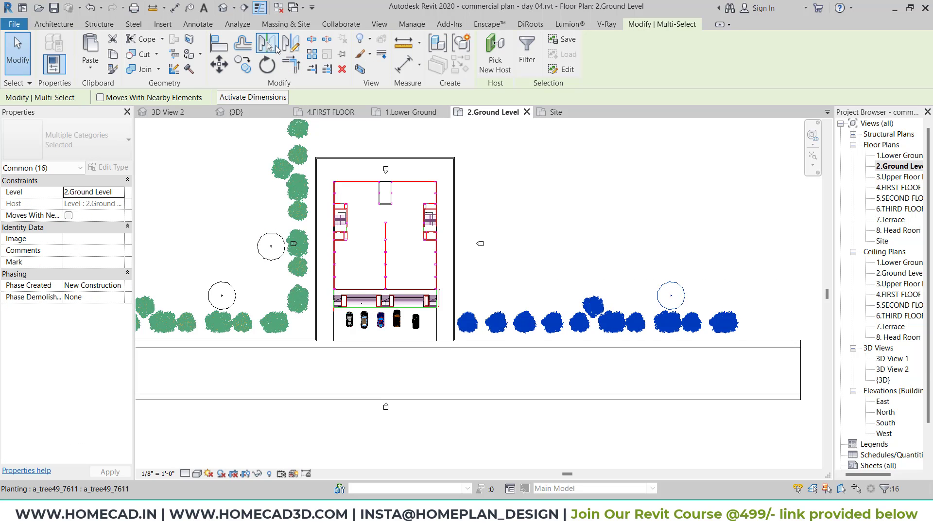
{"action": "left_click", "coordinate": [291, 44]}
{"action": "left_click", "coordinate": [456, 339]}
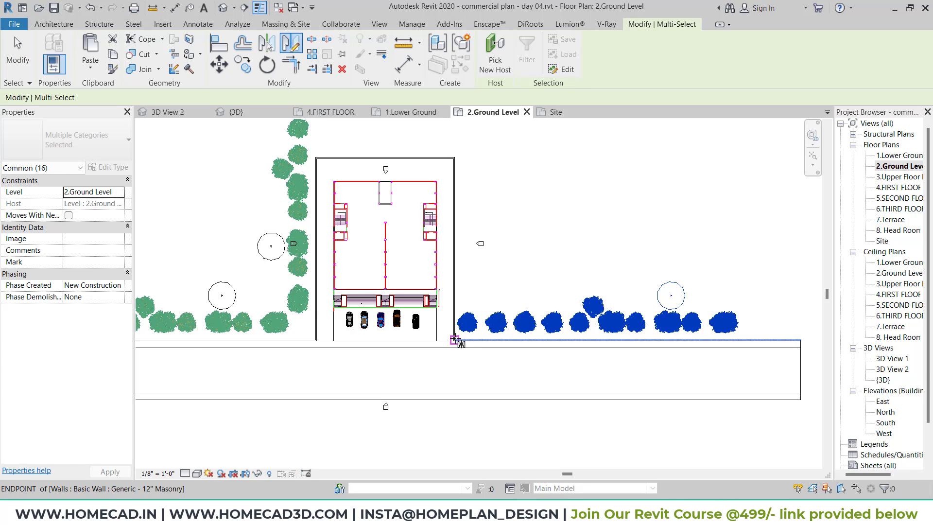
{"action": "left_click", "coordinate": [564, 281]}
{"action": "key", "text": "Escape"}
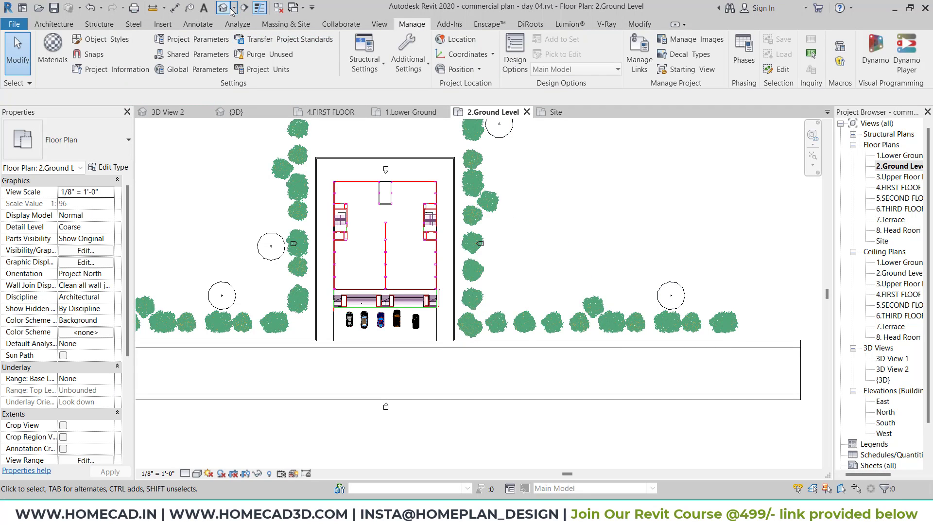
Step: Open the default 3D view to examine the tree rows, selecting the RPC tree beyond the left boundary wall
{"action": "left_click", "coordinate": [231, 9]}
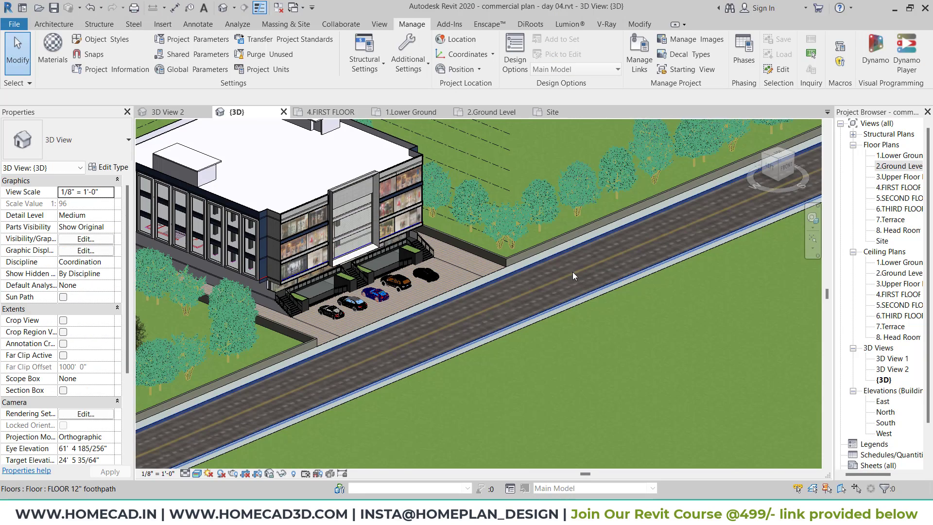
{"action": "middle_click_drag", "start_coordinate": [573, 273], "coordinate": [605, 310]}
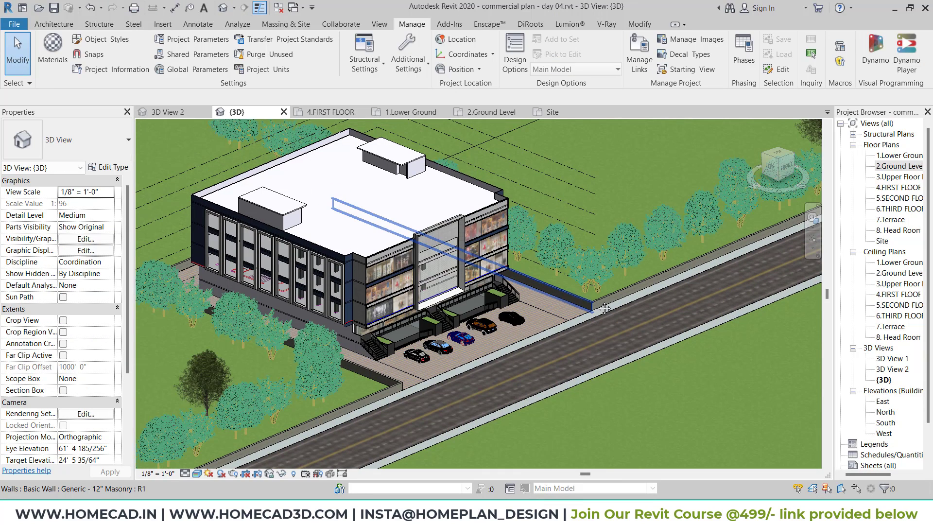
{"action": "left_click", "coordinate": [202, 366]}
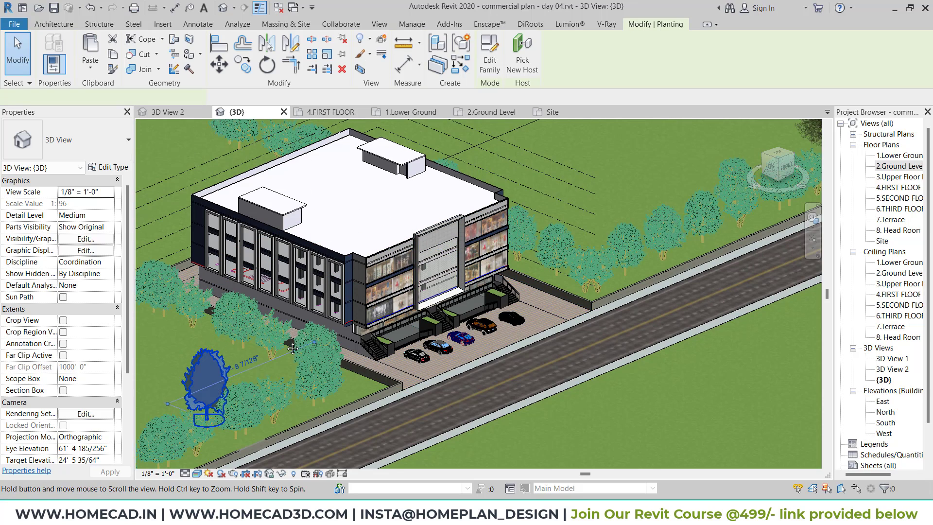
Step: Place more Deciduous - Med - Ash RPC trees in the 2.Ground Level plan, behind the tree rows on both sides of the building
{"action": "middle_click_drag", "start_coordinate": [292, 349], "coordinate": [409, 307]}
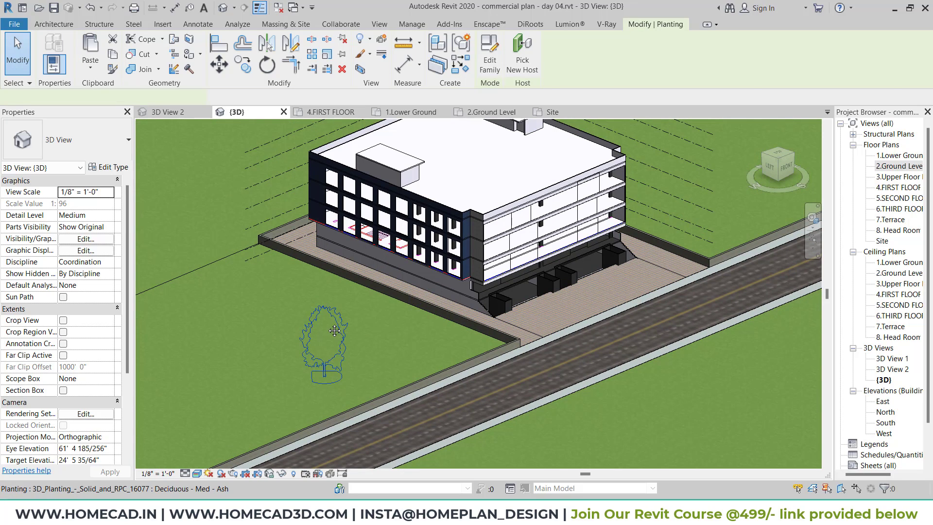
{"action": "left_click", "coordinate": [897, 168]}
{"action": "double_click", "coordinate": [888, 167]}
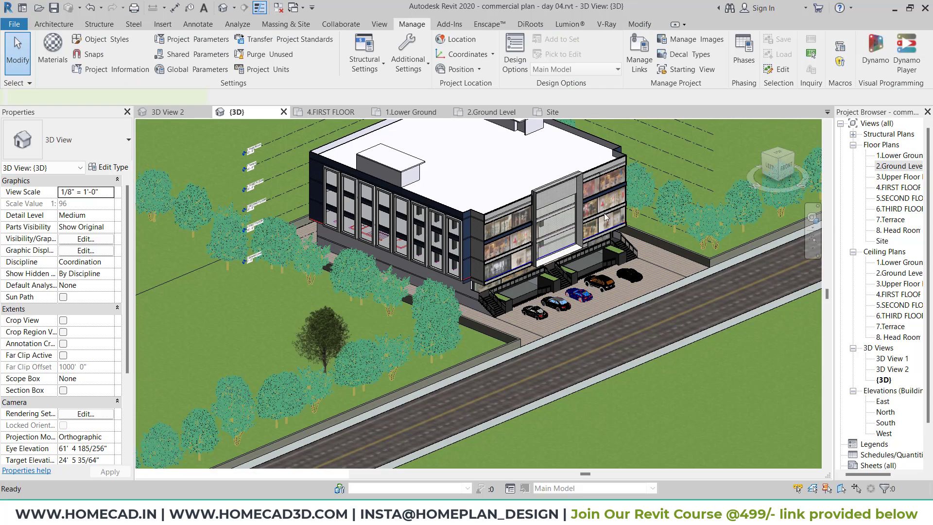
{"action": "left_click", "coordinate": [222, 295]}
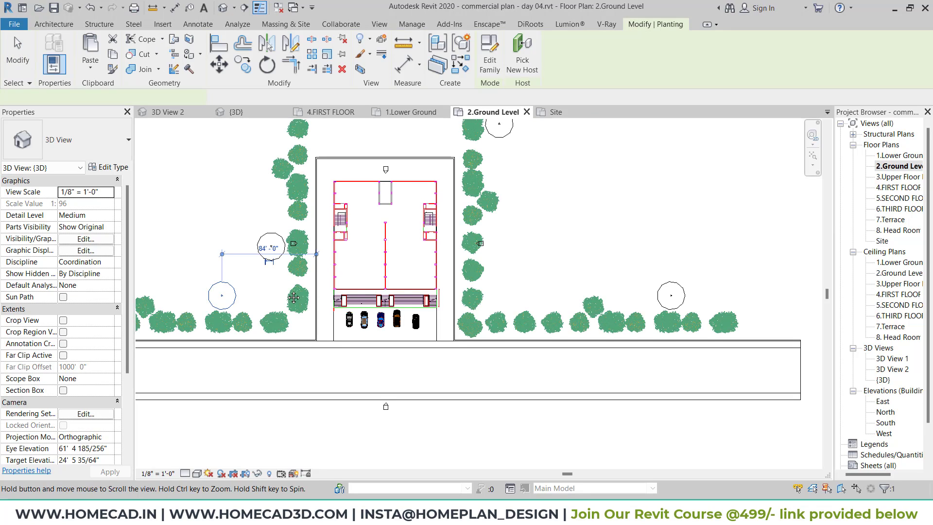
{"action": "middle_click_drag", "start_coordinate": [222, 295], "coordinate": [406, 286]}
{"action": "left_click", "coordinate": [460, 65]}
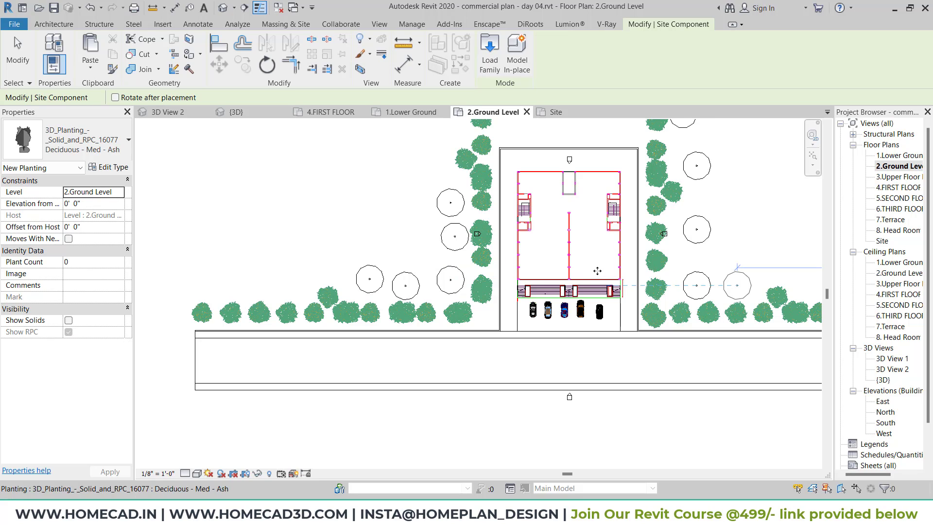
{"action": "key", "text": "Escape"}
Step: In the default 3D view, enable Use Render Appearance for the Glass material of the glazed curtain panel type on the side facade
{"action": "left_click", "coordinate": [224, 8]}
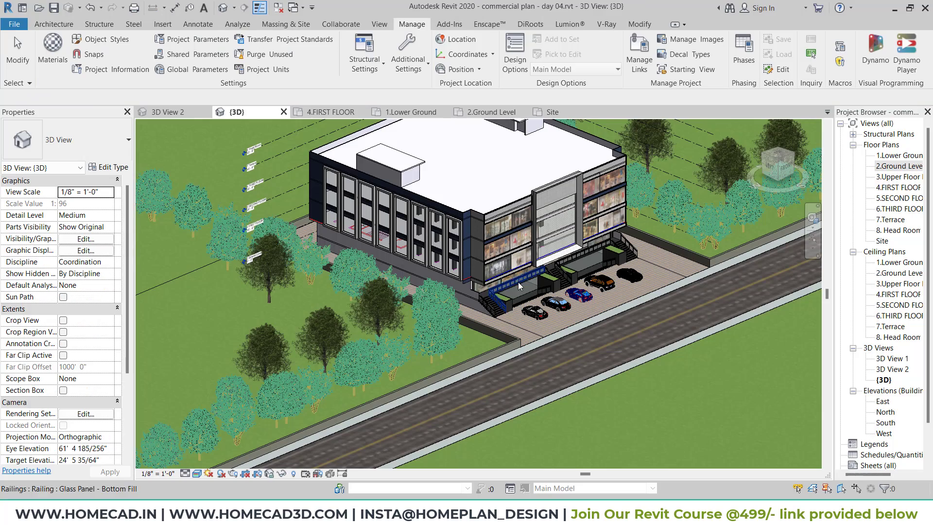
{"action": "scroll", "coordinate": [461, 274], "scroll_direction": "up", "scroll_amount": 5}
{"action": "scroll", "coordinate": [461, 275], "scroll_direction": "up", "scroll_amount": 5}
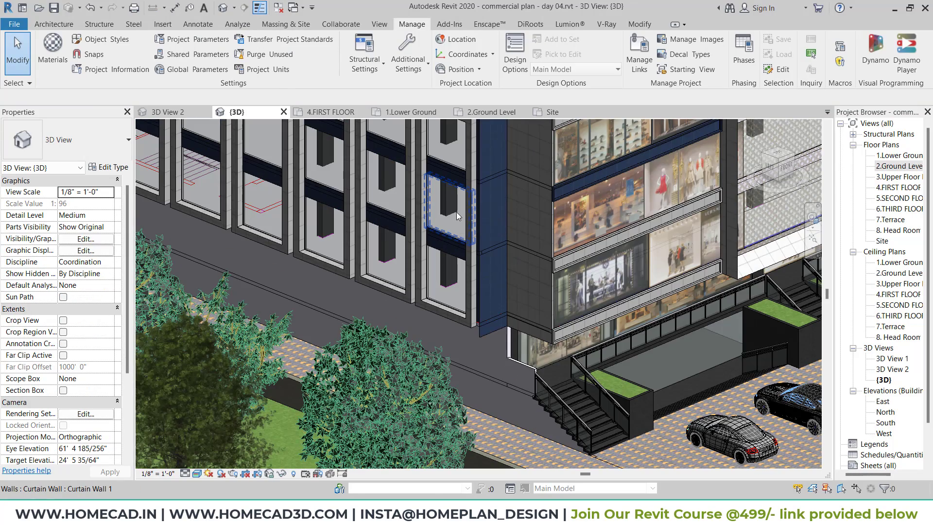
{"action": "left_click", "coordinate": [457, 217]}
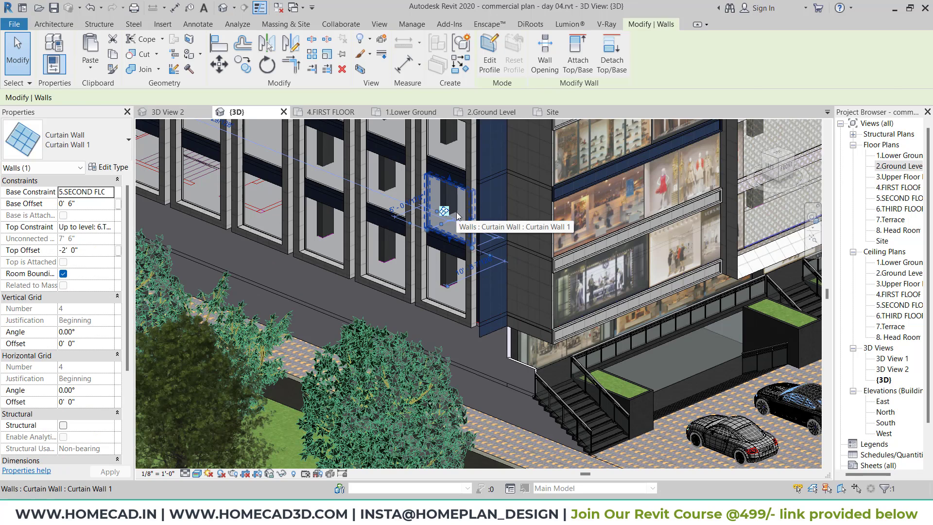
{"action": "key", "text": "Escape"}
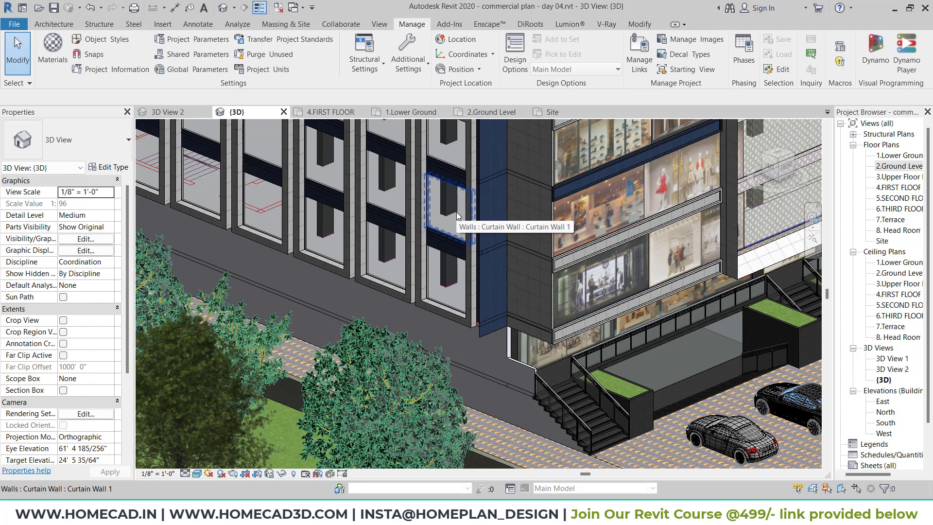
{"action": "key", "text": "Tab"}
{"action": "left_click", "coordinate": [456, 213]}
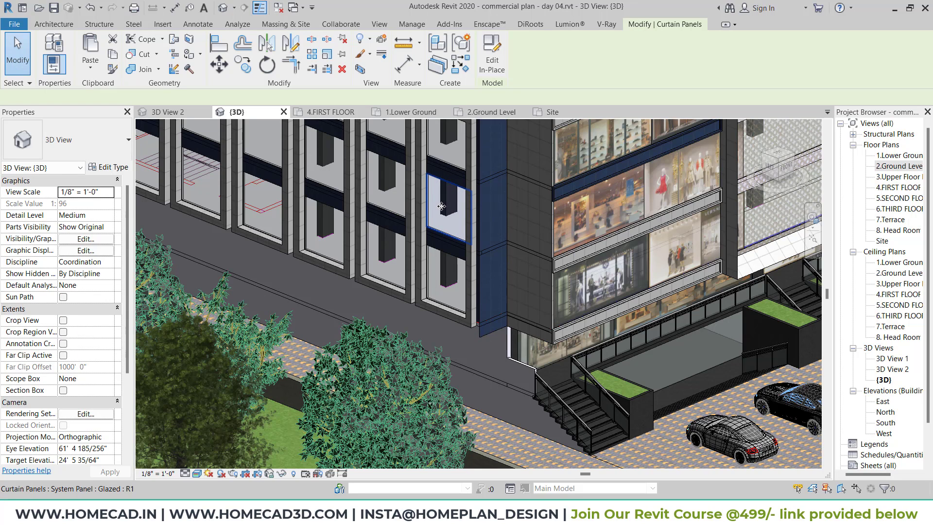
{"action": "left_click", "coordinate": [109, 168]}
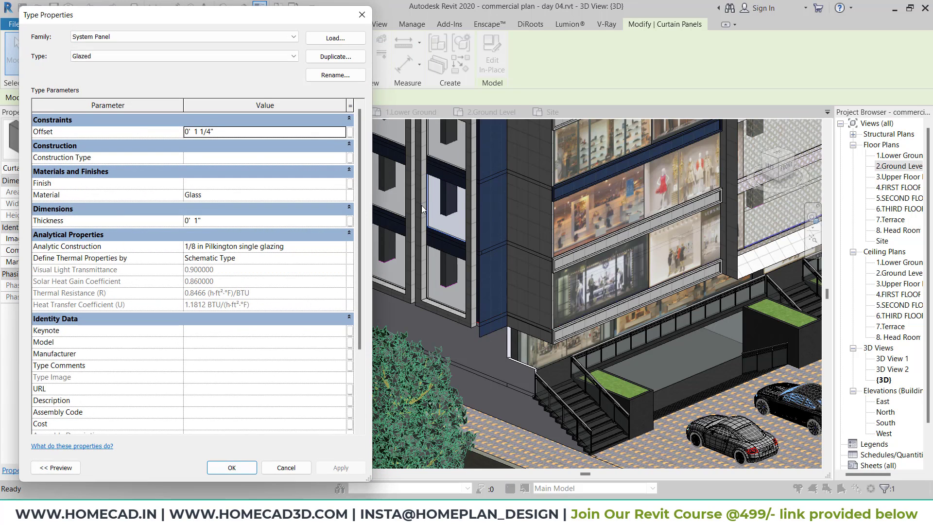
{"action": "left_click", "coordinate": [221, 195]}
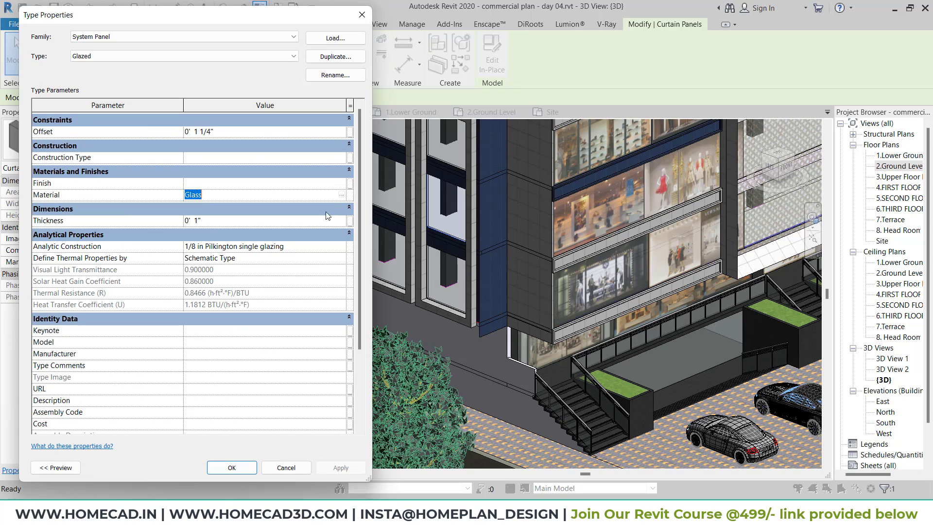
{"action": "left_click", "coordinate": [341, 195]}
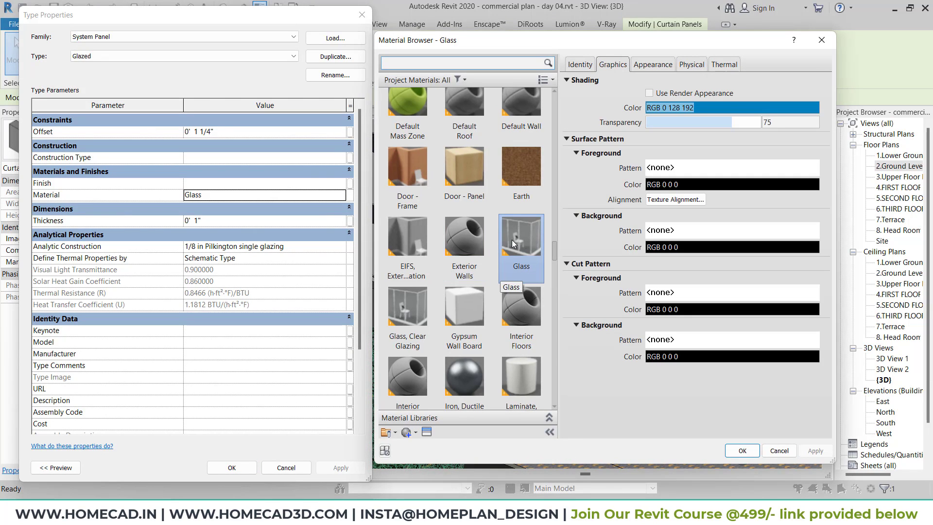
{"action": "left_click", "coordinate": [649, 92]}
Step: Set the Glass material's glazing color to Blue and its reflectance to 80, and apply it to the curtain panel type
{"action": "left_click", "coordinate": [647, 65]}
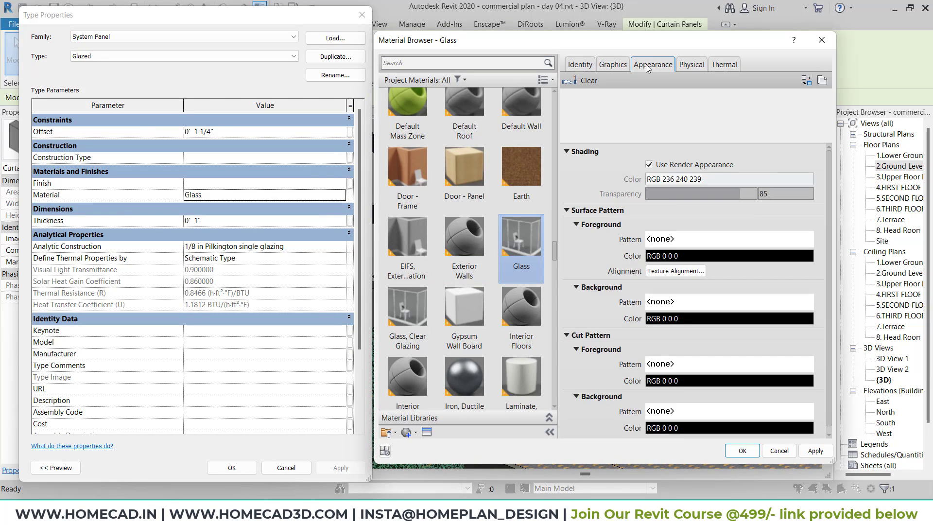
{"action": "left_click", "coordinate": [739, 180]}
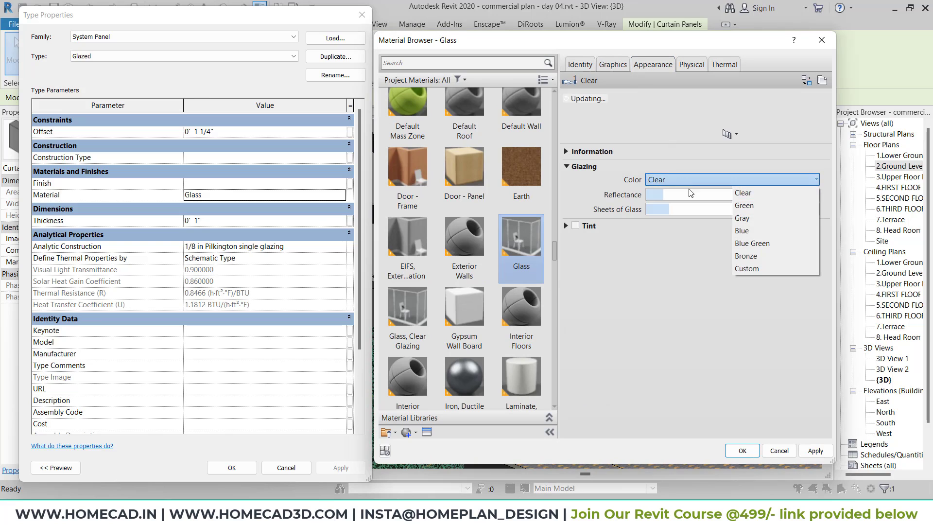
{"action": "left_click", "coordinate": [747, 230]}
{"action": "left_click_drag", "start_coordinate": [663, 194], "coordinate": [744, 201]}
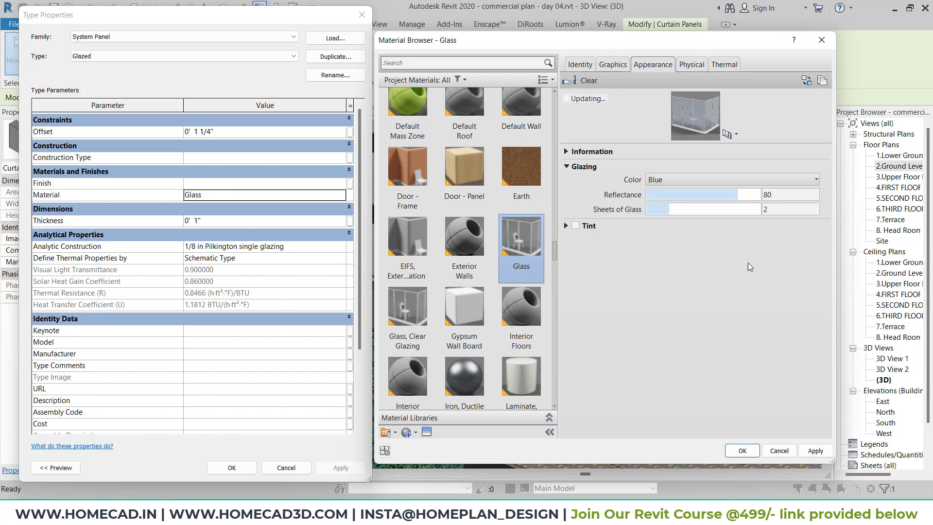
{"action": "left_click_drag", "start_coordinate": [708, 144], "coordinate": [711, 222]}
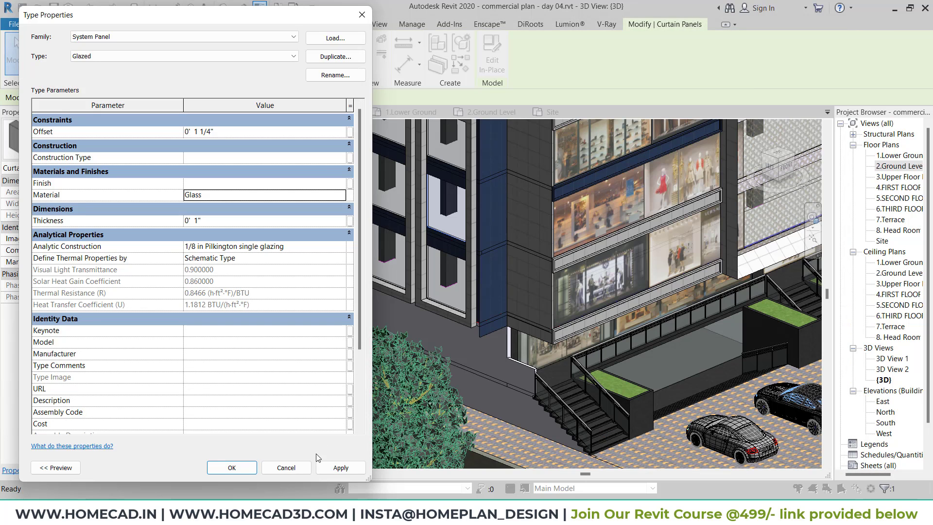
{"action": "left_click", "coordinate": [232, 468]}
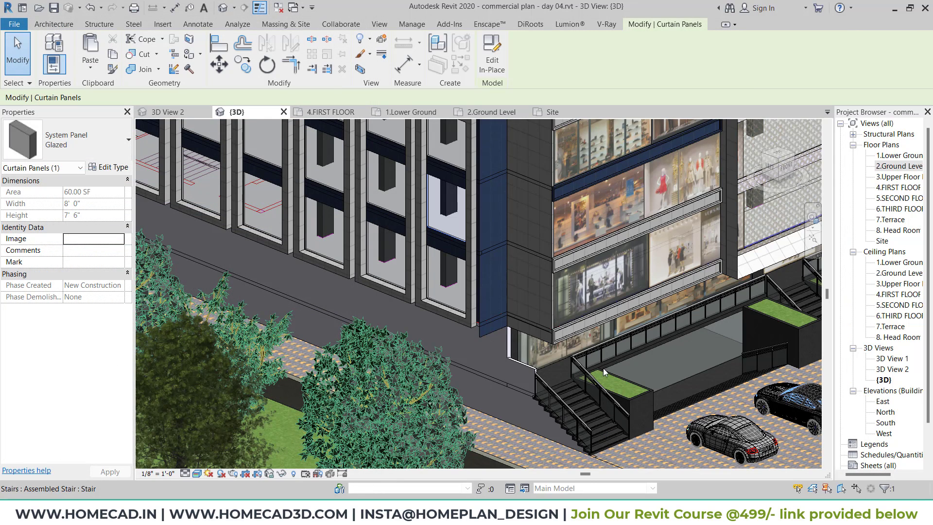
{"action": "key", "text": "Escape"}
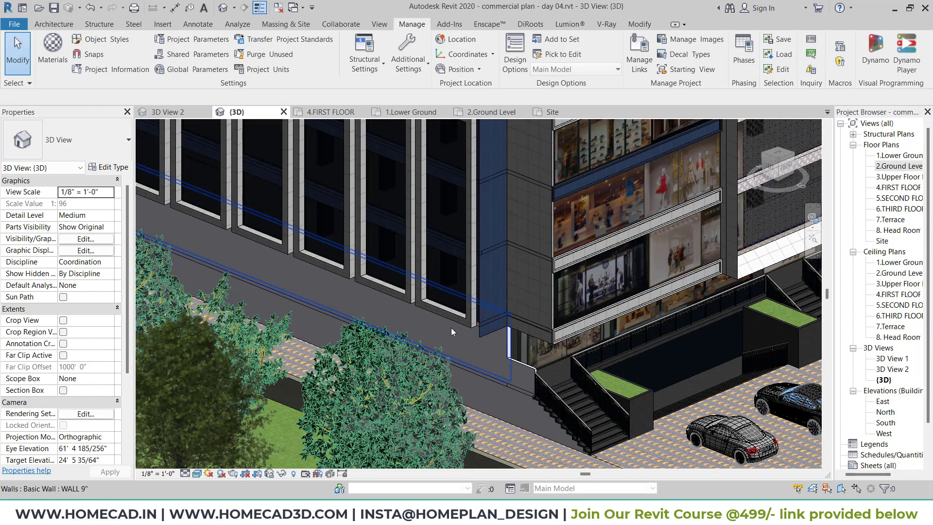
{"action": "scroll", "coordinate": [452, 327], "scroll_direction": "down", "scroll_amount": 3}
{"action": "middle_click_drag", "start_coordinate": [595, 329], "coordinate": [567, 338]}
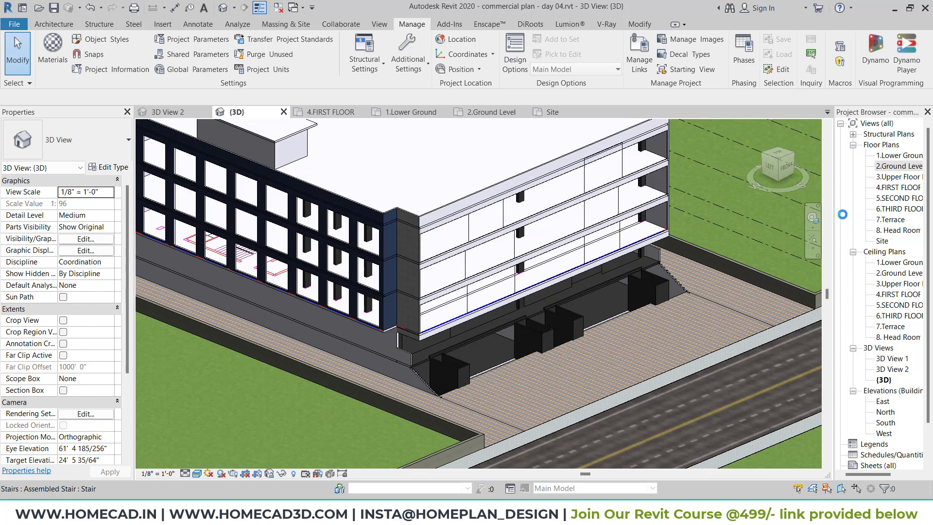
Step: Create a perspective camera view from the 2.Ground Level plan, with the eye across the road at front-left and the target behind the building's rear-right part
{"action": "double_click", "coordinate": [897, 167]}
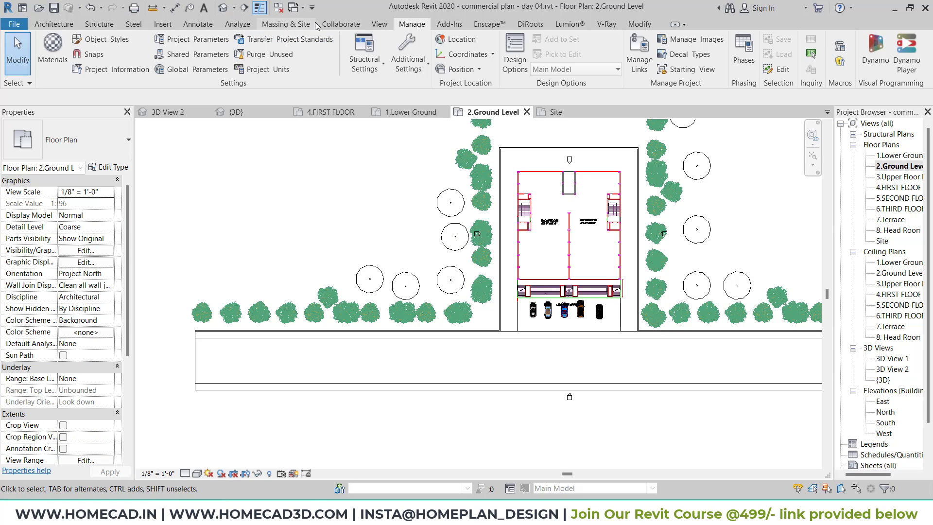
{"action": "left_click", "coordinate": [381, 28]}
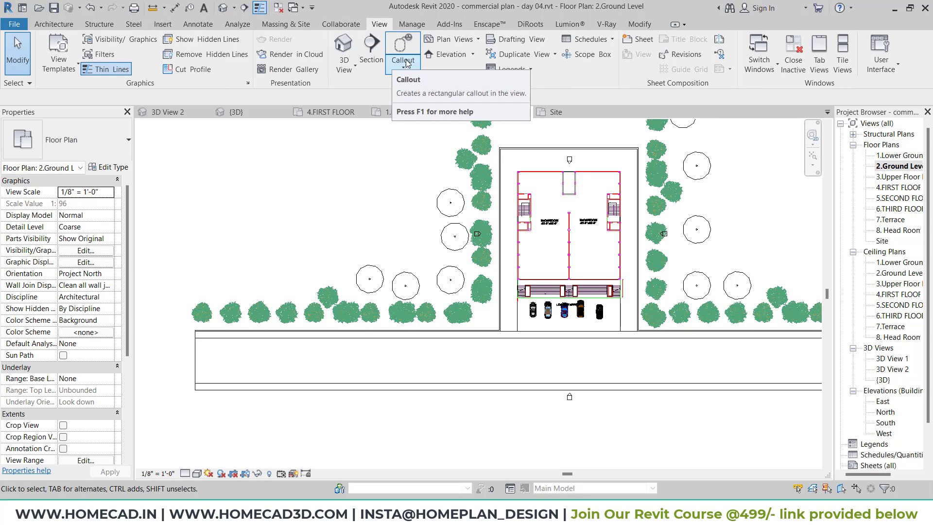
{"action": "left_click", "coordinate": [346, 64]}
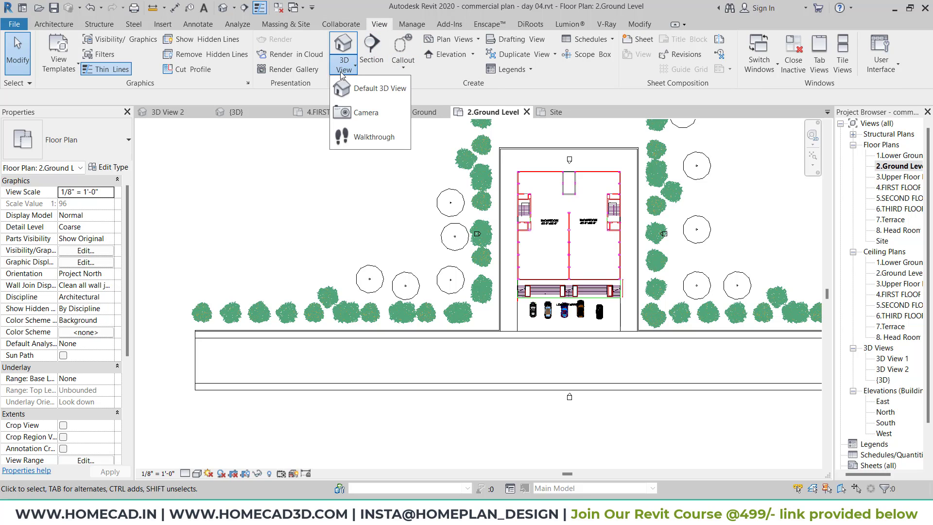
{"action": "scroll", "coordinate": [485, 327], "scroll_direction": "down", "scroll_amount": 2}
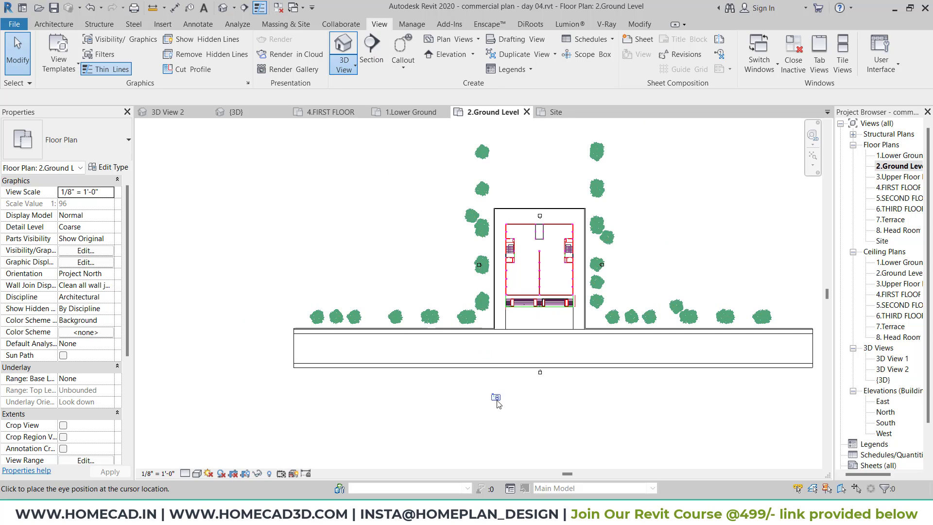
{"action": "middle_click_drag", "start_coordinate": [497, 401], "coordinate": [516, 407]}
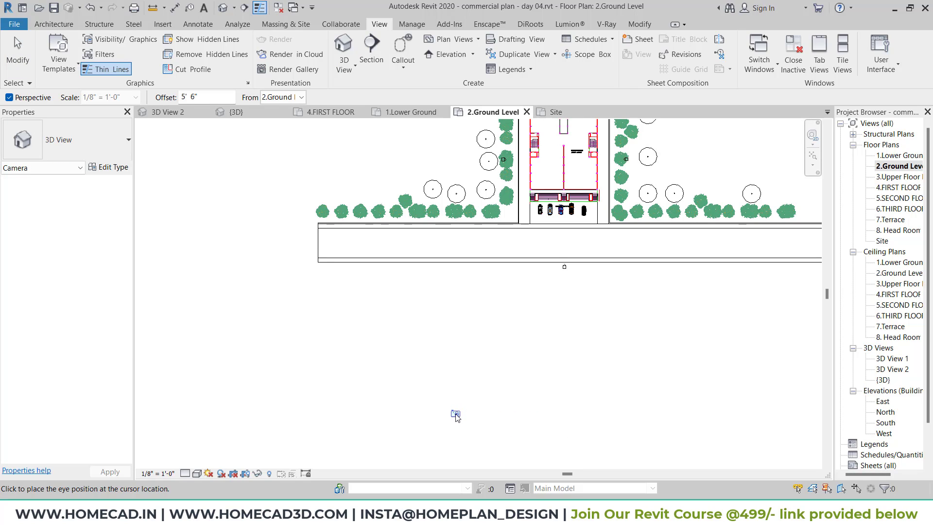
{"action": "left_click", "coordinate": [456, 416]}
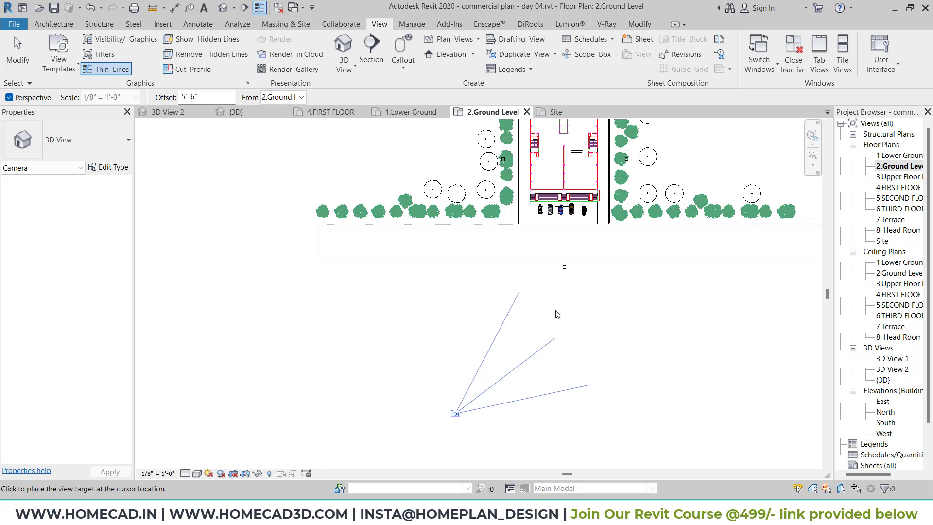
{"action": "middle_click_drag", "start_coordinate": [554, 278], "coordinate": [538, 257]}
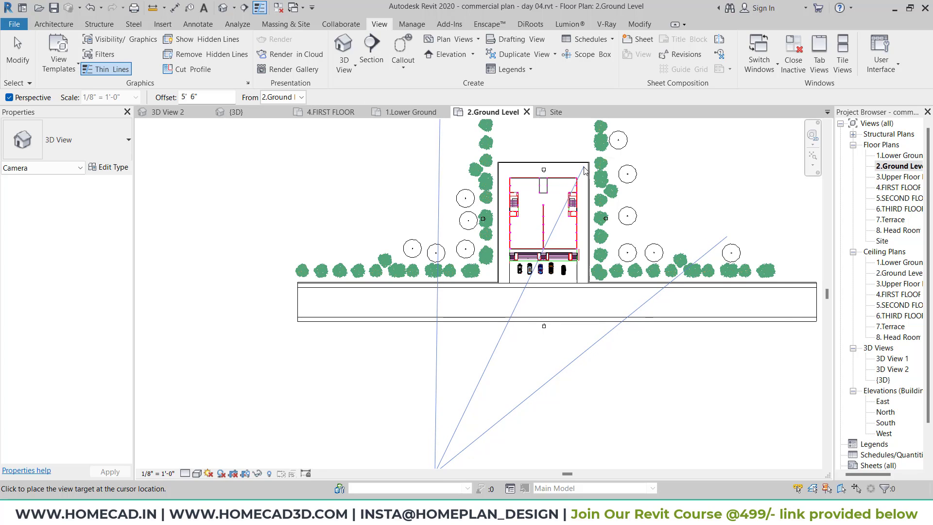
{"action": "left_click", "coordinate": [579, 168]}
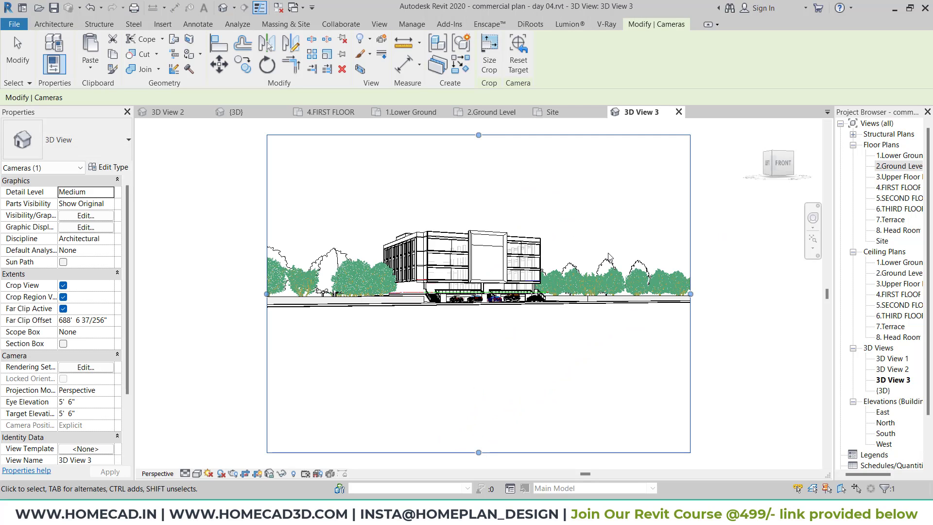
Step: Adjust the camera's focal length with the navigation wheel so the building fills most of the perspective frame
{"action": "key", "text": "shift+w"}
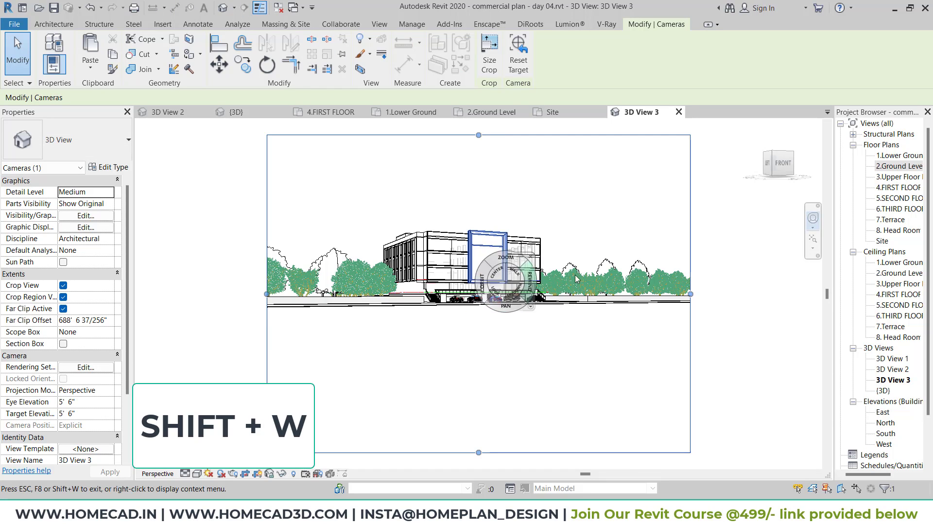
{"action": "right_click", "coordinate": [626, 225]}
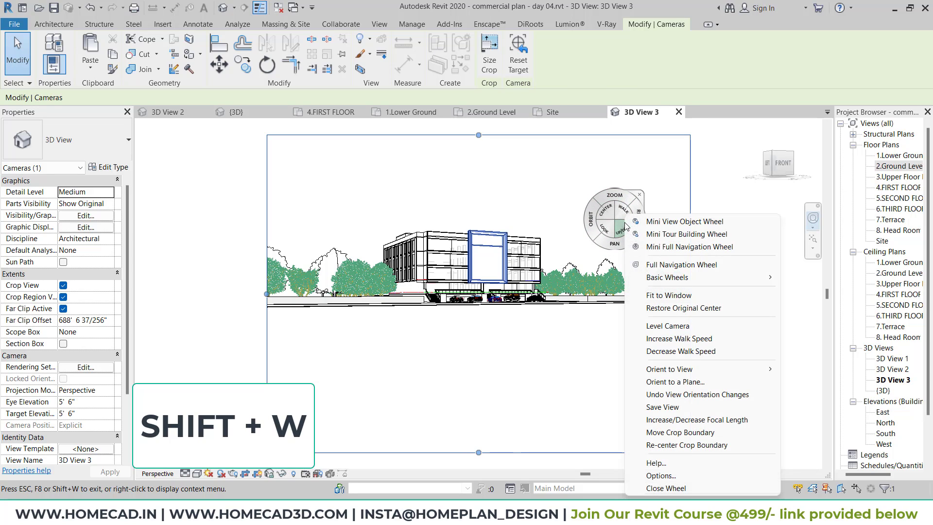
{"action": "left_click", "coordinate": [678, 420]}
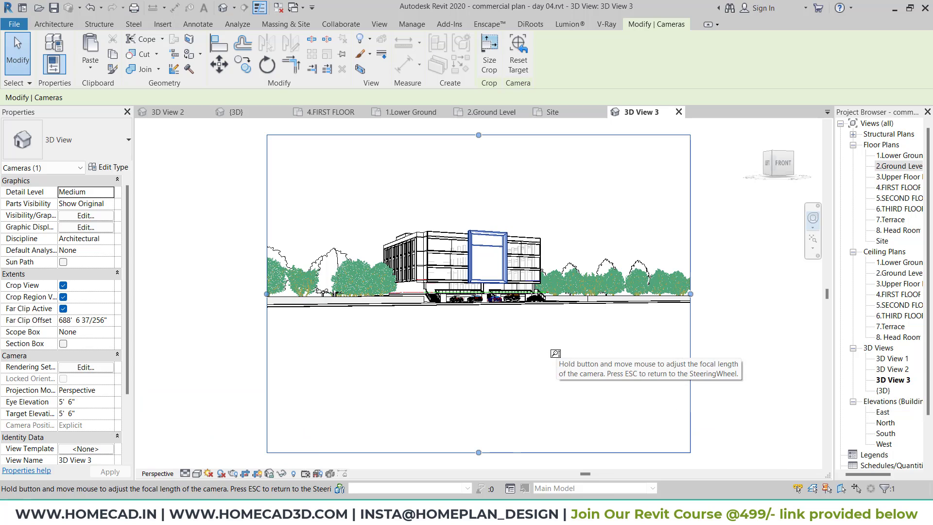
{"action": "left_click_drag", "start_coordinate": [556, 350], "coordinate": [562, 241]}
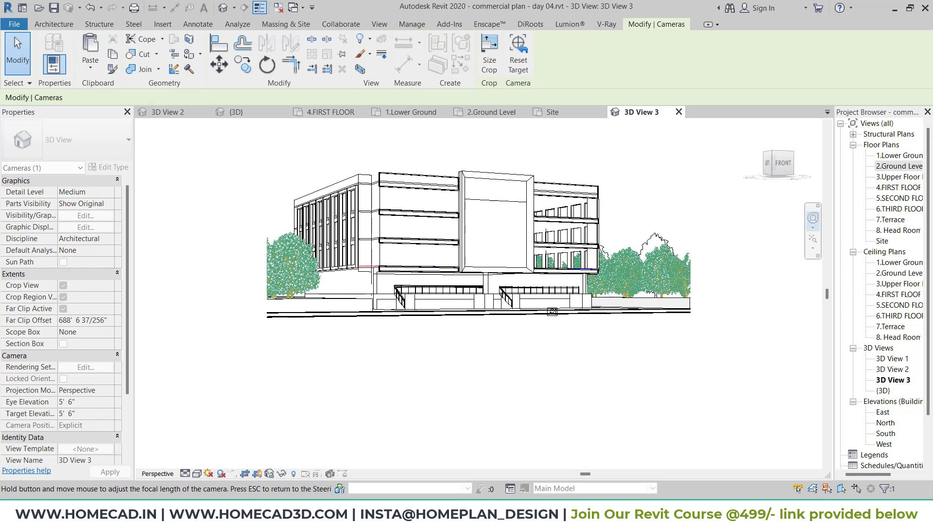
{"action": "mouse_move", "coordinate": [553, 312]}
{"action": "left_mouse_down"}
{"action": "mouse_move", "coordinate": [553, 323]}
{"action": "mouse_move", "coordinate": [556, 311]}
{"action": "left_mouse_up"}
{"action": "key", "text": "Escape"}
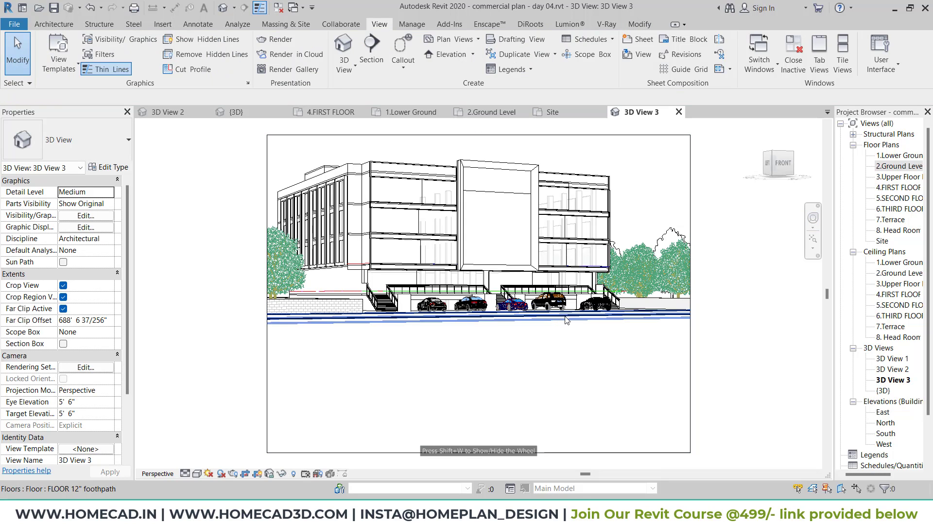
Step: Raise the camera with the navigation wheel to an eye and target elevation of about 16' 10"
{"action": "key", "text": "shift+w"}
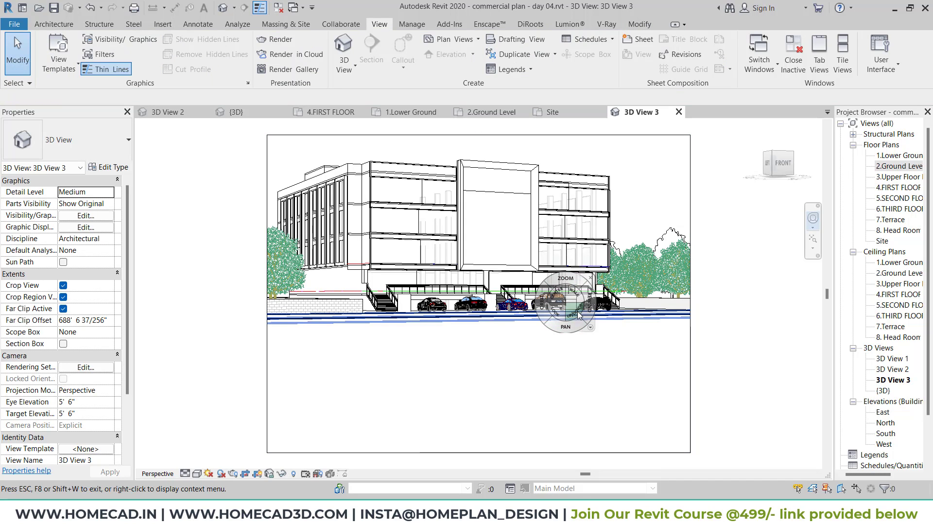
{"action": "left_click_drag", "start_coordinate": [578, 315], "coordinate": [579, 302]}
{"action": "key", "text": "Escape"}
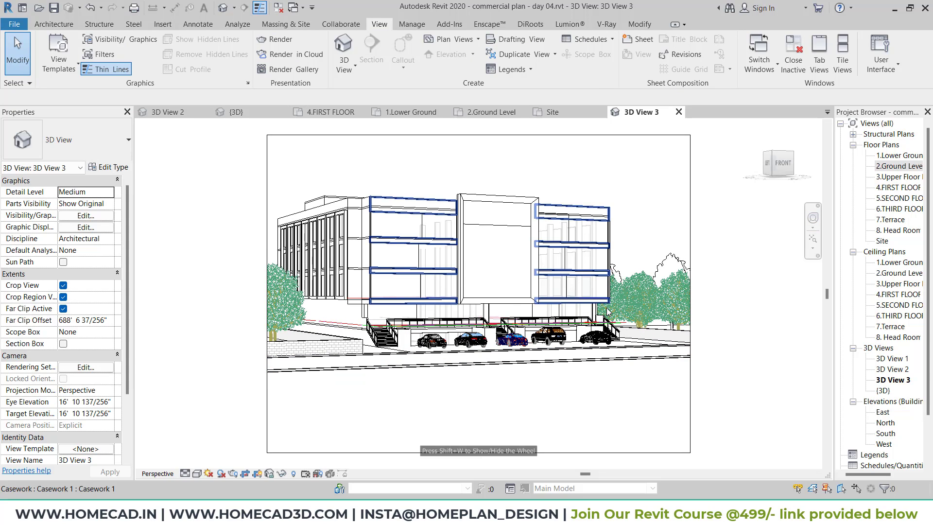
Step: Select the perspective view's crop frame and nudge it left so the building sits closer to the frame's centre
{"action": "left_click", "coordinate": [465, 136]}
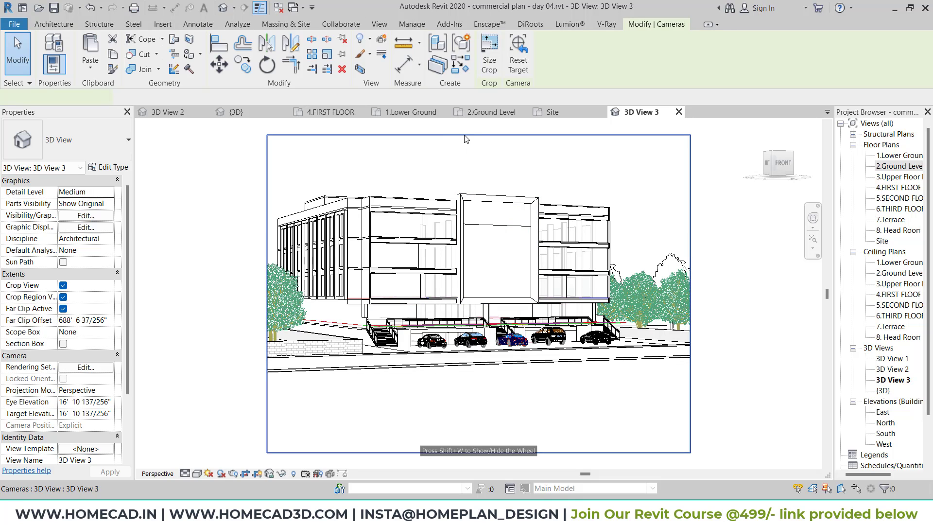
{"action": "left_click", "coordinate": [465, 138]}
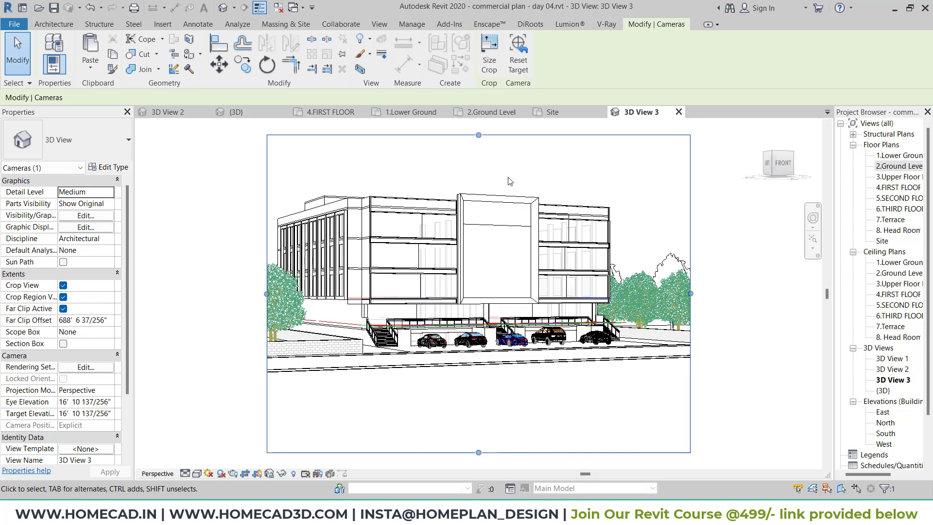
{"action": "key", "text": "Left"}
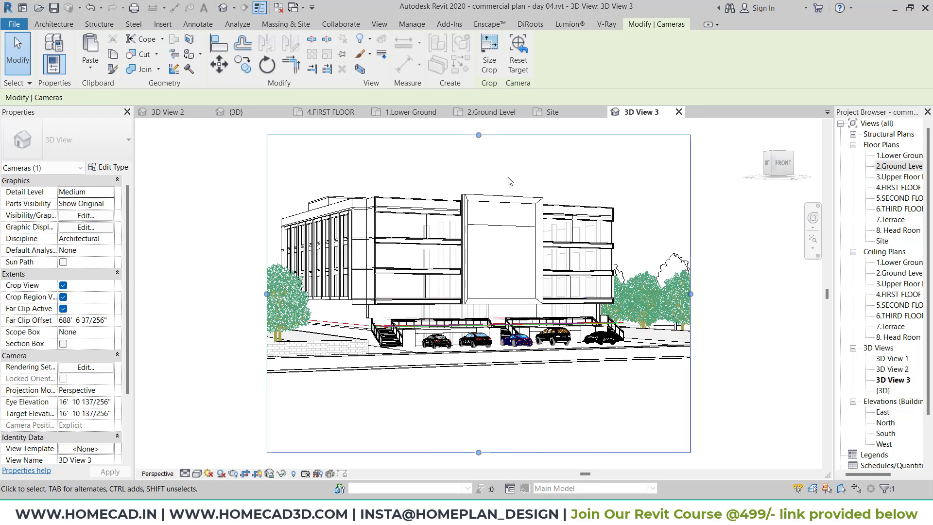
{"action": "key", "text": "Left"}
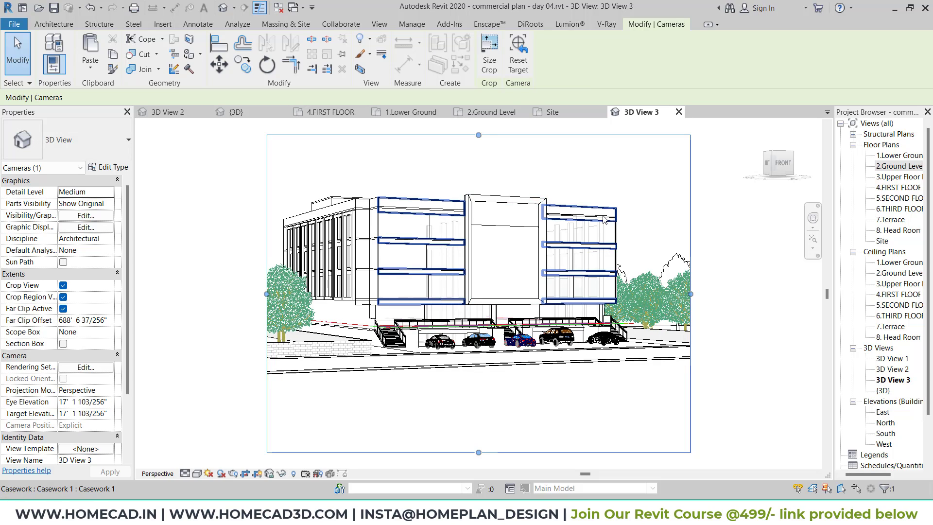
Step: Tighten the perspective view's crop region around the building, trees and road, and fit the view to the window
{"action": "left_click_drag", "start_coordinate": [267, 296], "coordinate": [252, 296]}
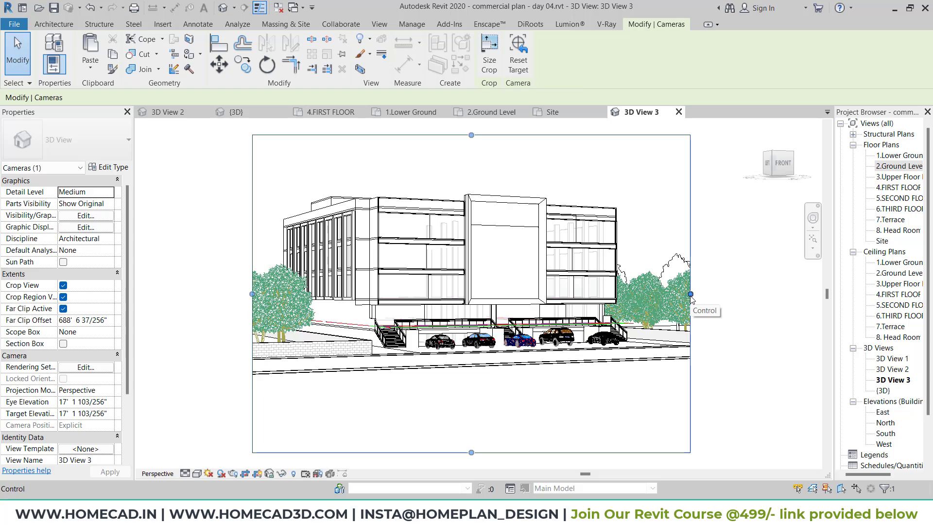
{"action": "left_click_drag", "start_coordinate": [690, 294], "coordinate": [653, 296]}
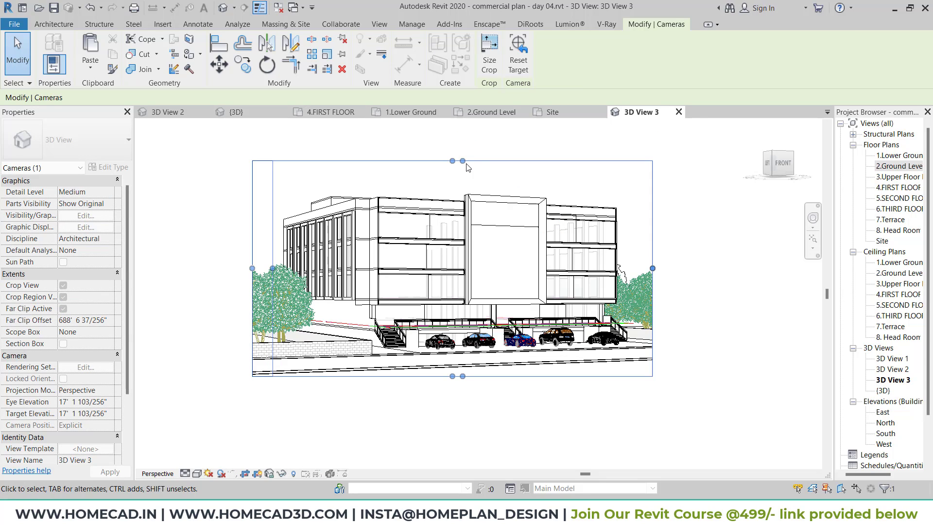
{"action": "left_click_drag", "start_coordinate": [463, 161], "coordinate": [464, 144]}
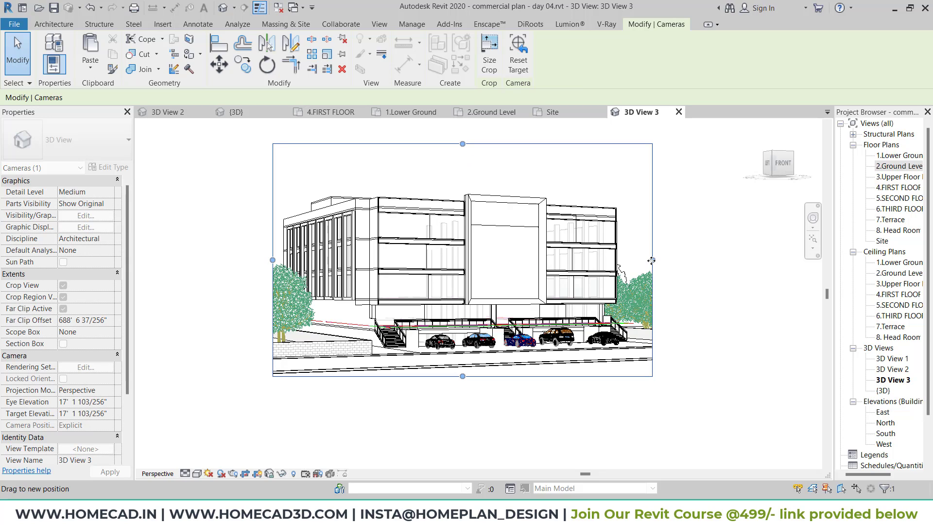
{"action": "left_click_drag", "start_coordinate": [651, 260], "coordinate": [645, 260]}
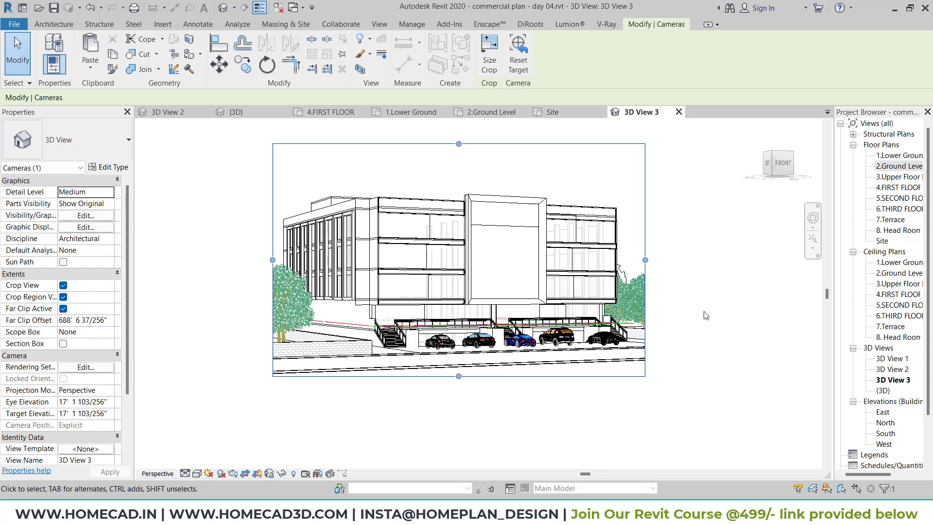
{"action": "middle_click", "coordinate": [704, 312]}
{"action": "middle_click", "coordinate": [704, 311]}
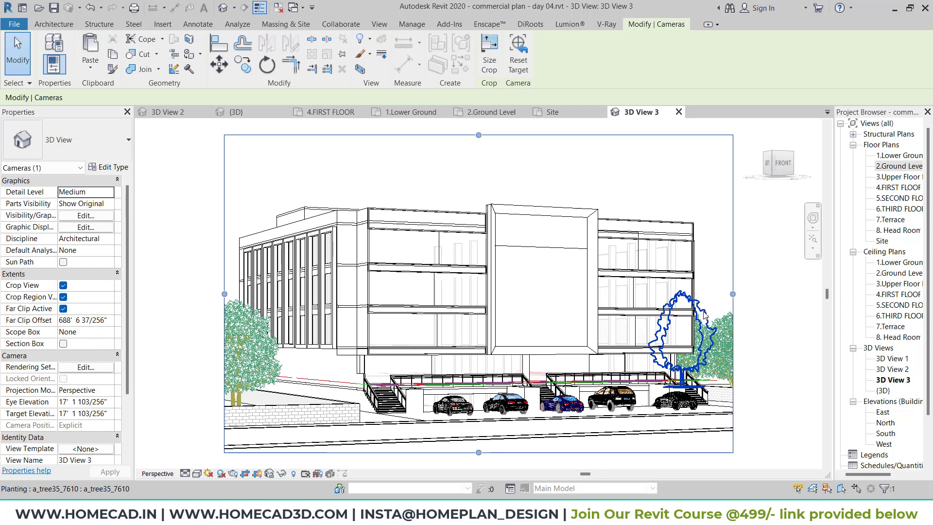
Step: Size the crop region to a width of 420mm with scale (locked proportions)
{"action": "left_click", "coordinate": [343, 181]}
{"action": "left_click", "coordinate": [518, 136]}
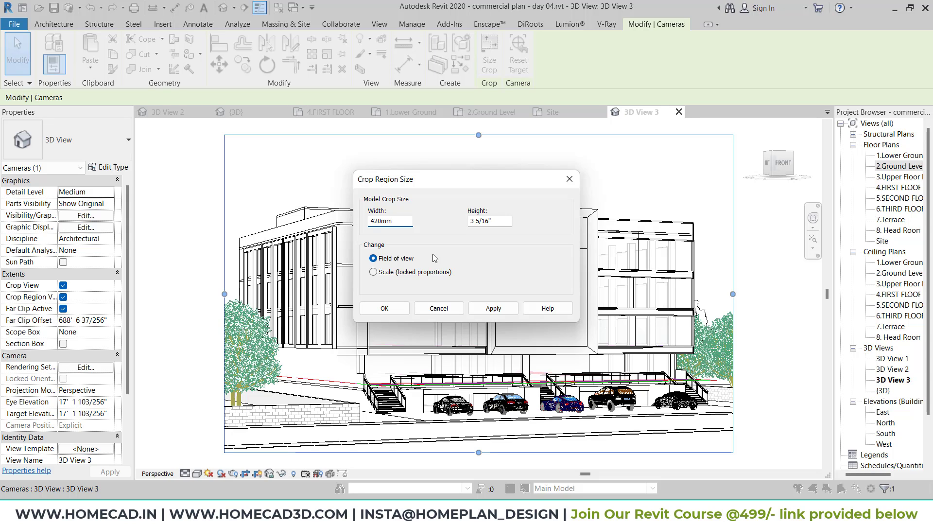
{"action": "left_click", "coordinate": [393, 272]}
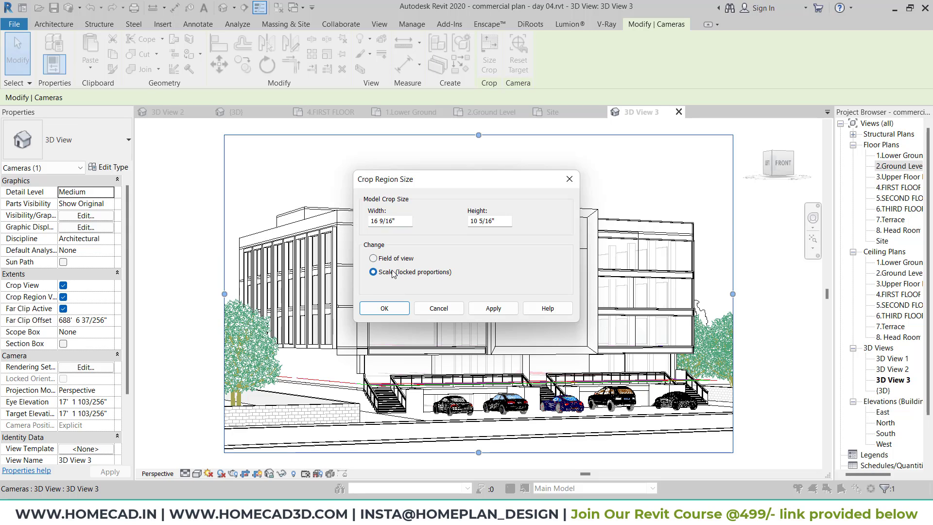
{"action": "left_click", "coordinate": [389, 308]}
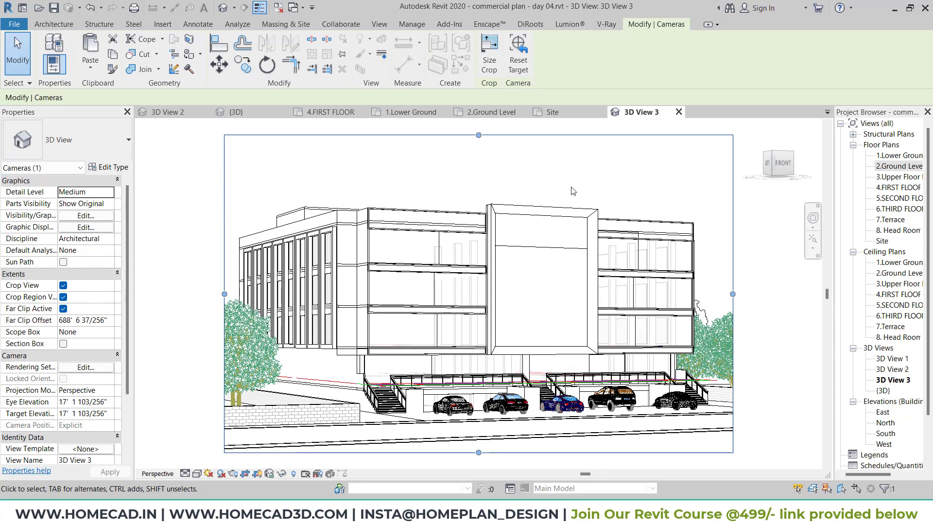
Step: Open the Rendering dialog for the perspective view and examine its output resolution and background settings
{"action": "key", "text": "ctrl+2"}
{"action": "mouse_move", "coordinate": [567, 125]}
{"action": "left_mouse_down", "text": "shift"}
{"action": "mouse_move", "coordinate": [285, 460]}
{"action": "mouse_move", "coordinate": [335, 462]}
{"action": "mouse_move", "coordinate": [292, 486]}
{"action": "mouse_move", "coordinate": [251, 462]}
{"action": "mouse_move", "coordinate": [236, 466]}
{"action": "left_mouse_up", "text": "shift"}
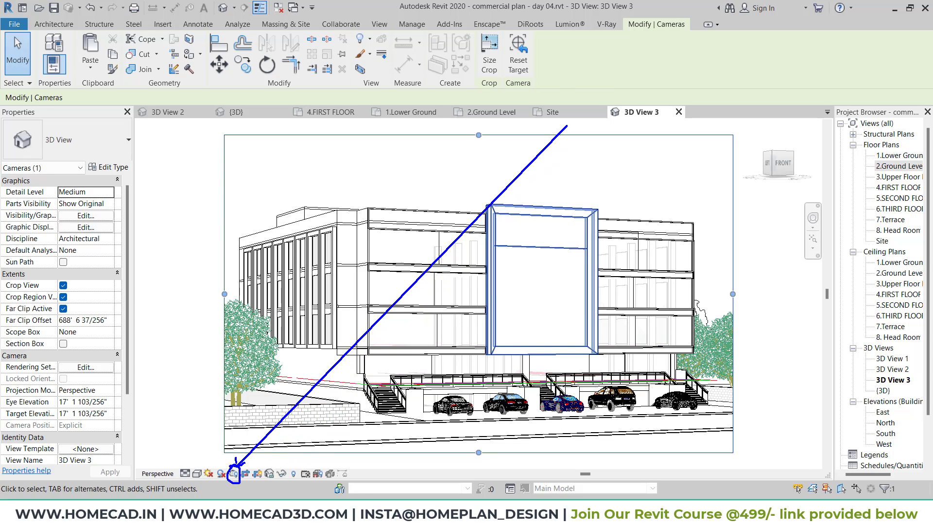
{"action": "key", "text": "Escape"}
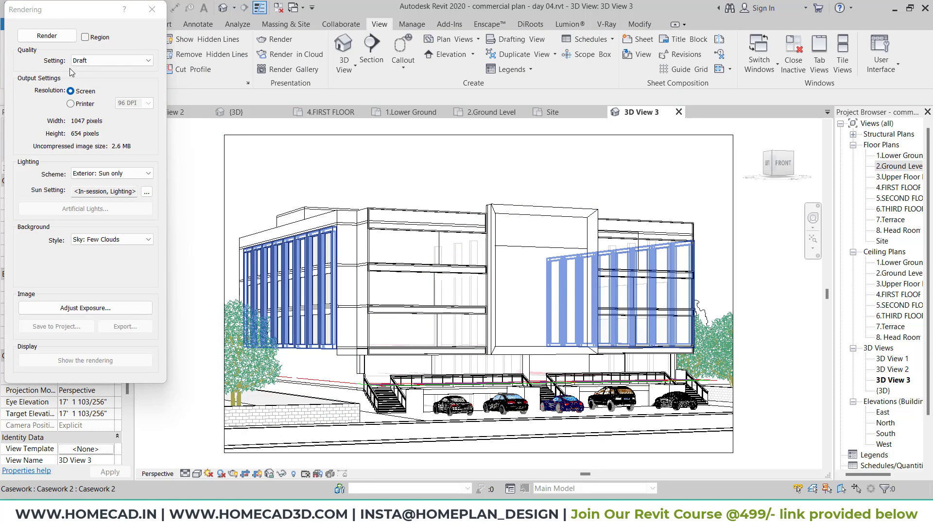
{"action": "key", "text": "ctrl+2"}
{"action": "left_click_drag", "start_coordinate": [26, 80], "coordinate": [110, 98], "text": "ctrl"}
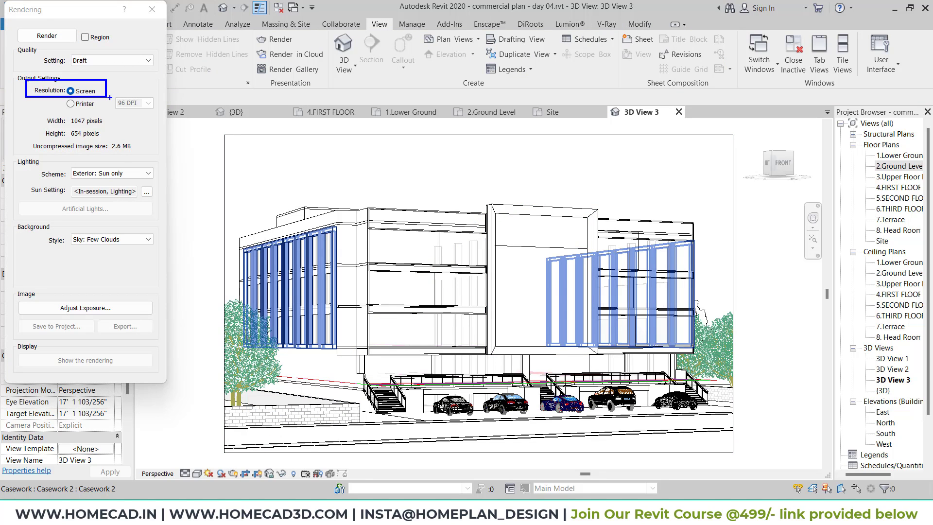
{"action": "key", "text": "Escape"}
{"action": "key", "text": "ctrl+2"}
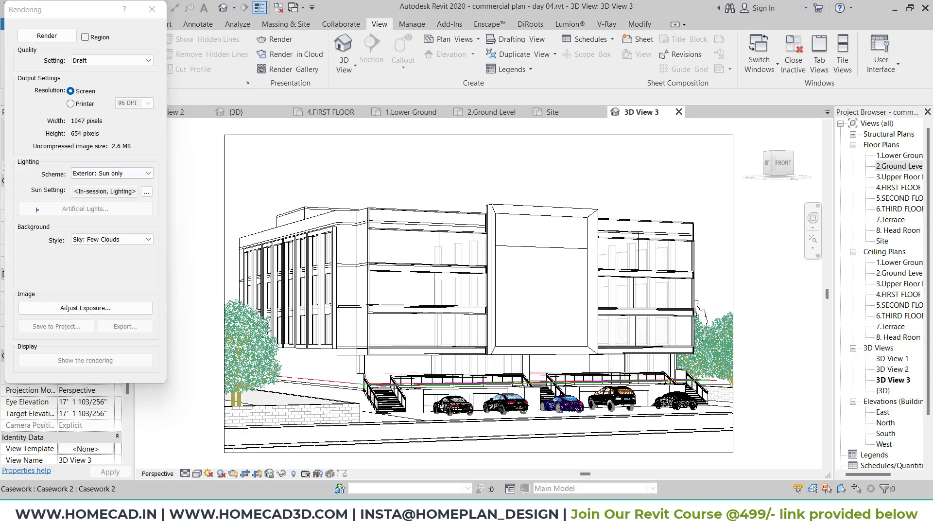
{"action": "left_click_drag", "start_coordinate": [17, 220], "coordinate": [167, 261], "text": "ctrl"}
{"action": "mouse_move", "coordinate": [105, 228]}
{"action": "left_mouse_down"}
{"action": "mouse_move", "coordinate": [65, 244]}
{"action": "mouse_move", "coordinate": [139, 238]}
{"action": "mouse_move", "coordinate": [87, 226]}
{"action": "left_mouse_up"}
{"action": "key", "text": "Escape"}
Step: Set the rendering background to the stretched image 3c030da5986d141098f718ac3c121ba2.jpg from the backgrounds textures folder
{"action": "left_click", "coordinate": [107, 240]}
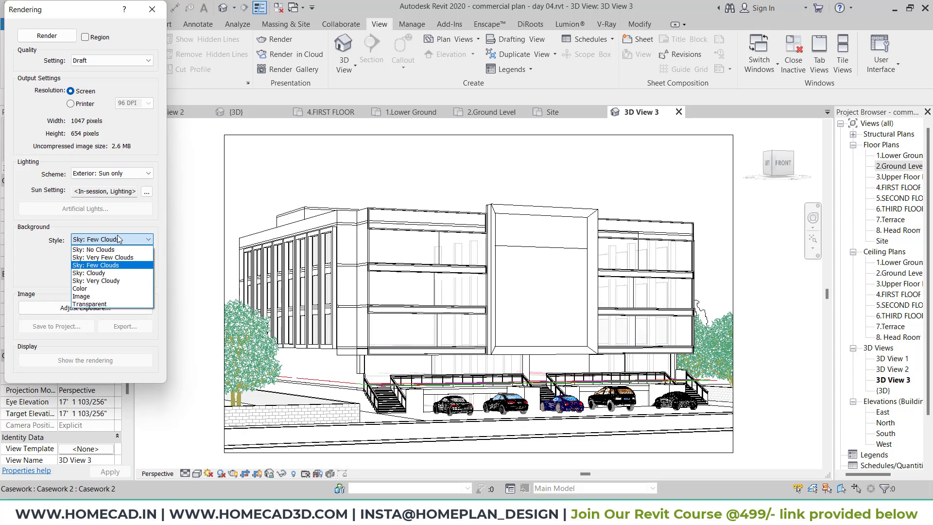
{"action": "left_click", "coordinate": [91, 297]}
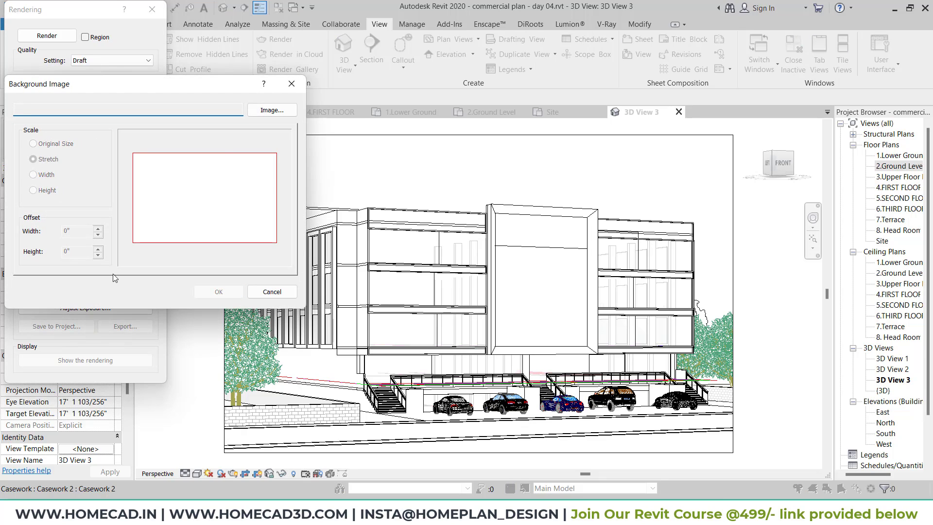
{"action": "left_click_drag", "start_coordinate": [242, 93], "coordinate": [299, 123]}
{"action": "key", "text": "Escape"}
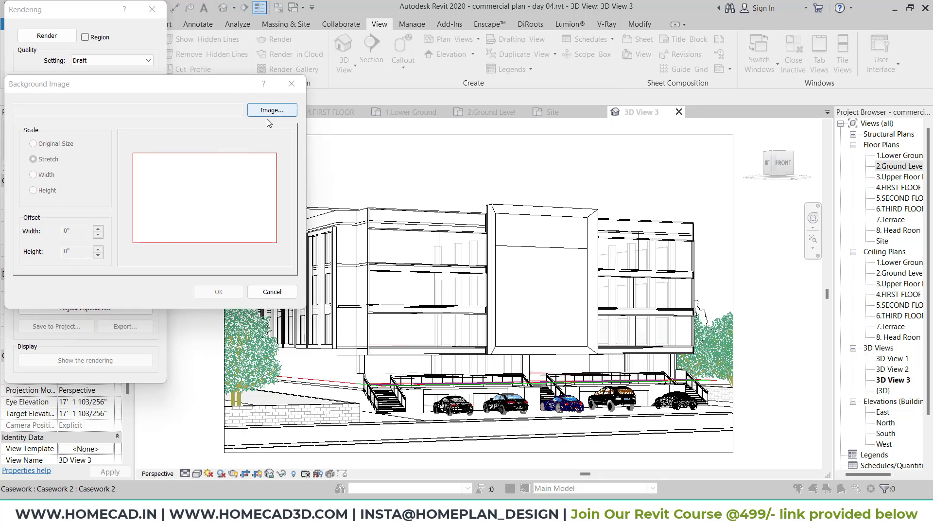
{"action": "left_click", "coordinate": [270, 110]}
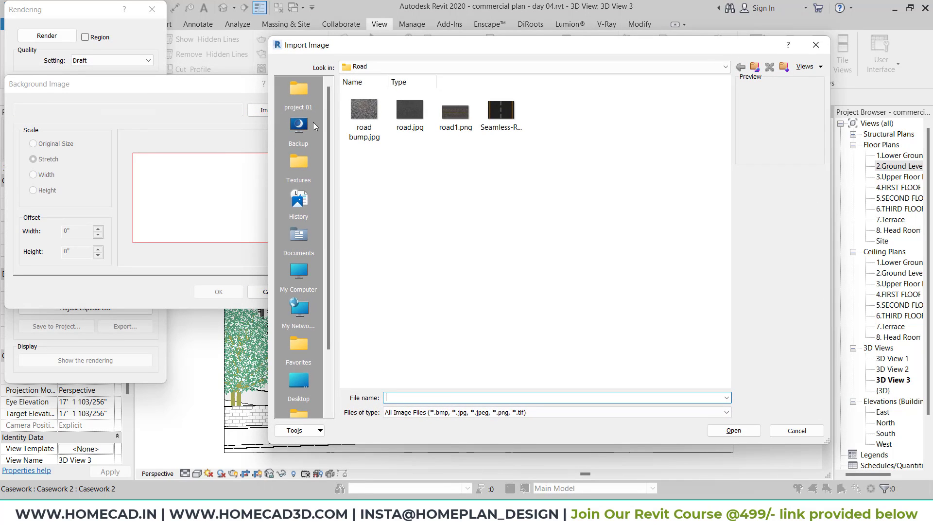
{"action": "left_click", "coordinate": [753, 68]}
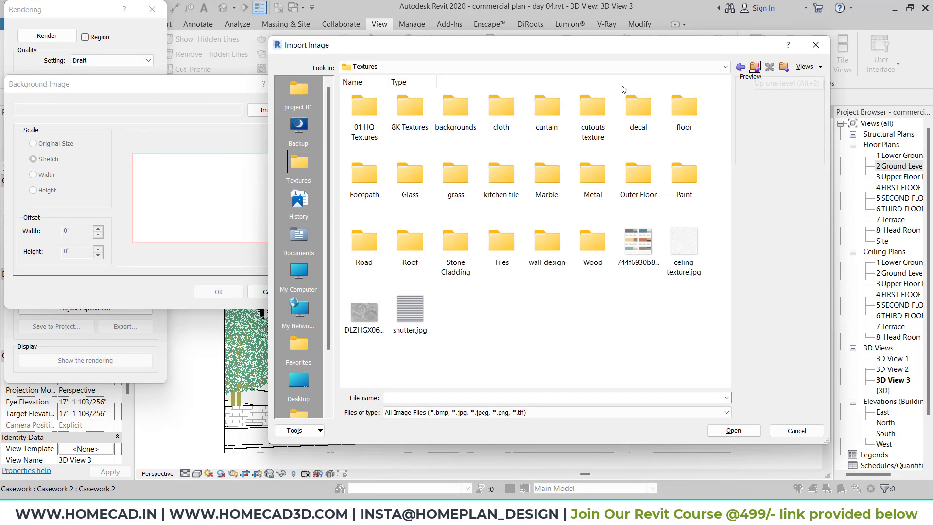
{"action": "double_click", "coordinate": [456, 115]}
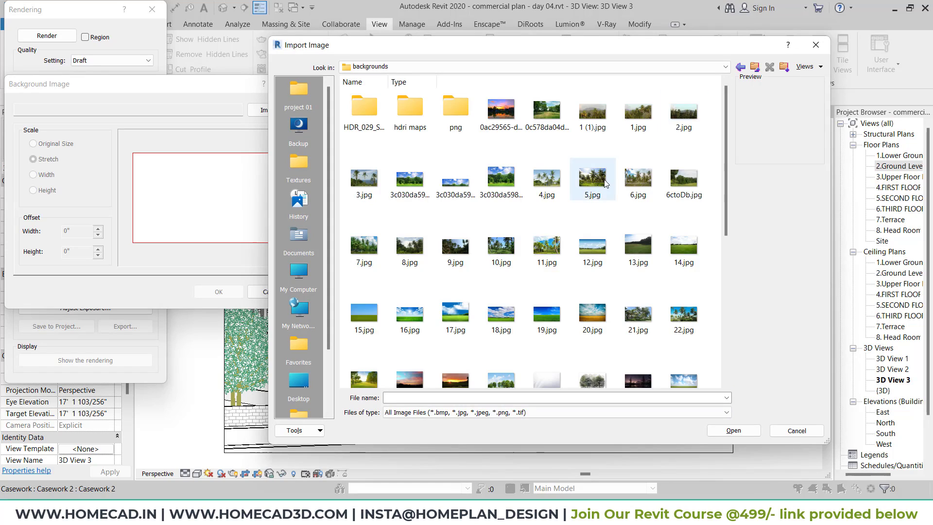
{"action": "left_click_drag", "start_coordinate": [726, 138], "coordinate": [728, 150]}
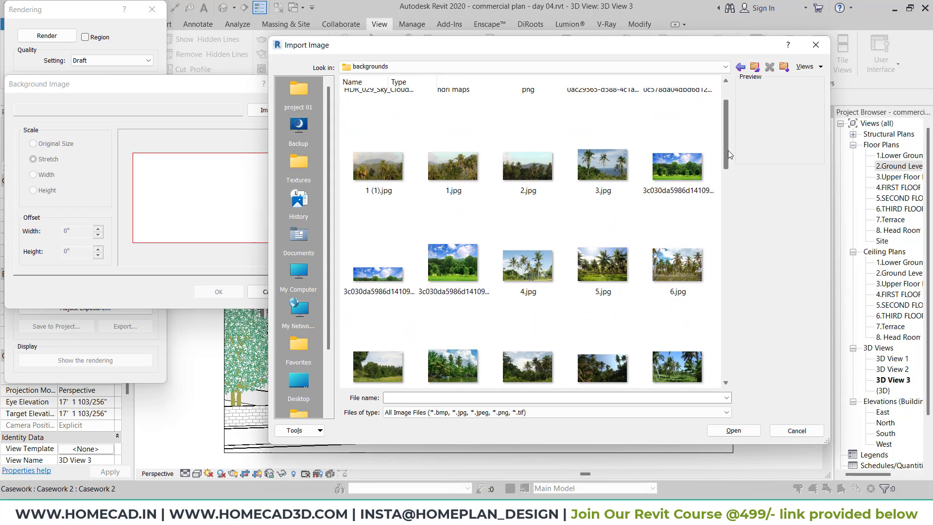
{"action": "left_click", "coordinate": [673, 168]}
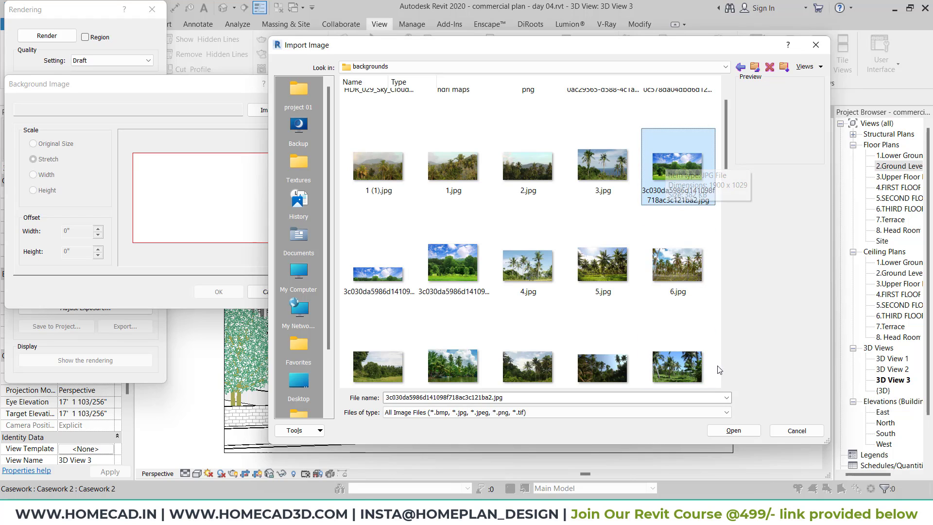
{"action": "left_click", "coordinate": [733, 430]}
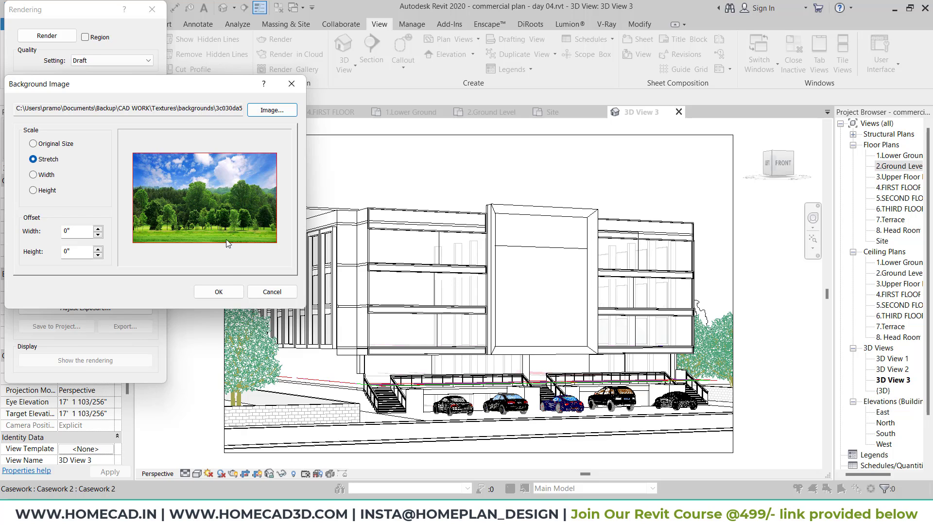
{"action": "left_click", "coordinate": [219, 291]}
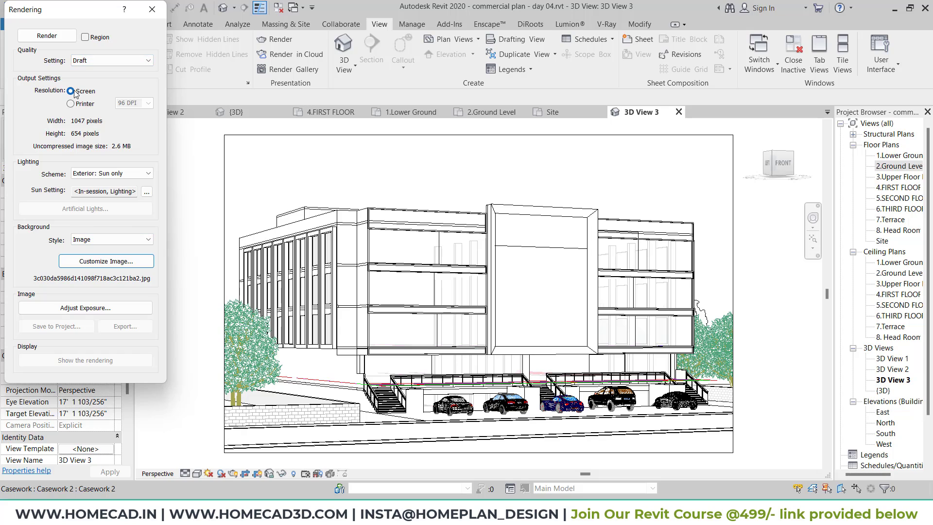
Step: Render the perspective view at Draft quality and Screen resolution with the Exterior: Sun only lighting scheme
{"action": "left_click", "coordinate": [47, 36]}
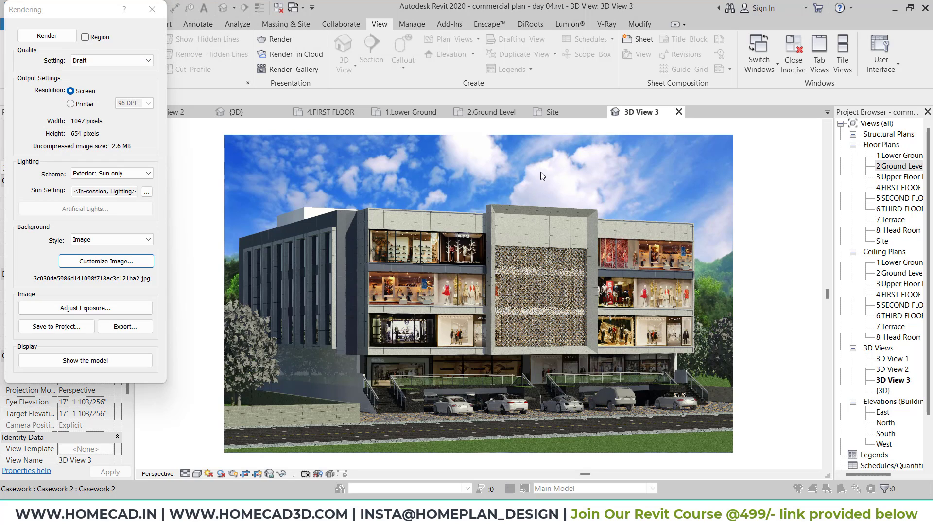
{"action": "key", "text": "Escape"}
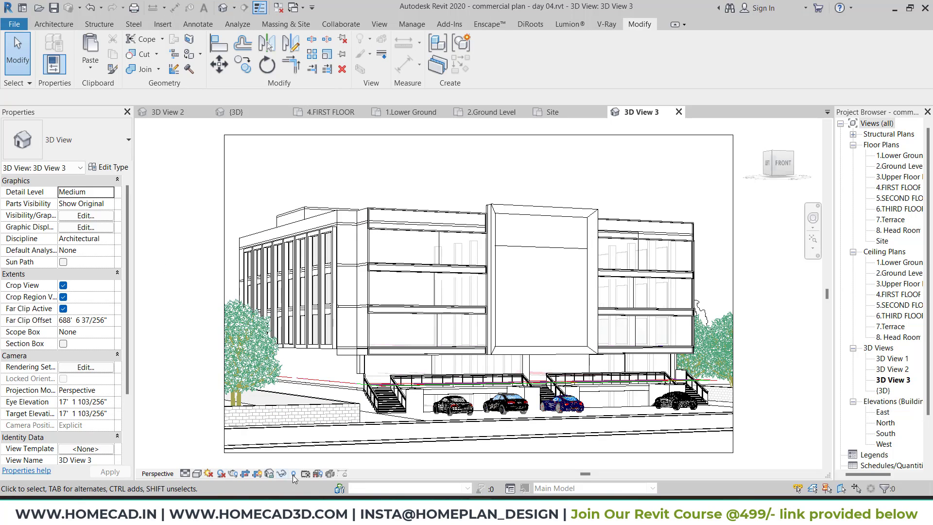
Step: Reopen the rendering settings and set the output resolution to Printer at 150 DPI
{"action": "left_click", "coordinate": [233, 474]}
{"action": "left_click", "coordinate": [77, 106]}
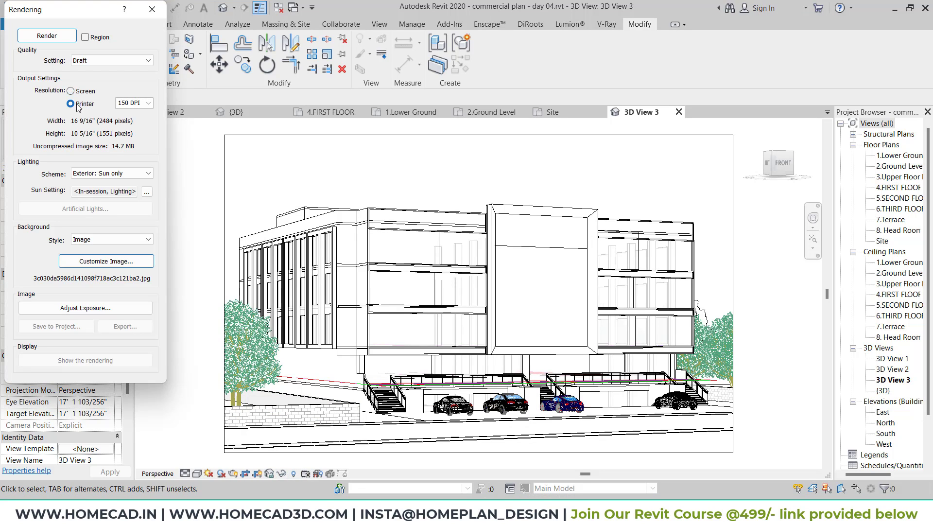
Step: Try the Medium rendering quality, look through the other quality levels, and return the setting to Draft
{"action": "left_click", "coordinate": [89, 60]}
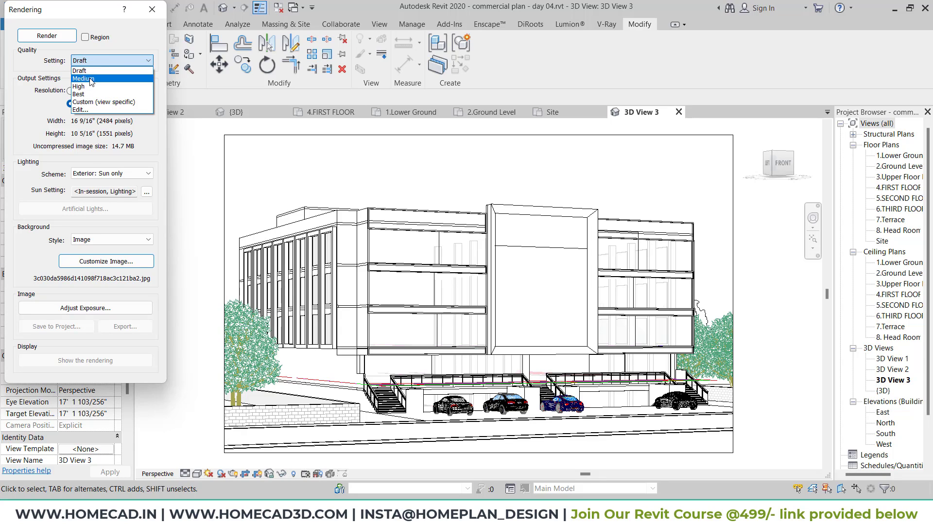
{"action": "left_click", "coordinate": [91, 79]}
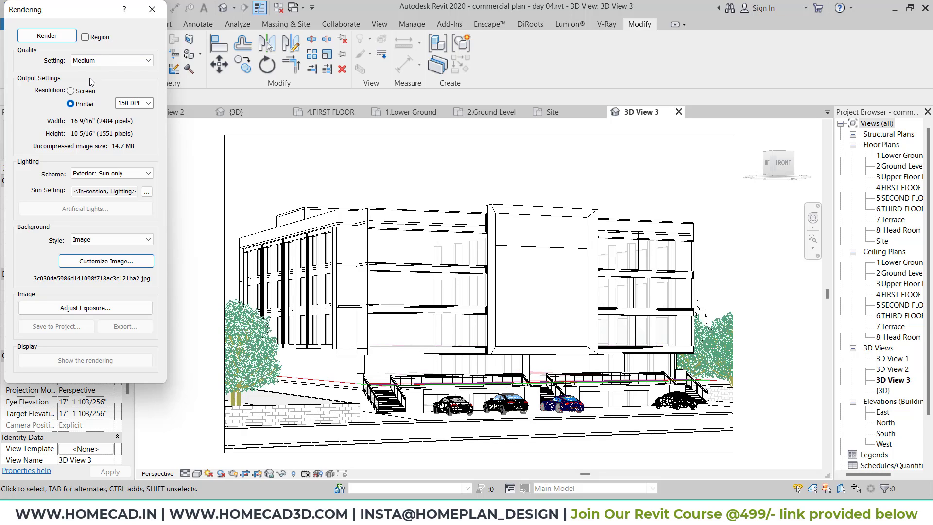
{"action": "left_click", "coordinate": [92, 60]}
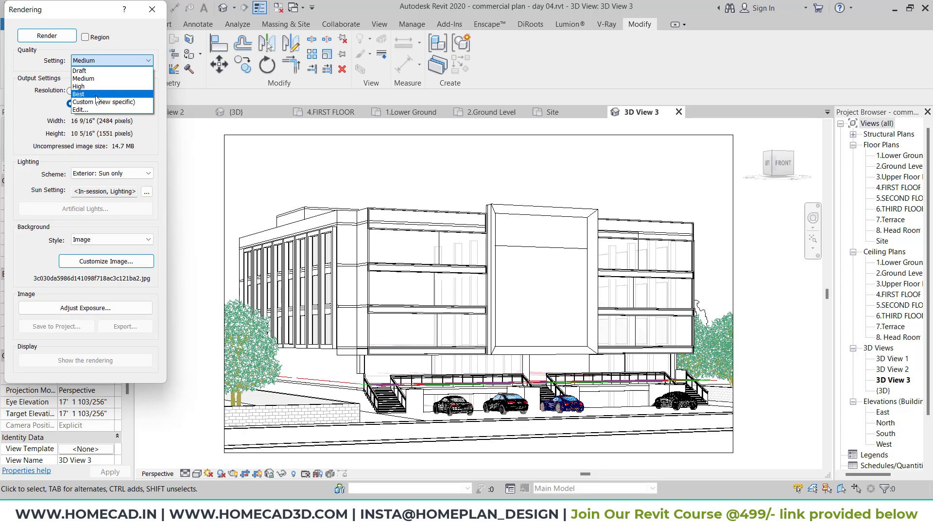
{"action": "left_click", "coordinate": [108, 74]}
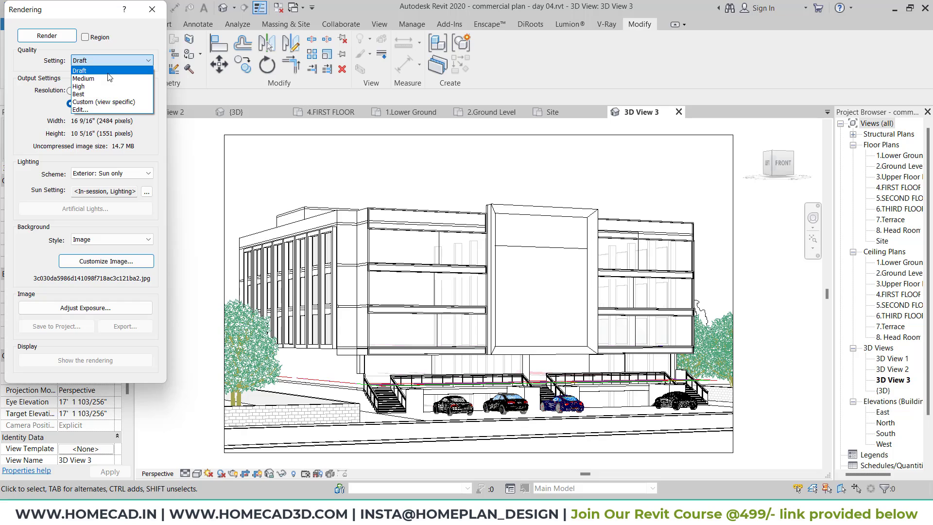
{"action": "left_click", "coordinate": [108, 73]}
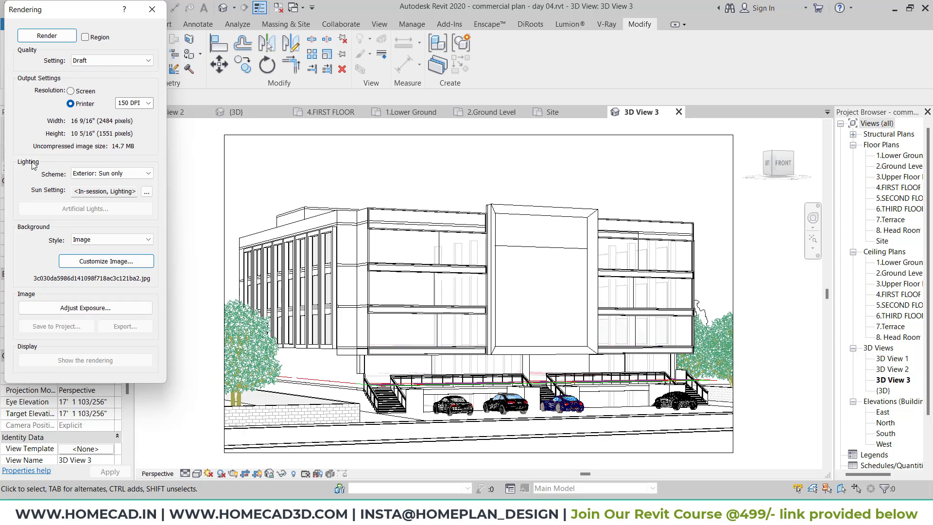
Step: Look through the available lighting schemes and review the in-session sun settings without changing them
{"action": "left_click", "coordinate": [112, 176]}
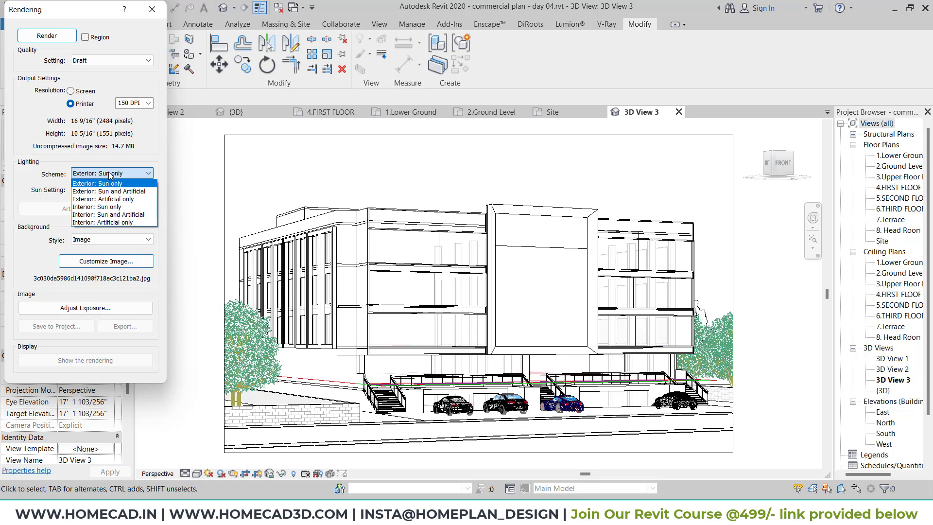
{"action": "left_click", "coordinate": [111, 176]}
{"action": "left_click", "coordinate": [147, 192]}
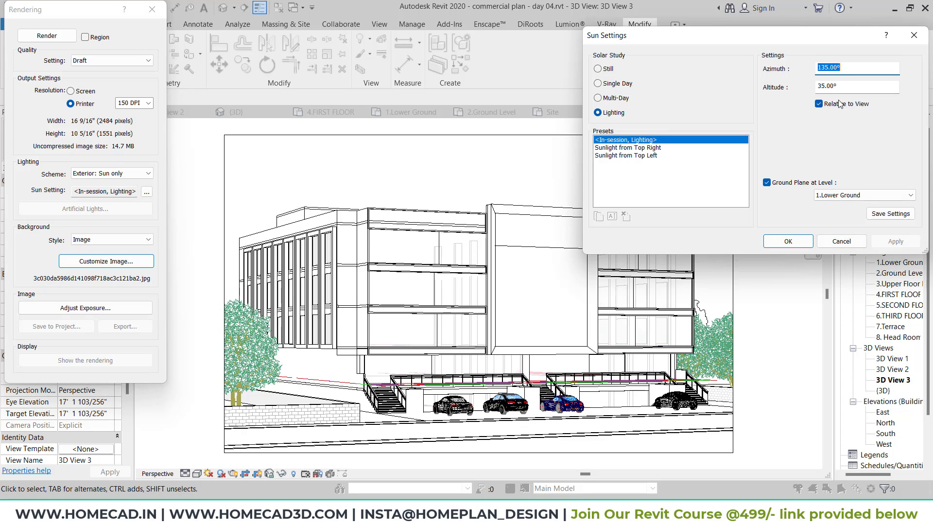
{"action": "left_click", "coordinate": [848, 240]}
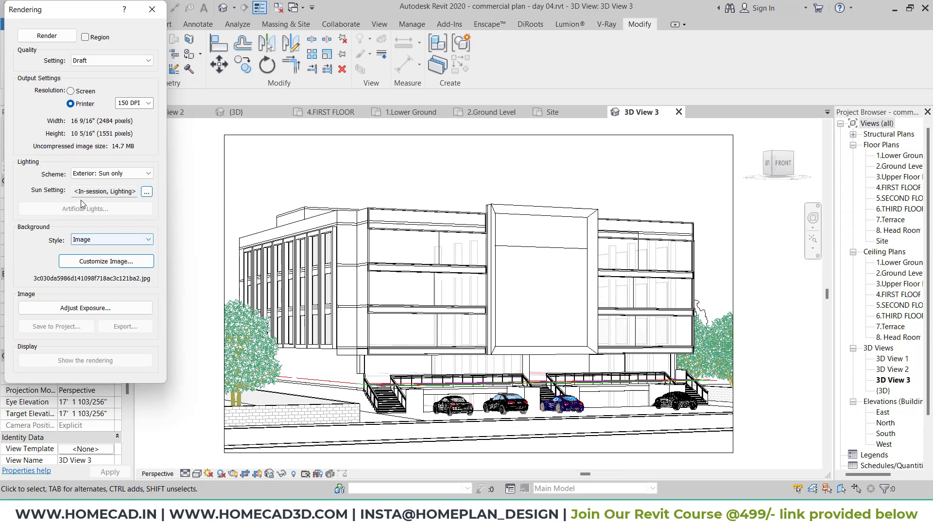
Step: Render the perspective view at High quality and 300 DPI, then set exposure 13.56, highlights 0.29, shadows 0.37, saturation 0.97 and white point 6477.7
{"action": "left_click", "coordinate": [60, 41]}
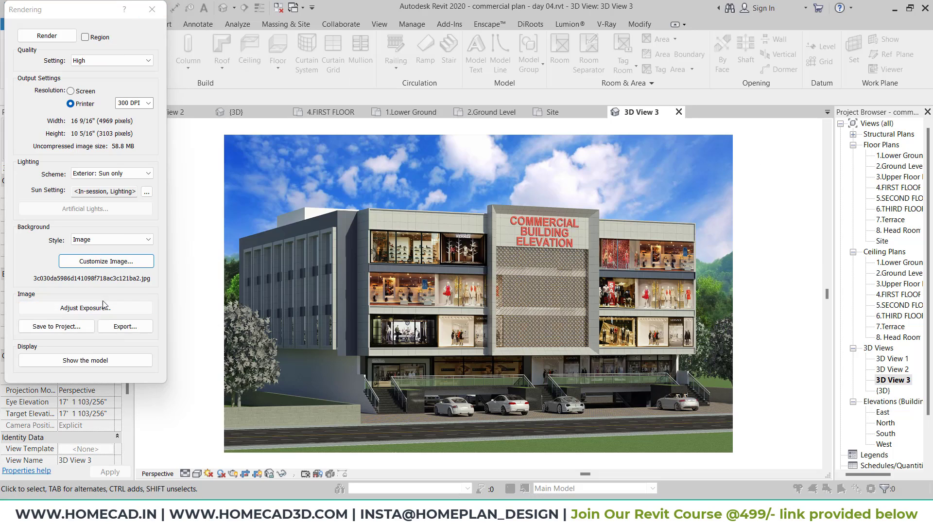
{"action": "left_click", "coordinate": [19, 307]}
{"action": "left_click", "coordinate": [237, 211]}
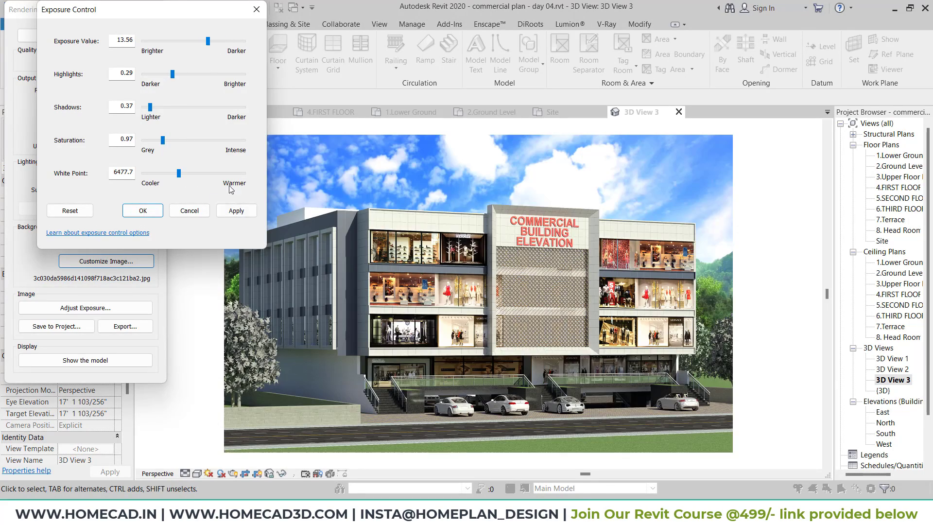
{"action": "left_click", "coordinate": [143, 210]}
Step: Export the rendered image as the JPEG file 3D View 3 to the Documents folder
{"action": "left_click", "coordinate": [125, 326]}
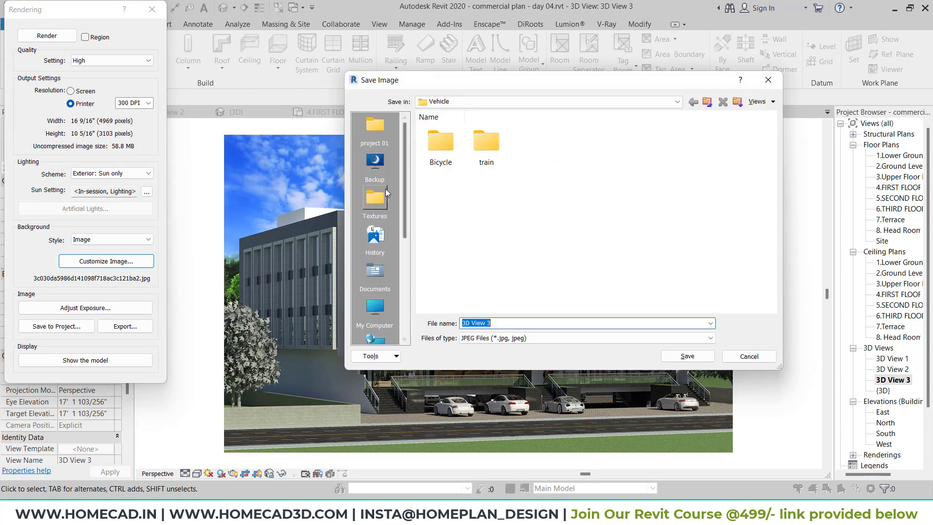
{"action": "left_click", "coordinate": [375, 277]}
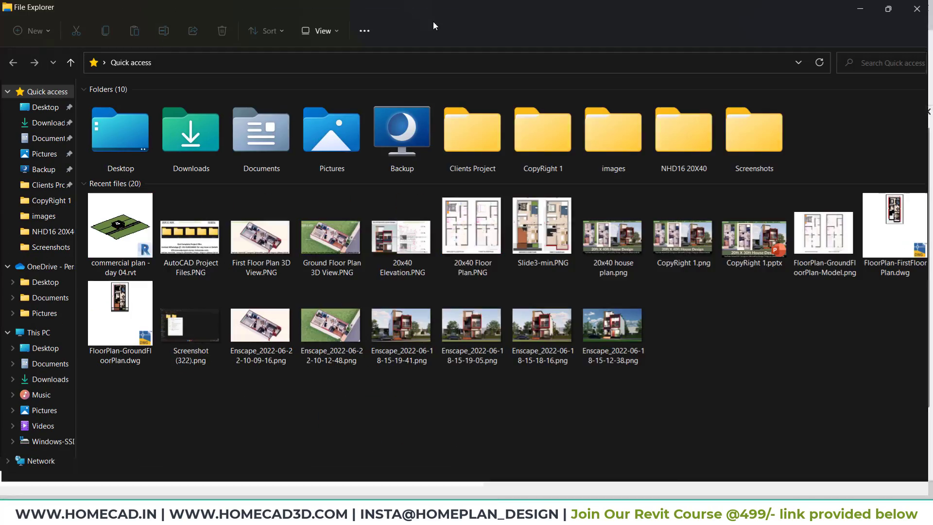
Step: Switch to File Explorer, open the exported 3D View 3.jpg and examine the rendered building in close-up and as a whole
{"action": "left_click", "coordinate": [45, 106]}
{"action": "double_click", "coordinate": [261, 129]}
{"action": "double_click", "coordinate": [412, 129]}
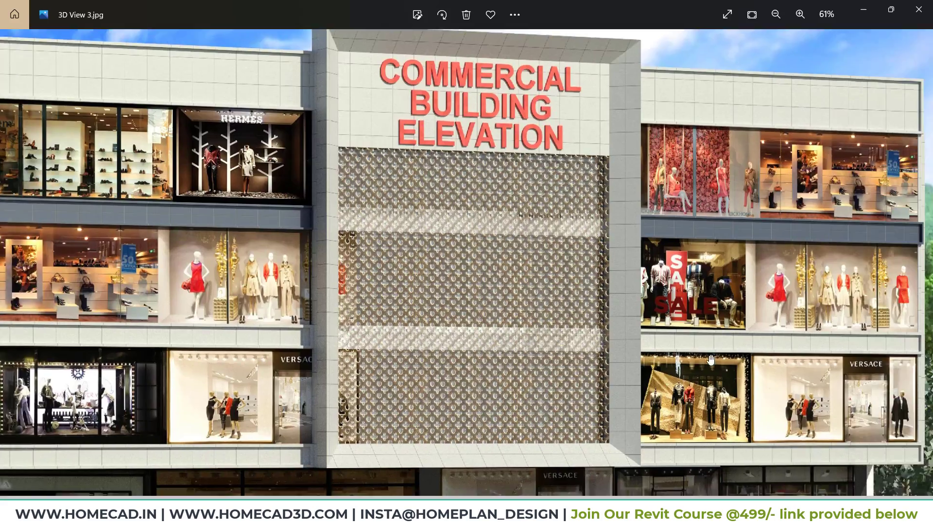
{"action": "left_click_drag", "start_coordinate": [710, 359], "coordinate": [699, 102]}
{"action": "scroll", "coordinate": [700, 102], "scroll_direction": "down", "scroll_amount": 3}
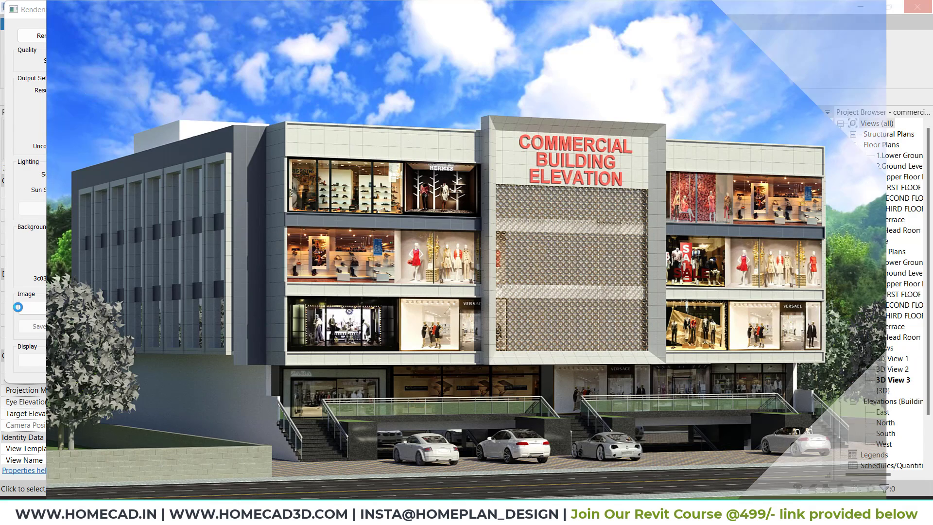